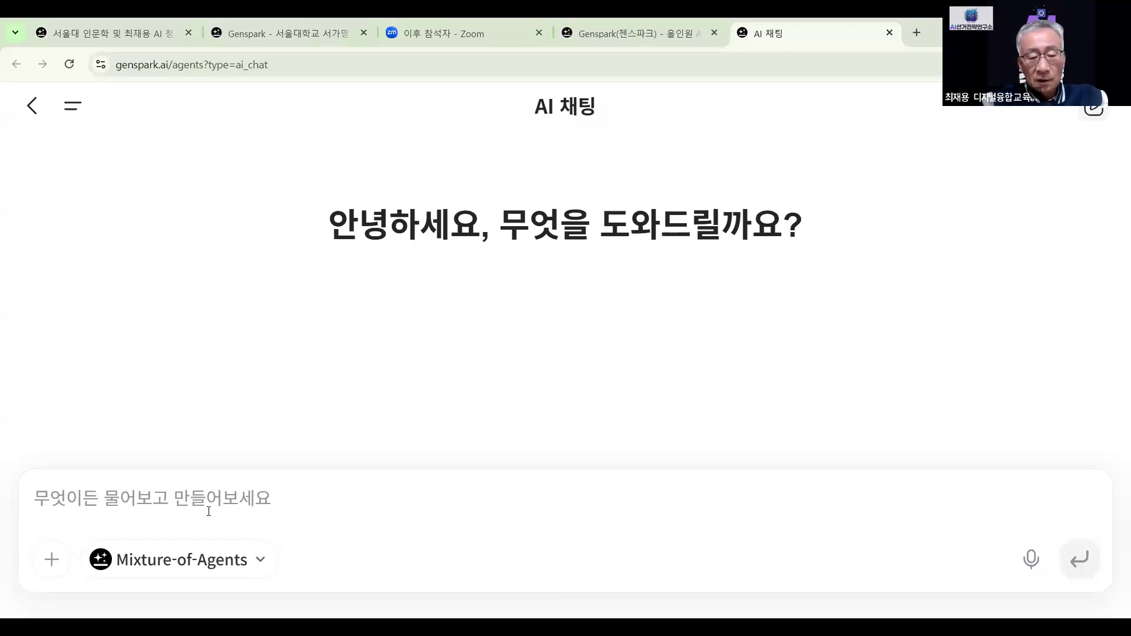
Ask the AI chat which five pledges Bucheon citizens would welcome for an upcoming mayoral run
text(나는 이베ㄴㅇ에 부천)
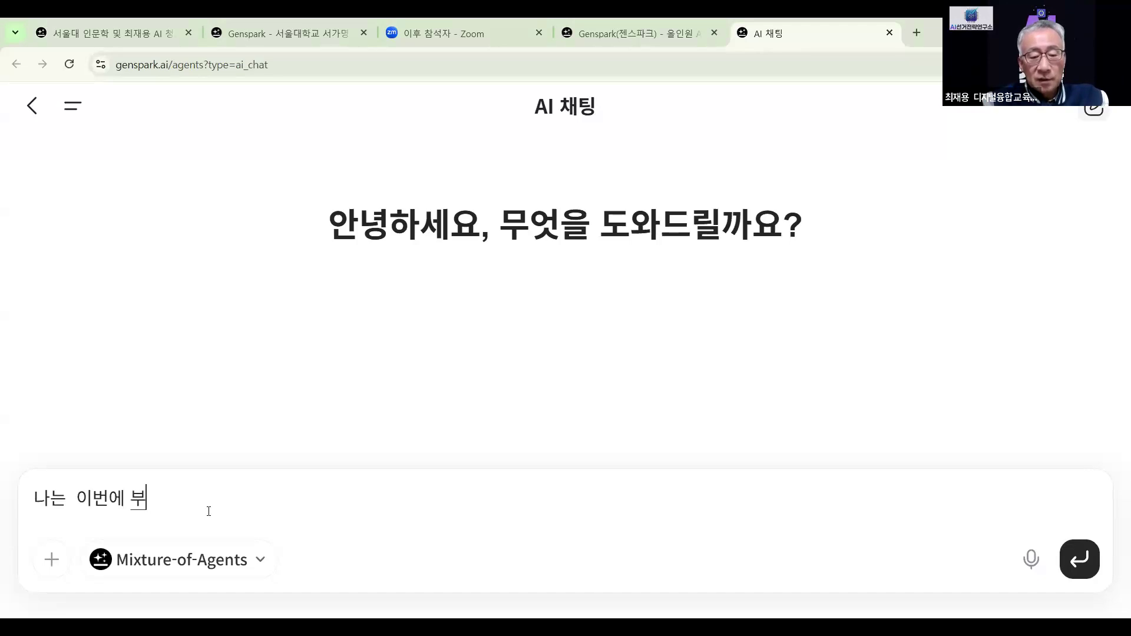
text(시장 )
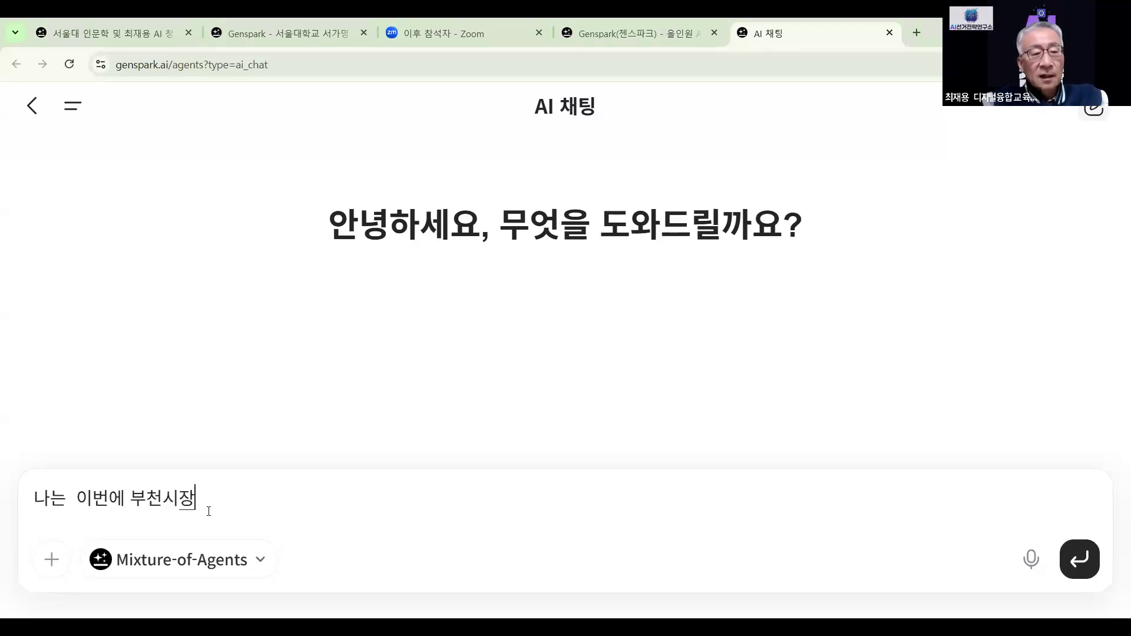
text(출망)
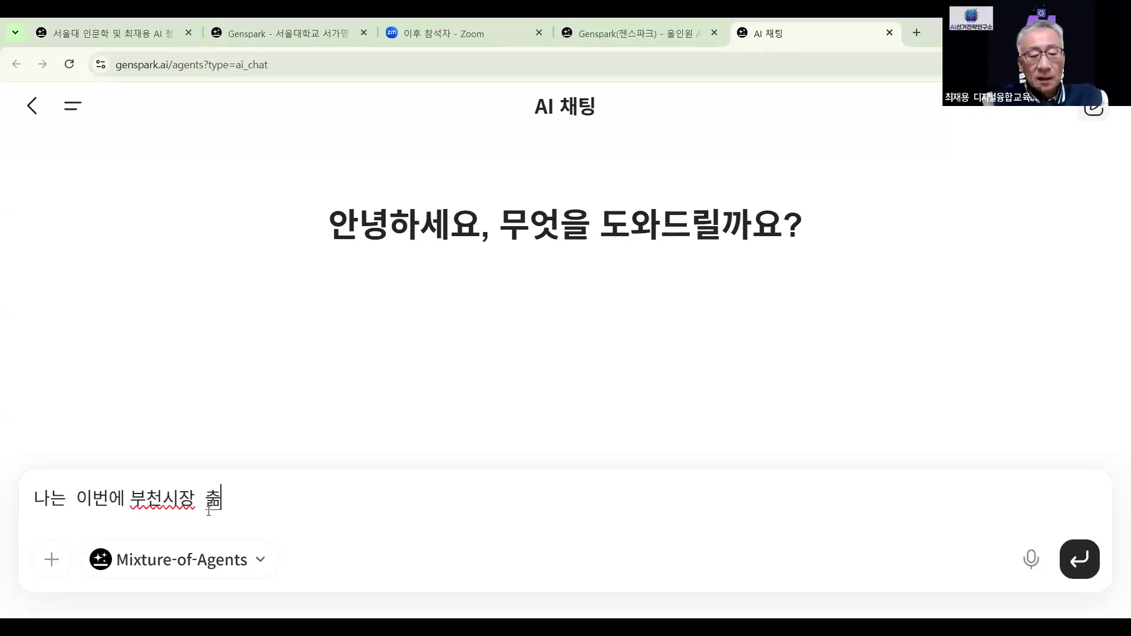
text(예정)
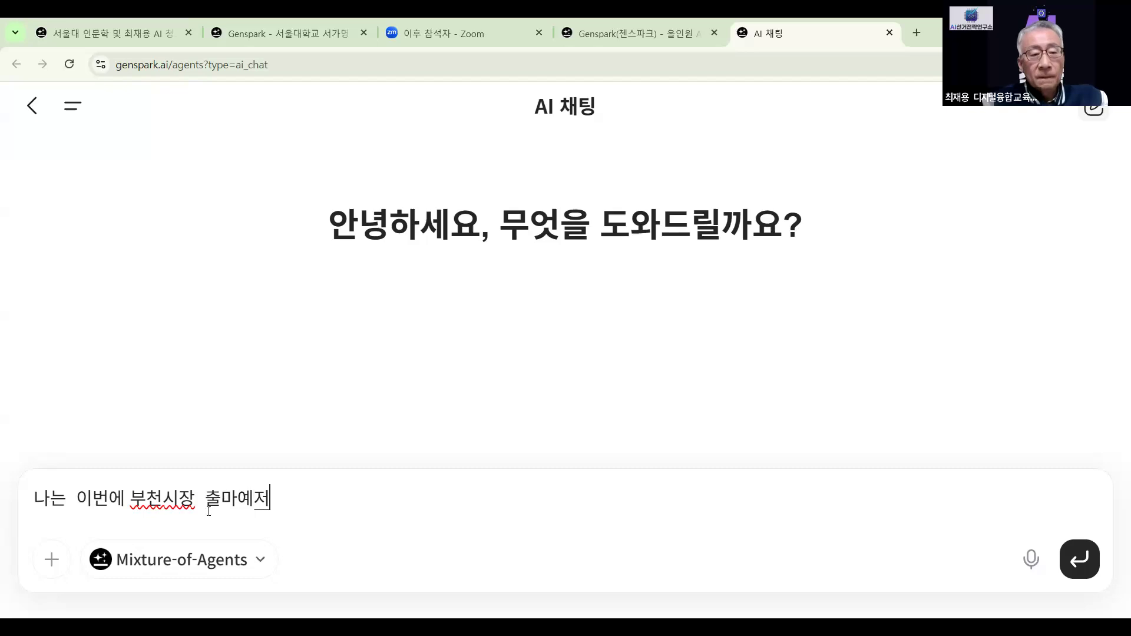
text(인데 )
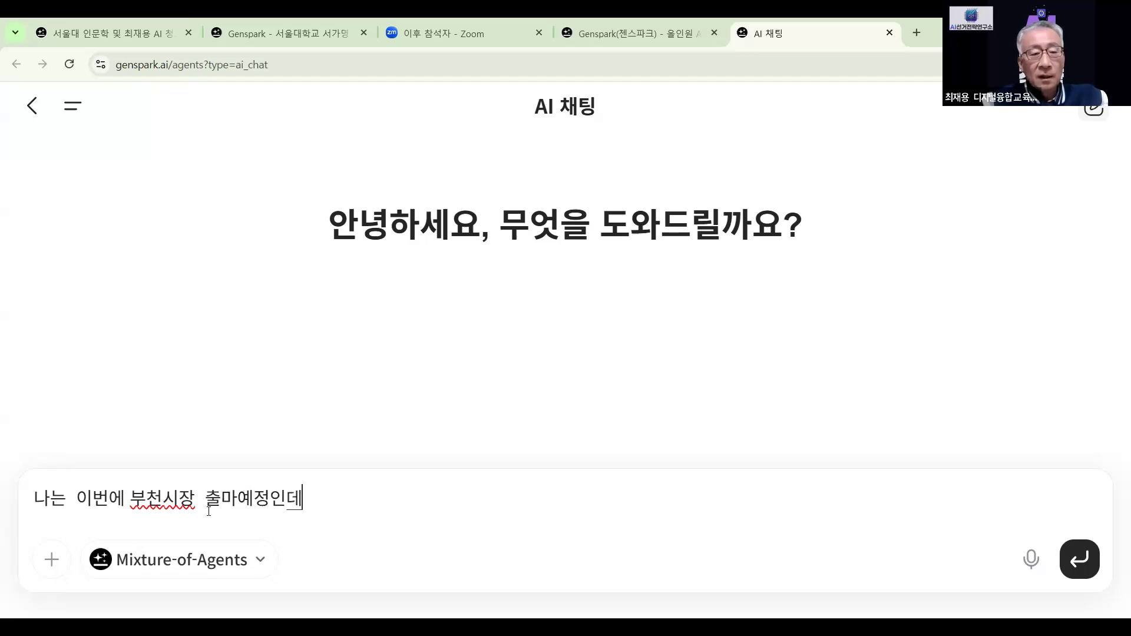
text(어데)
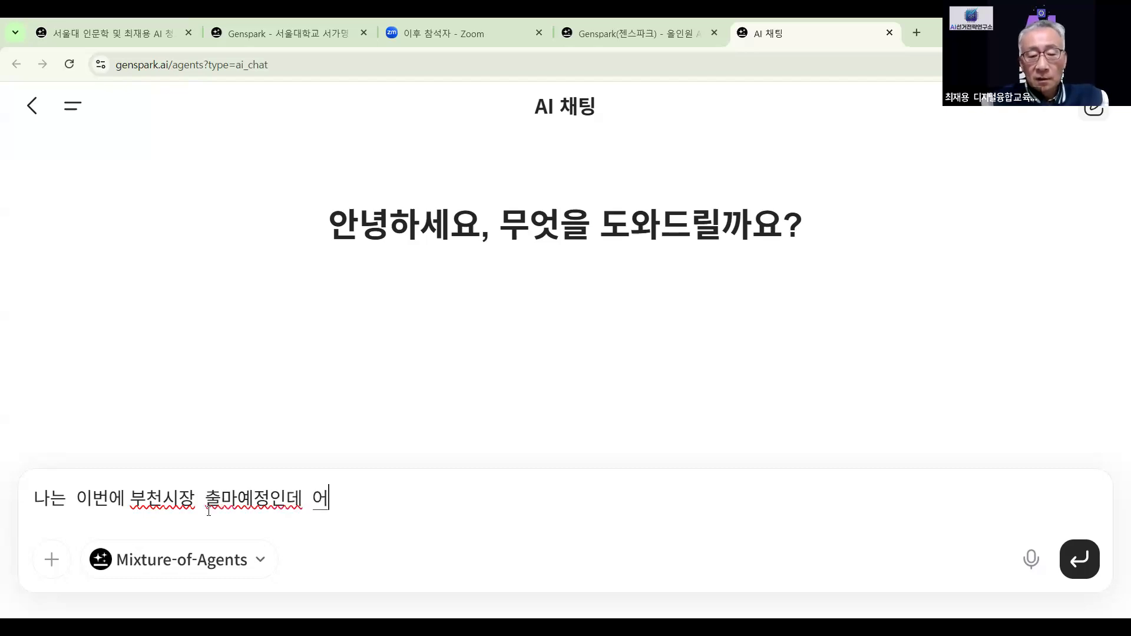
key(BackSpace)
key(BackSpace)
key(BackSpace)
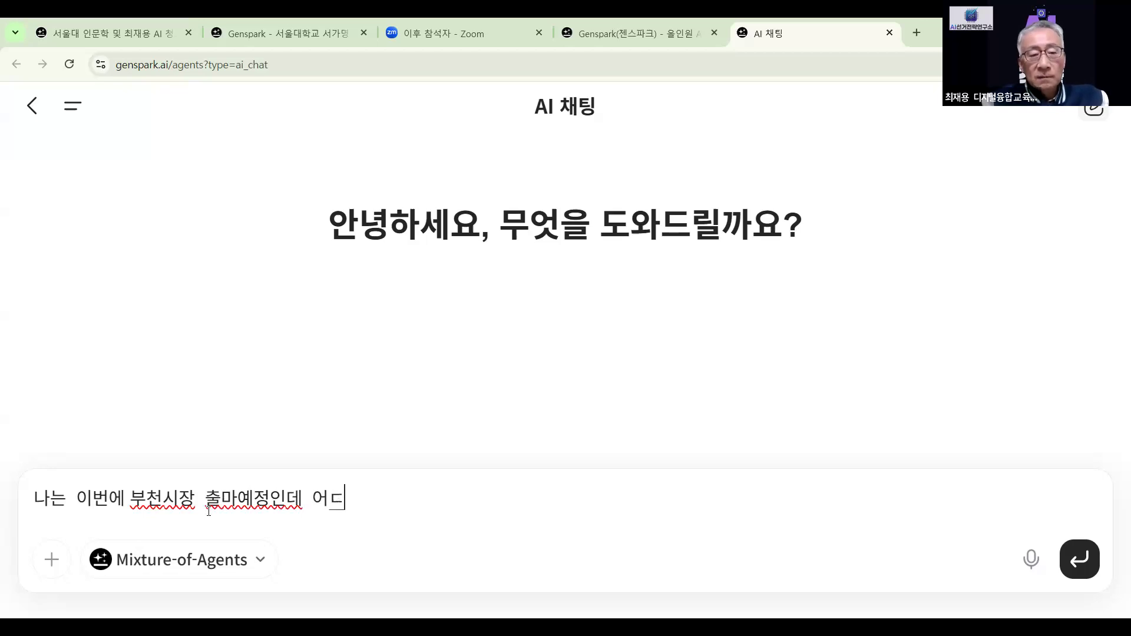
text(떤 그)
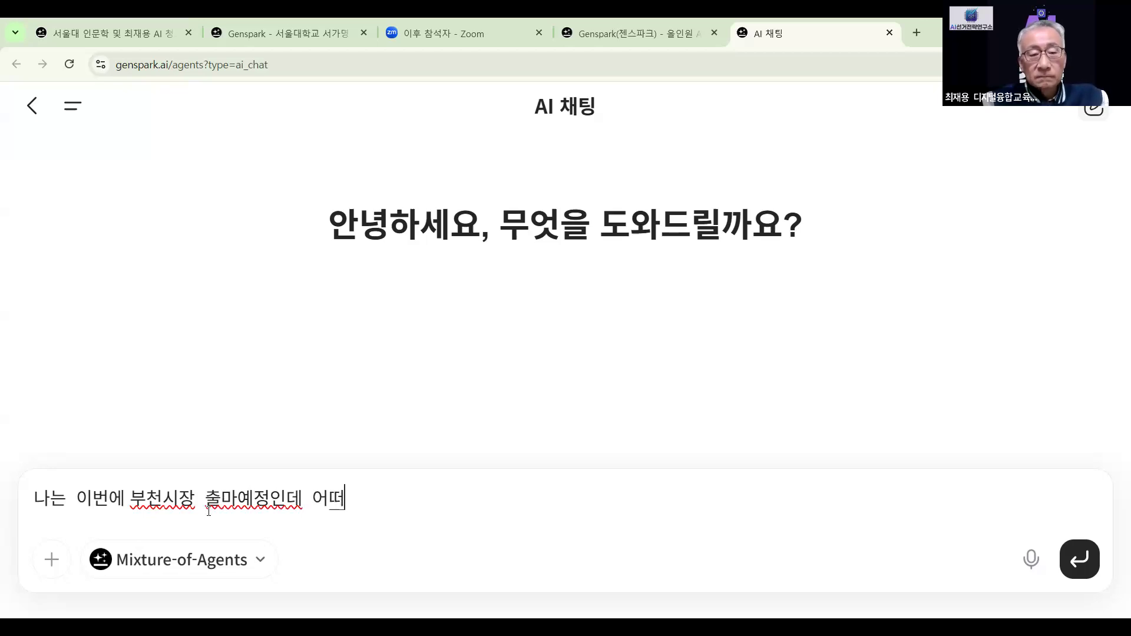
text(공약을)
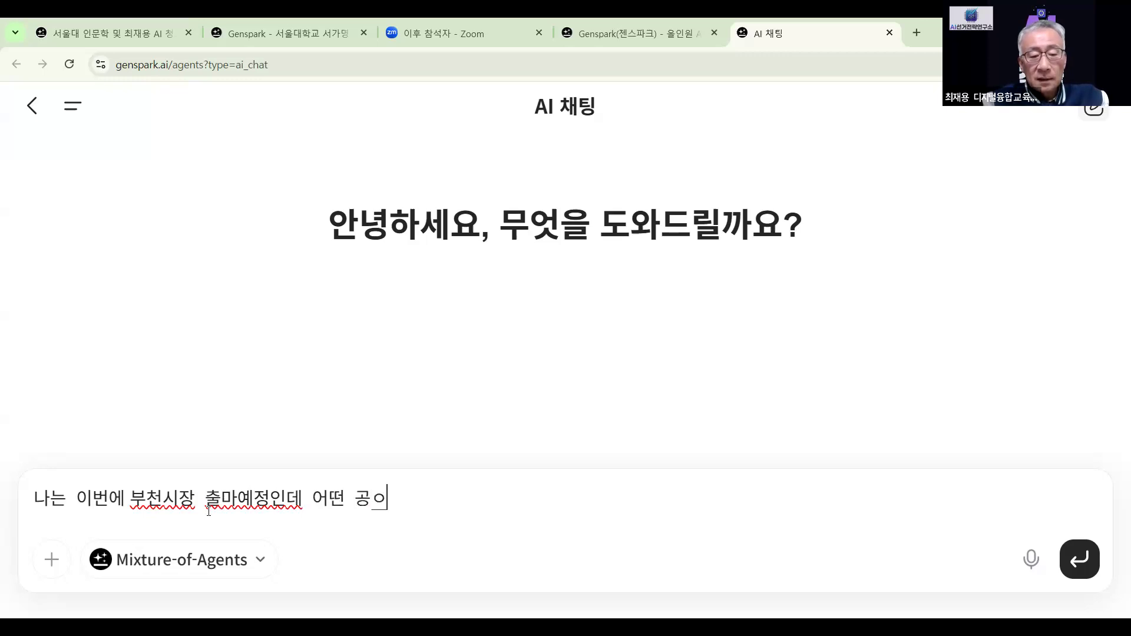
text( 내세우)
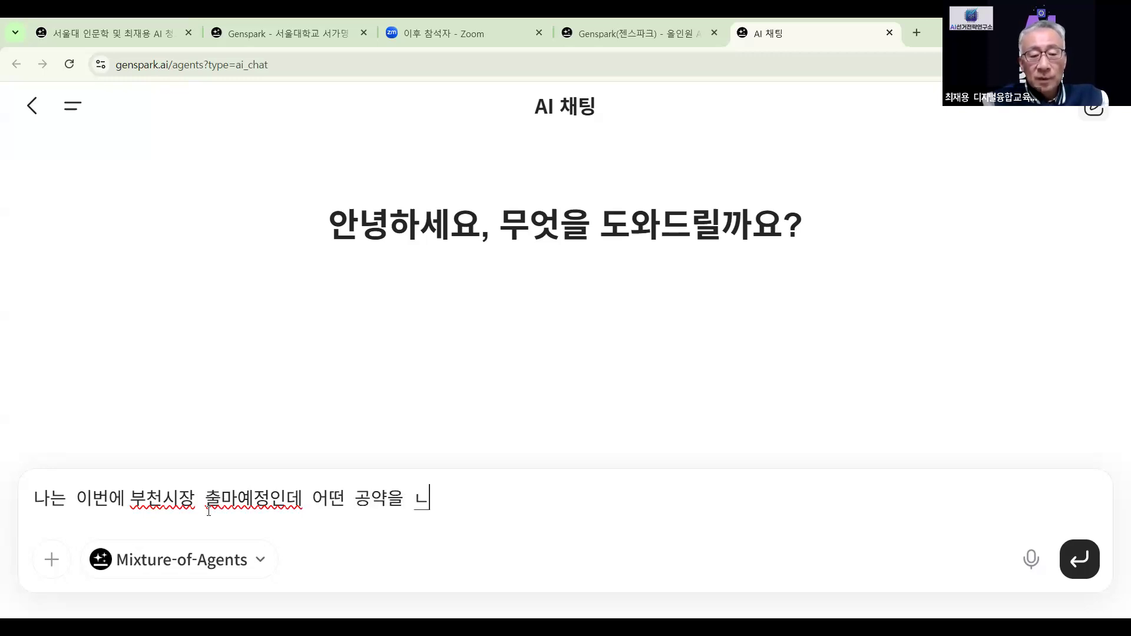
text(면)
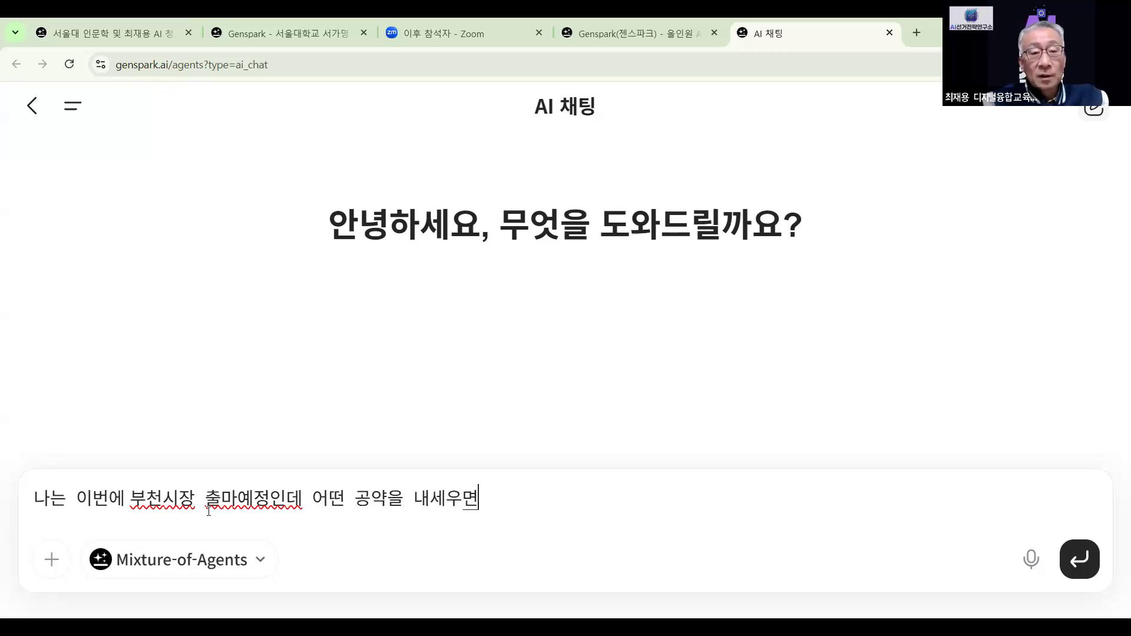
text( 시민들이)
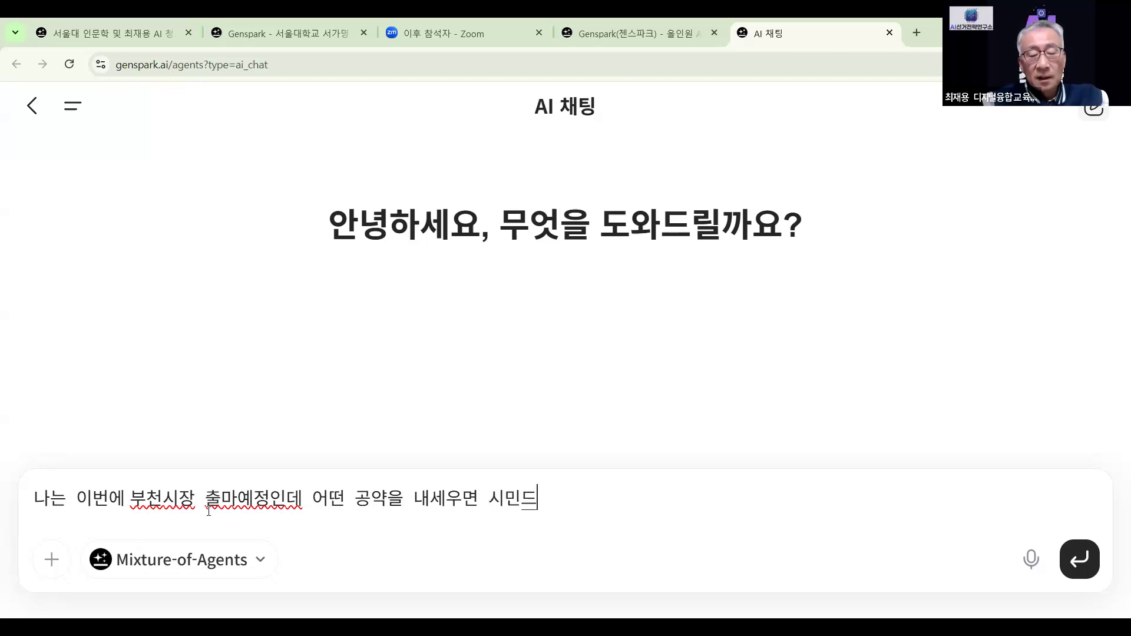
text( 좋ㅇ)
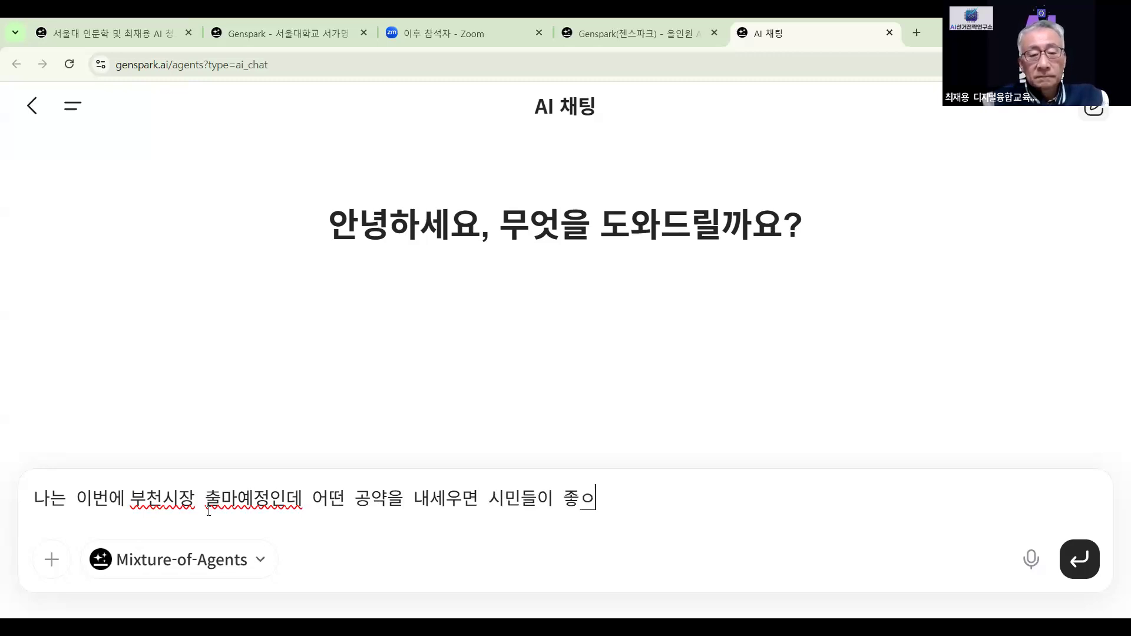
text(ㅣ)
key(BackSpace)
key(BackSpace)
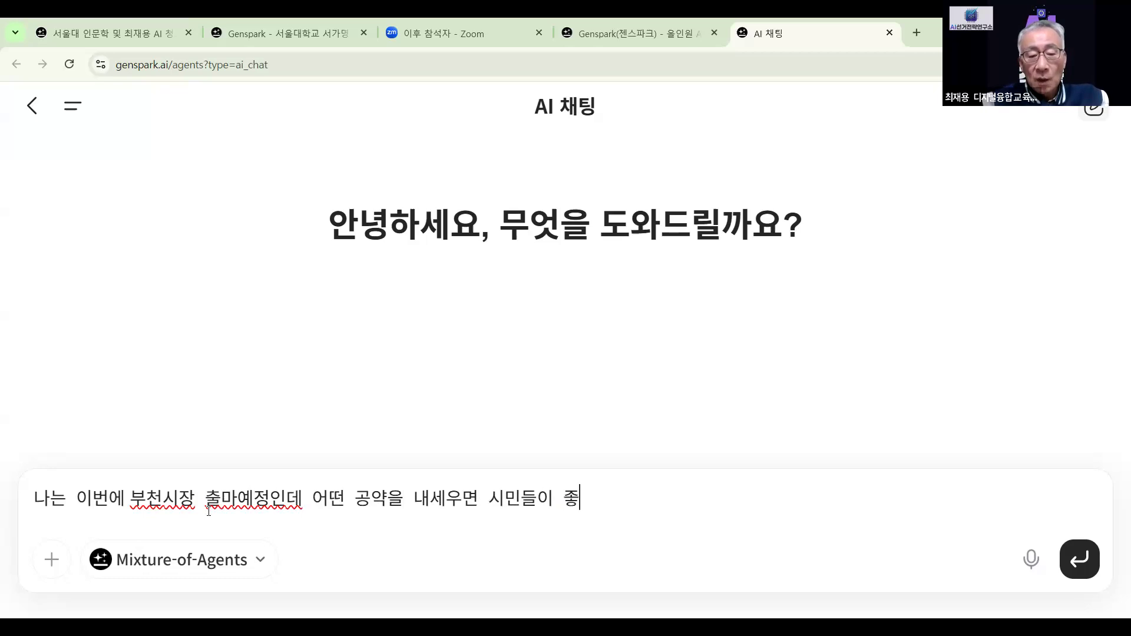
text(아 )
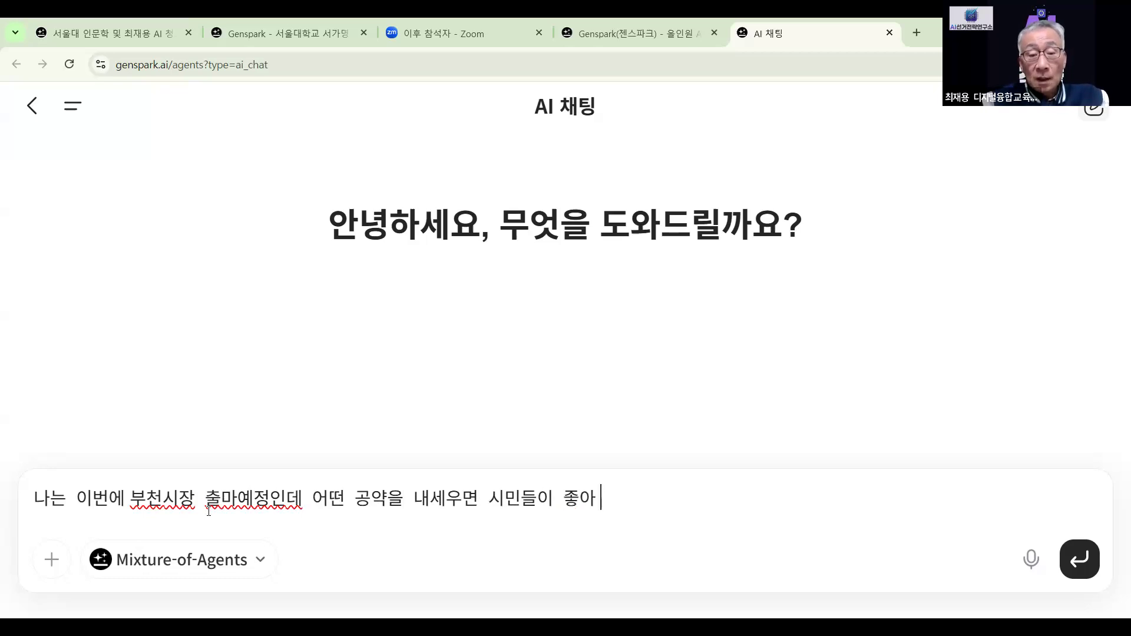
text(할)
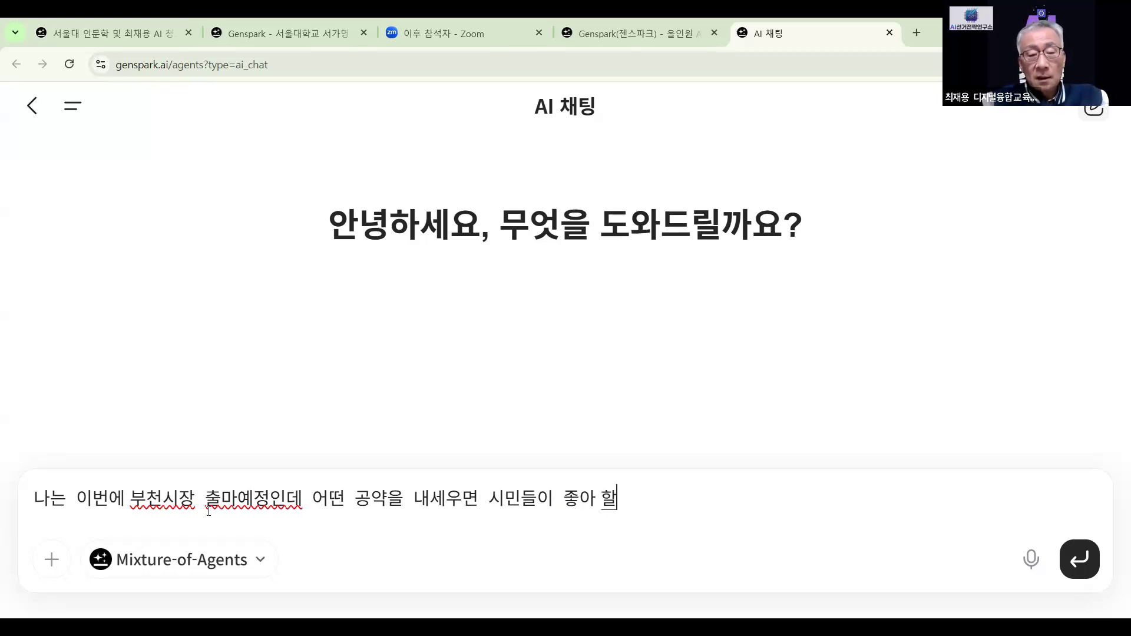
text(지 )
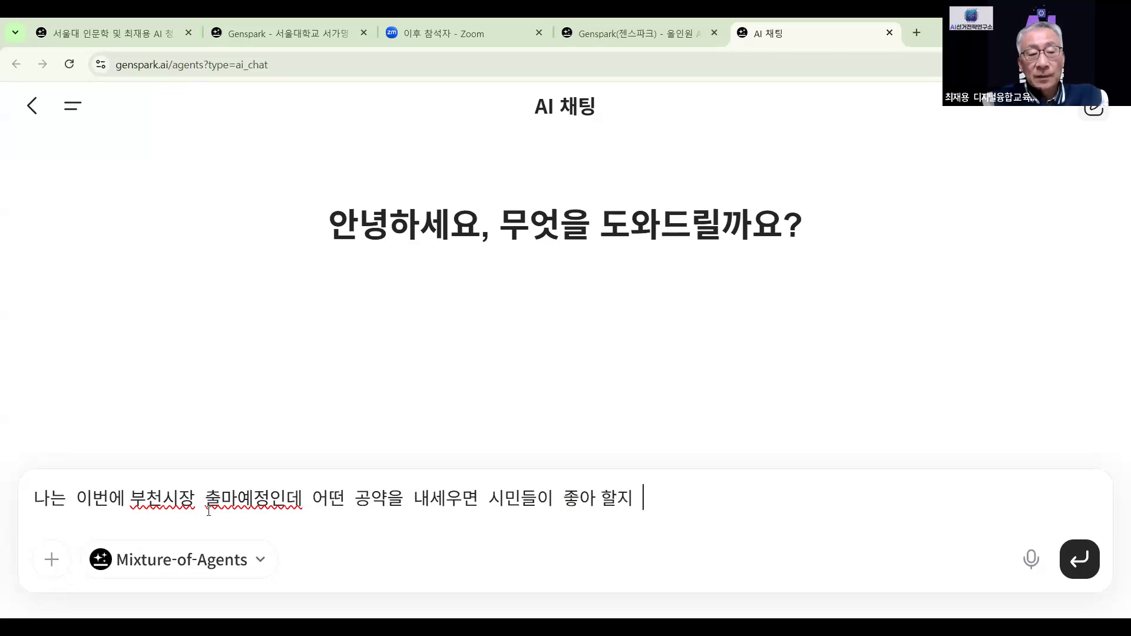
text(5개 )
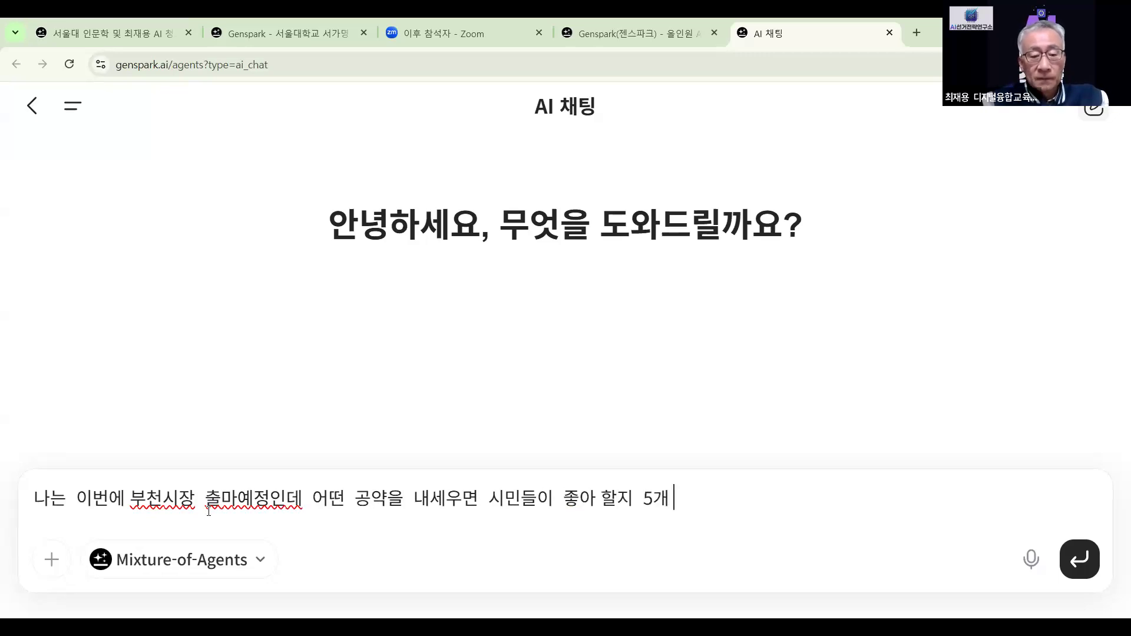
text(만 ㅊ)
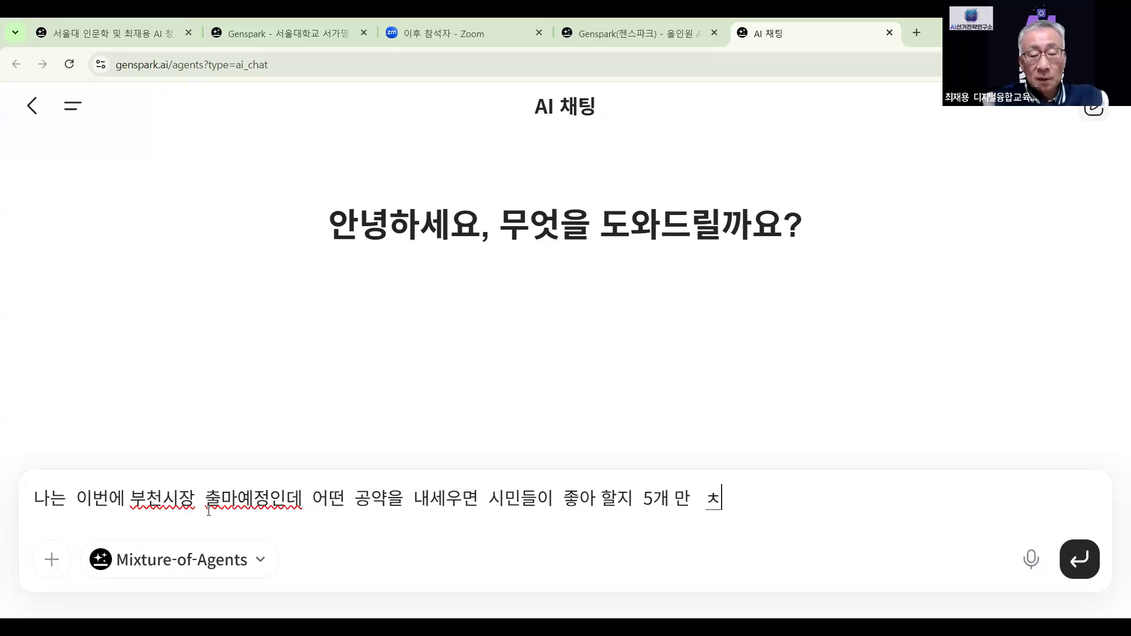
text(ㅡ춰)
key(BackSpace)
key(BackSpace)
key(BackSpace)
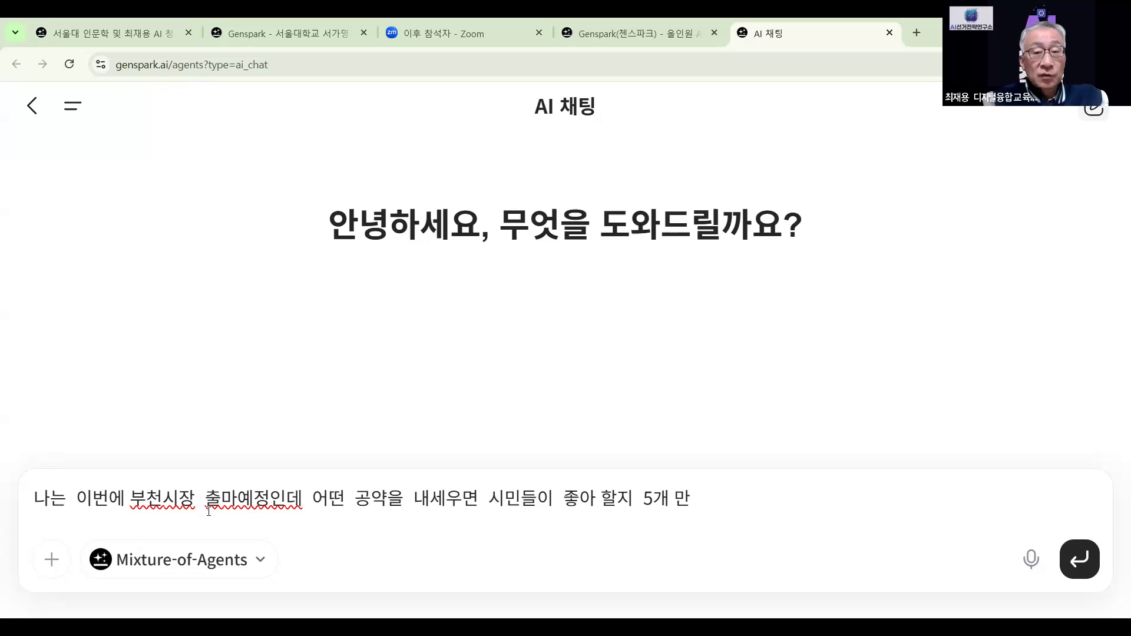
text(ㅊㅜ천)
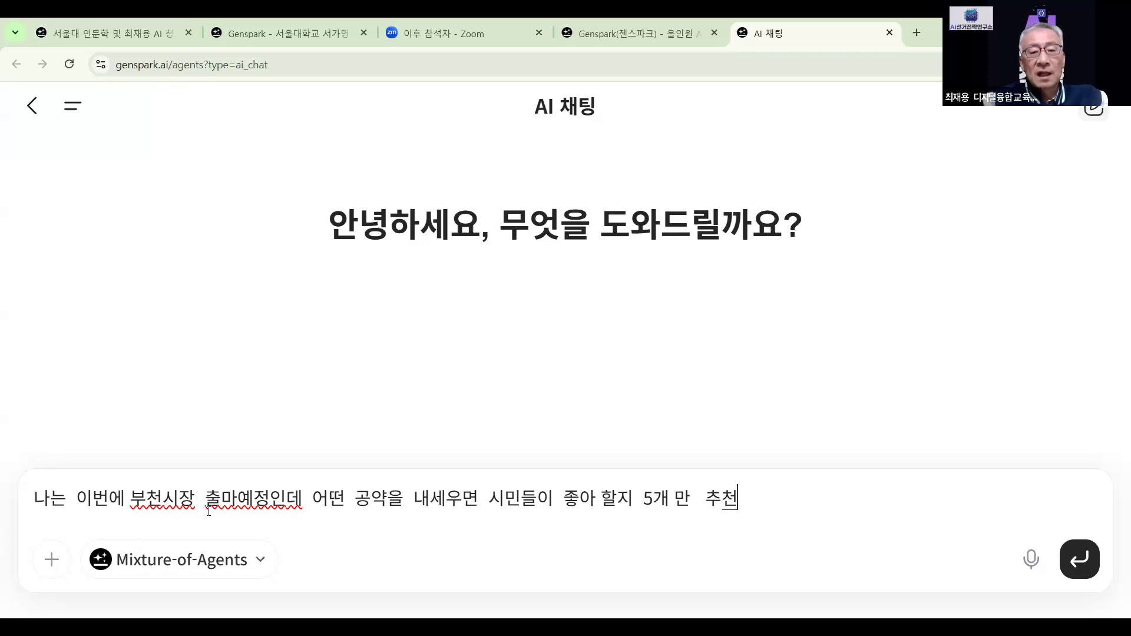
text( 해줘)
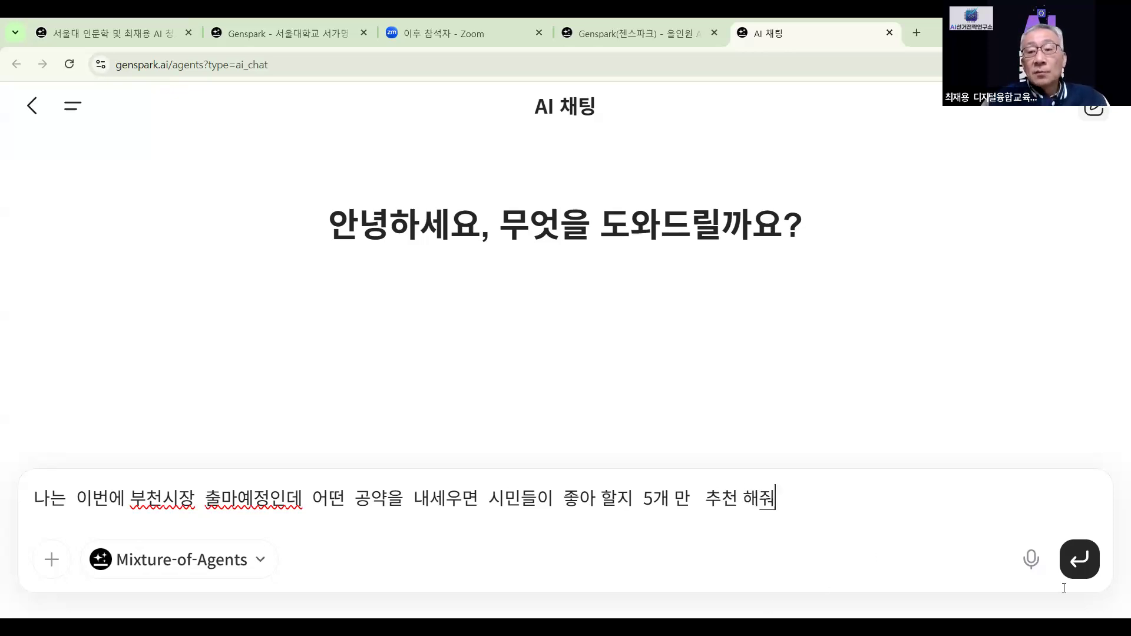
click(1082, 562)
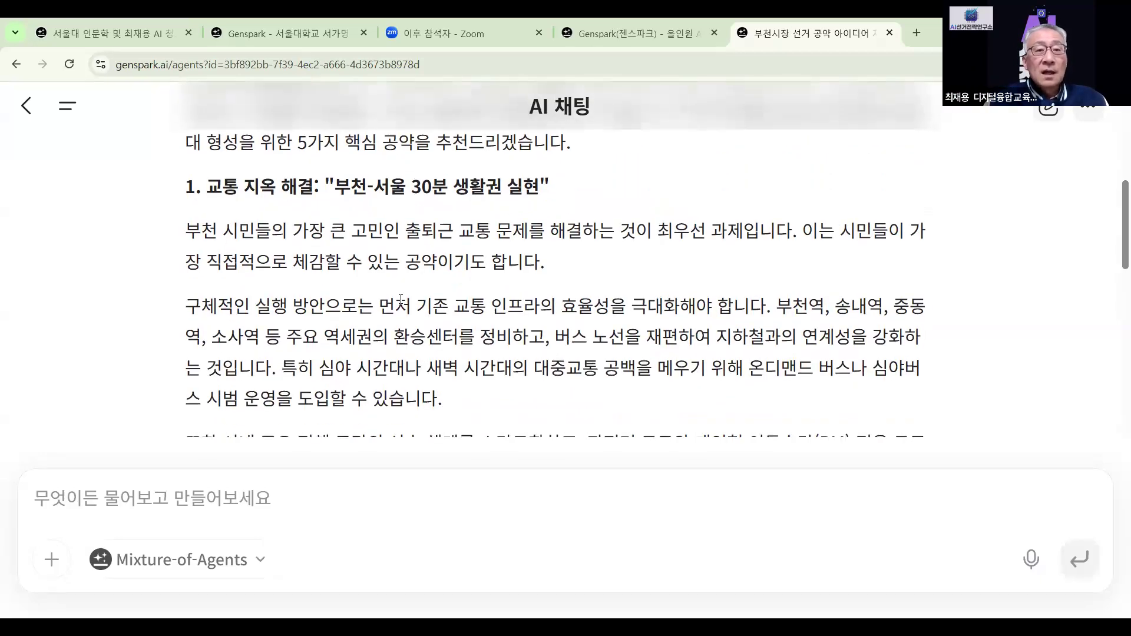
scroll(401, 301, up, 1)
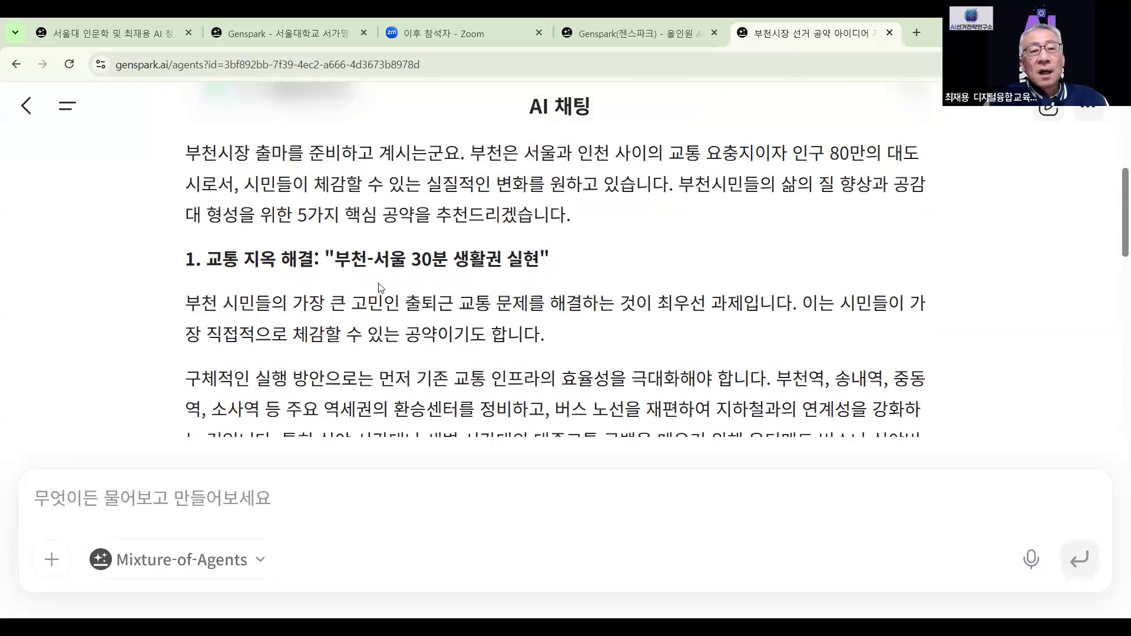
scroll(431, 279, down, 1)
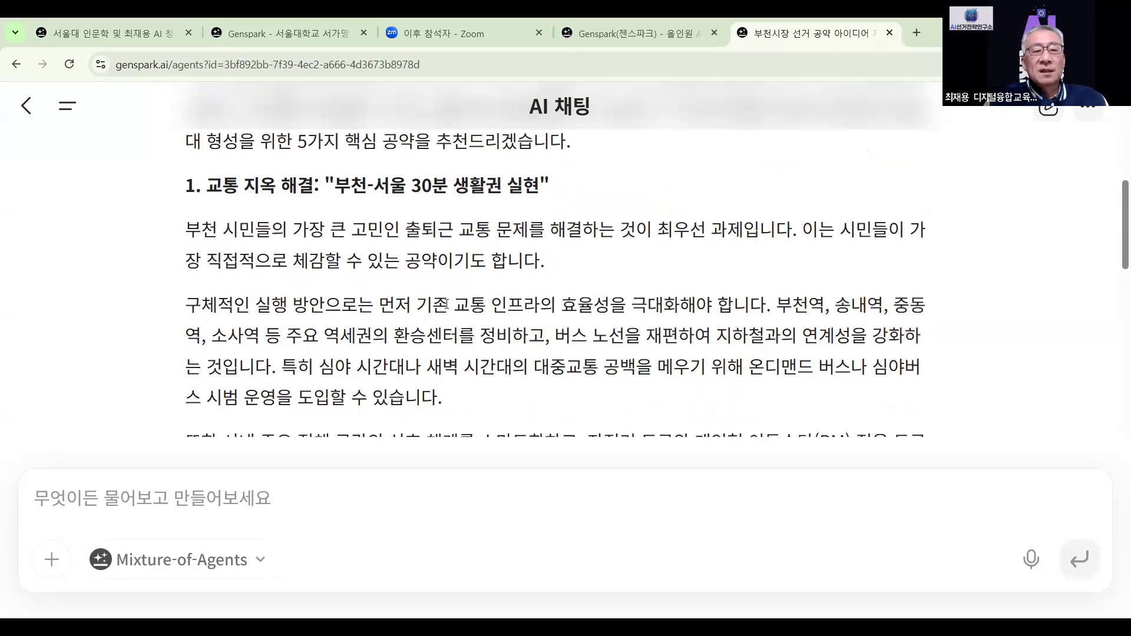
scroll(447, 304, down, 1)
scroll(446, 304, down, 2)
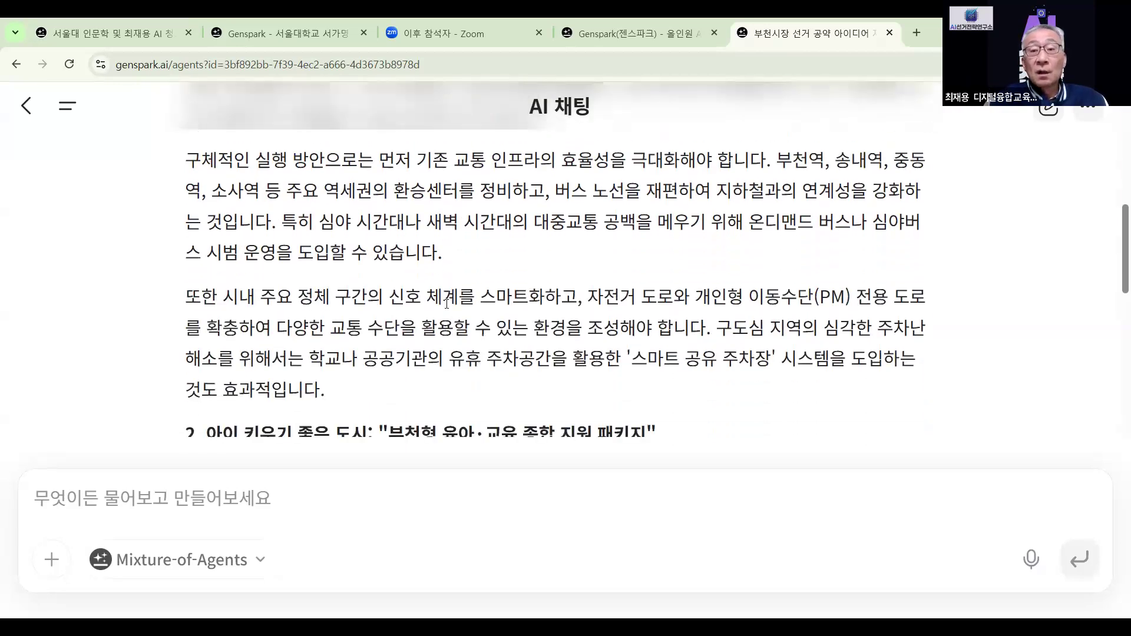
scroll(448, 308, down, 1)
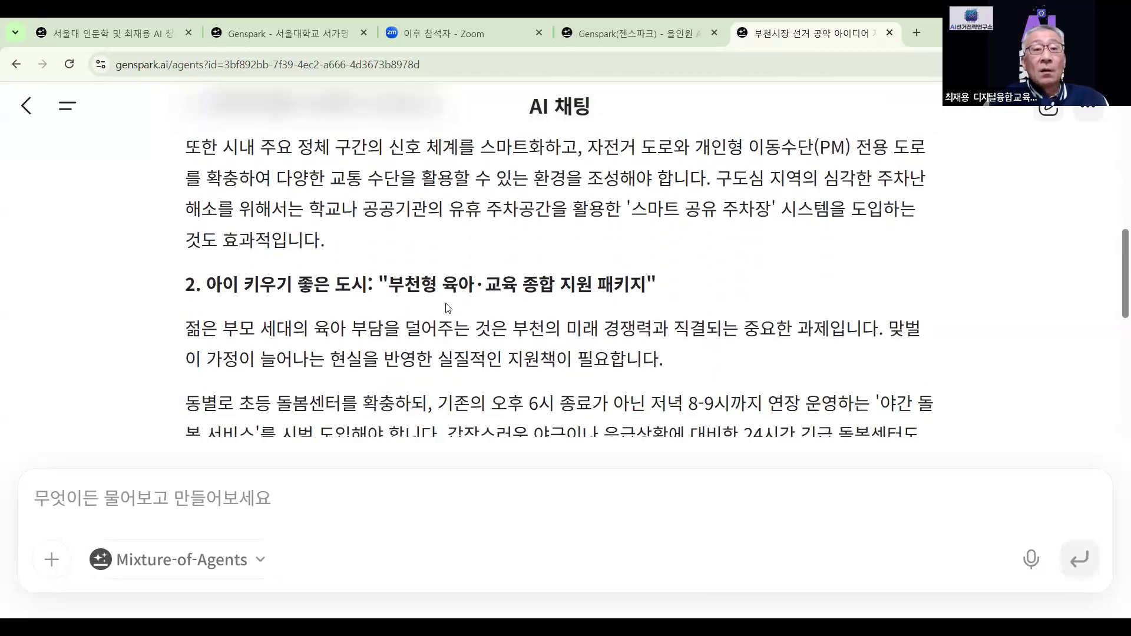
scroll(448, 308, down, 1)
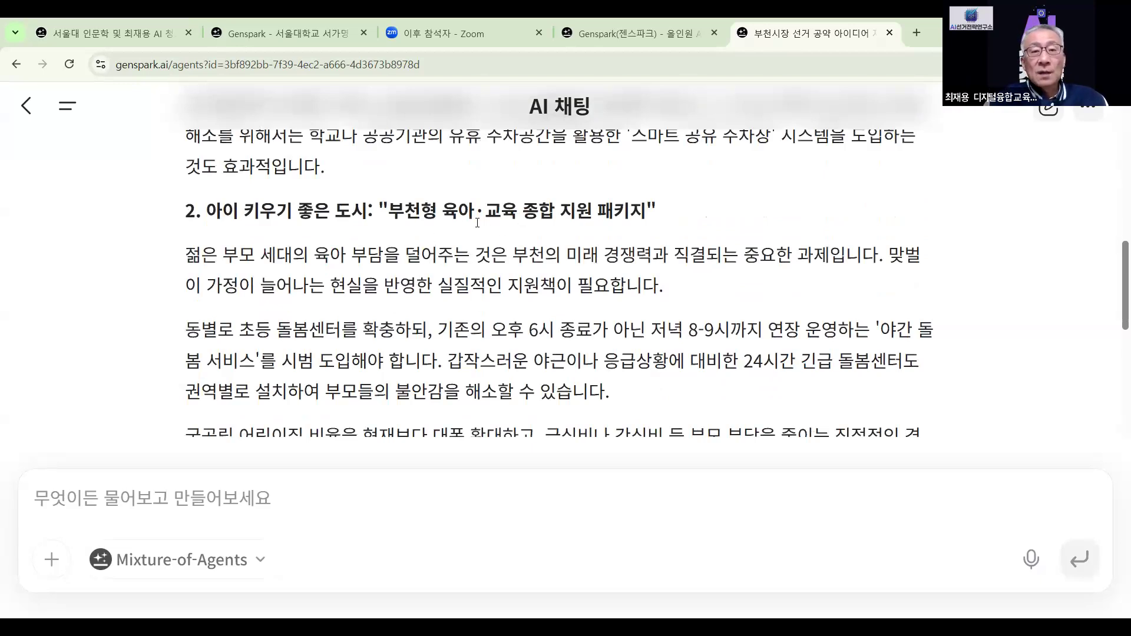
scroll(582, 212, up, 5)
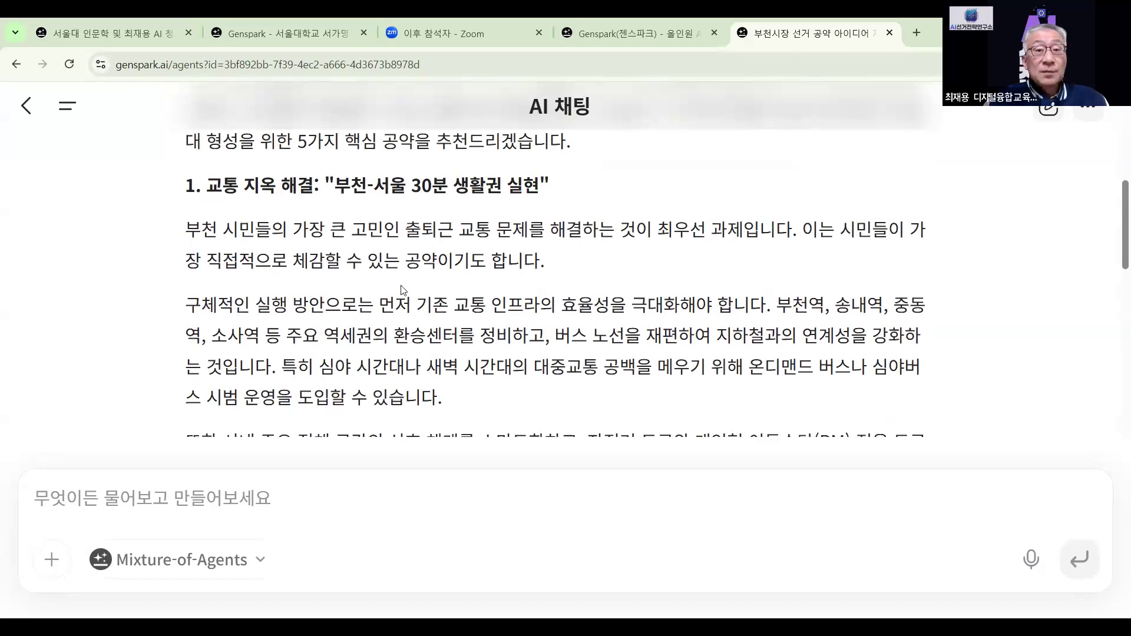
scroll(404, 290, down, 6)
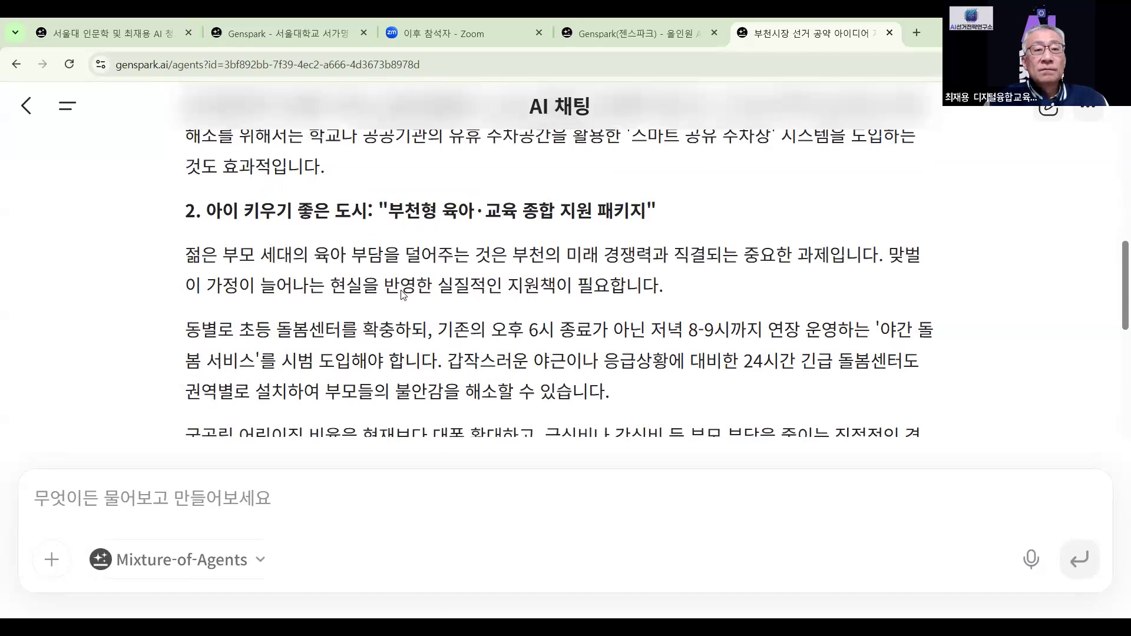
scroll(411, 289, down, 6)
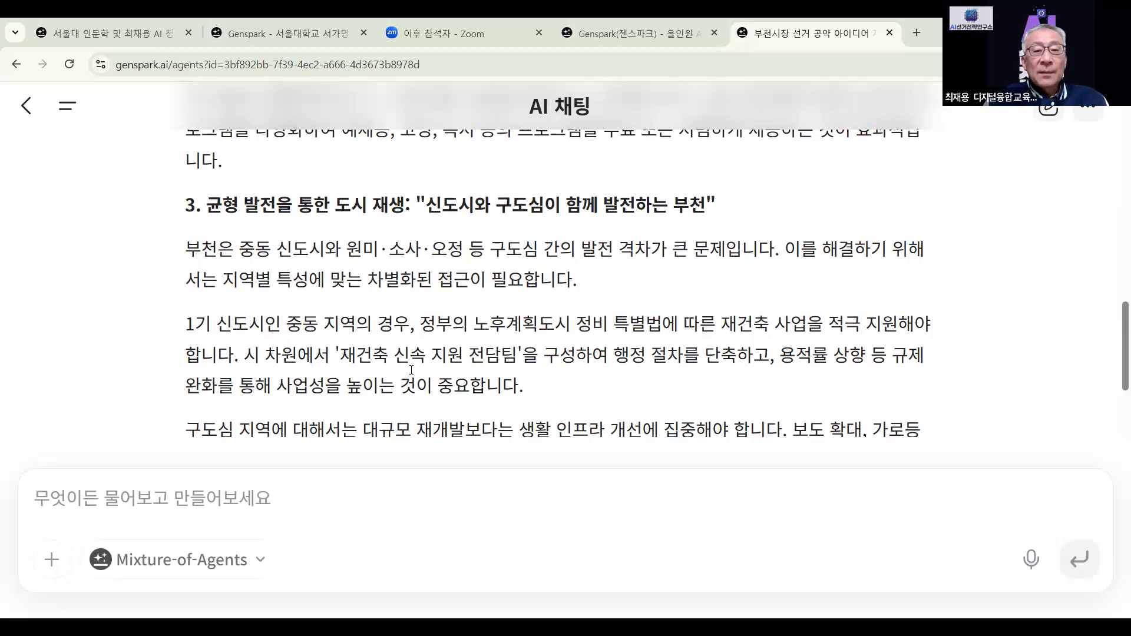
scroll(491, 312, down, 10)
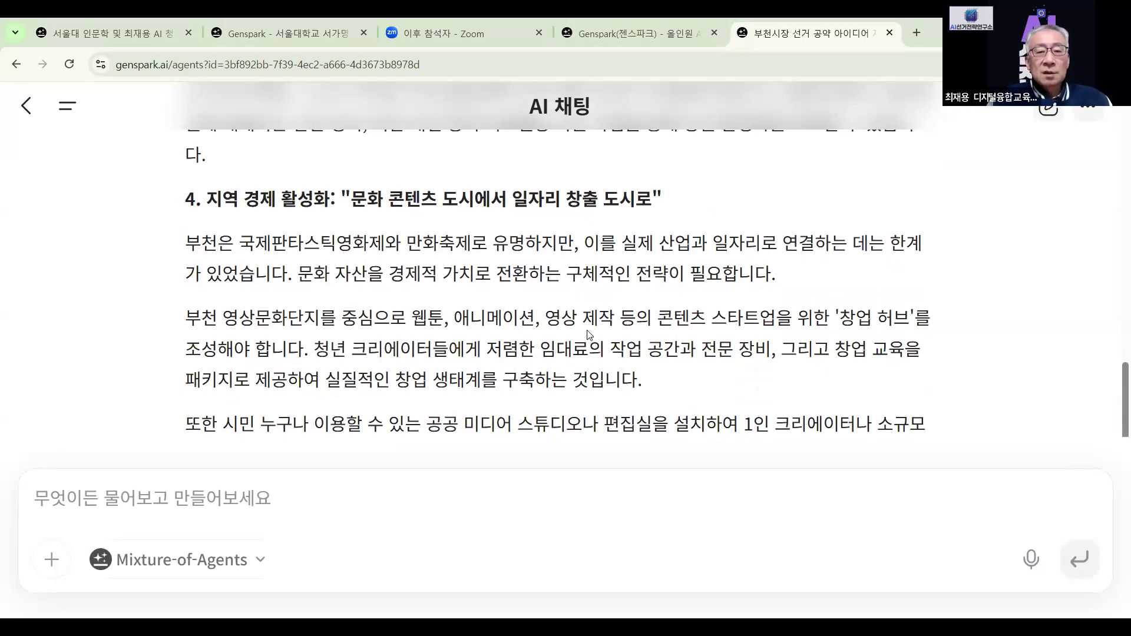
scroll(588, 335, down, 6)
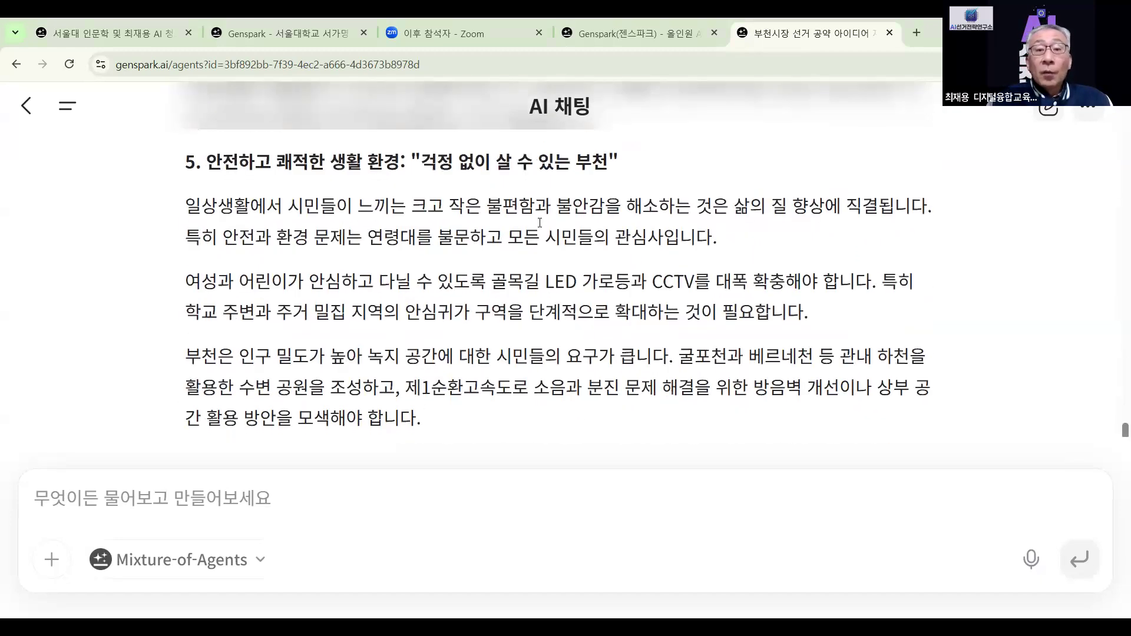
scroll(540, 223, down, 1)
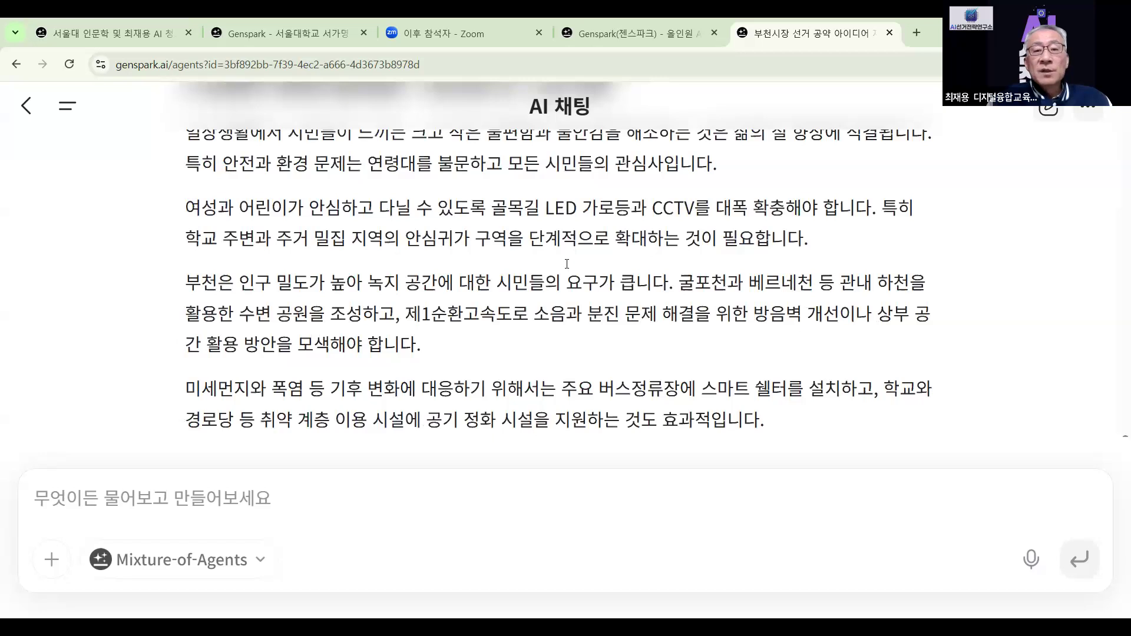
scroll(536, 300, down, 2)
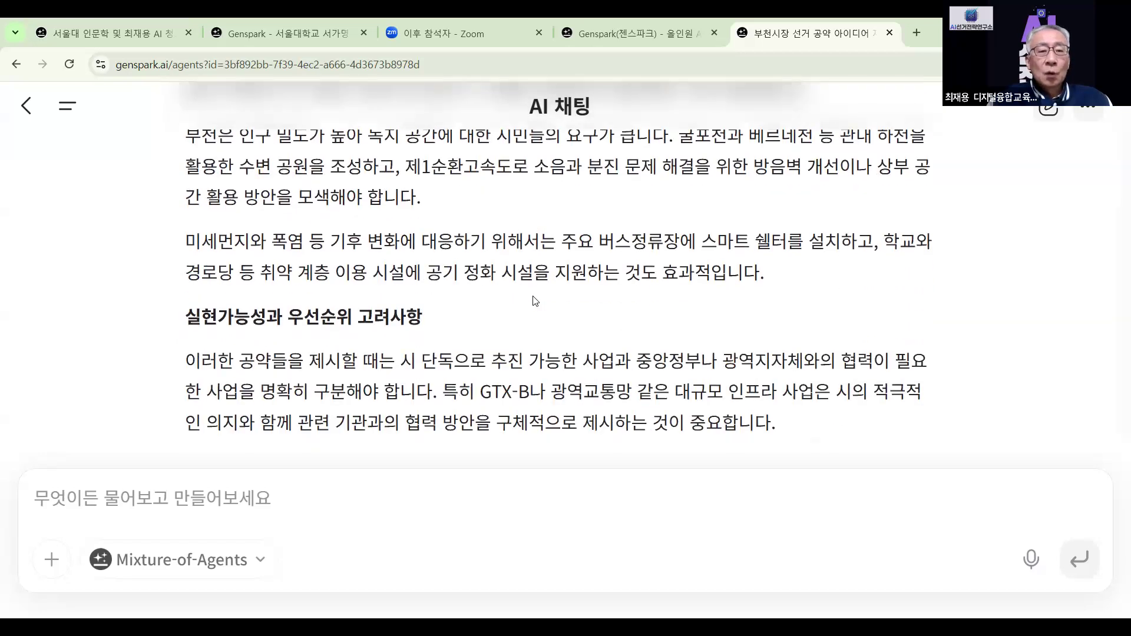
scroll(536, 301, down, 3)
scroll(534, 301, up, 4)
scroll(535, 302, up, 15)
scroll(536, 302, down, 15)
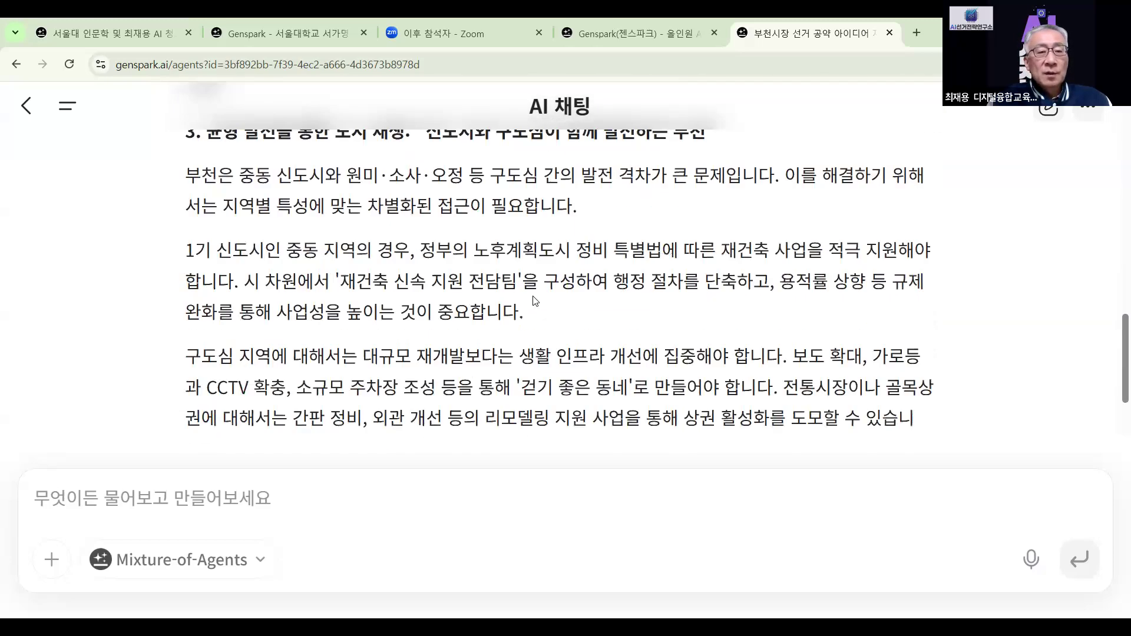
scroll(536, 301, down, 15)
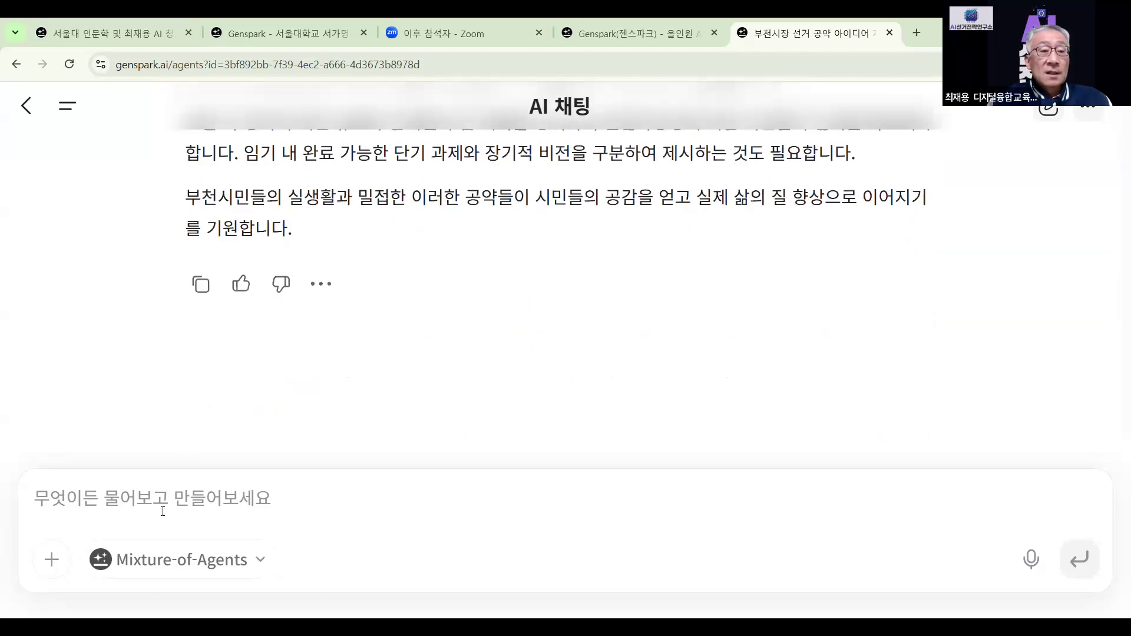
Copy the full five-pledge Bucheon answer to the clipboard
click(201, 286)
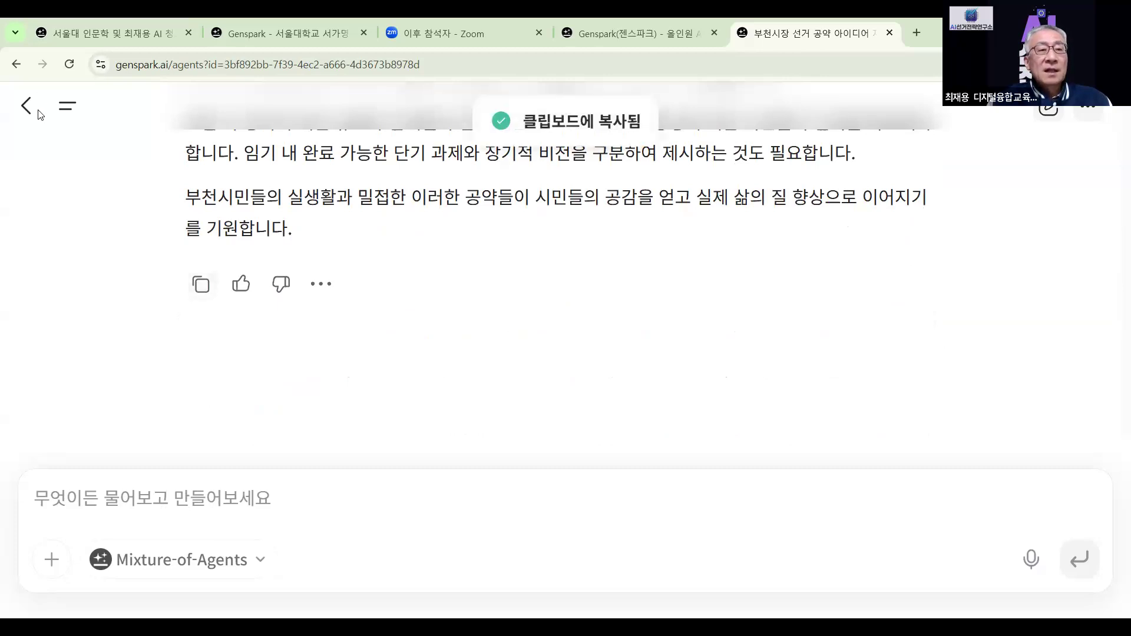
scroll(594, 178, up, 10)
scroll(594, 178, up, 15)
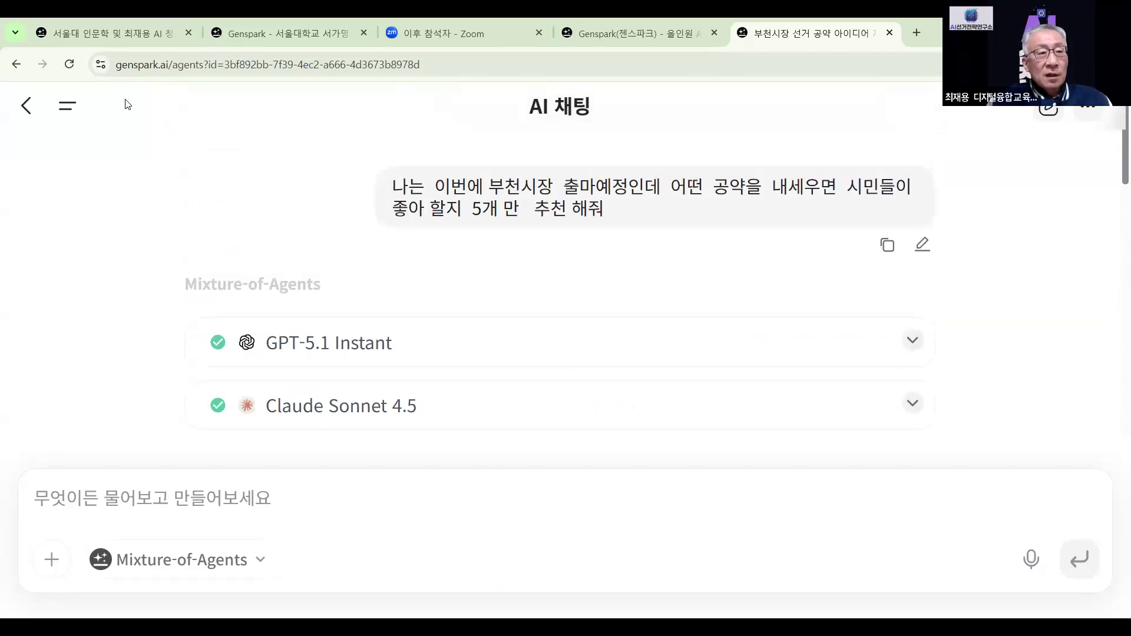
Go back to the Genspark AI Workspace 2.0 home page
click(26, 114)
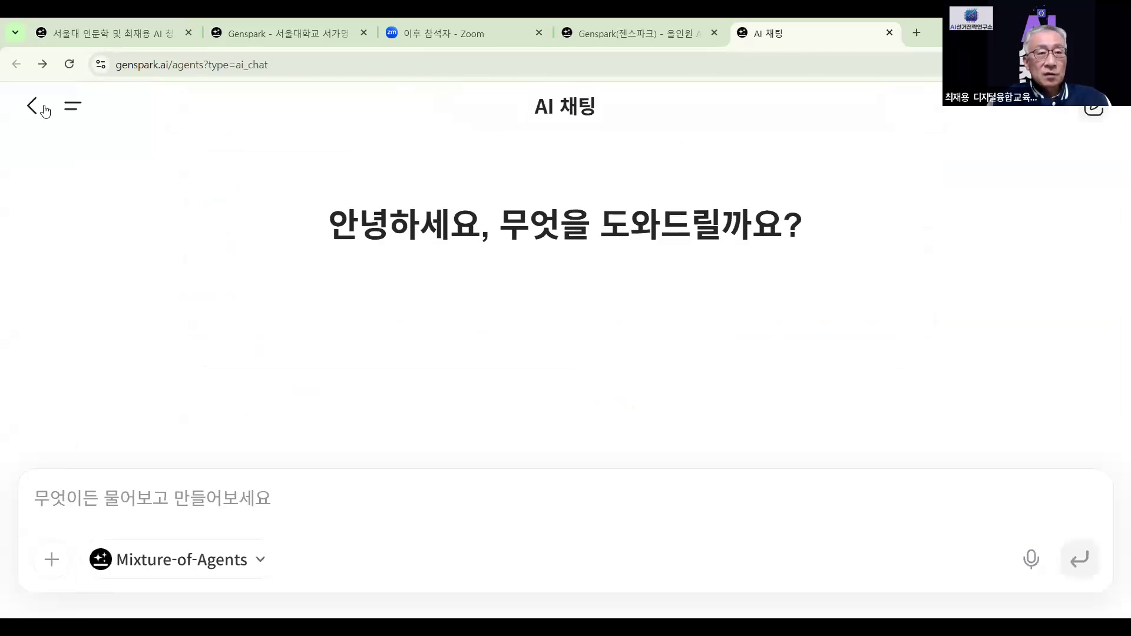
click(30, 108)
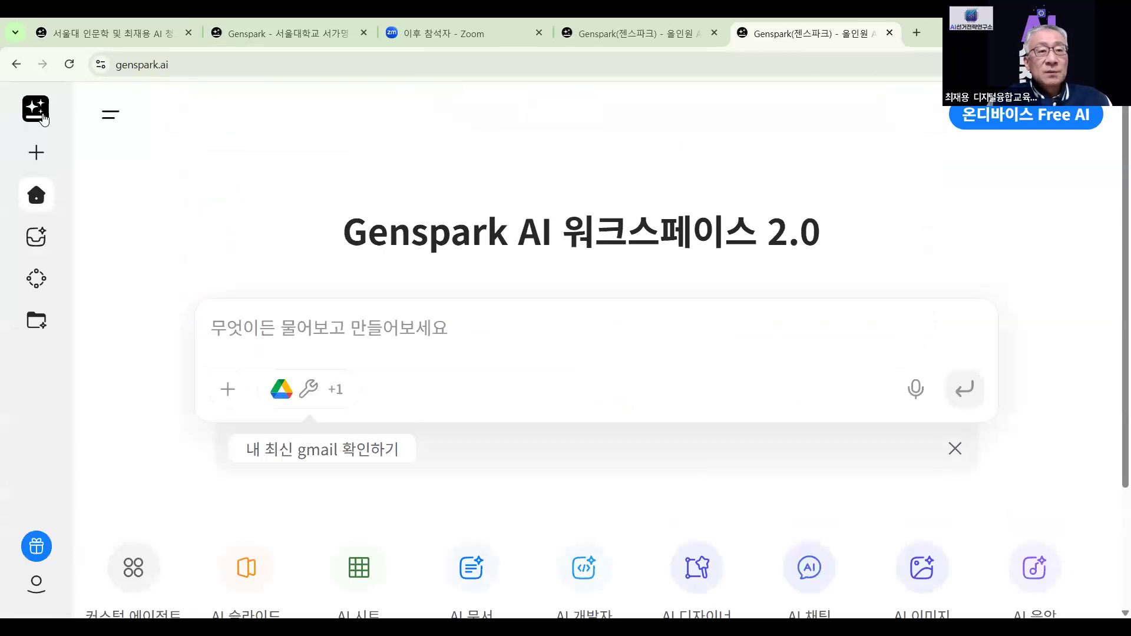
mouse_move(33, 165)
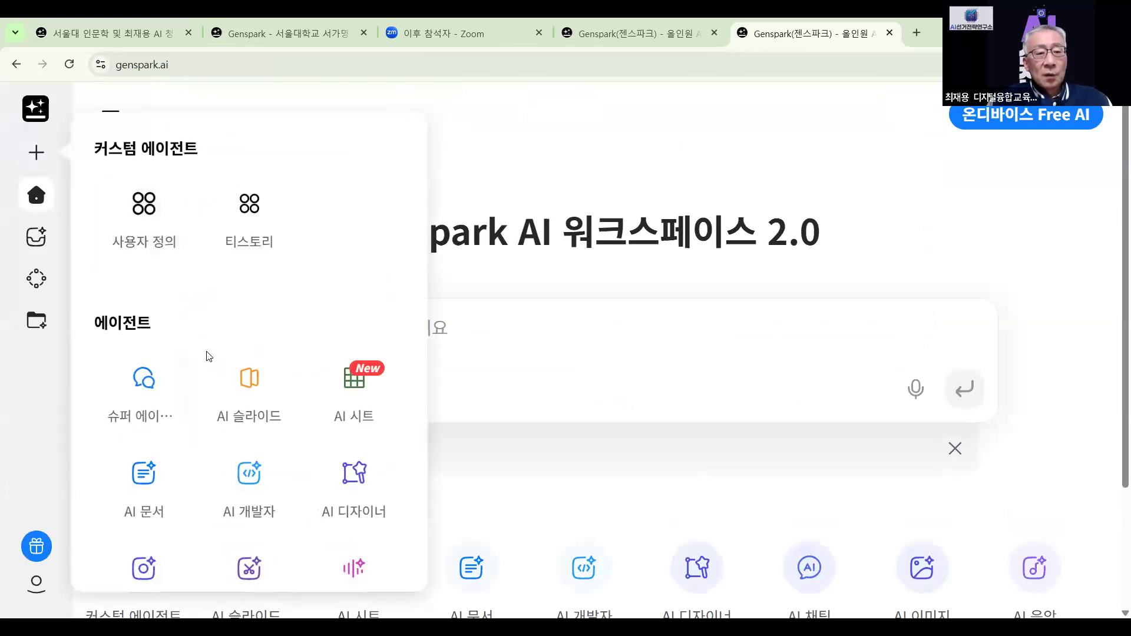
Start a new 딥 리서치 (deep research) session from the agents list
scroll(248, 377, down, 1)
scroll(239, 385, down, 5)
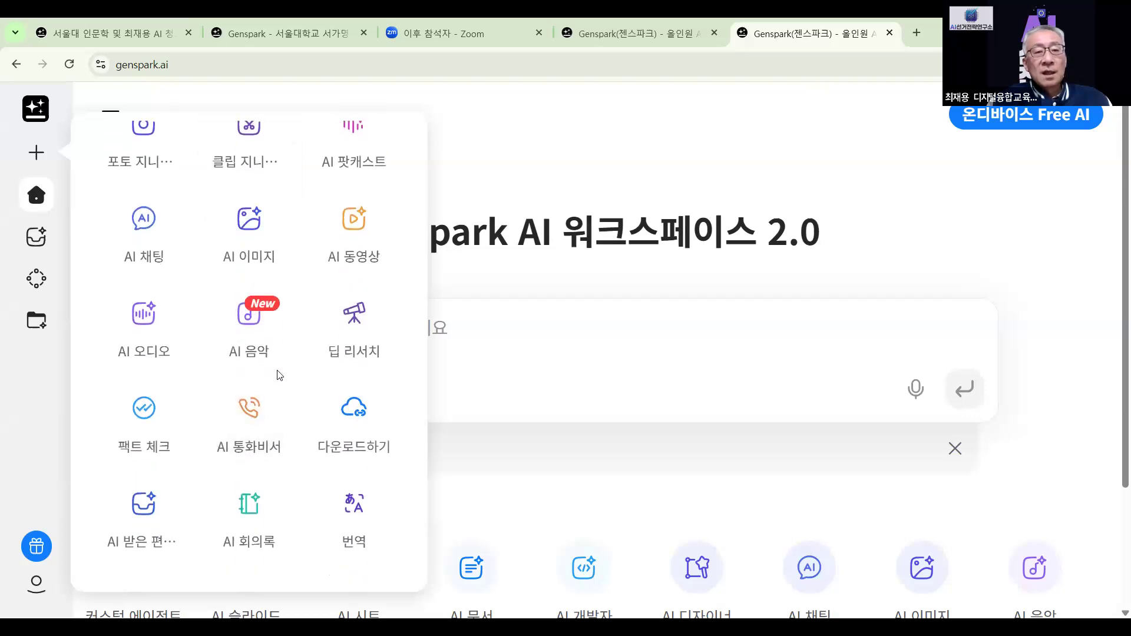
click(355, 326)
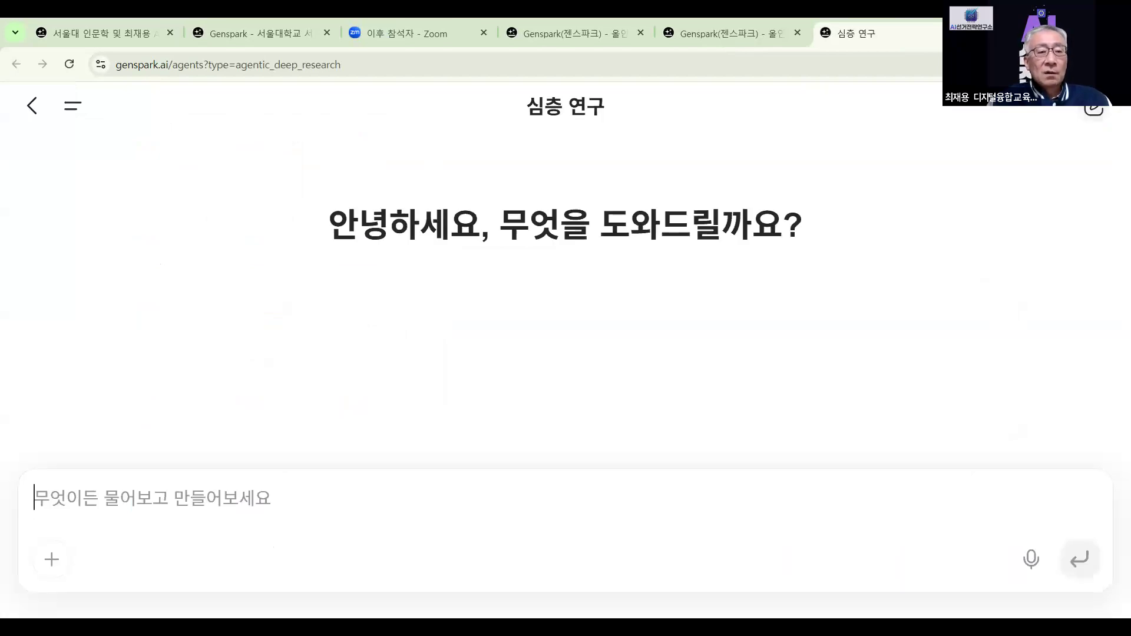
Paste the copied pledge answer, add '심층연구해줘' and submit it as a deep-research request
right_click(162, 500)
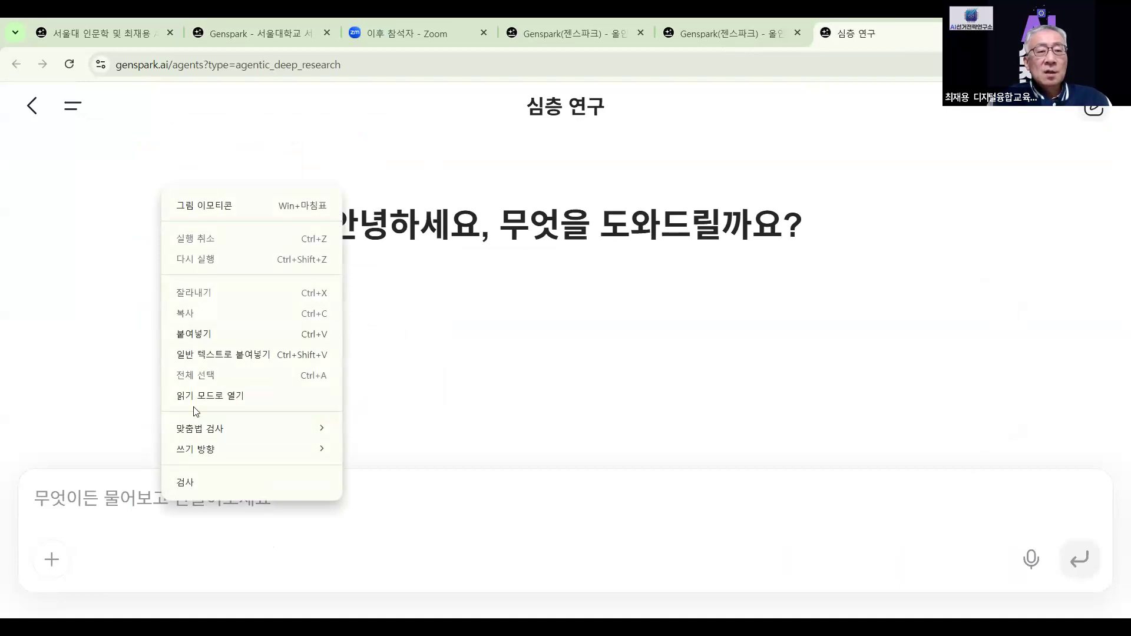
click(228, 331)
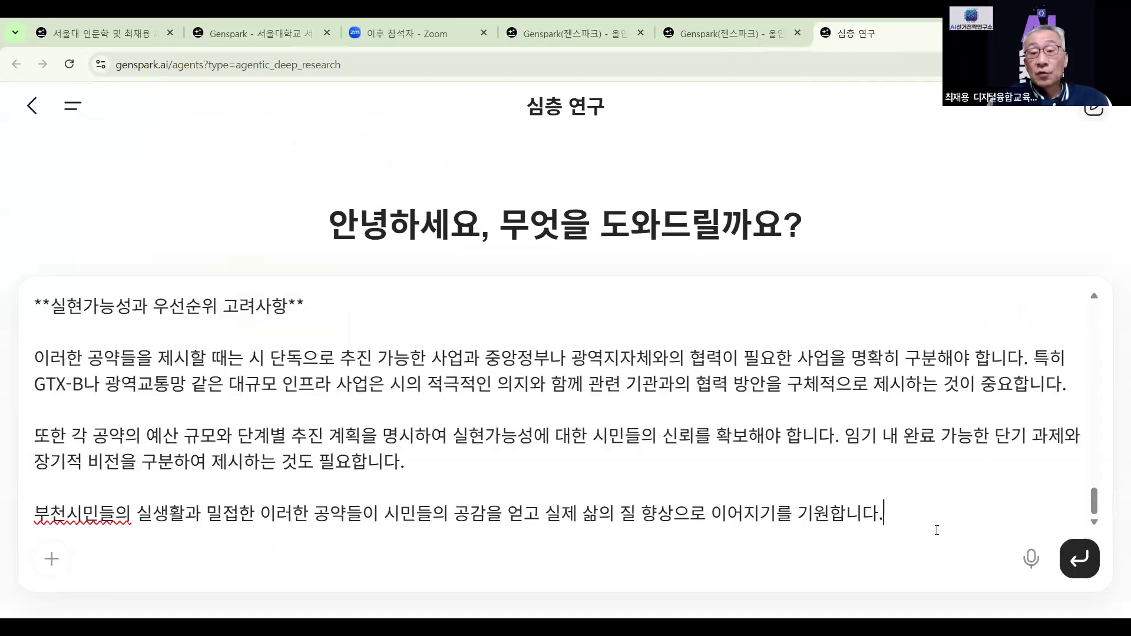
text(심)
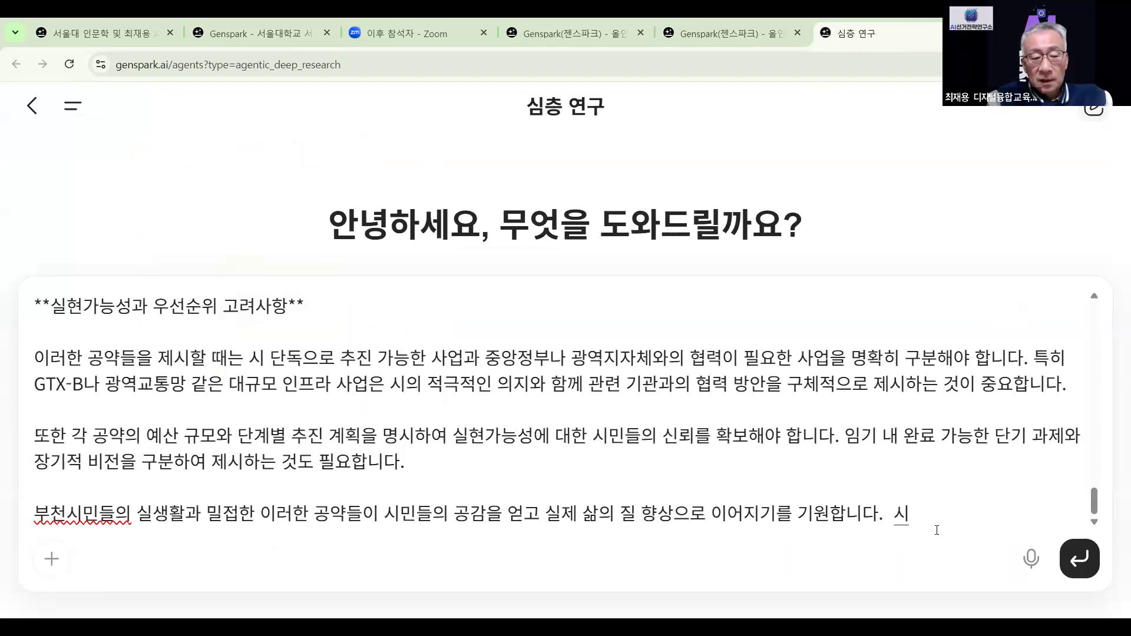
text(층연ㄱ)
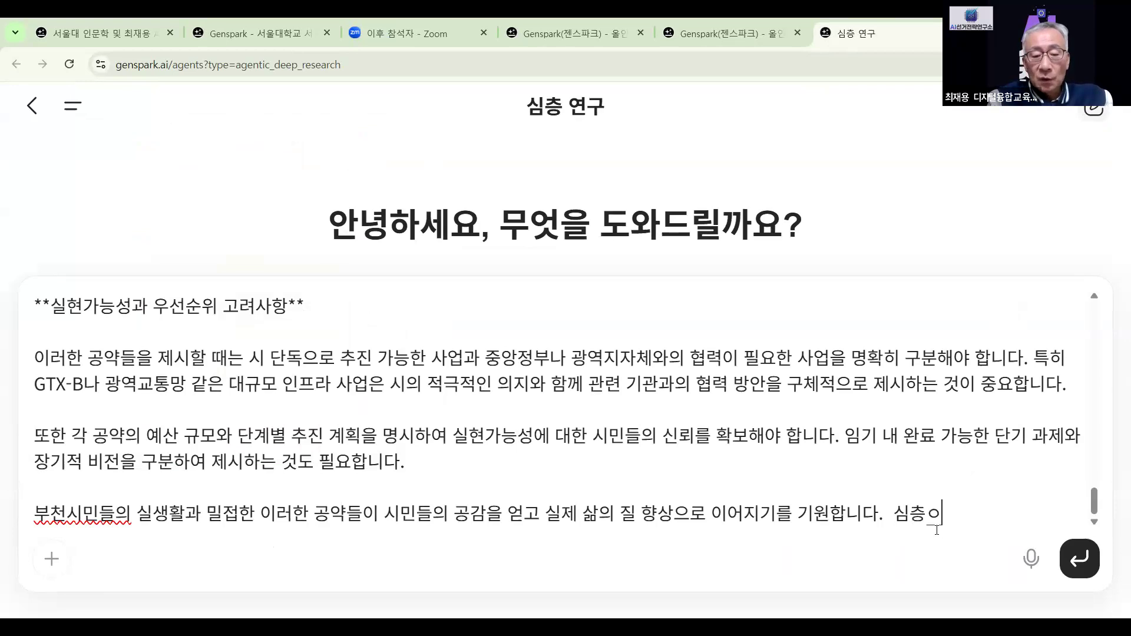
text(구해줘)
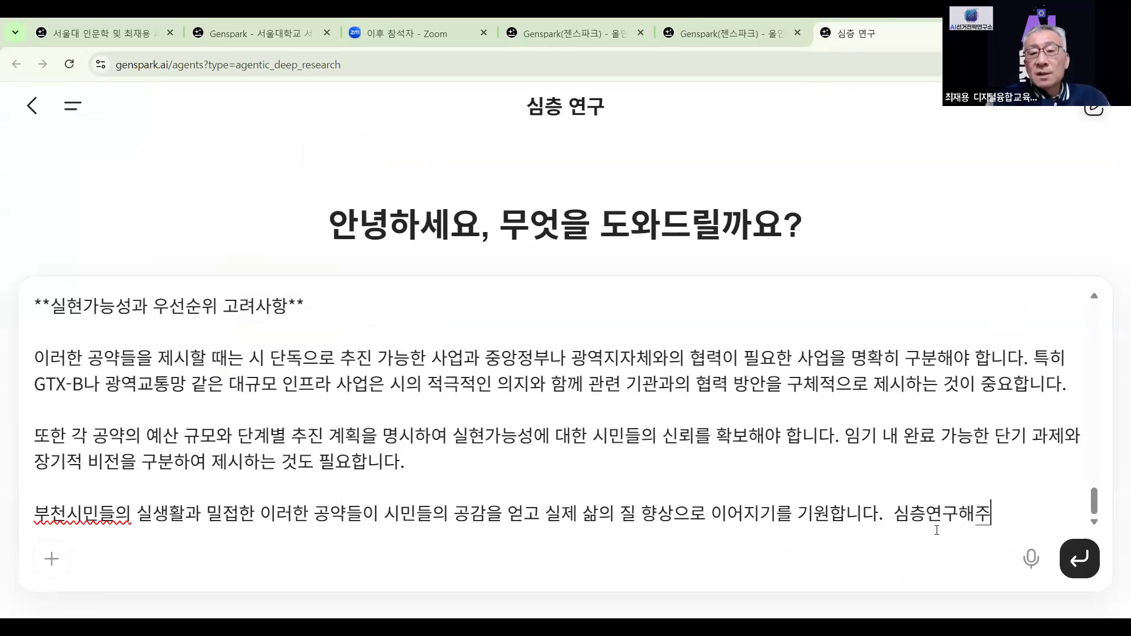
click(1080, 558)
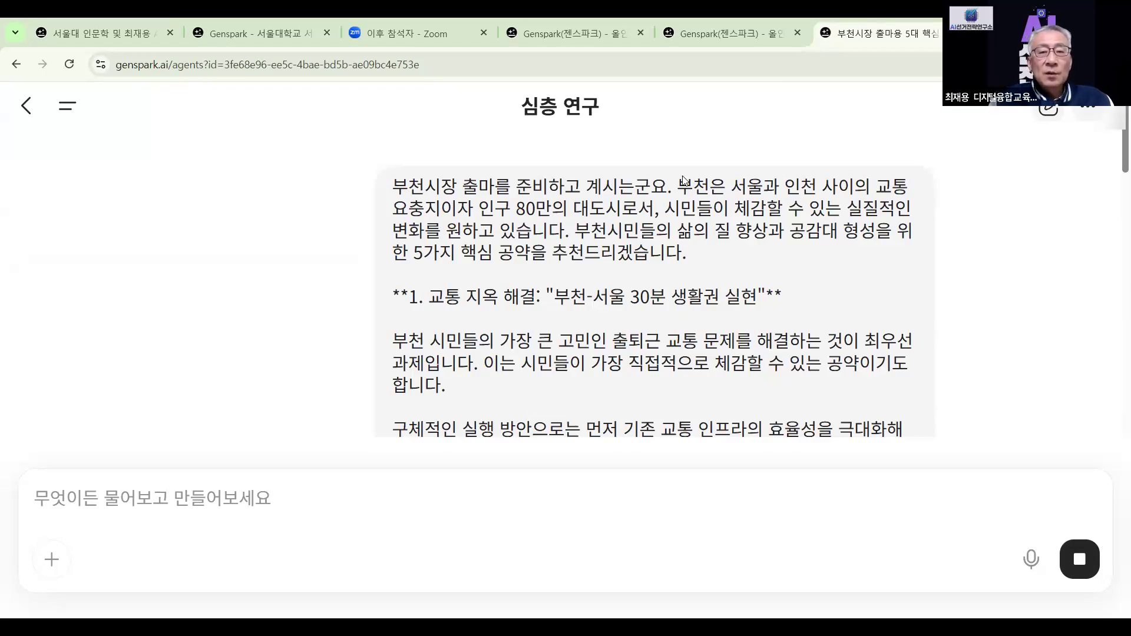
Look over the running deep-research log, then open a new Google browser tab
scroll(683, 179, down, 15)
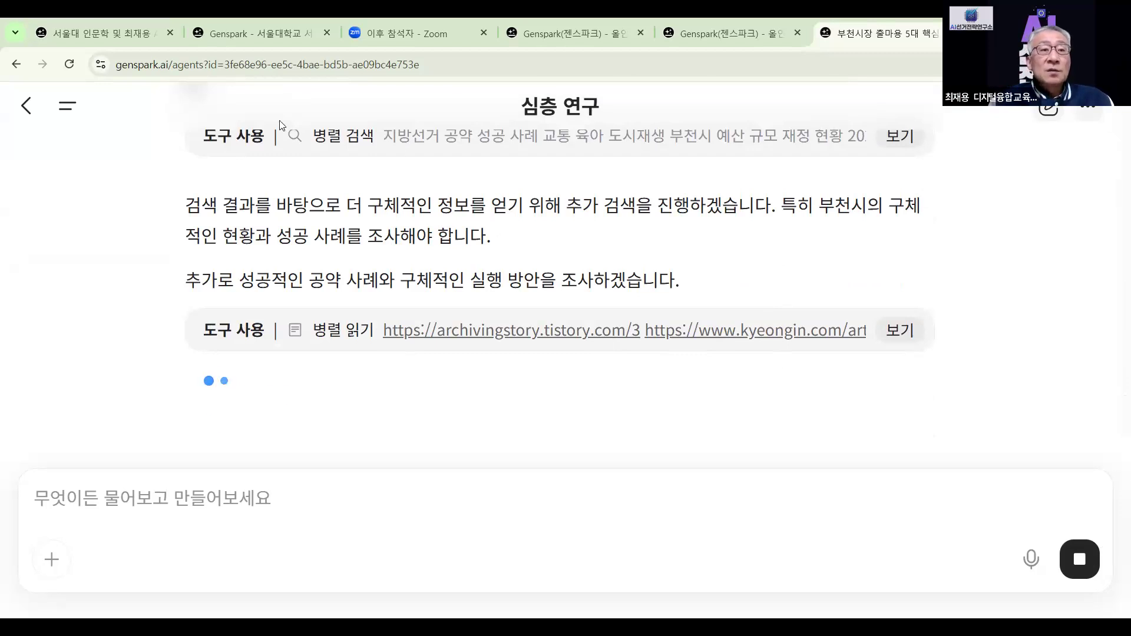
scroll(569, 326, up, 5)
scroll(569, 327, up, 15)
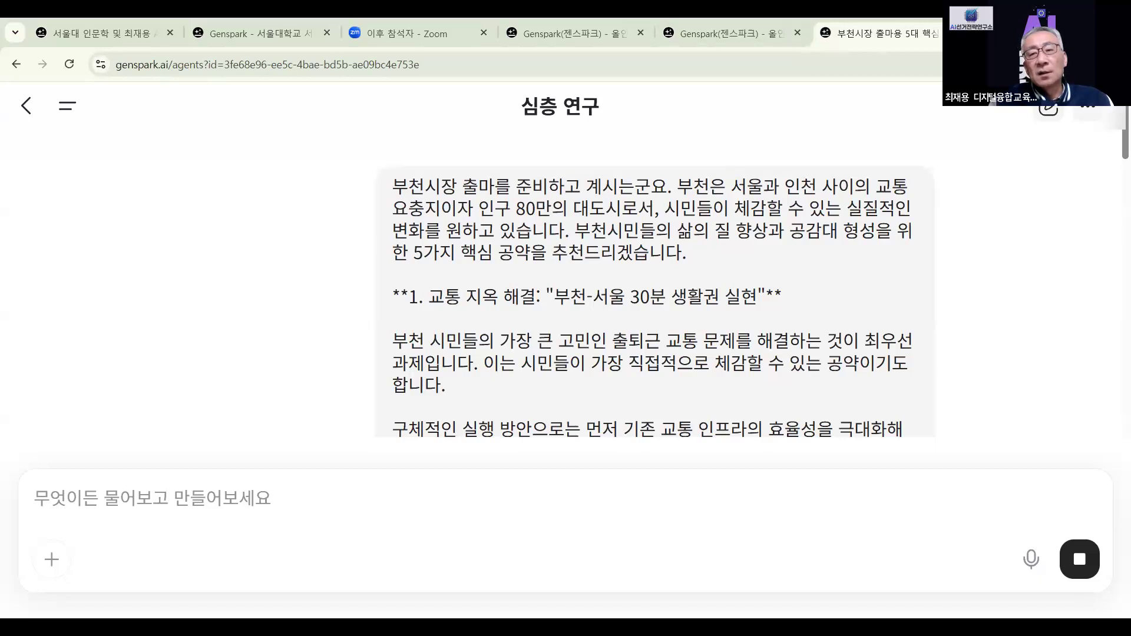
key(ctrl+t)
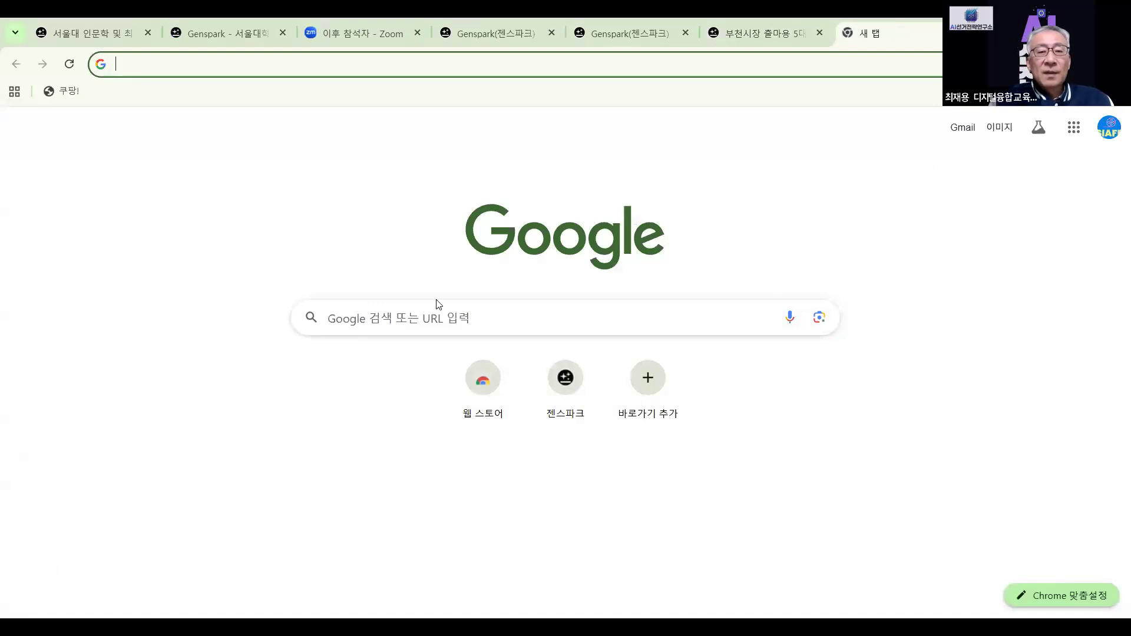
Search Google for '젠스파크 ai' and open the Genspark website from the results
click(373, 319)
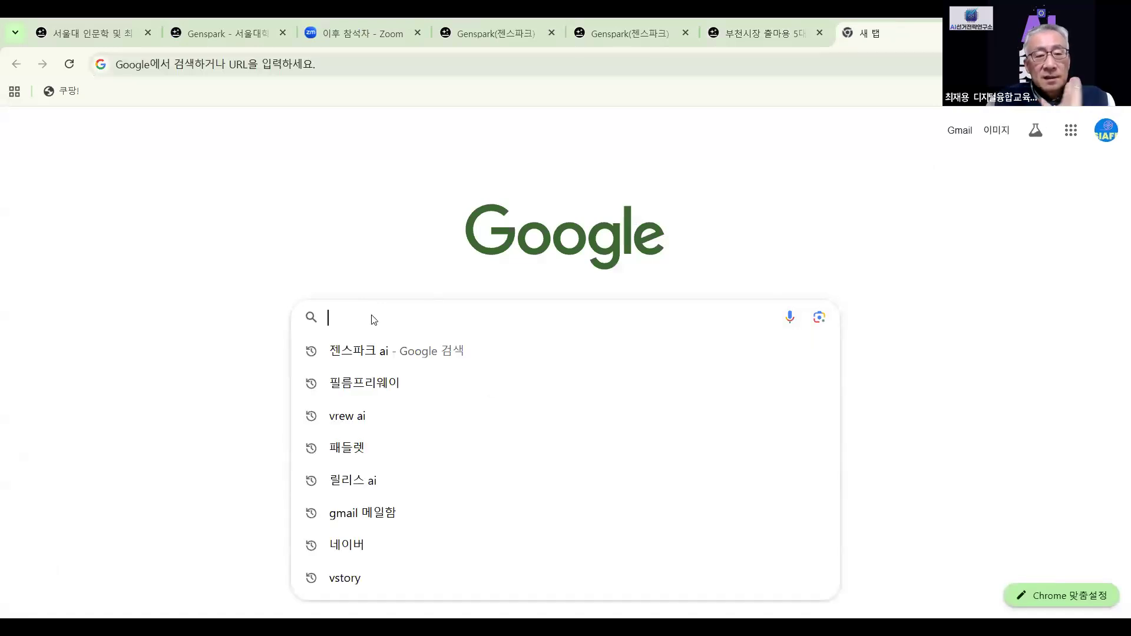
click(363, 348)
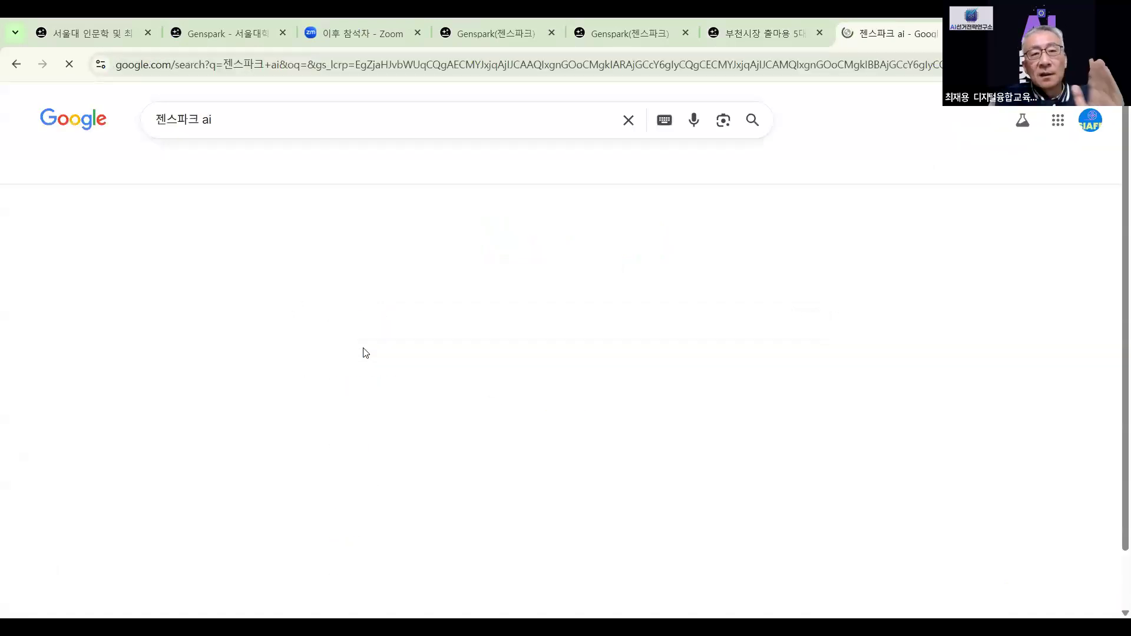
scroll(363, 353, down, 5)
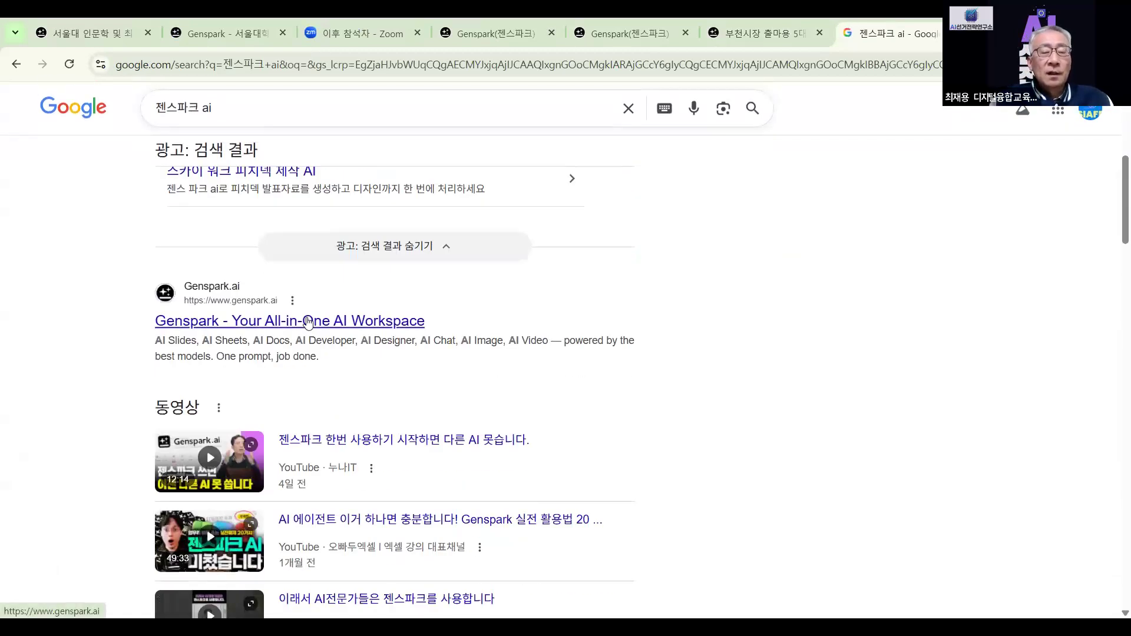
click(312, 322)
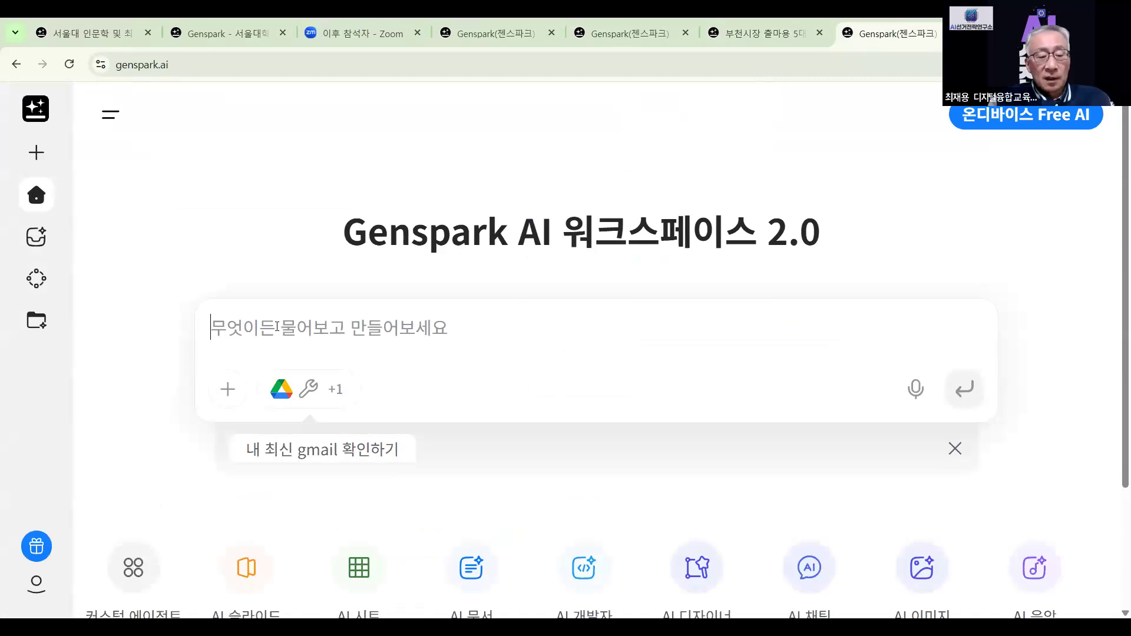
Write '나는 아래의 내용으로 5장 카드 뉴스를 만들고 싶어' and paste the pledge text below it
text(나느)
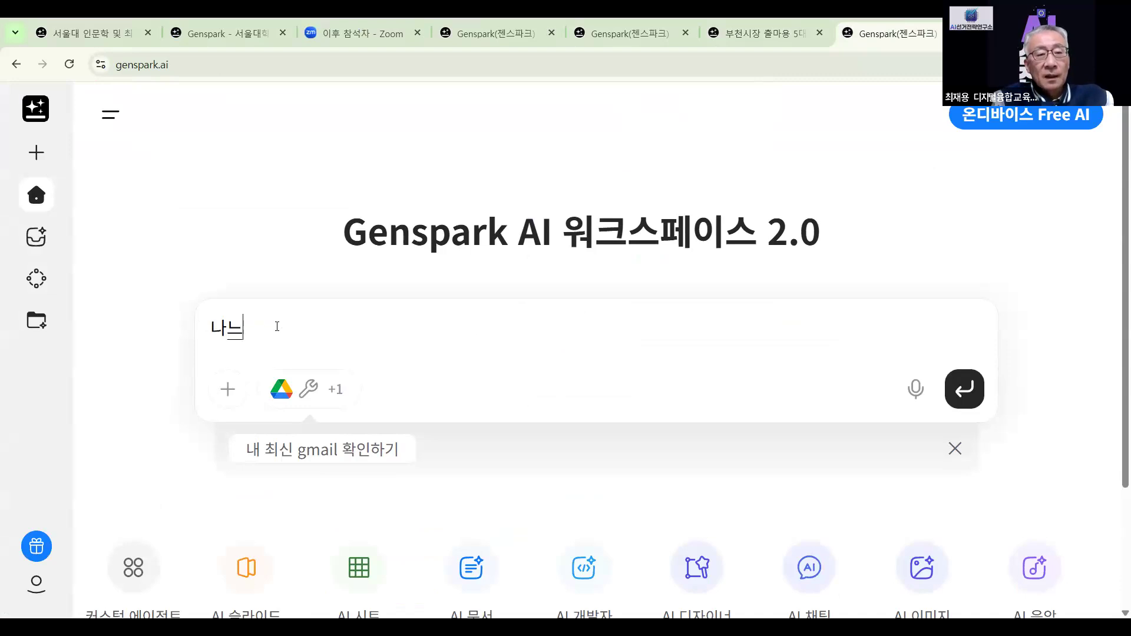
key(BackSpace)
key(BackSpace)
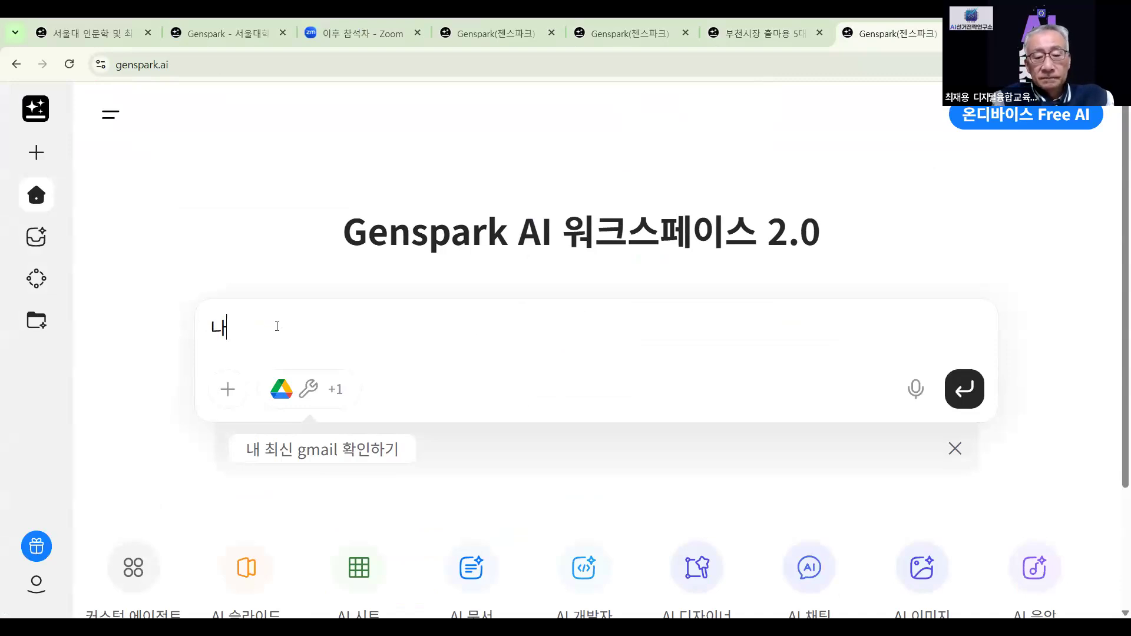
text(는 아래)
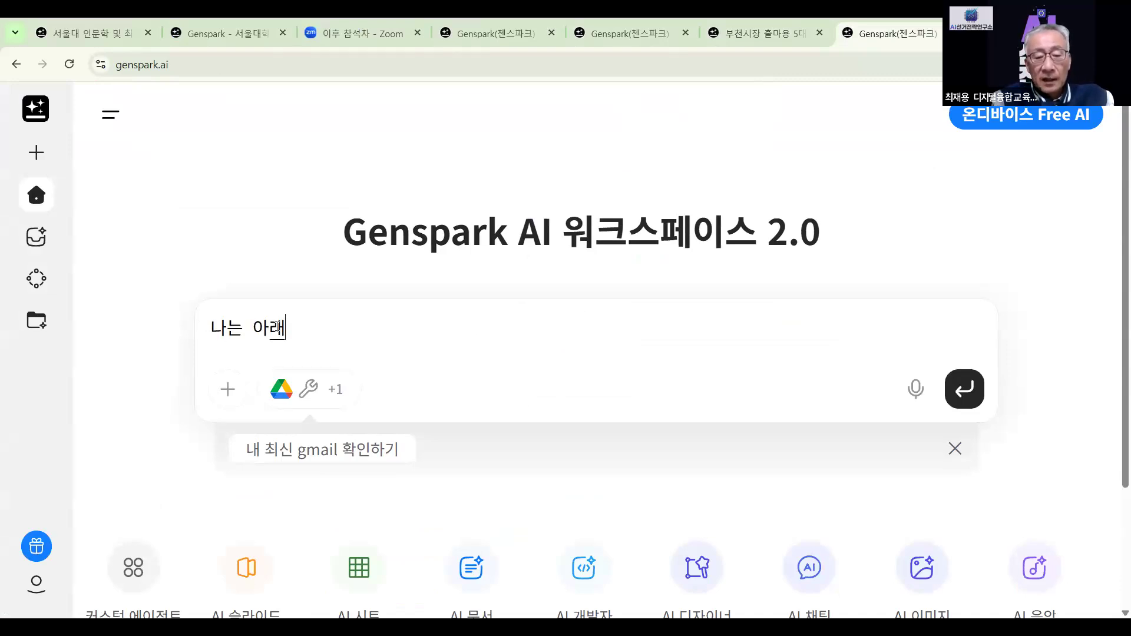
text(의 내용ㅇ)
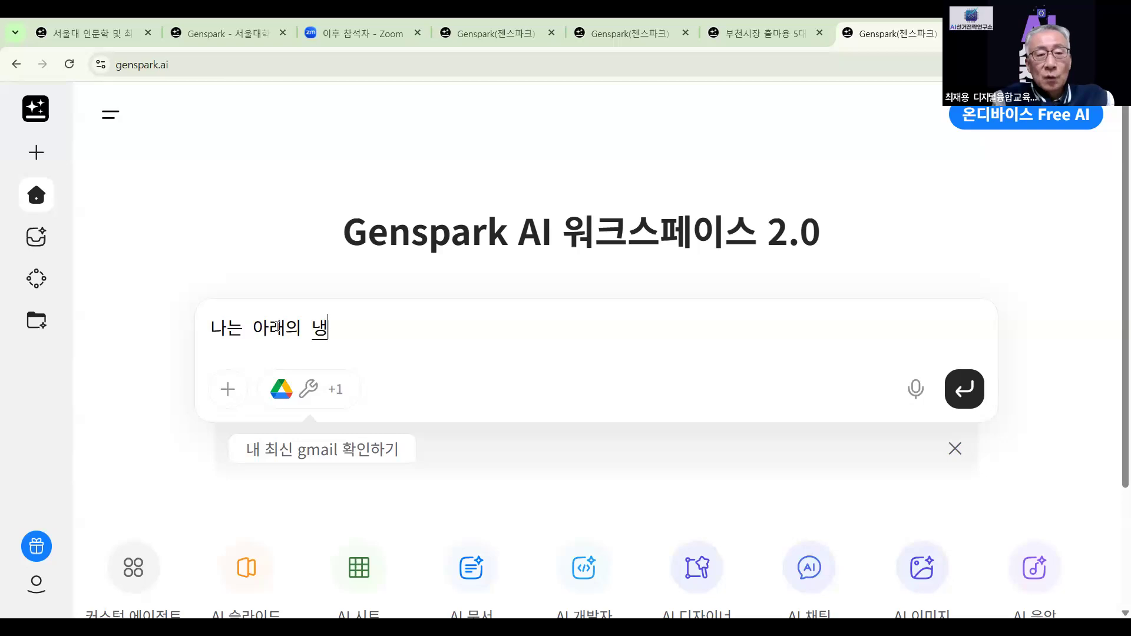
text(으로)
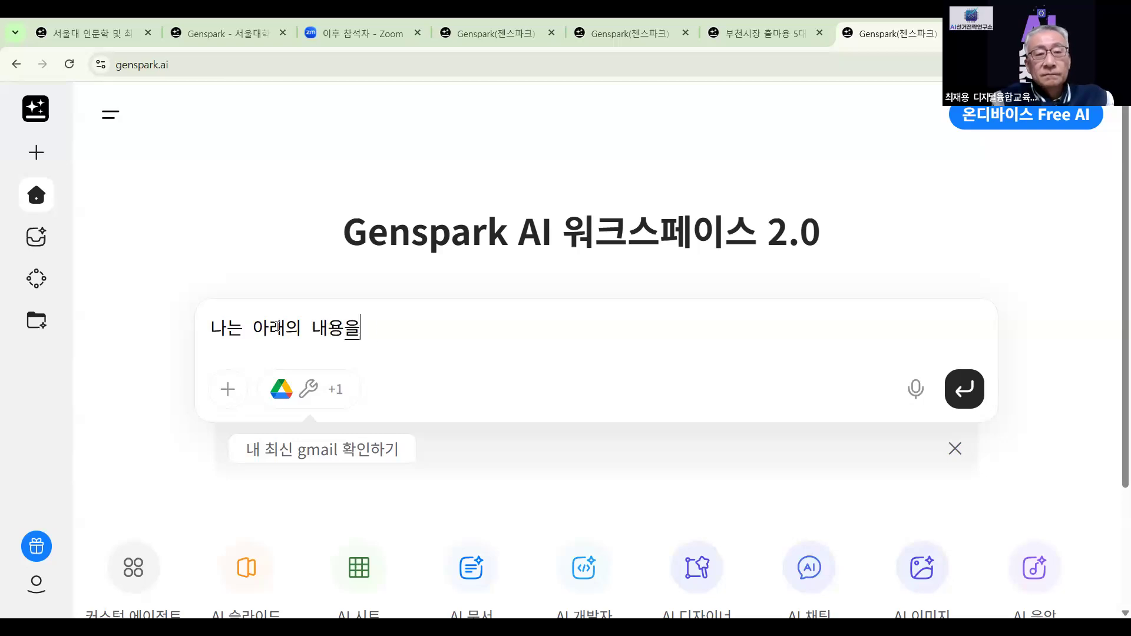
text(5)
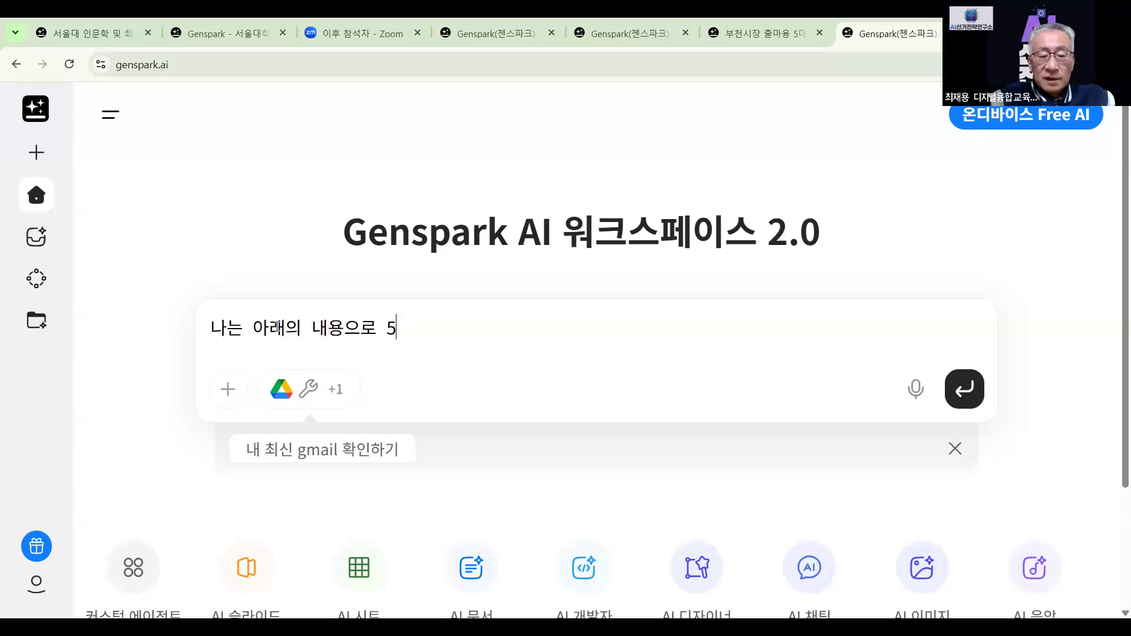
text(장 카드 뉴)
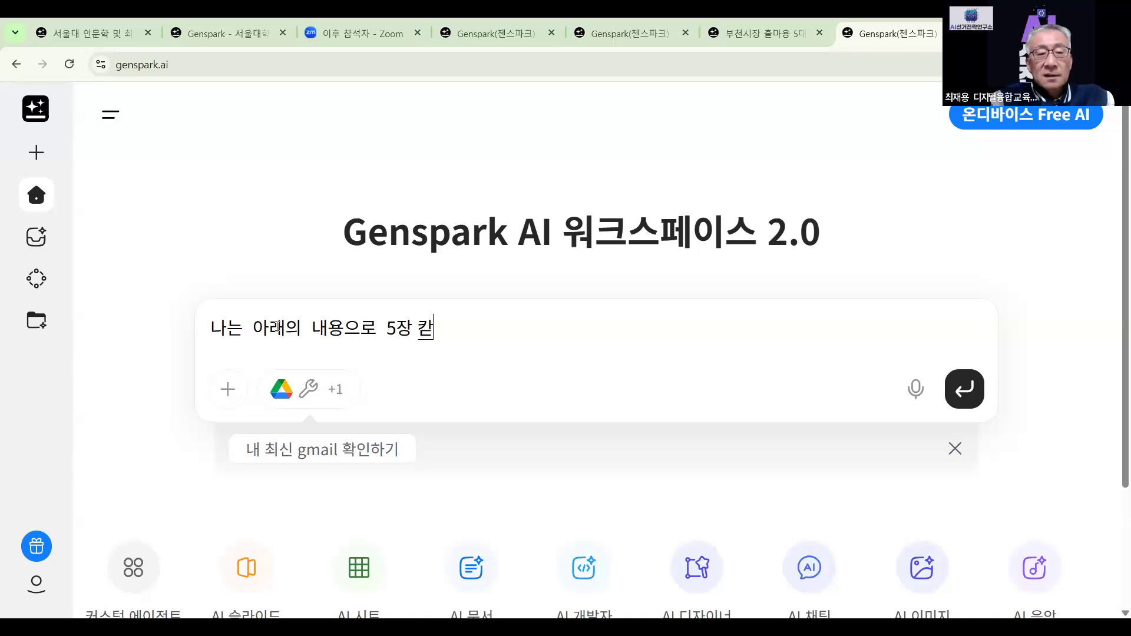
text(스를)
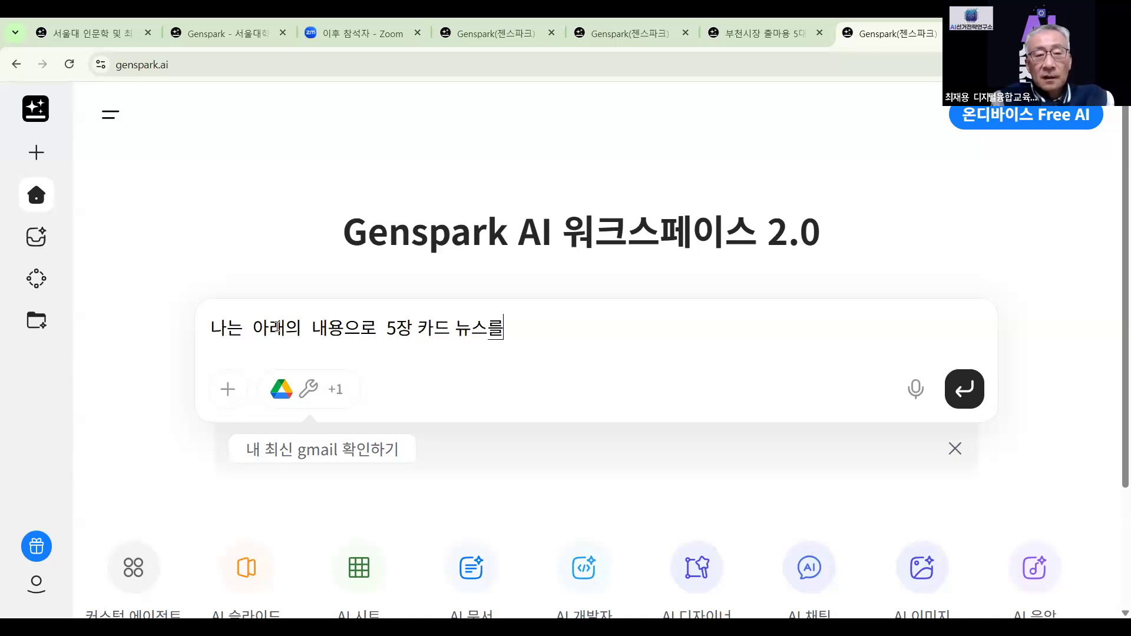
text( 만드ㄹ고 시)
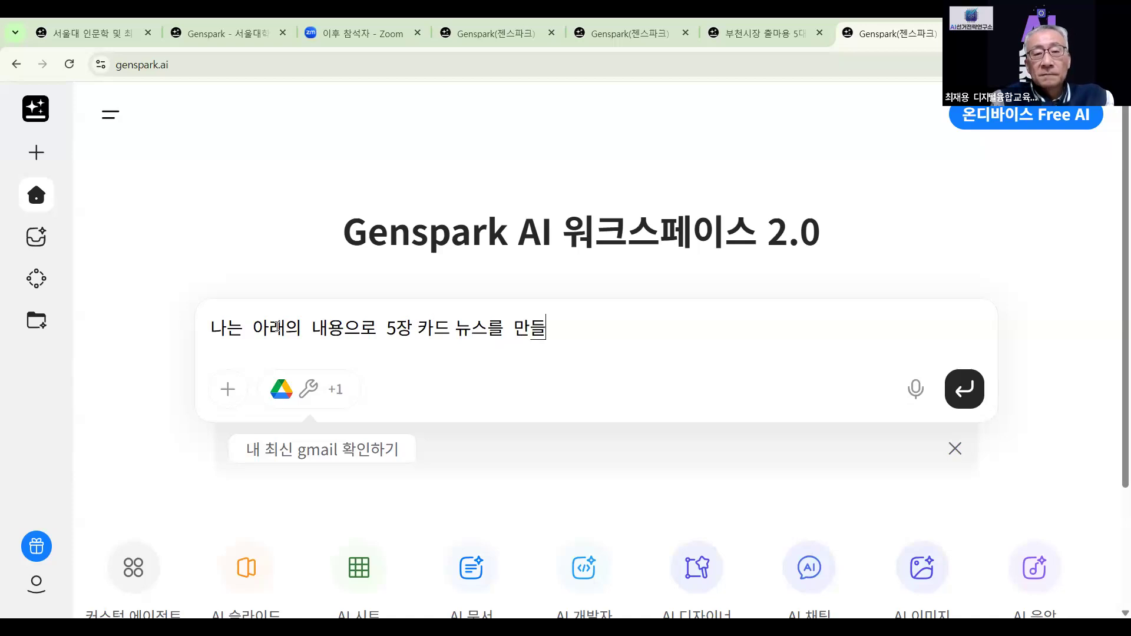
text(ㅍ)
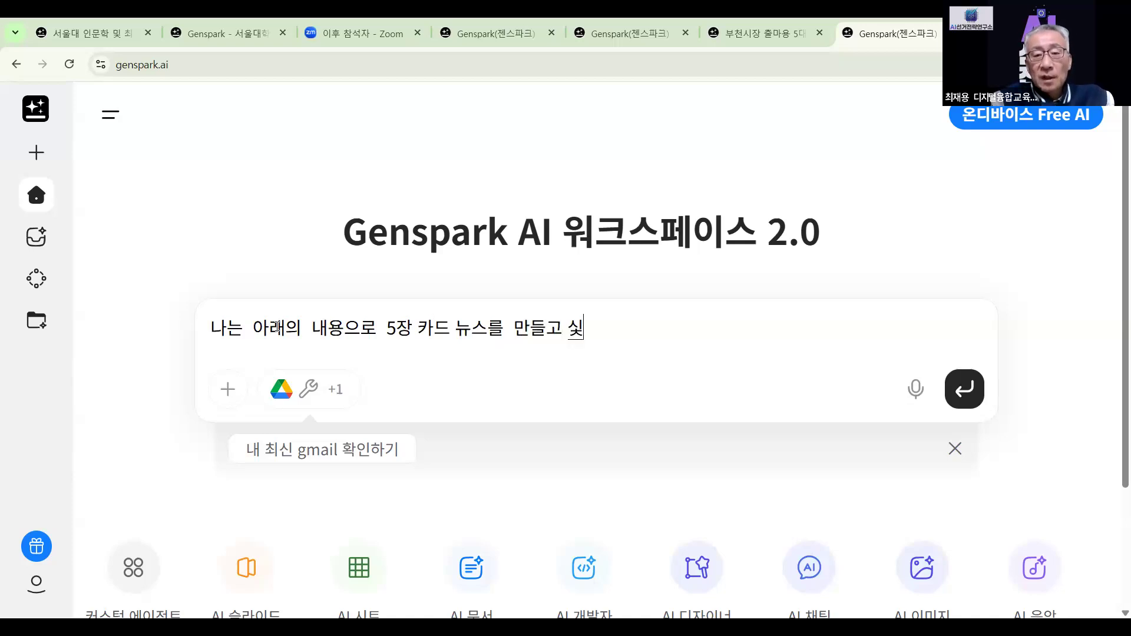
key(BackSpace)
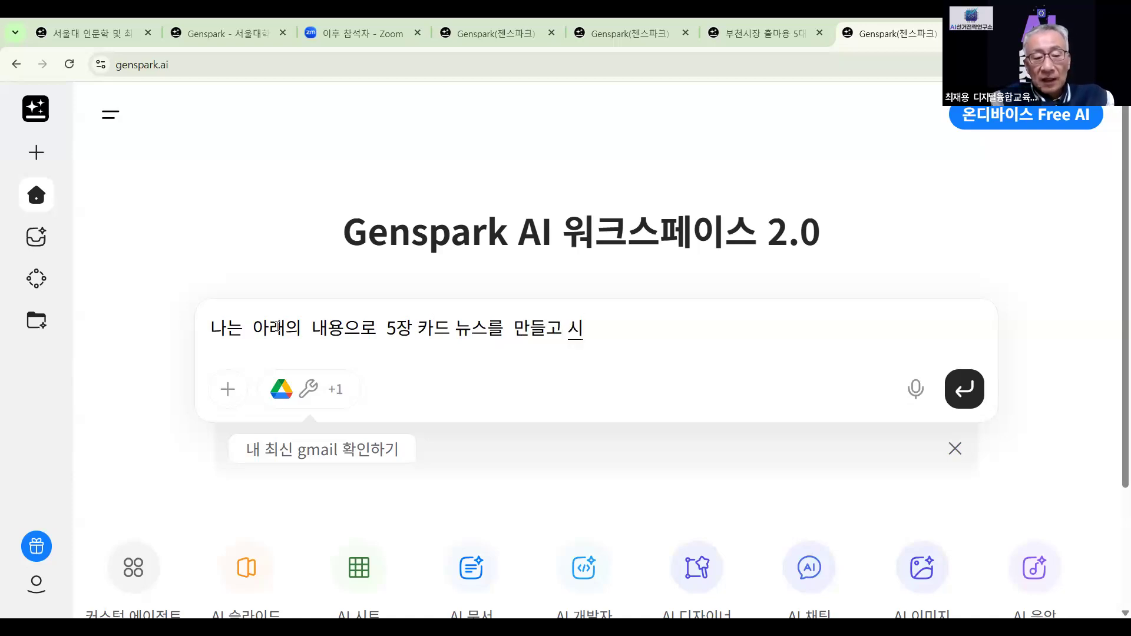
text(ㅍ)
text(어)
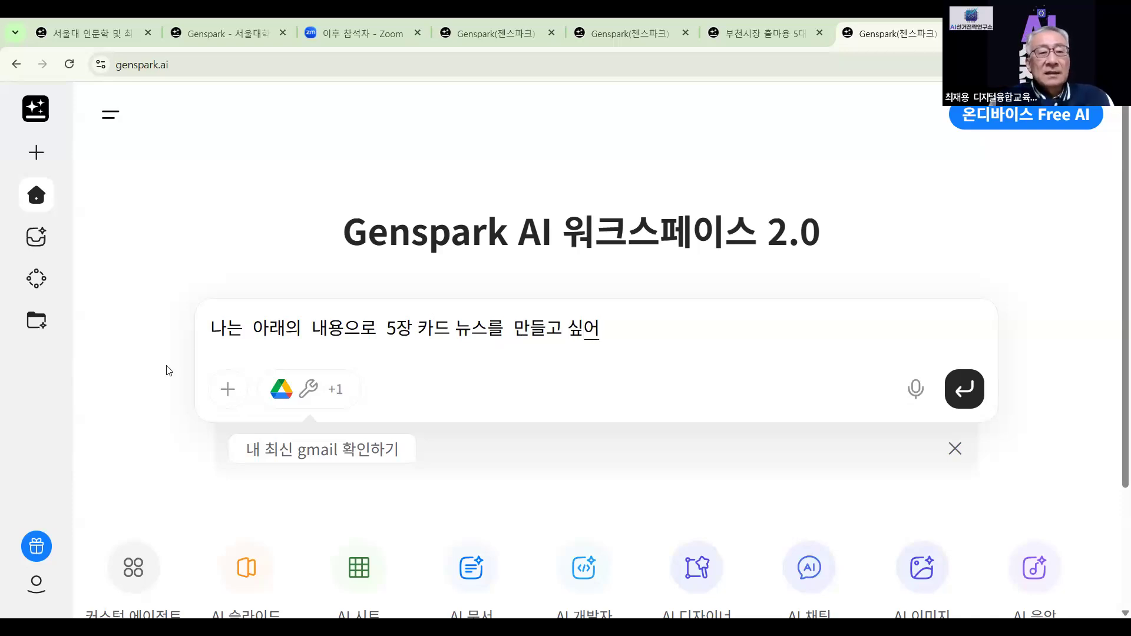
right_click(655, 326)
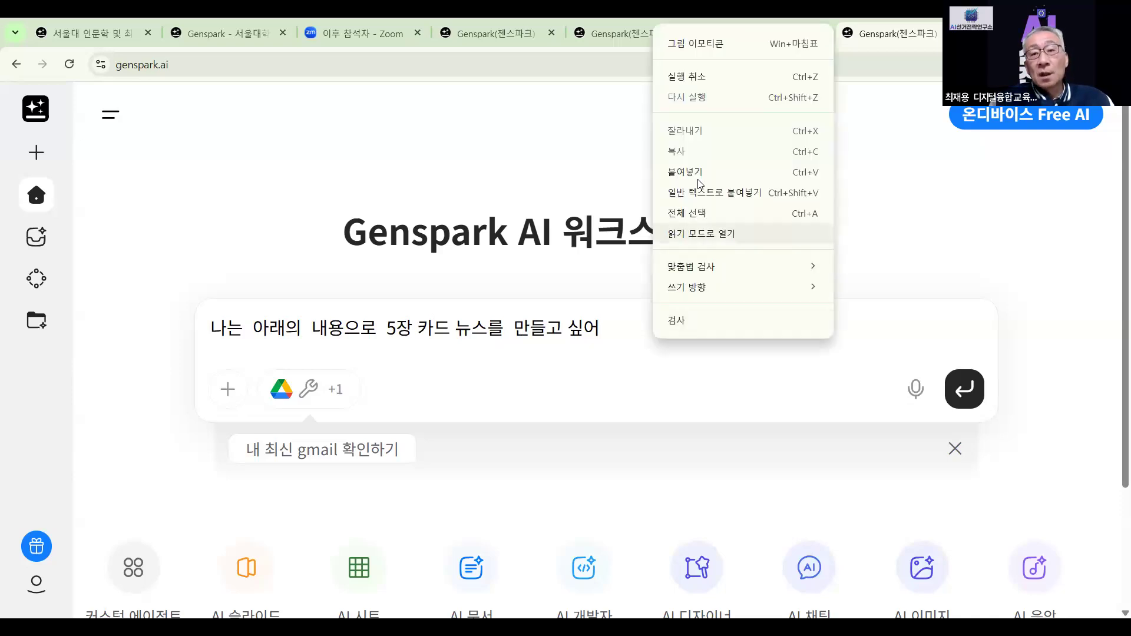
click(700, 176)
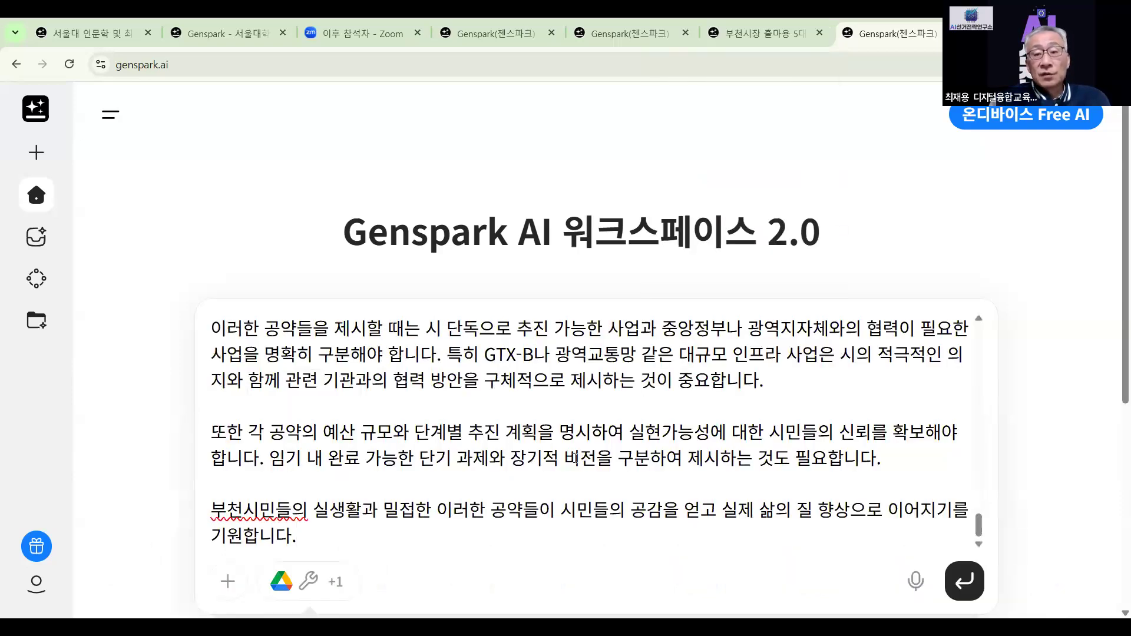
Send the 5-card news request and wait for the AI Designer Canvas to load
click(967, 582)
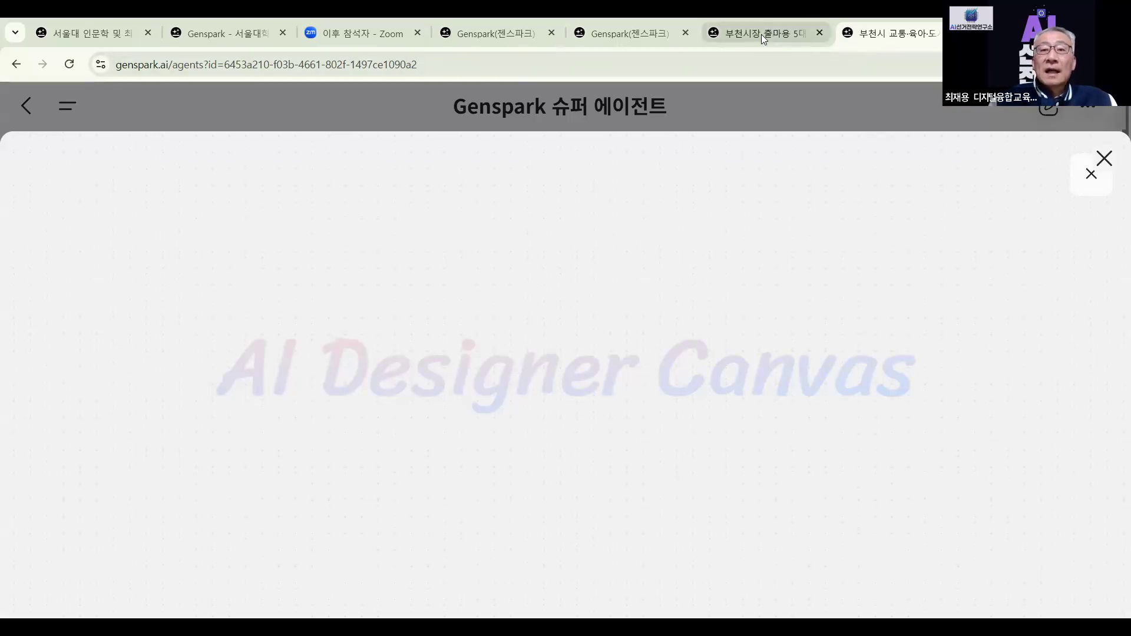
mouse_move(762, 34)
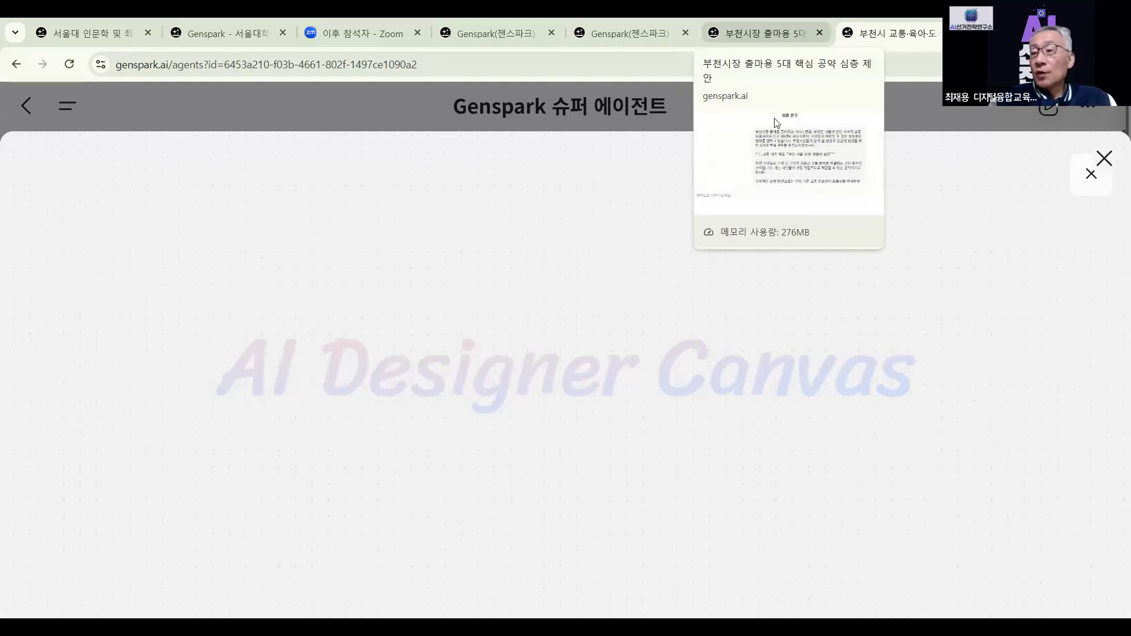
Switch to the 부천시장 출마용 5대 핵심 공약 tab and scroll the report to its Sparkpage card
click(775, 36)
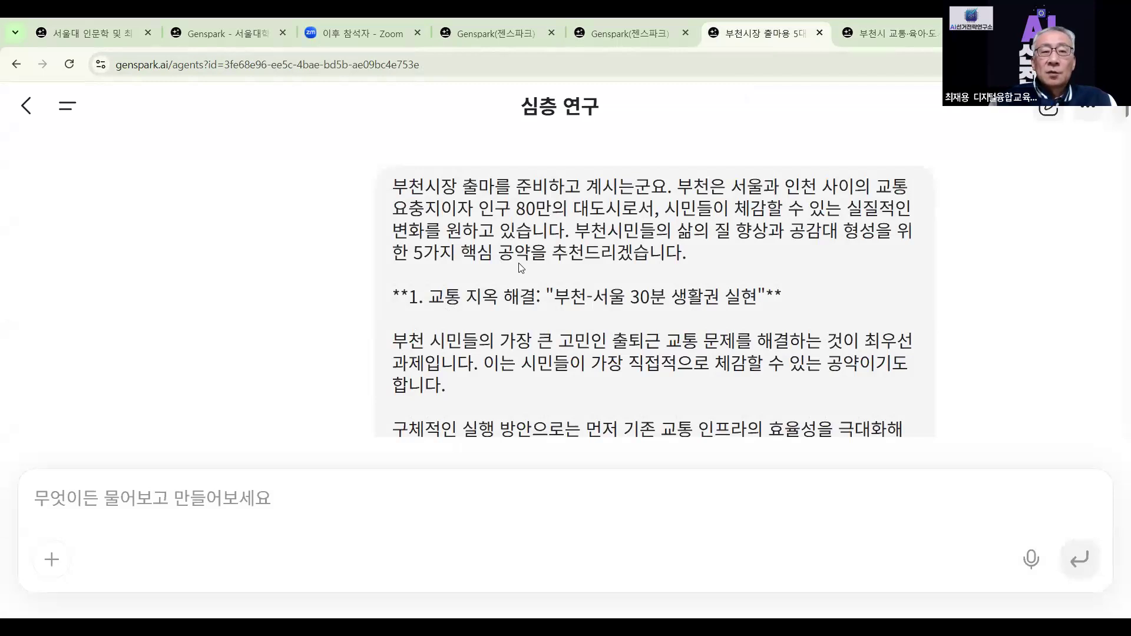
scroll(520, 262, down, 20)
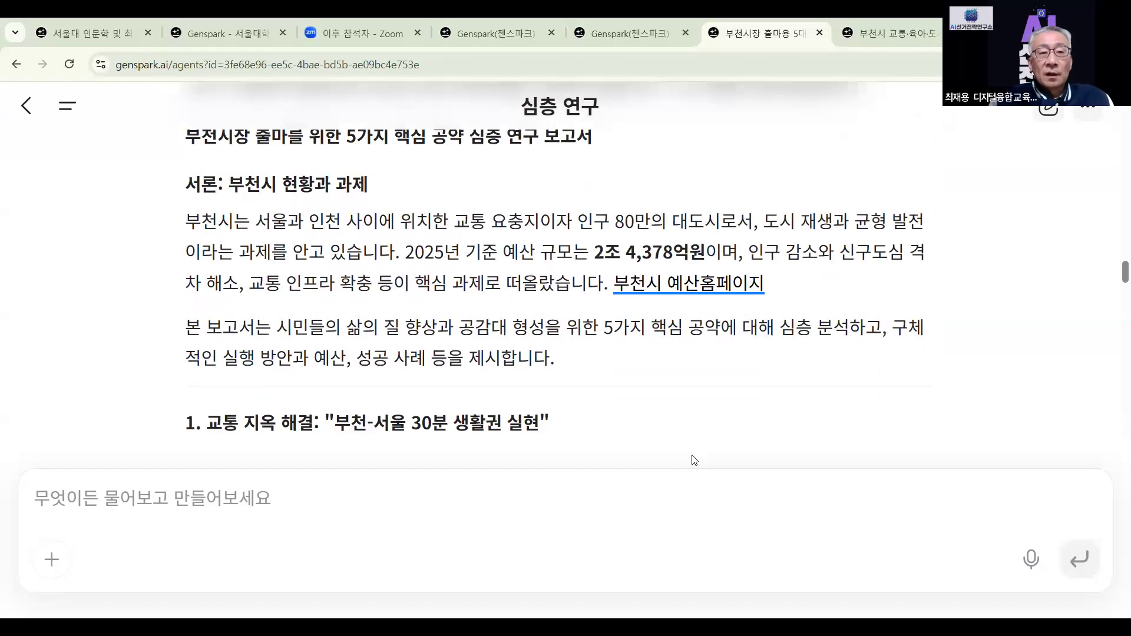
scroll(695, 460, up, 2)
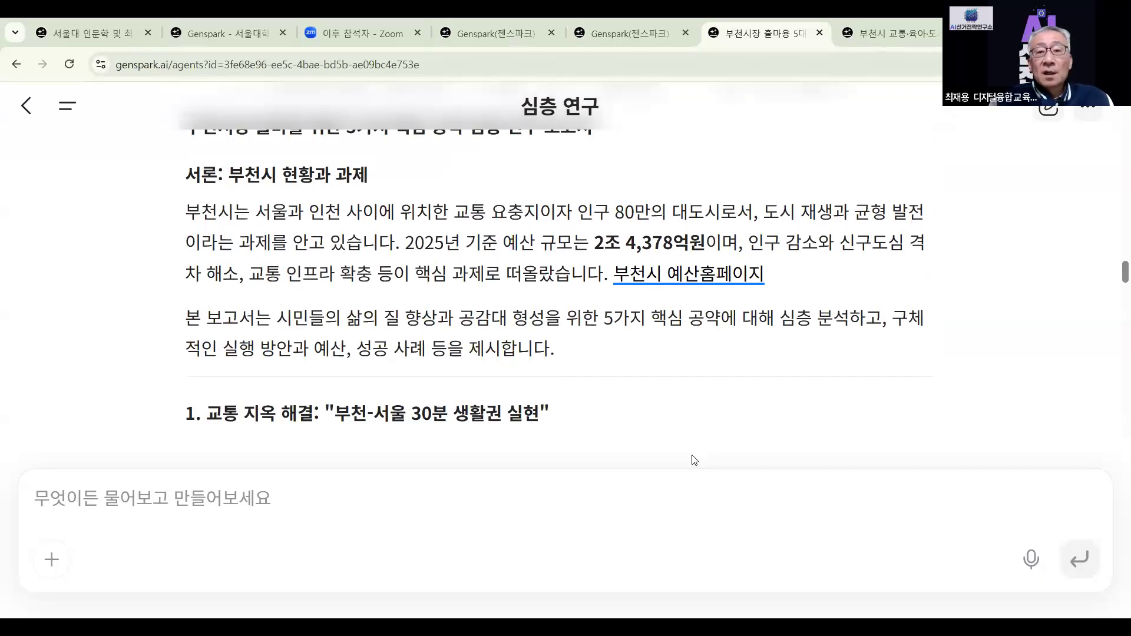
scroll(636, 310, down, 2)
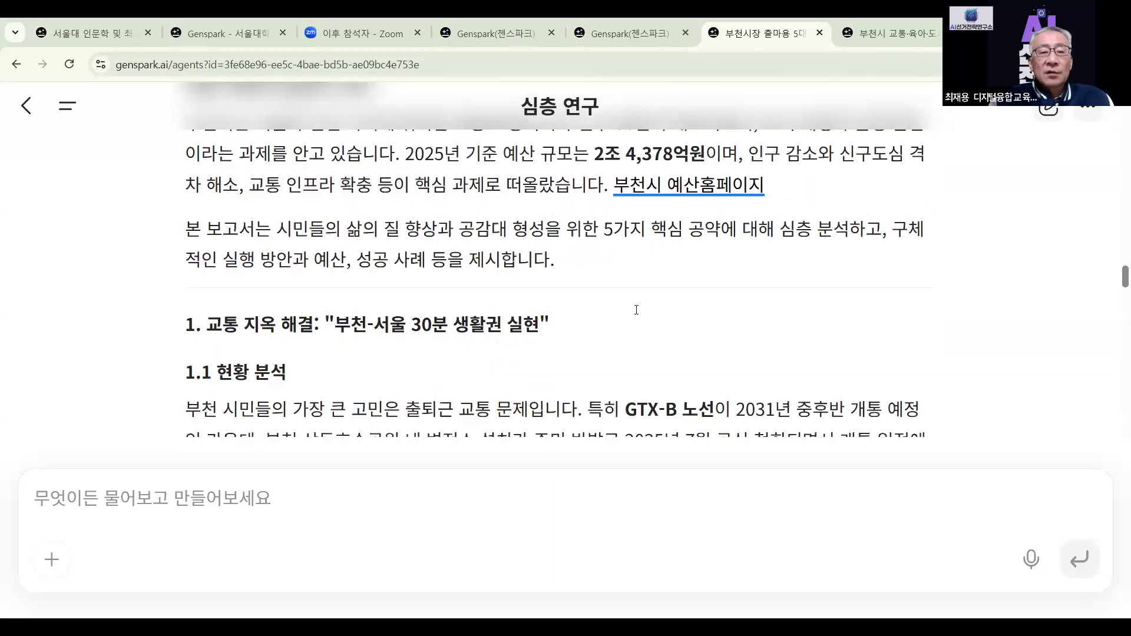
scroll(636, 310, down, 3)
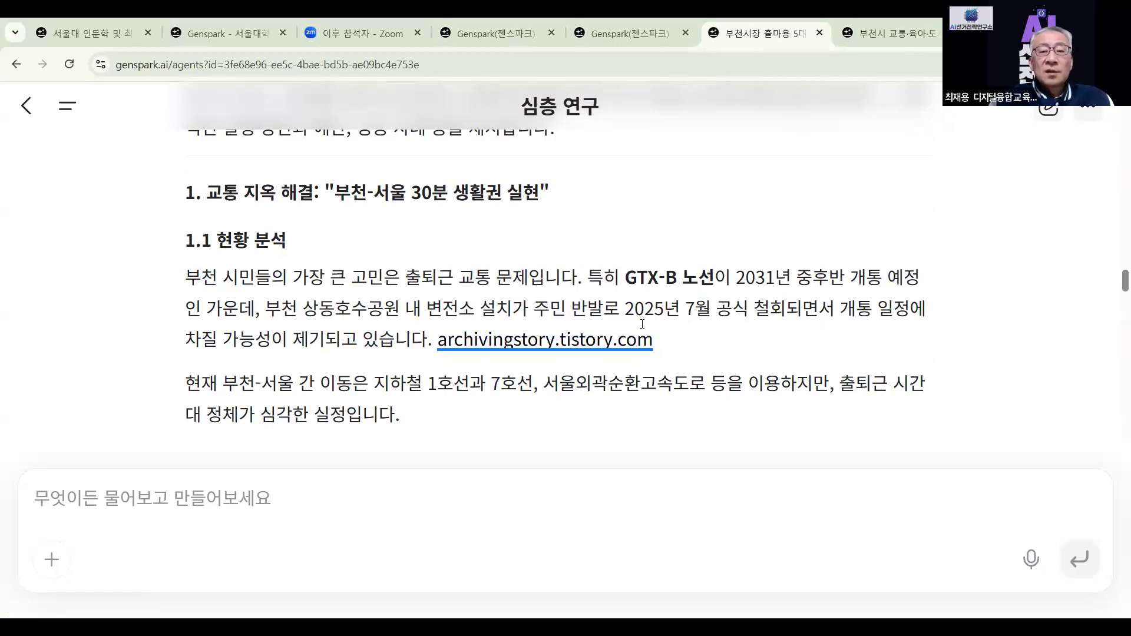
scroll(703, 320, down, 7)
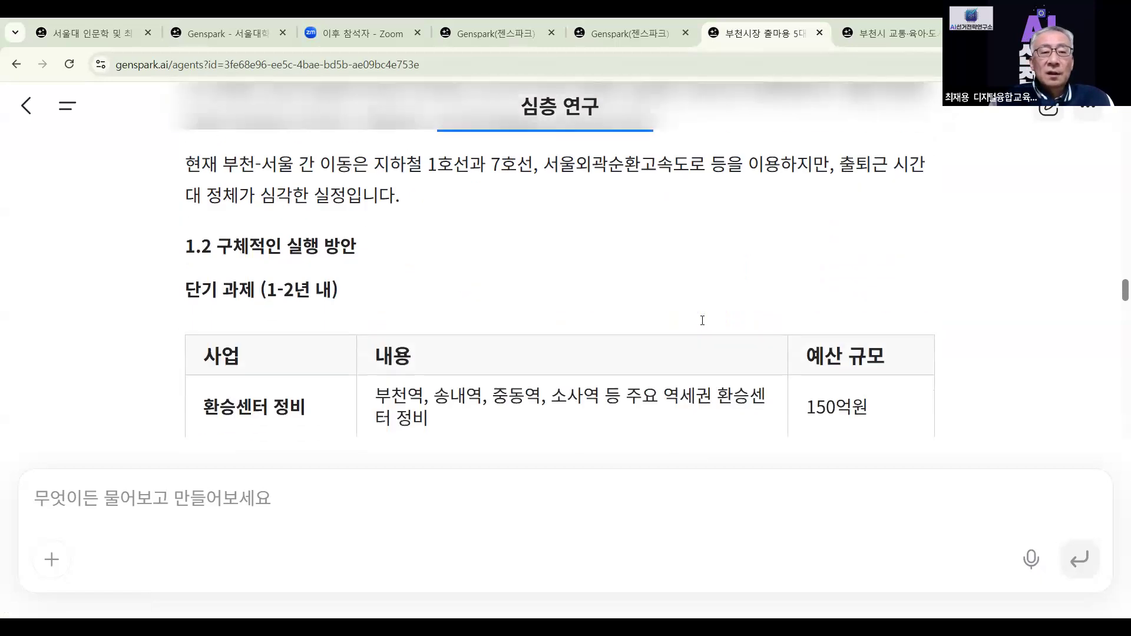
scroll(716, 304, up, 1)
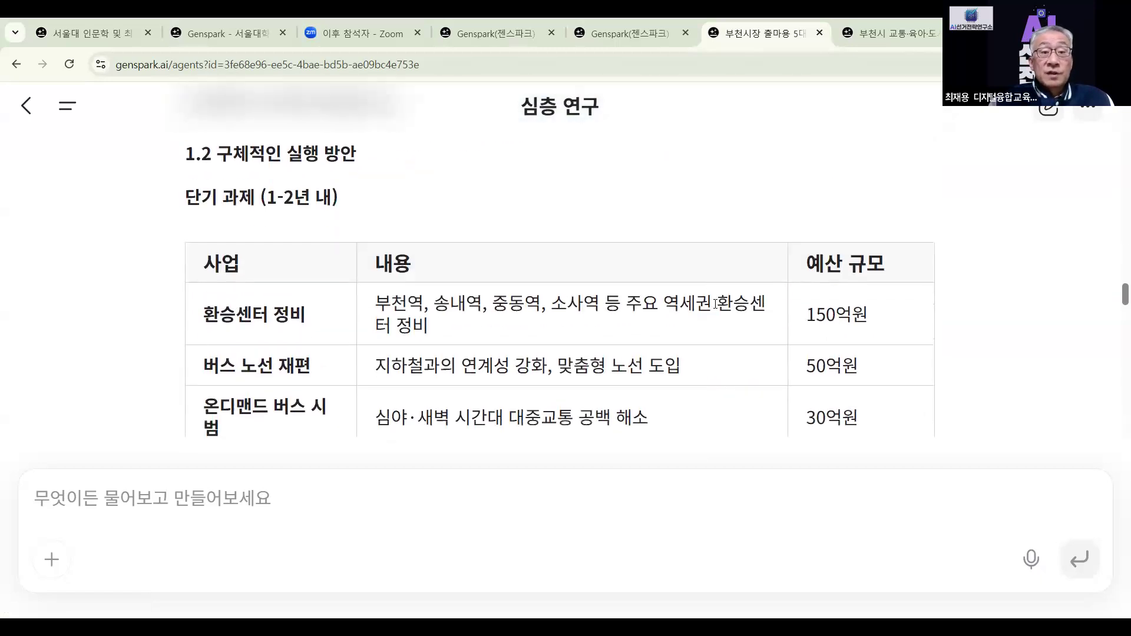
scroll(716, 304, down, 1)
scroll(715, 304, down, 8)
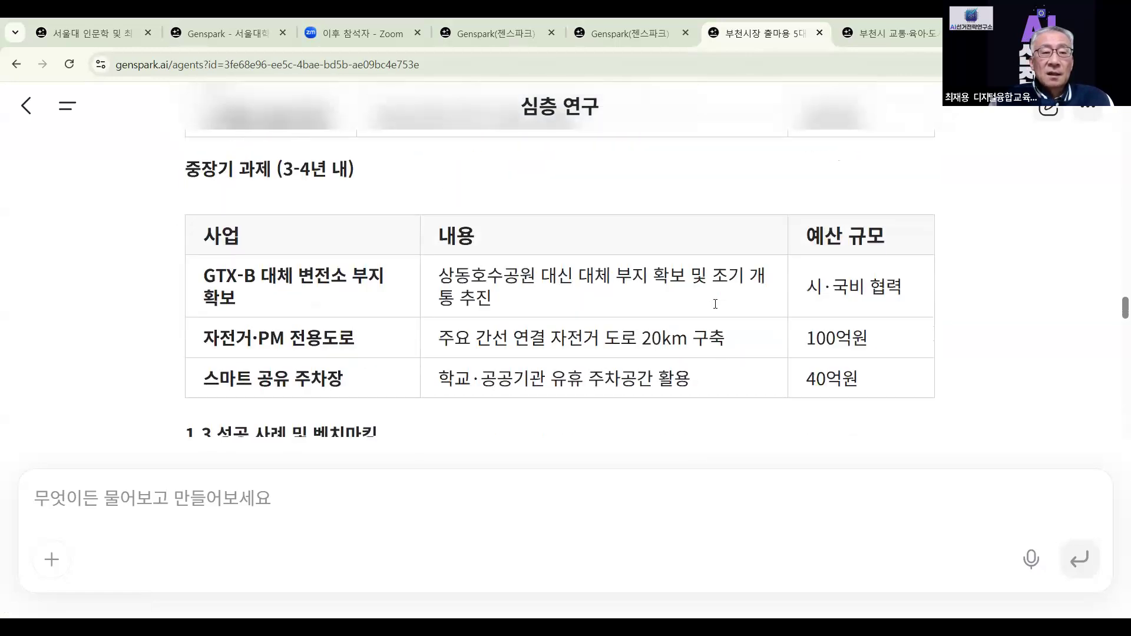
scroll(716, 304, down, 2)
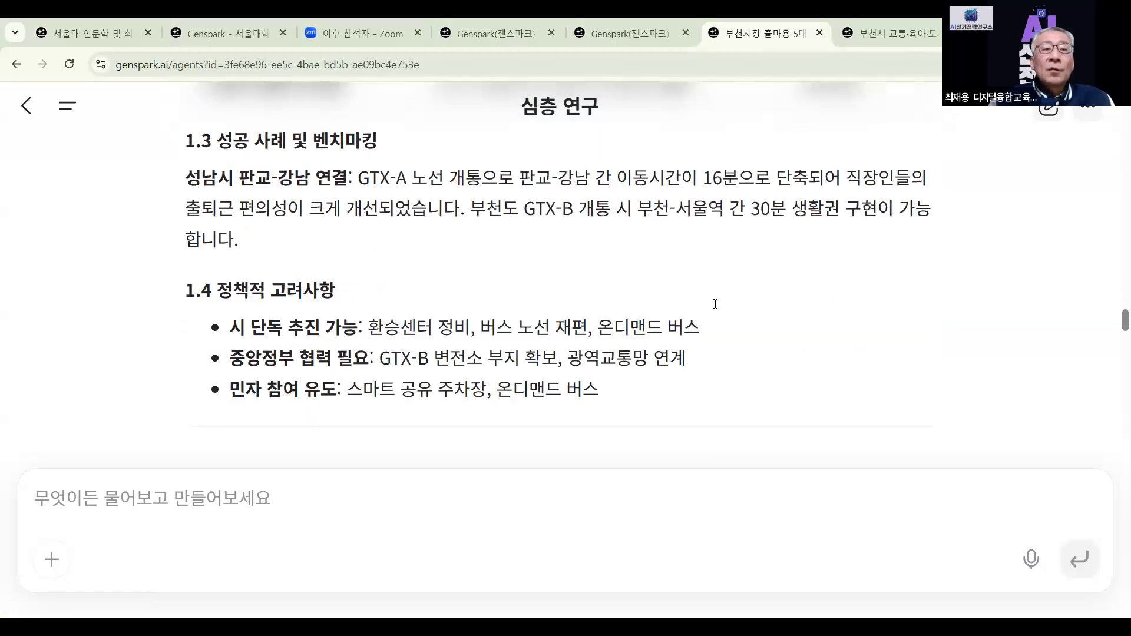
scroll(717, 301, down, 2)
scroll(544, 352, up, 2)
scroll(545, 352, down, 9)
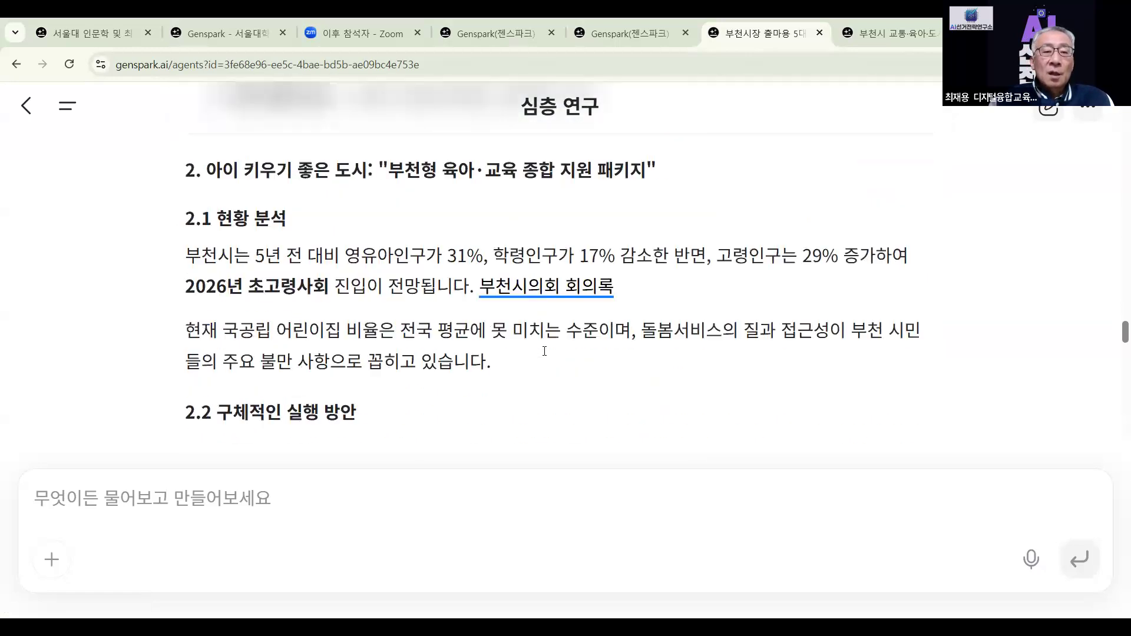
scroll(547, 351, down, 10)
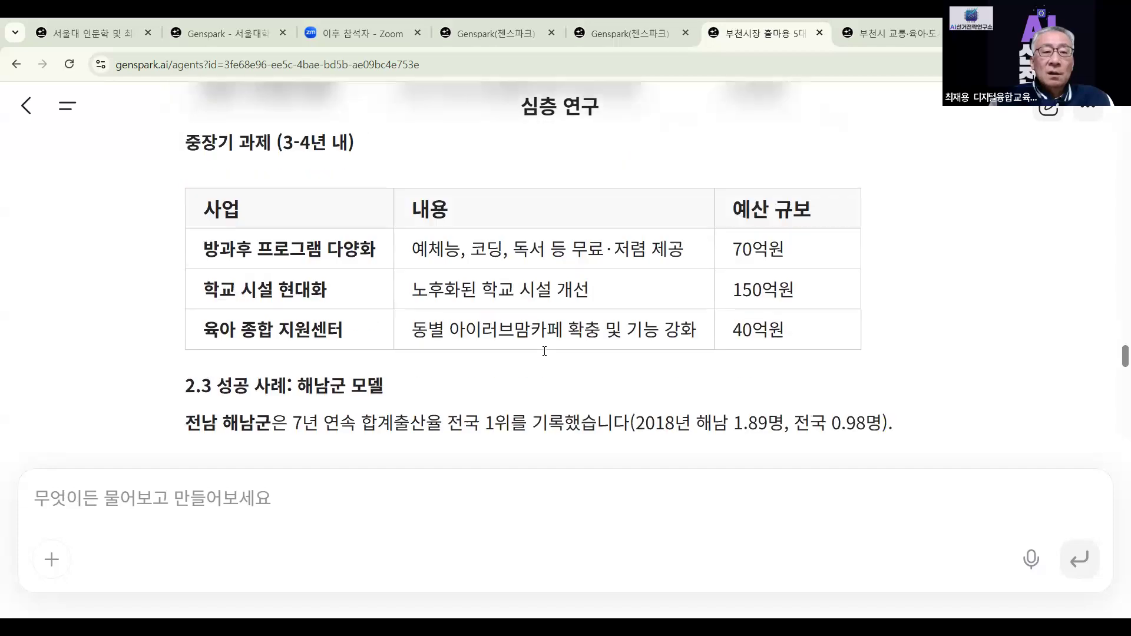
scroll(545, 353, down, 10)
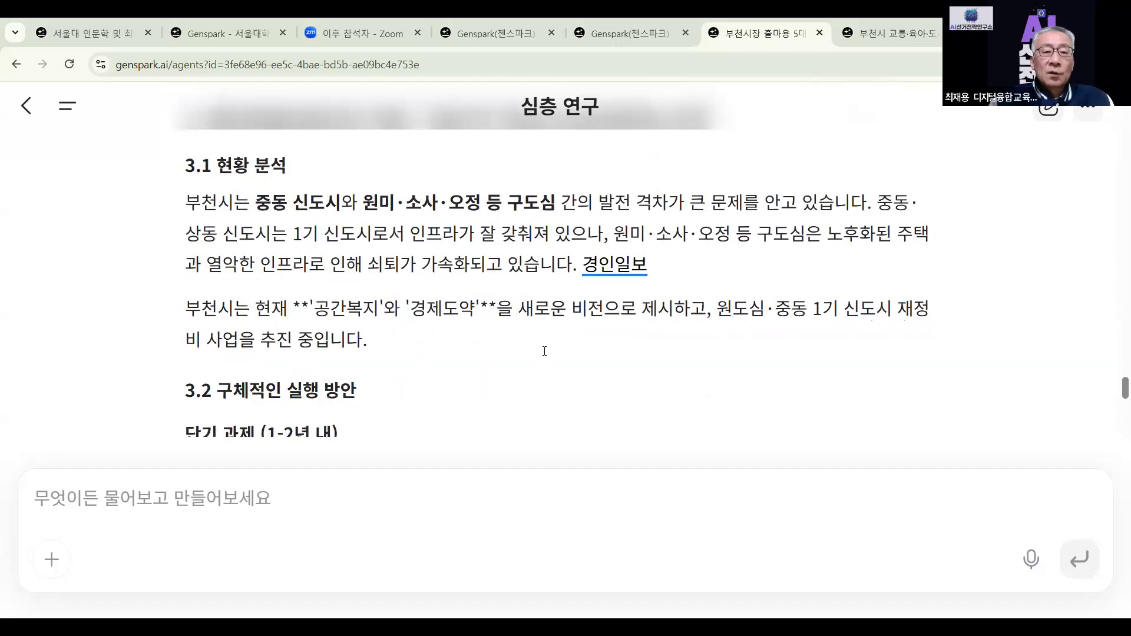
scroll(545, 352, down, 10)
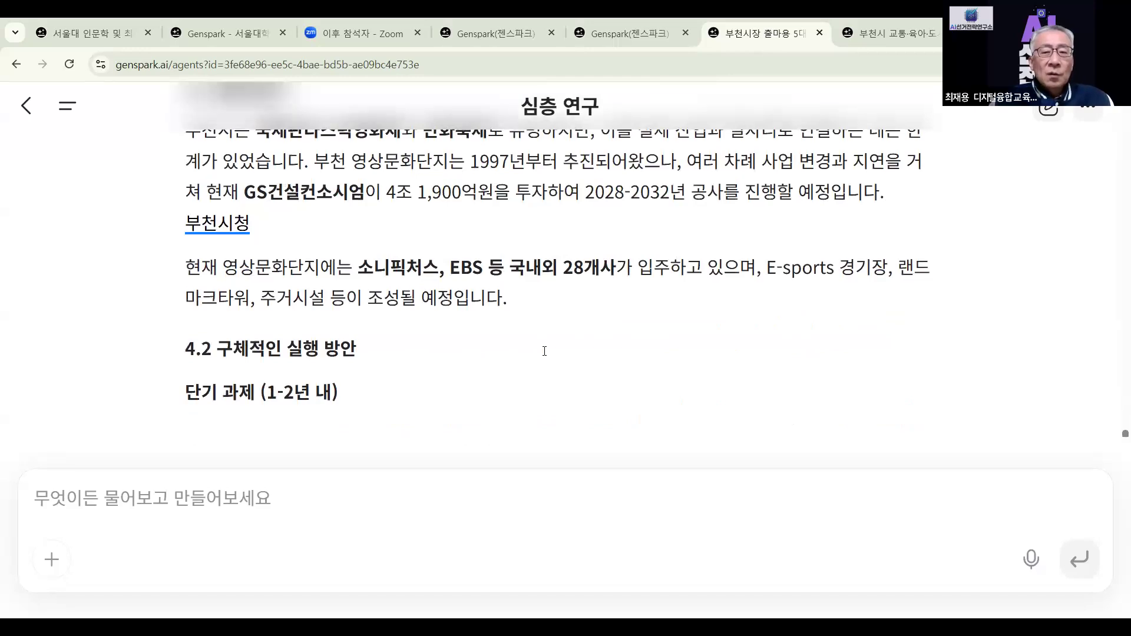
scroll(334, 335, down, 4)
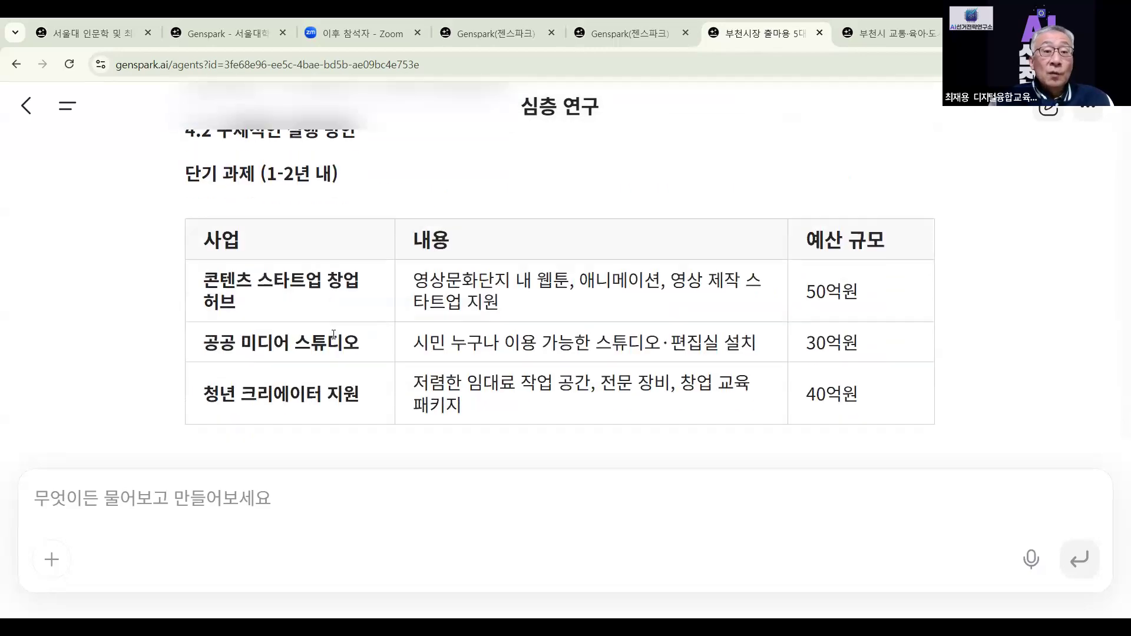
scroll(334, 334, down, 20)
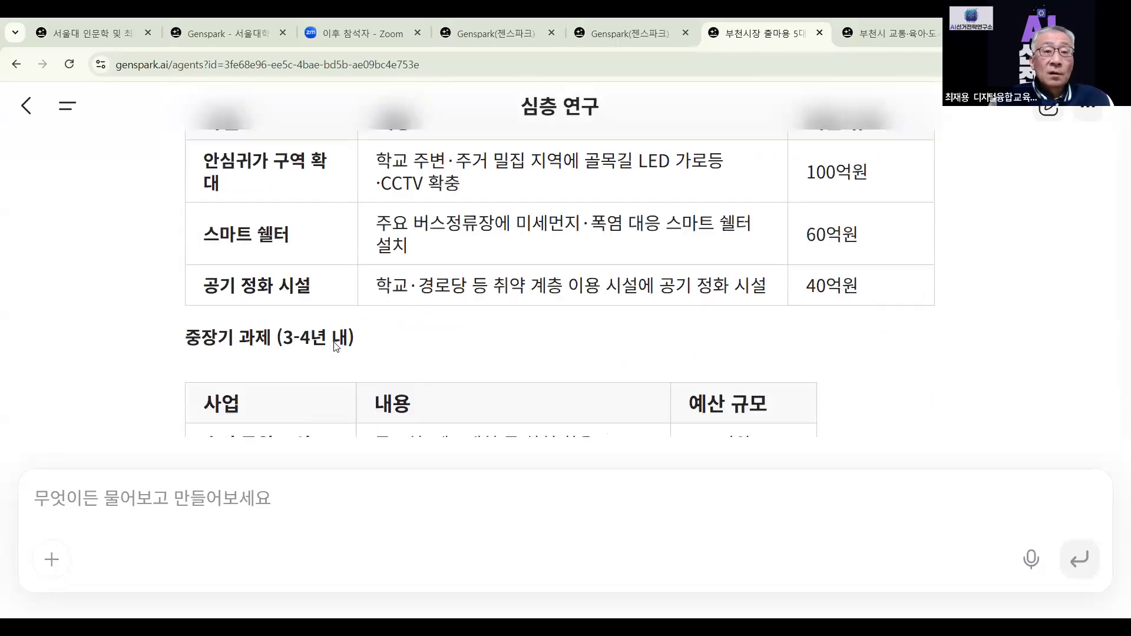
scroll(336, 346, down, 20)
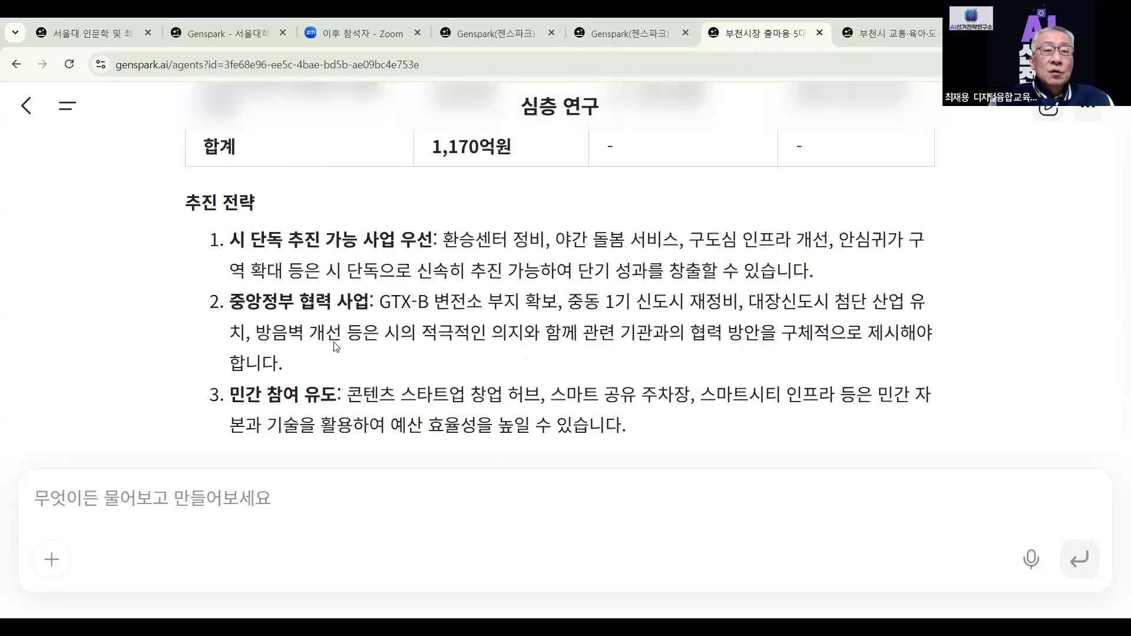
scroll(336, 346, down, 10)
scroll(336, 347, up, 3)
scroll(335, 346, down, 3)
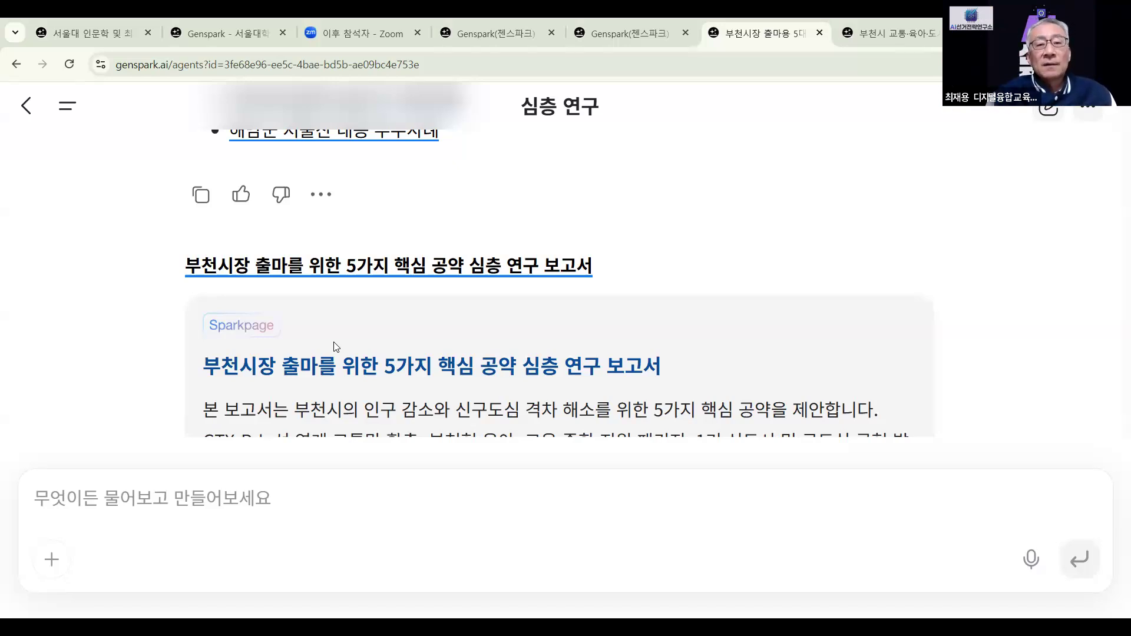
scroll(336, 347, down, 1)
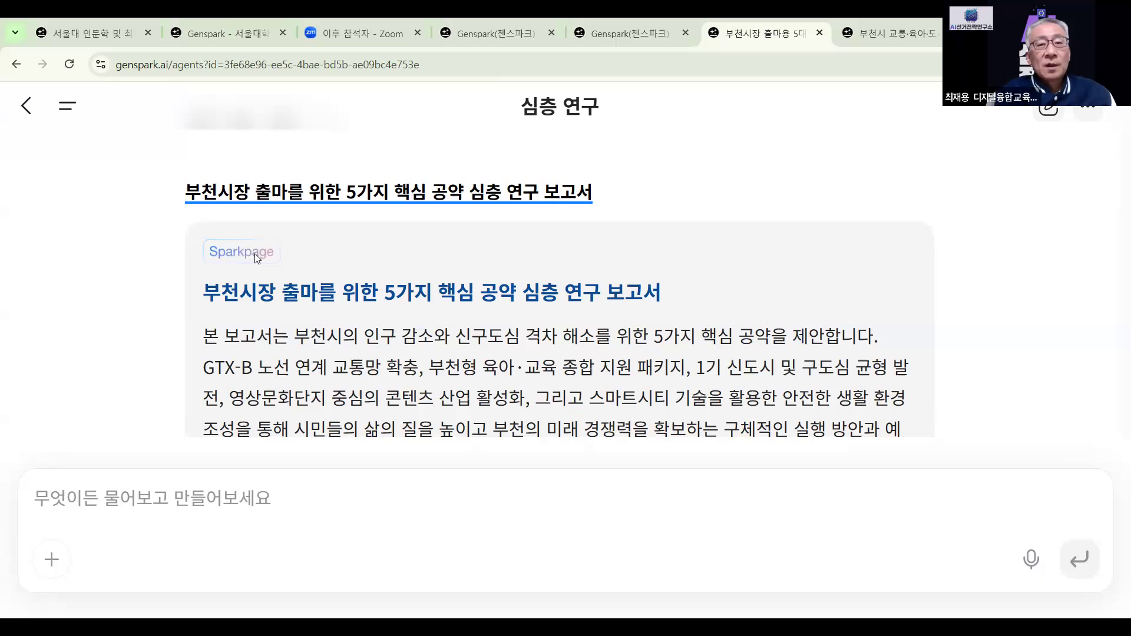
scroll(315, 269, down, 5)
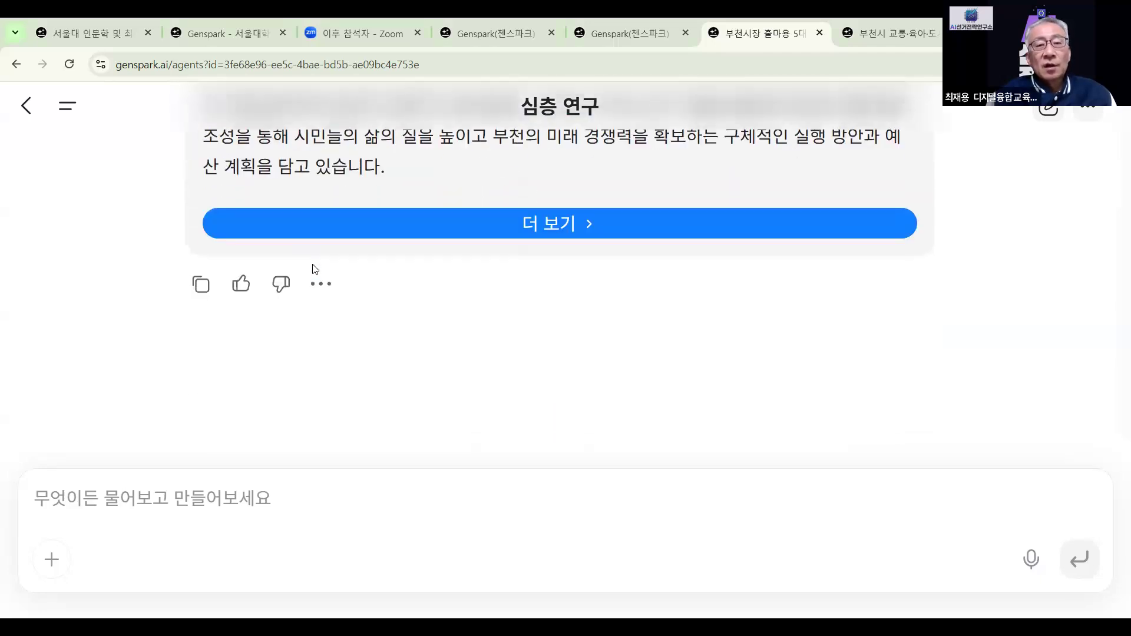
click(557, 224)
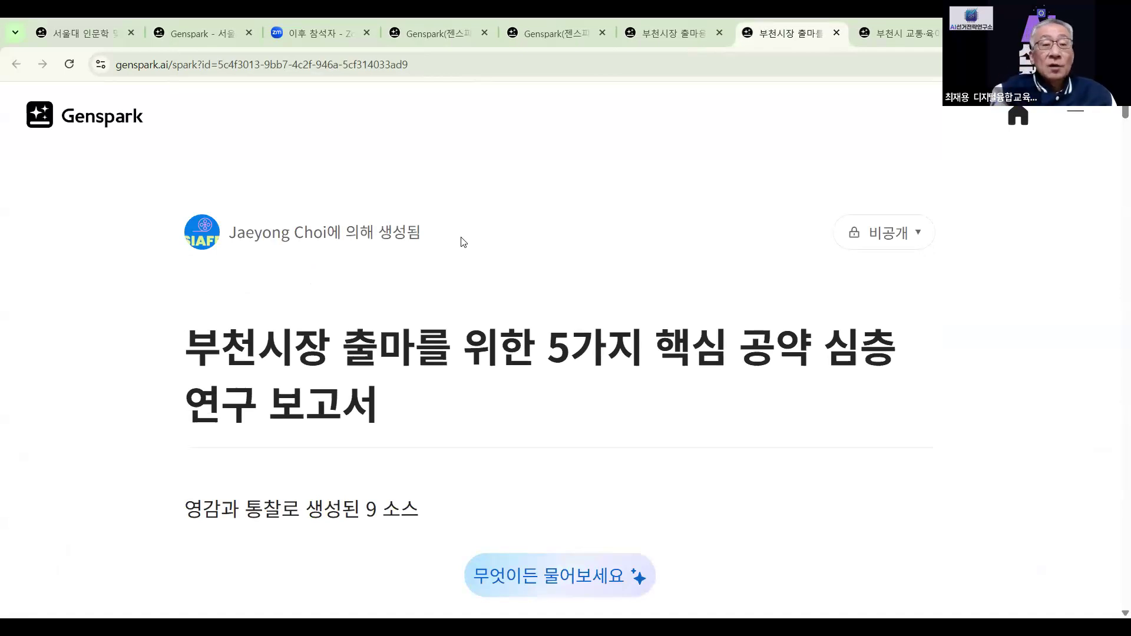
scroll(463, 242, down, 8)
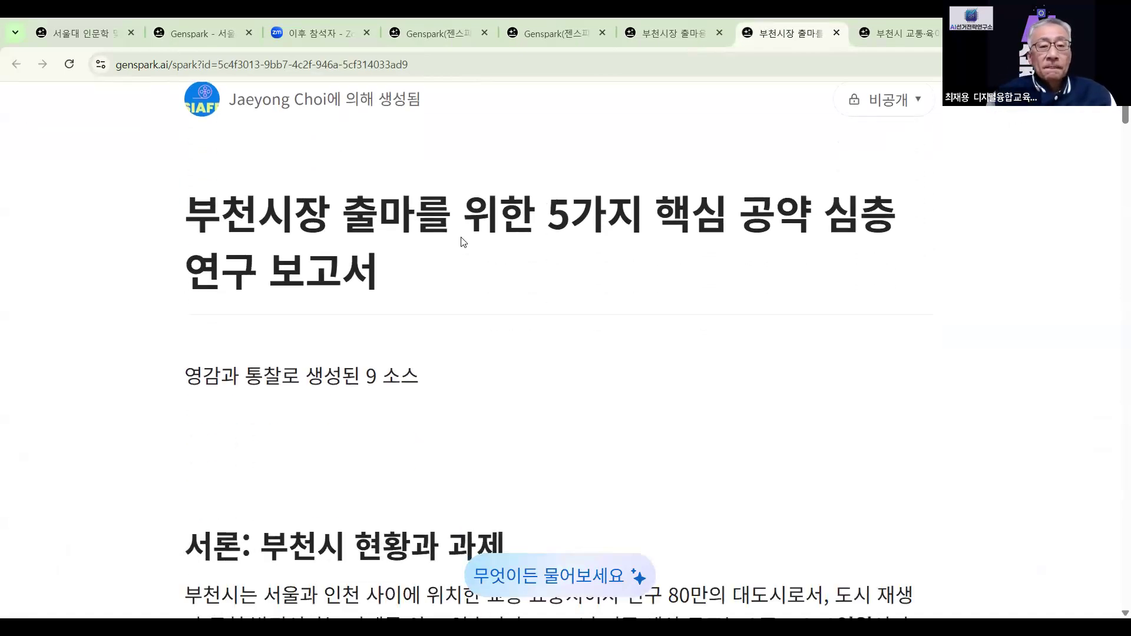
scroll(412, 275, down, 13)
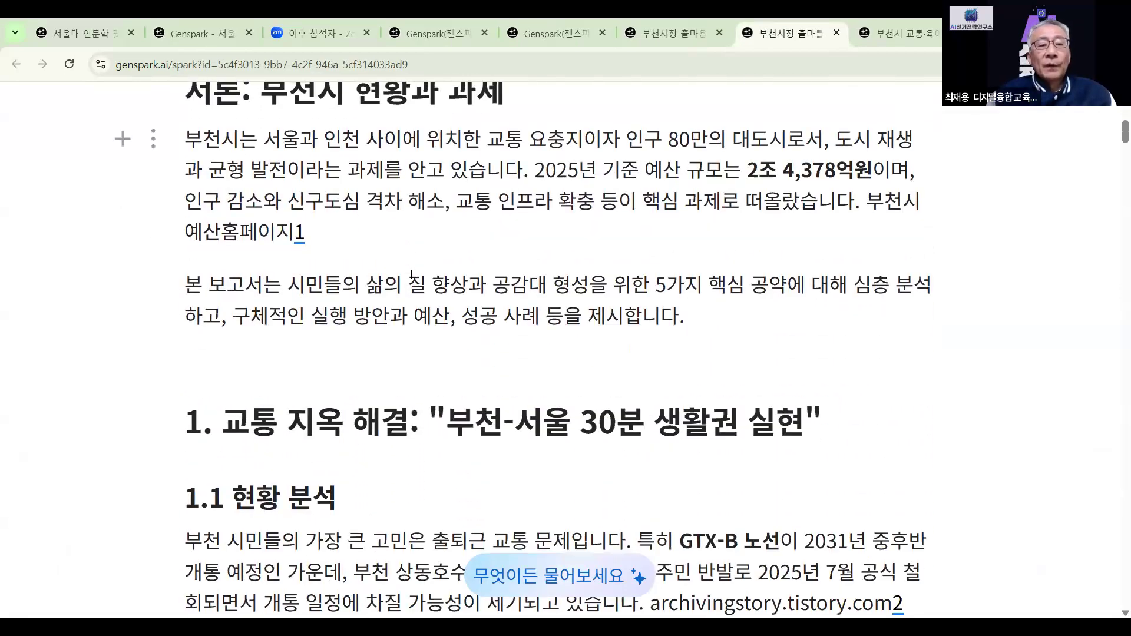
scroll(411, 274, down, 15)
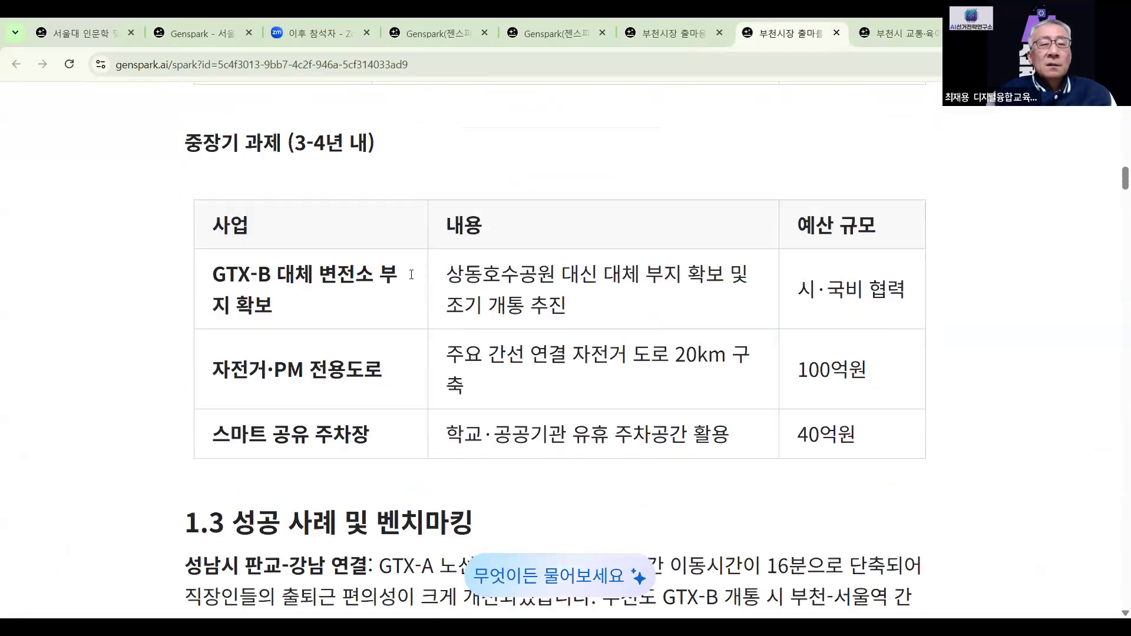
scroll(411, 274, down, 15)
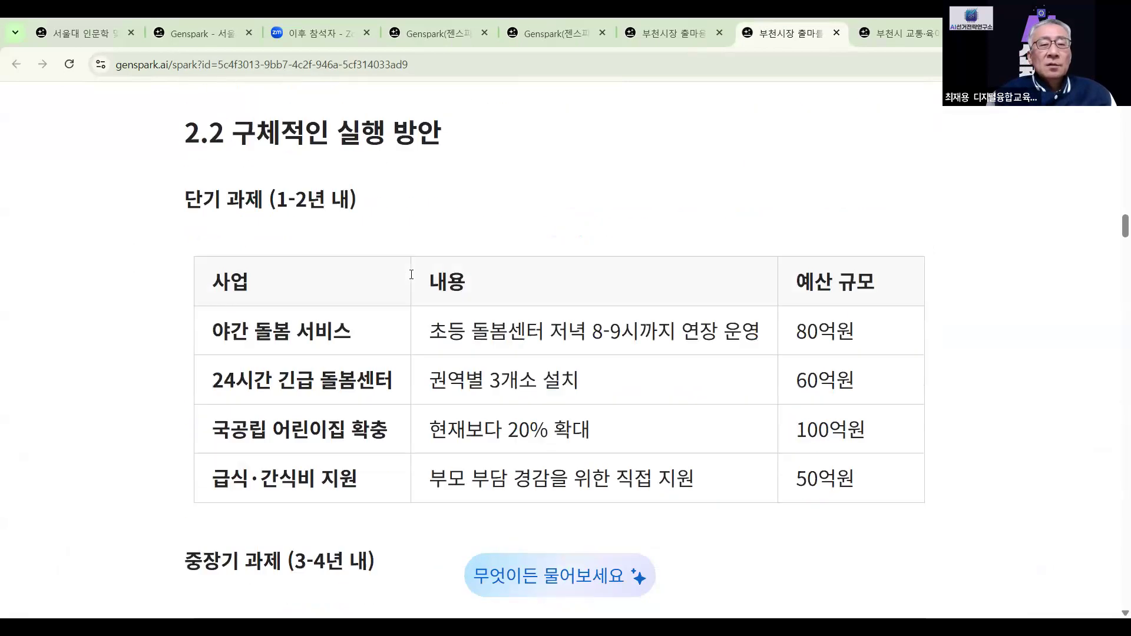
scroll(412, 274, down, 15)
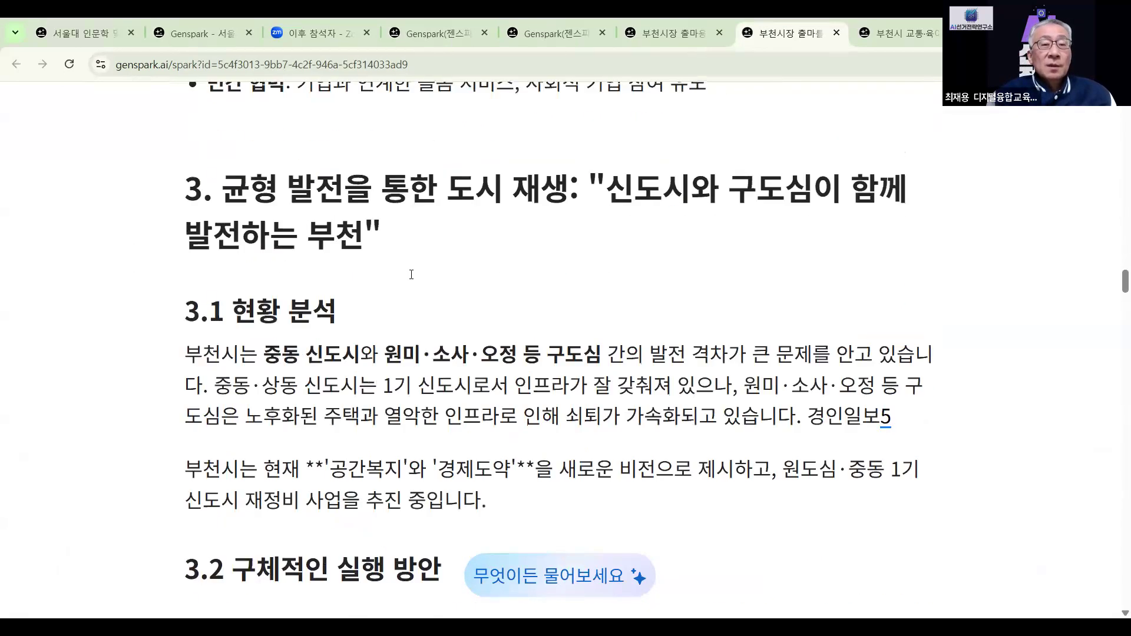
scroll(411, 274, down, 15)
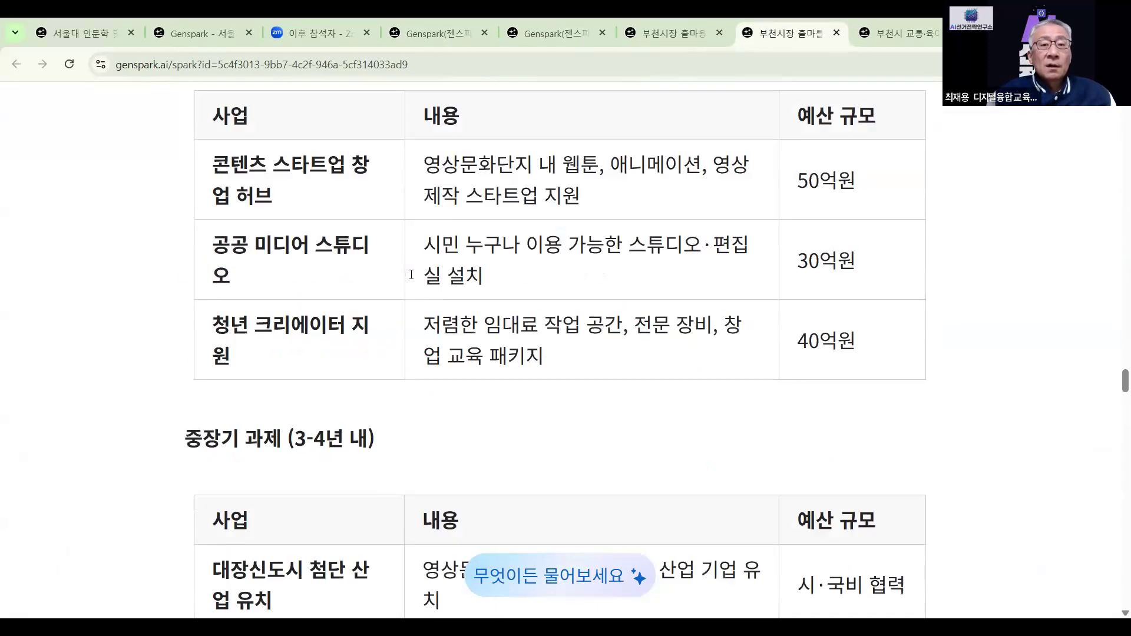
scroll(412, 275, down, 15)
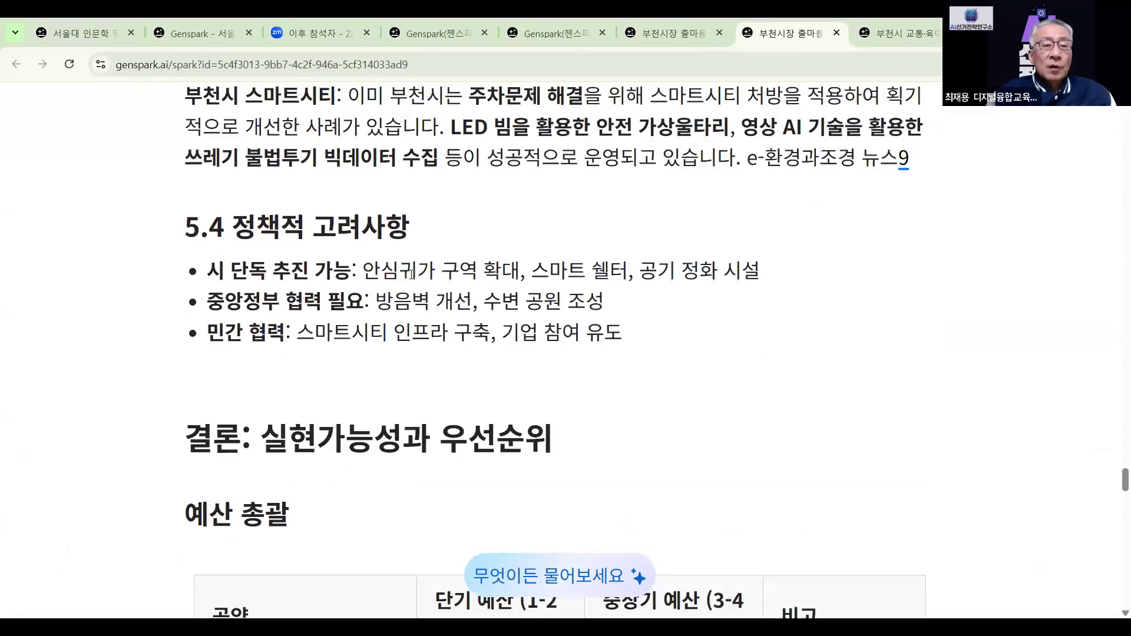
scroll(412, 274, down, 13)
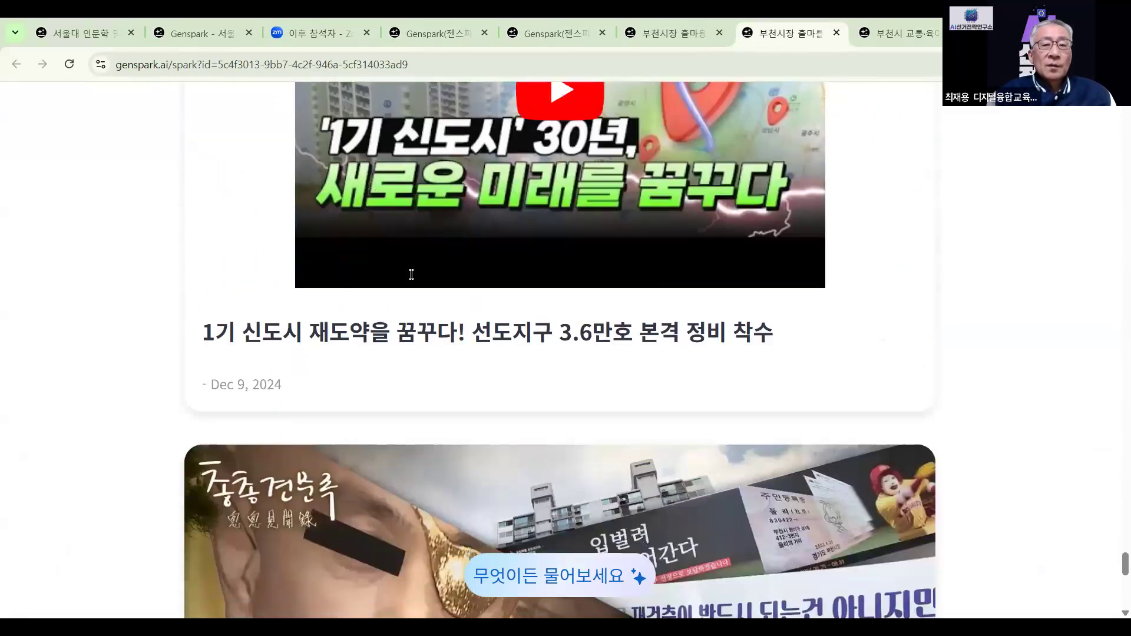
scroll(411, 275, up, 9)
scroll(411, 274, up, 8)
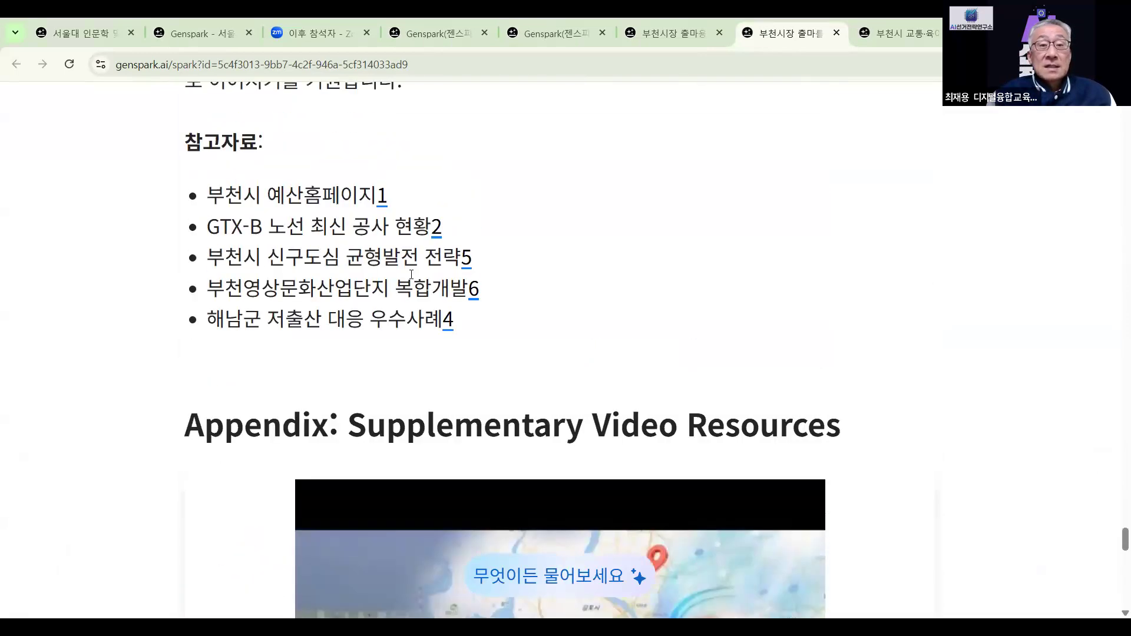
scroll(411, 277, down, 4)
scroll(411, 279, down, 15)
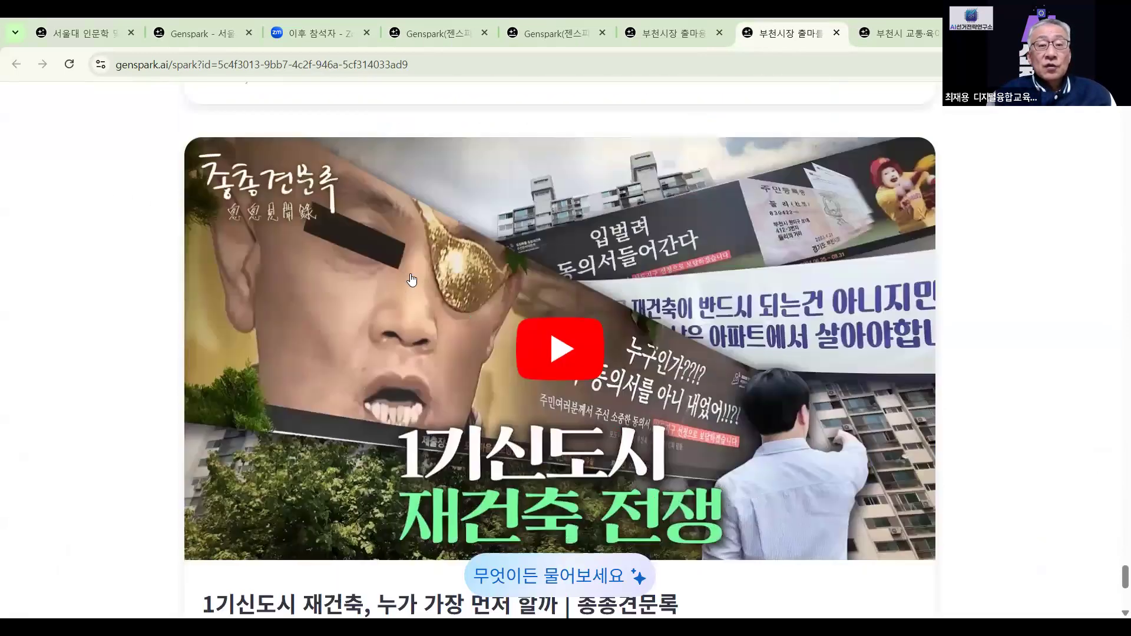
scroll(412, 279, up, 20)
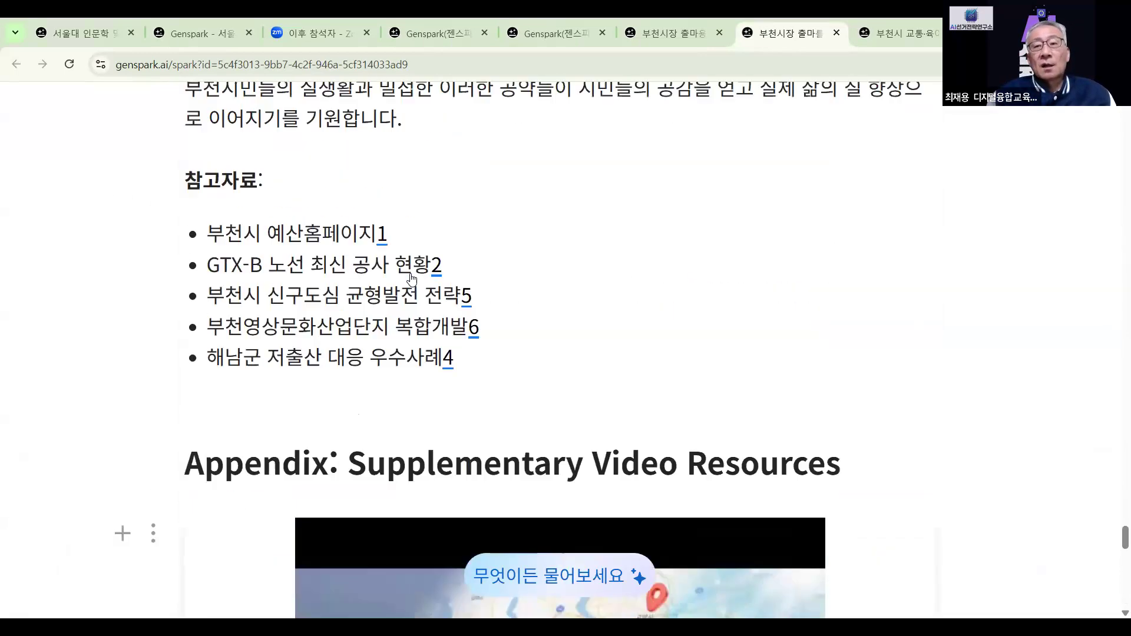
scroll(411, 280, up, 20)
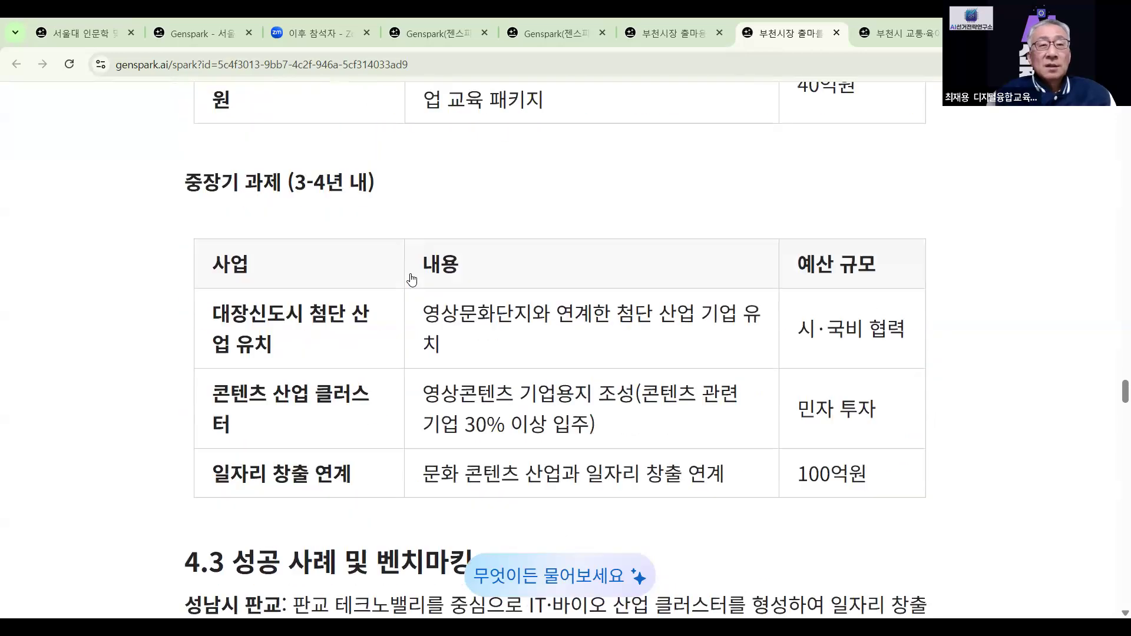
scroll(411, 279, up, 20)
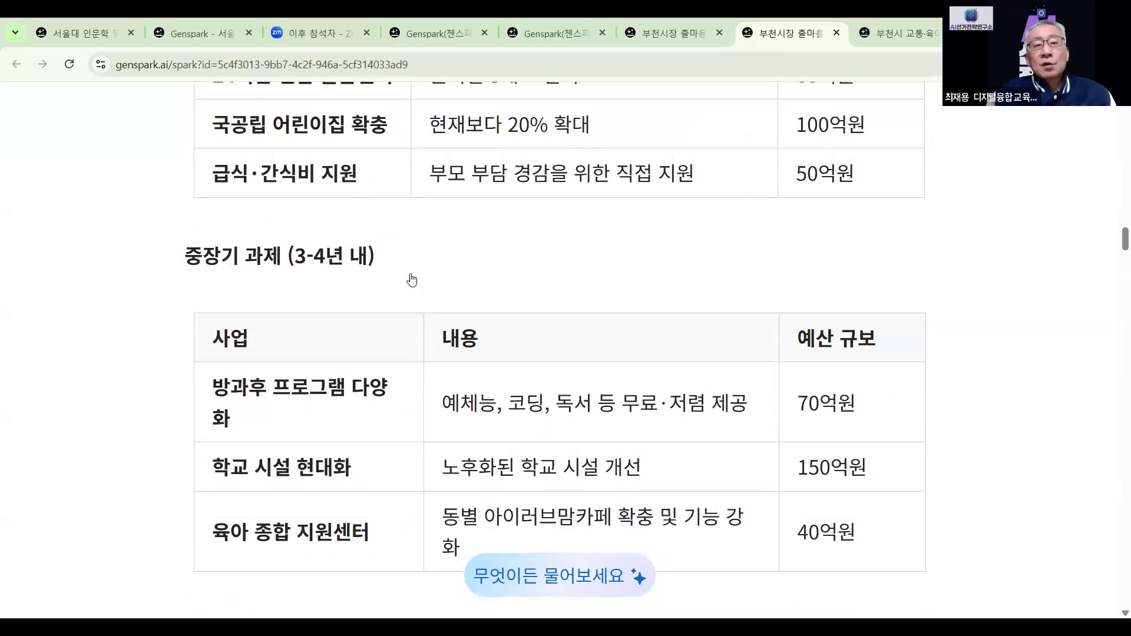
scroll(412, 279, up, 20)
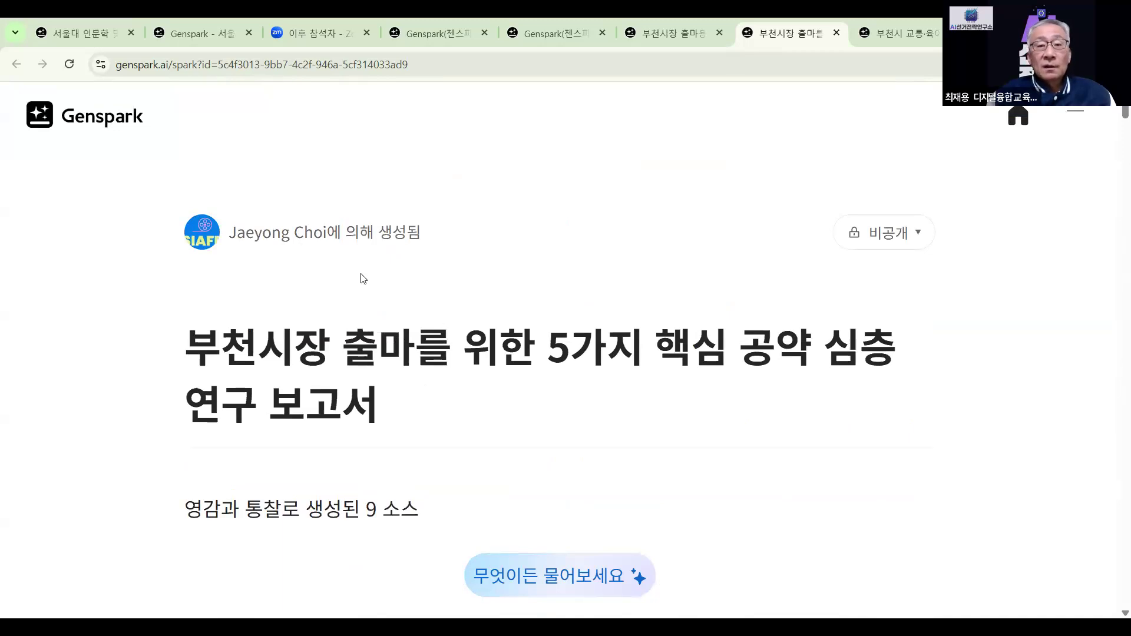
scroll(364, 277, down, 10)
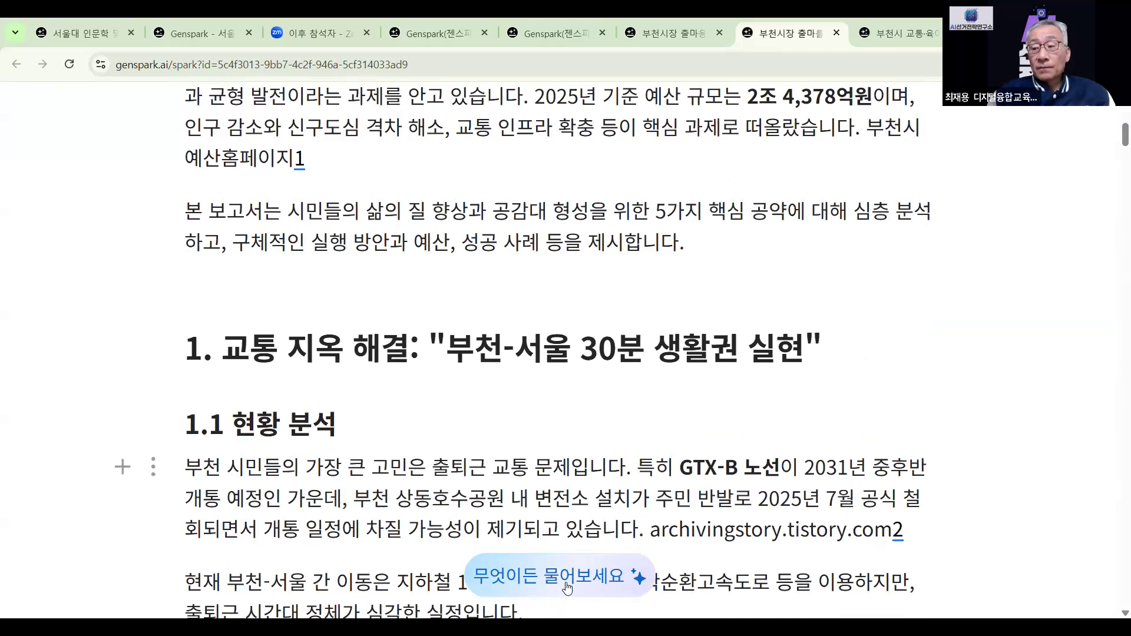
Ask the page copilot to recommend five ways to reach Bucheon citizens with these pledges
click(568, 584)
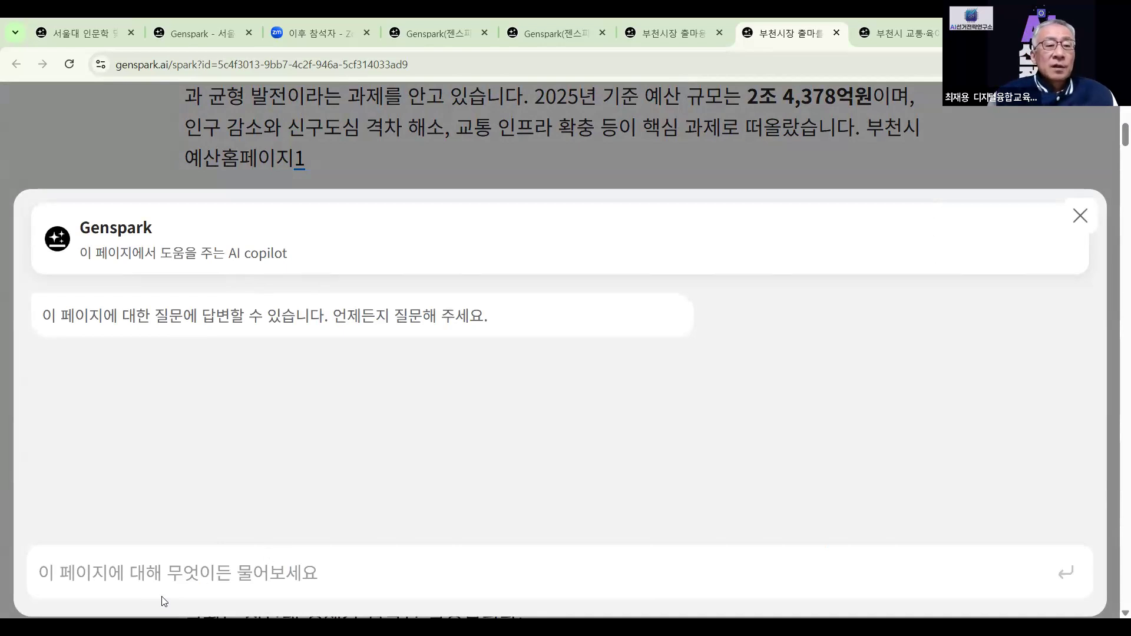
click(175, 576)
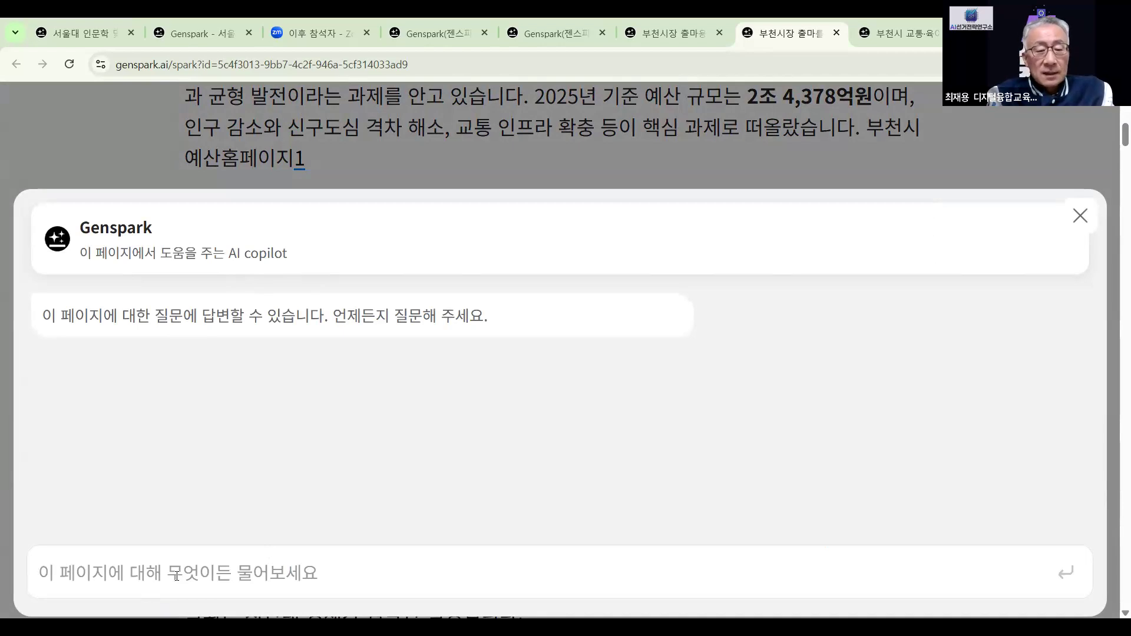
text(이 고)
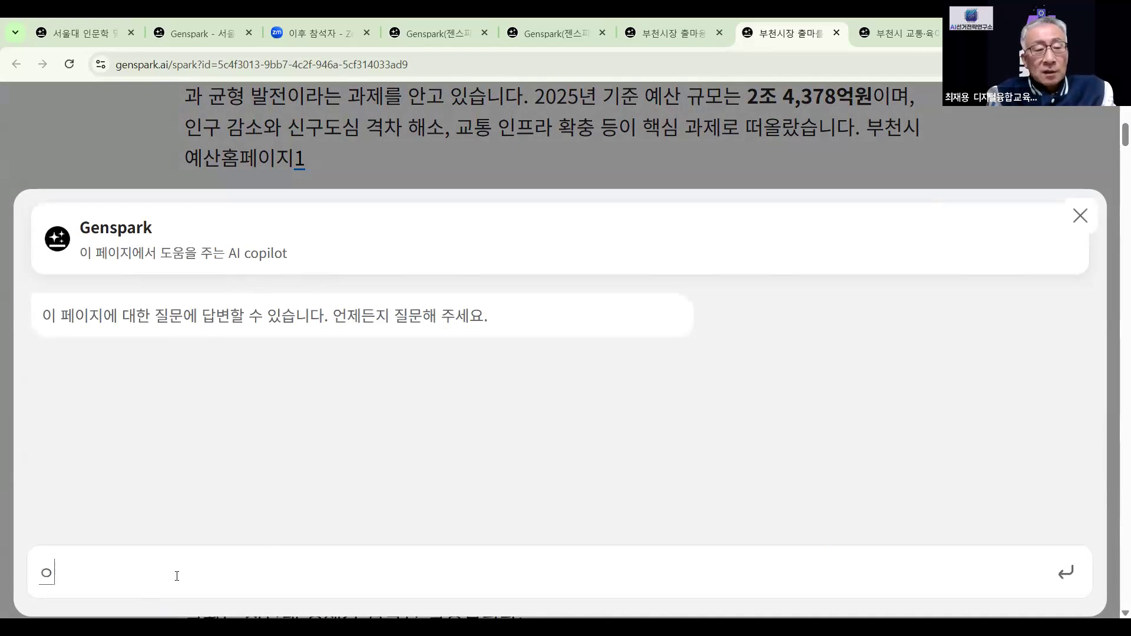
text(ㅇㅇ)
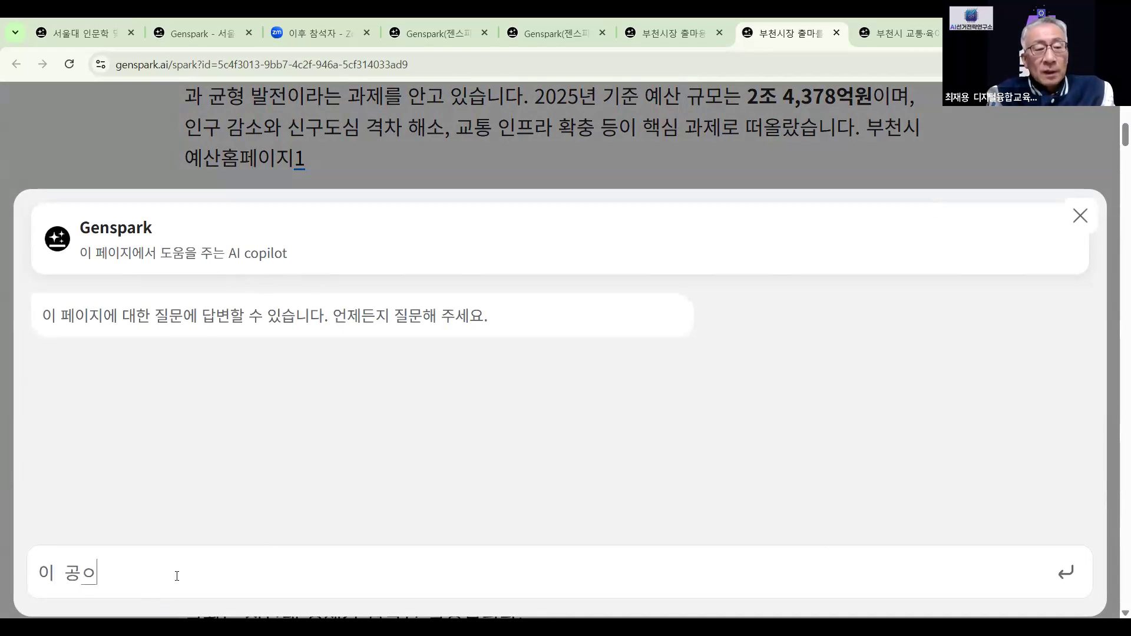
text(약으로 부천 시미)
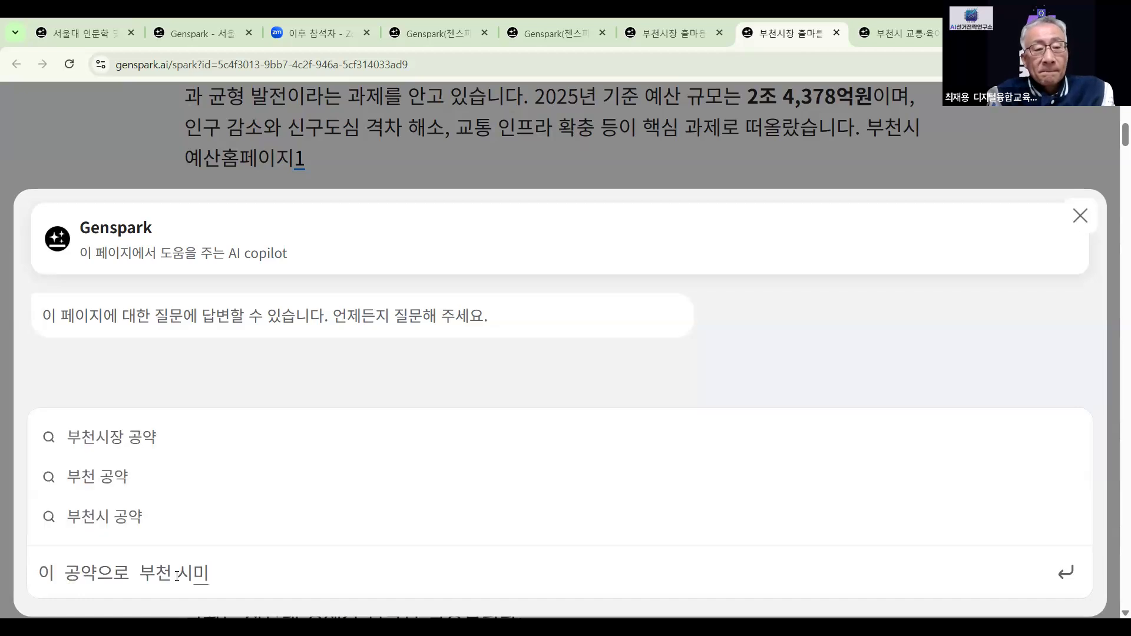
text(민에 다각)
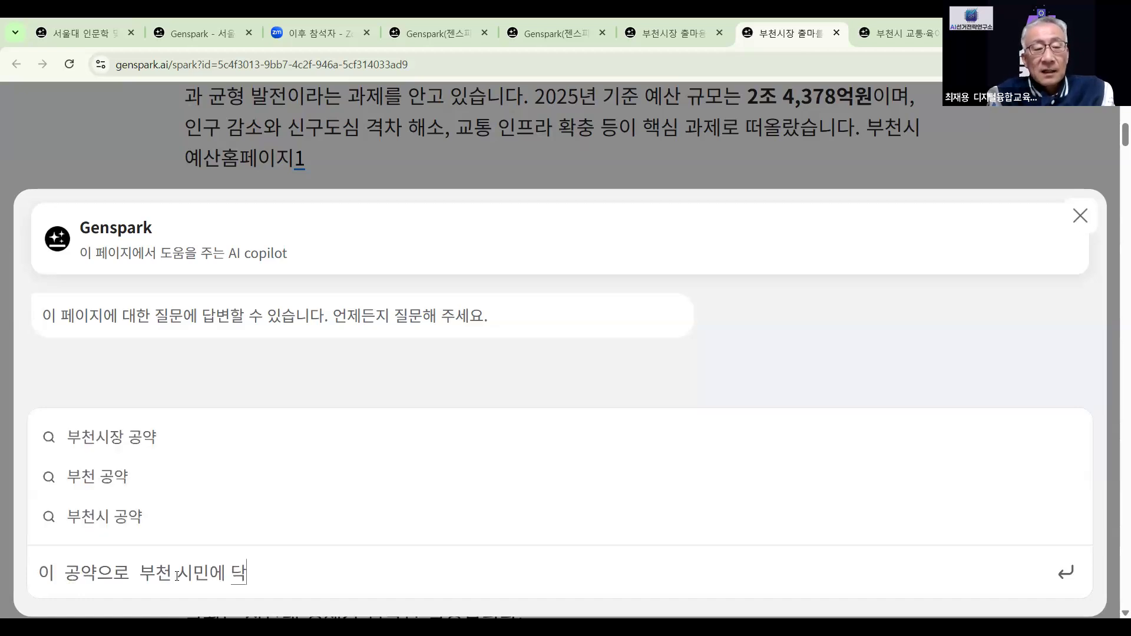
text(갈 )
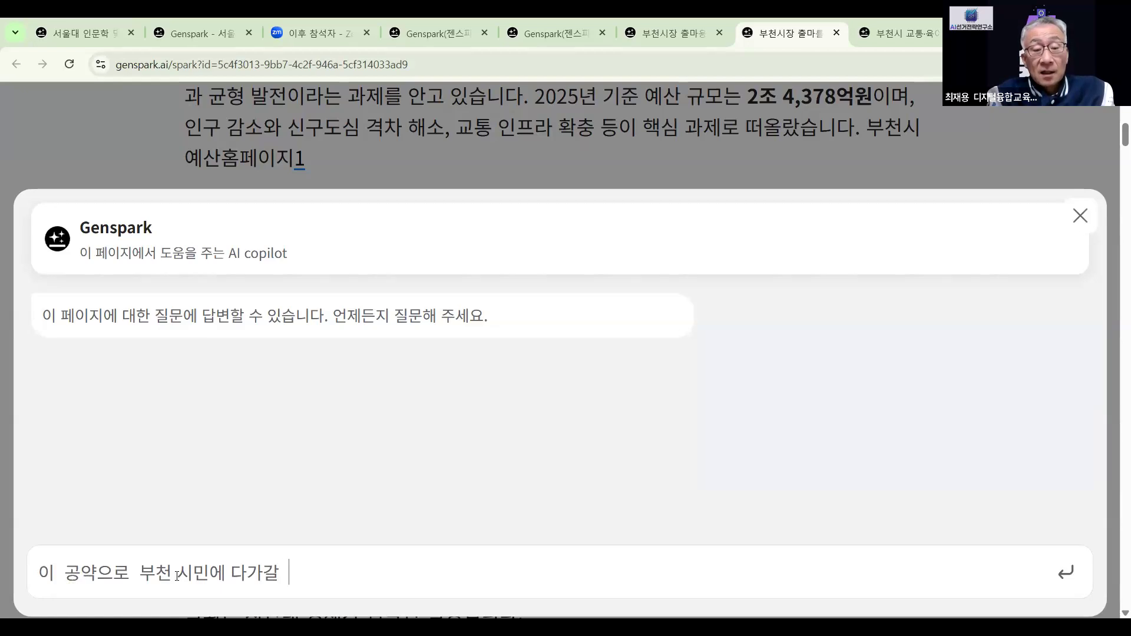
text(스선거운도)
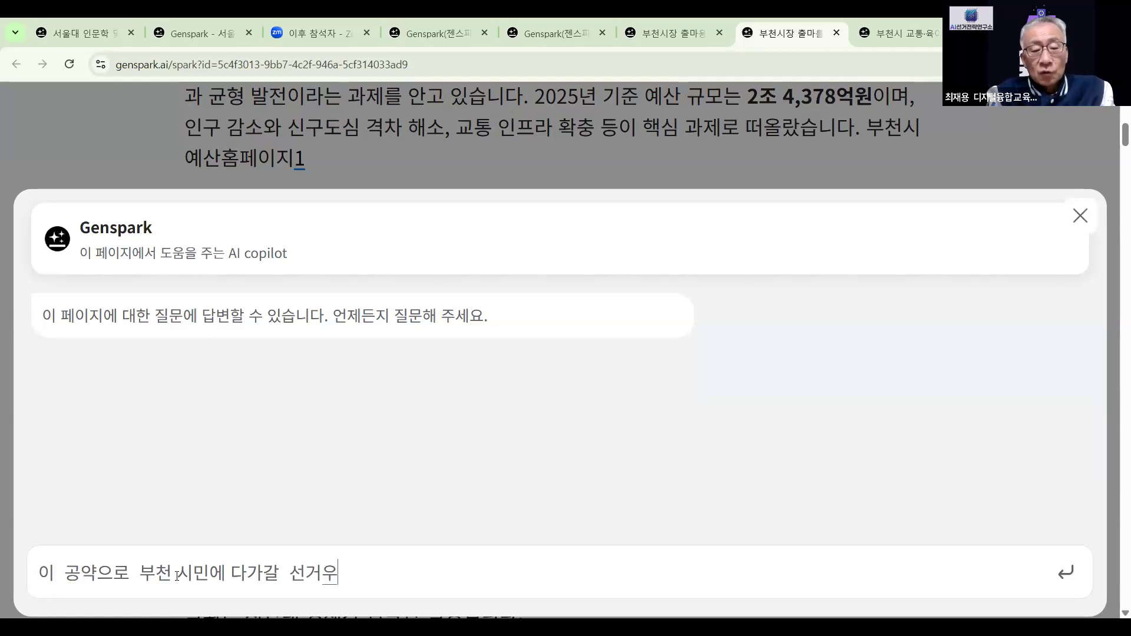
text(ㅇ 방법 )
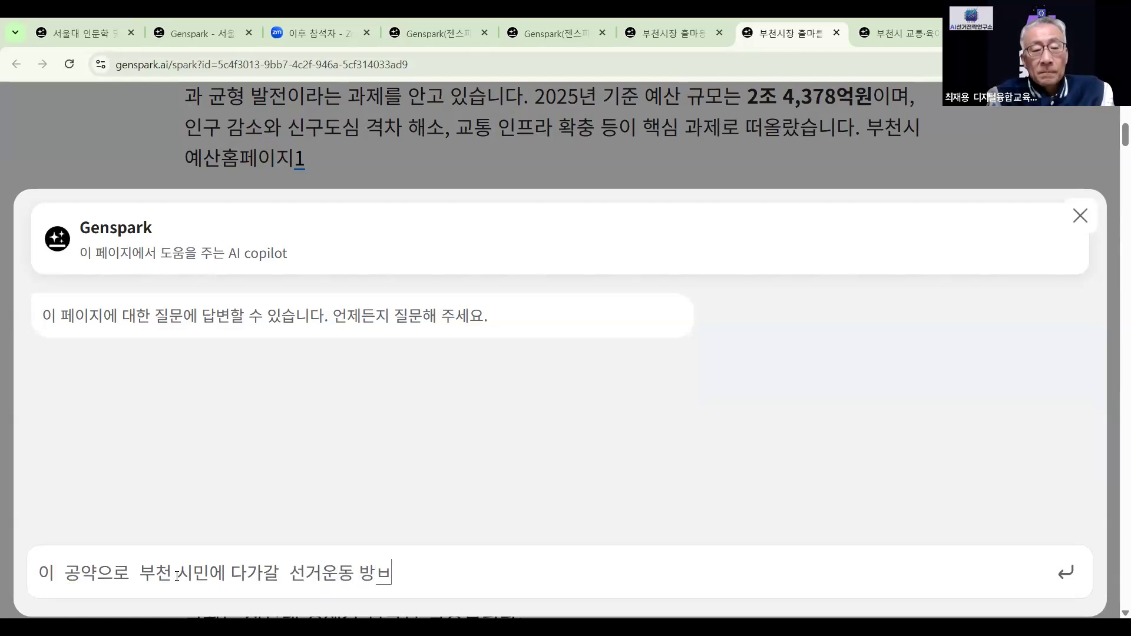
text(5거)
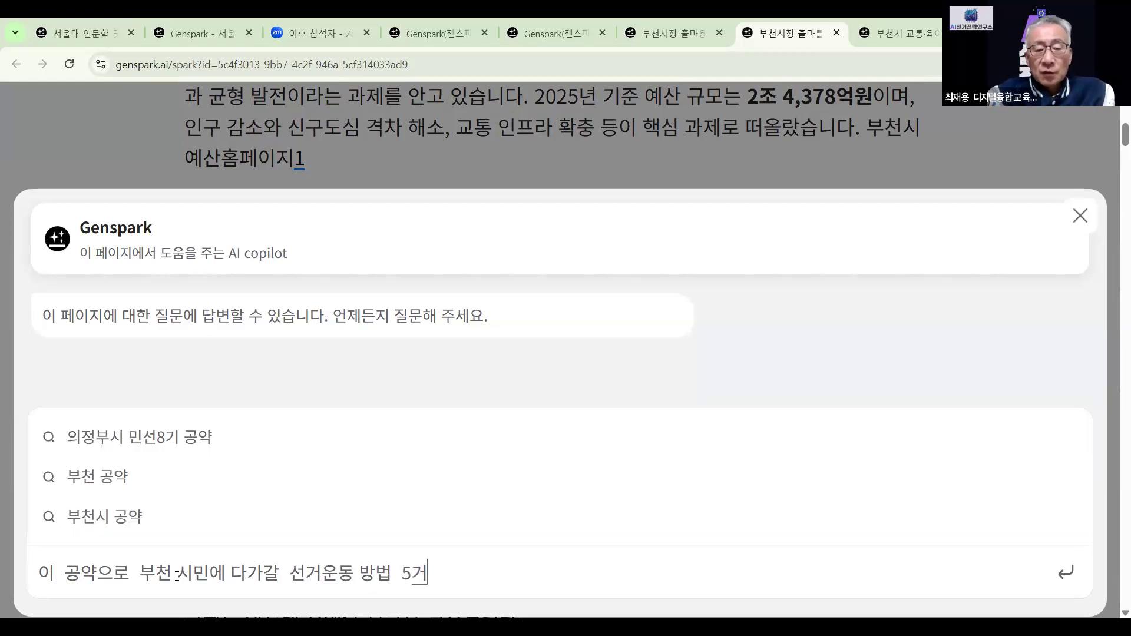
key(BackSpace)
key(BackSpace)
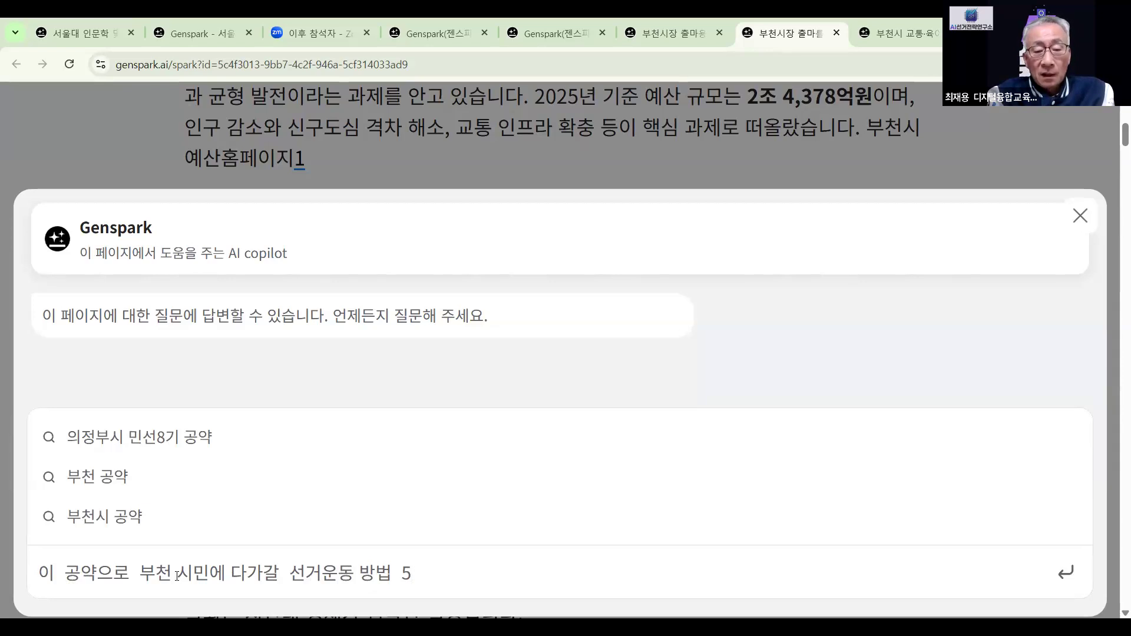
text(가지)
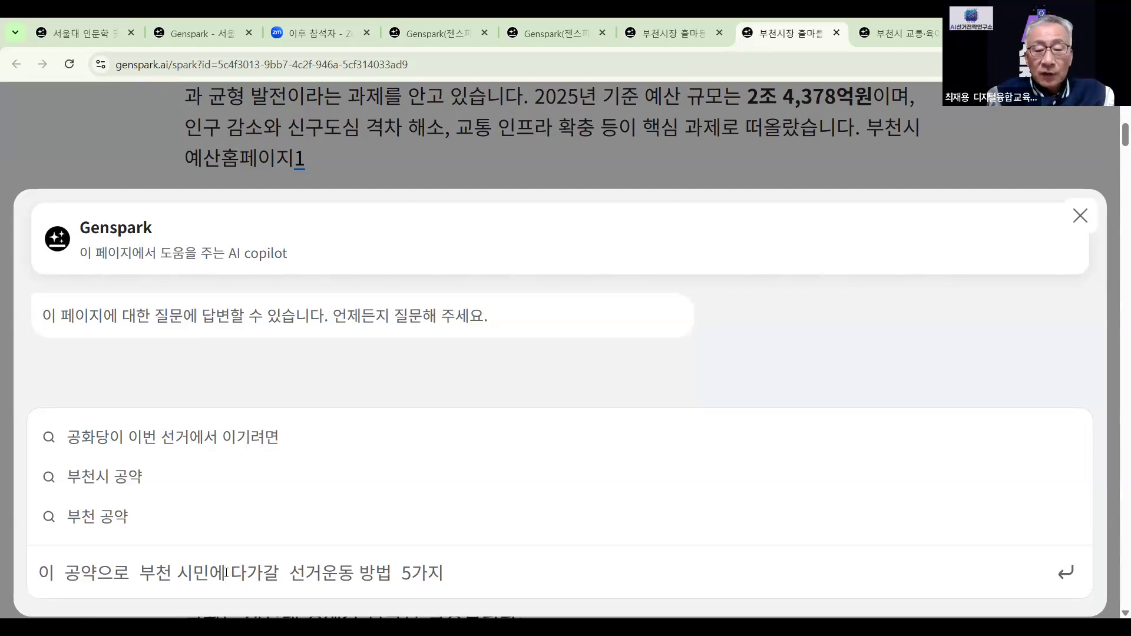
text(게)
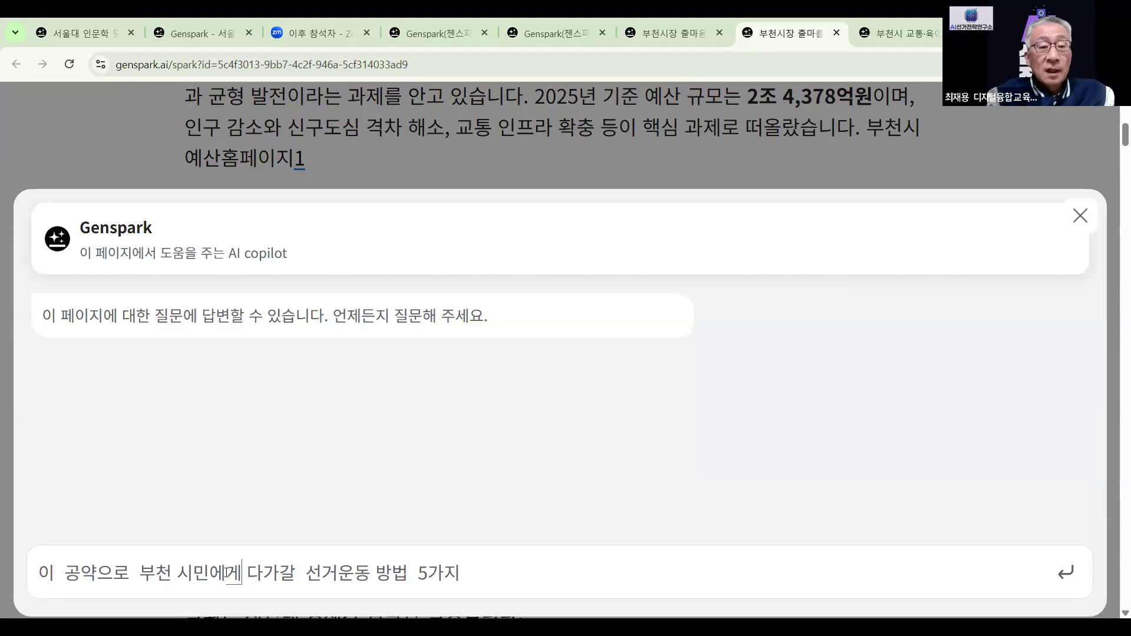
click(495, 576)
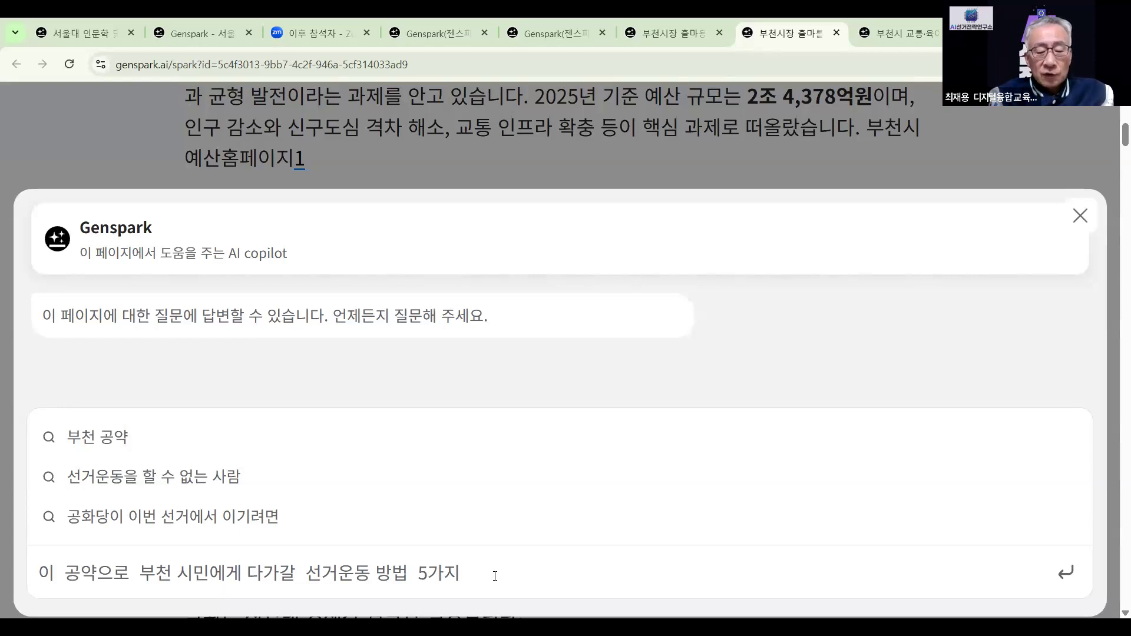
text(추)
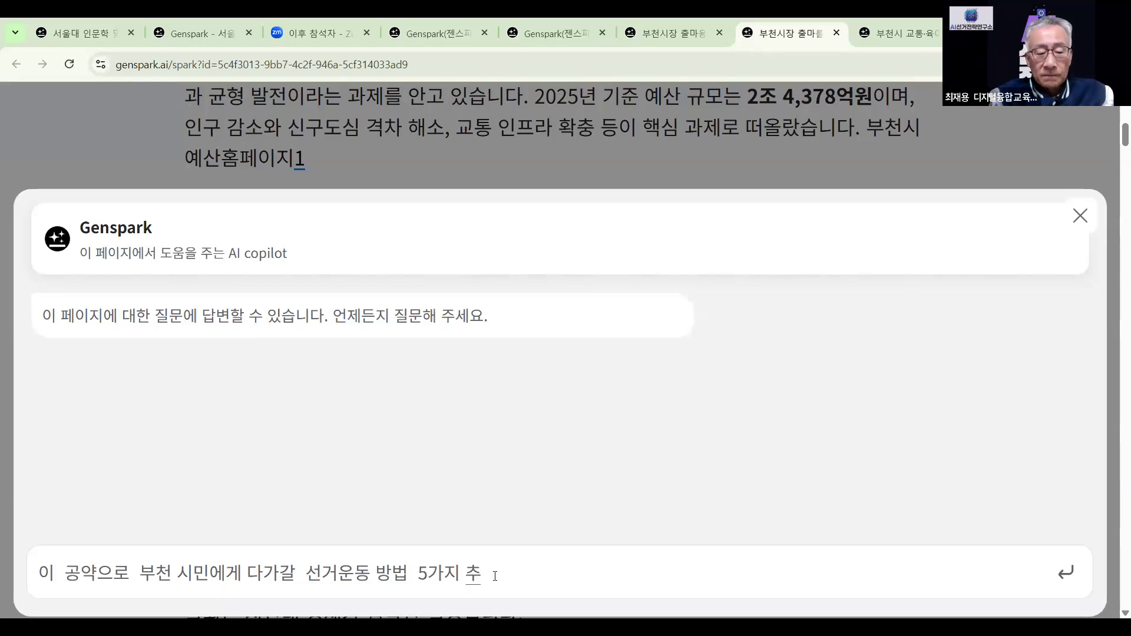
text(천해봐)
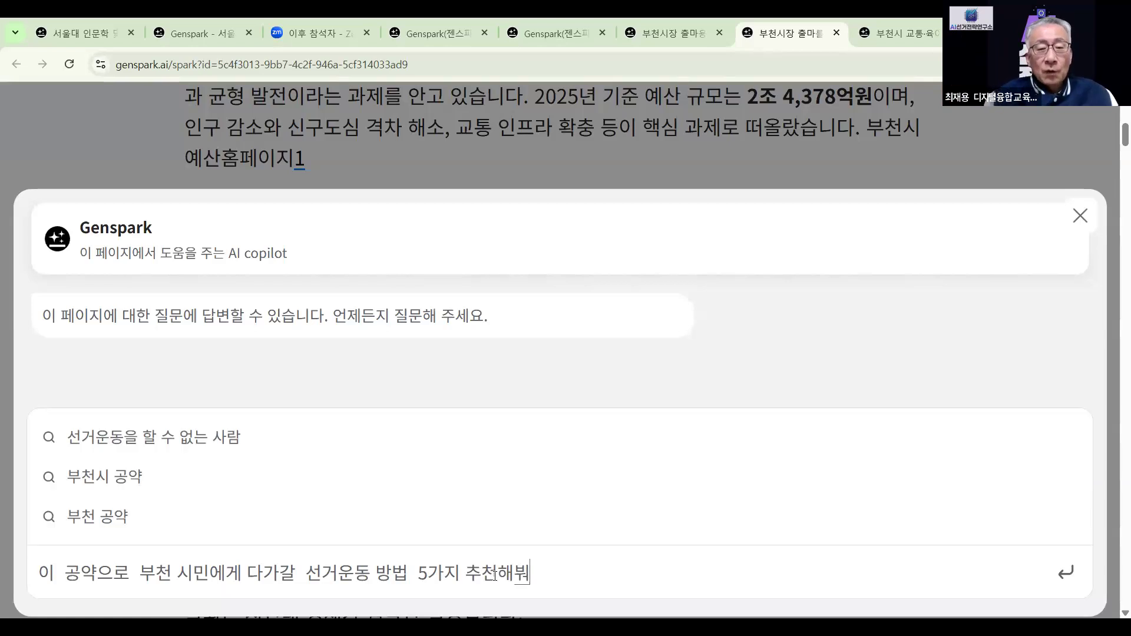
key(BackSpace)
key(BackSpace)
key(BackSpace)
text(줘)
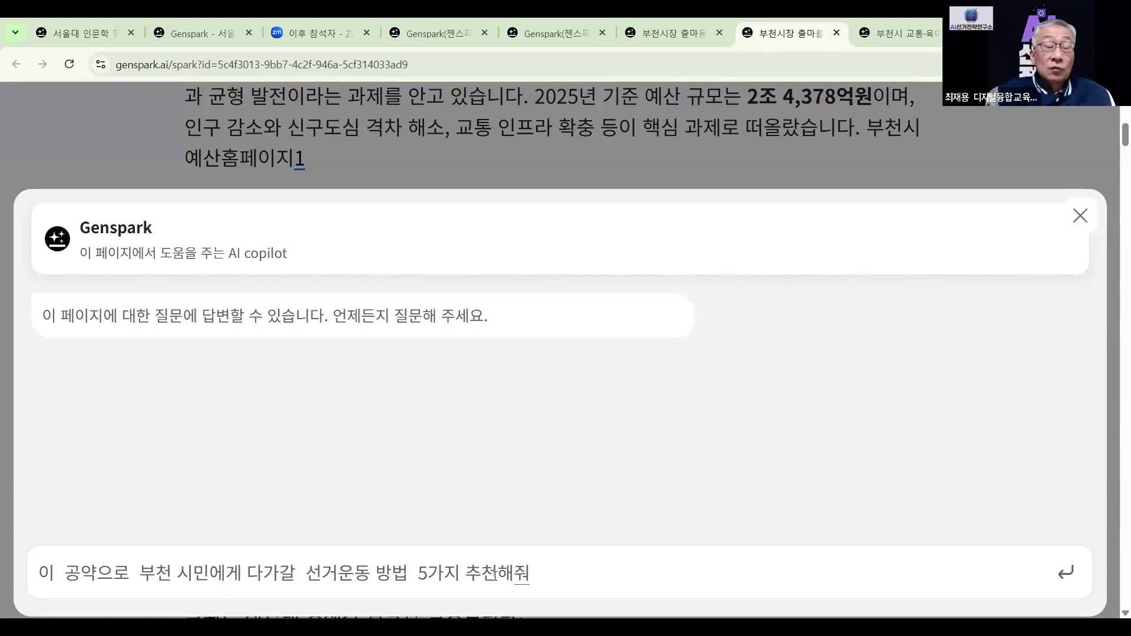
key(Return)
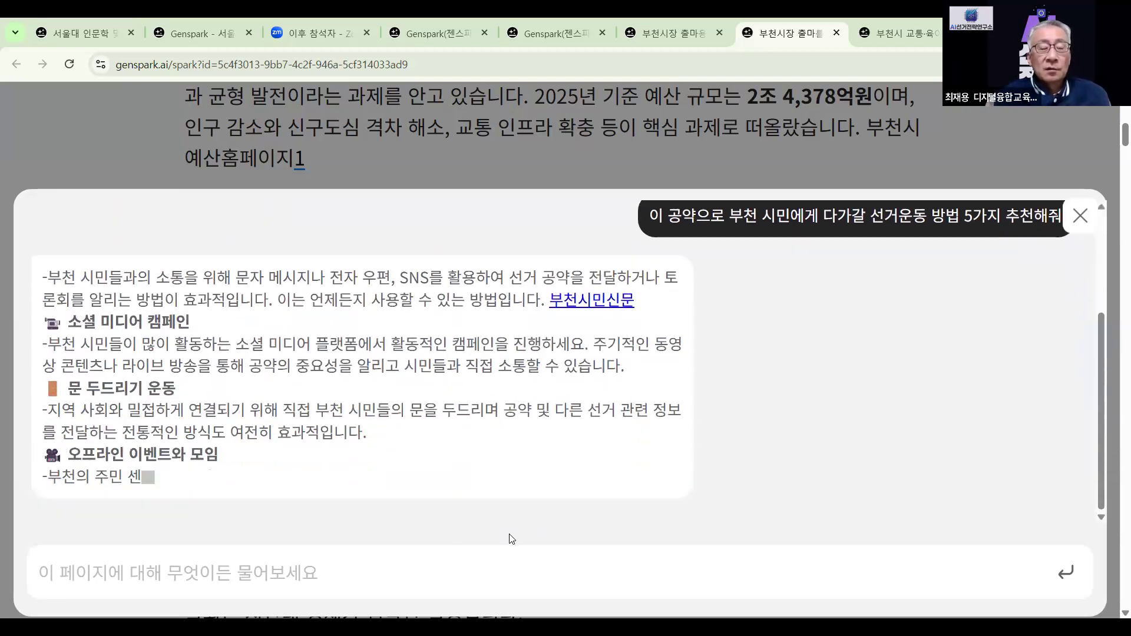
Read through the copilot's five campaign methods, then close the copilot panel
scroll(537, 528, up, 5)
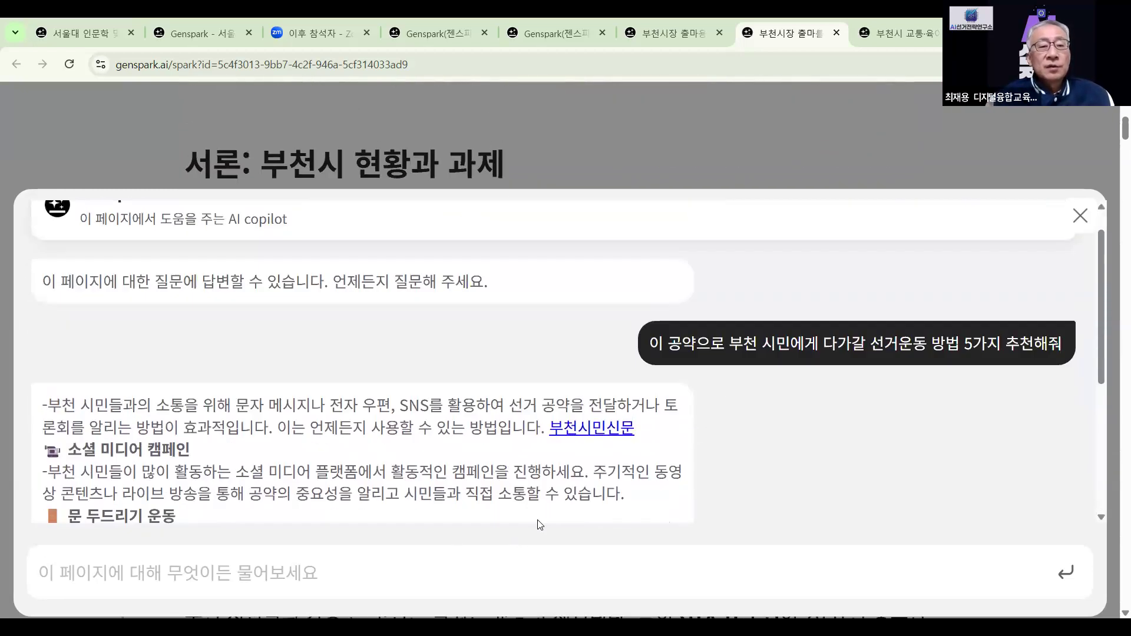
scroll(538, 522, up, 1)
scroll(537, 520, up, 1)
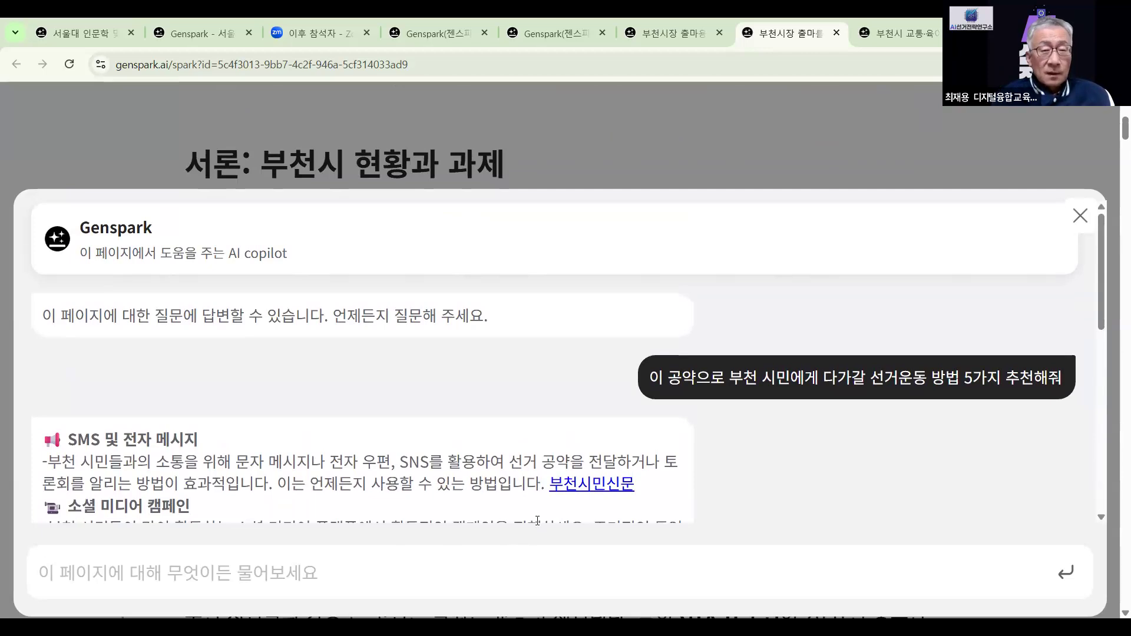
scroll(538, 521, down, 1)
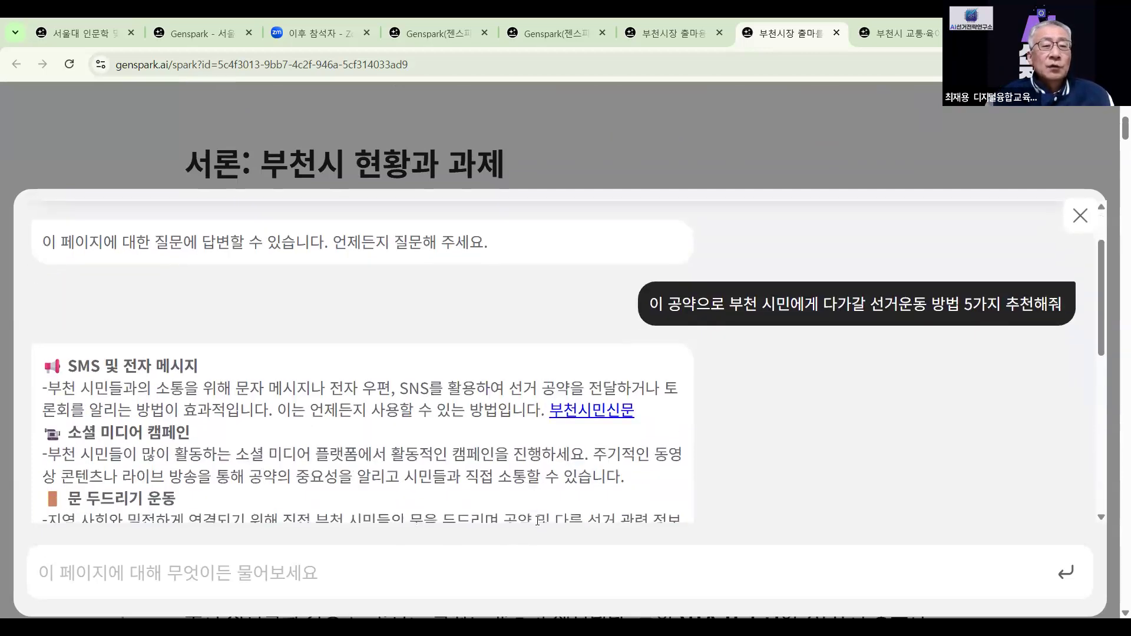
scroll(538, 521, down, 1)
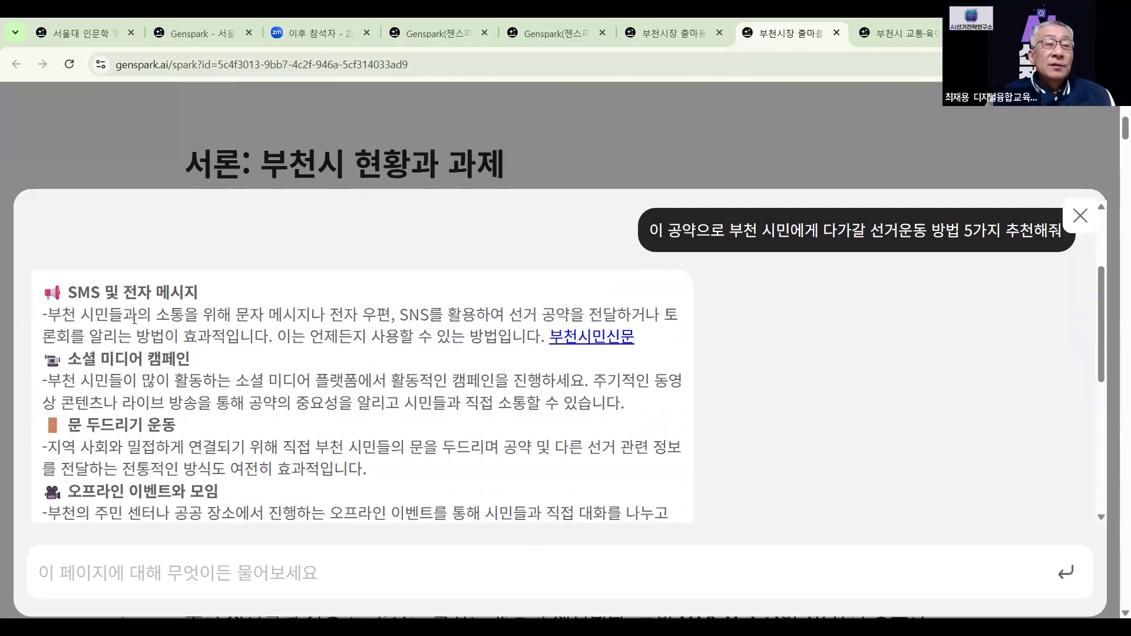
scroll(134, 318, down, 3)
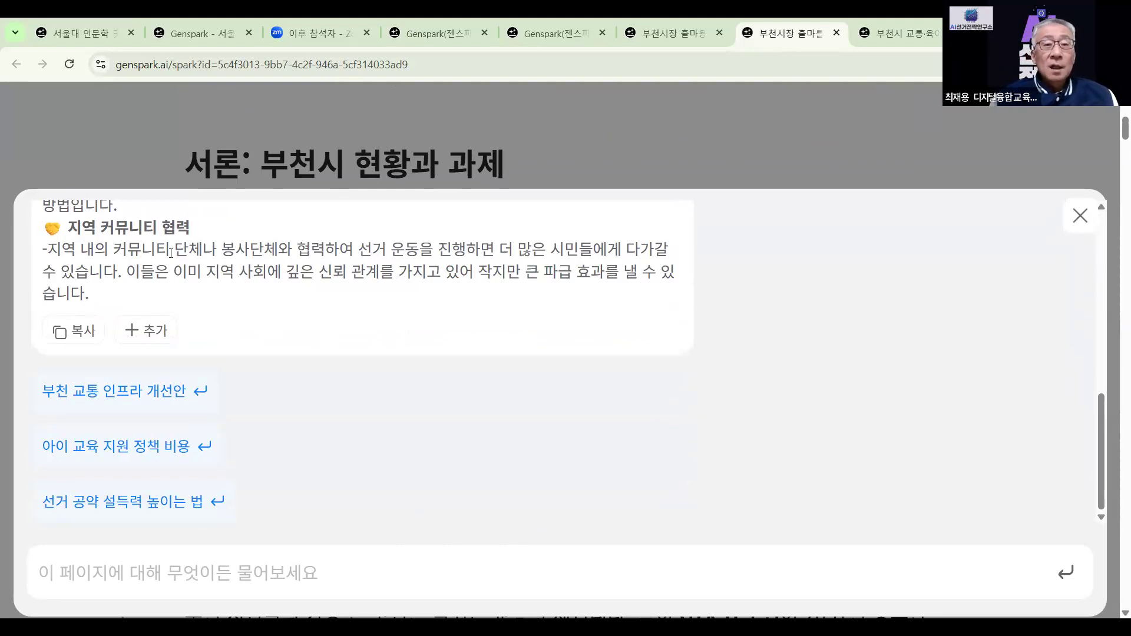
scroll(290, 390, down, 5)
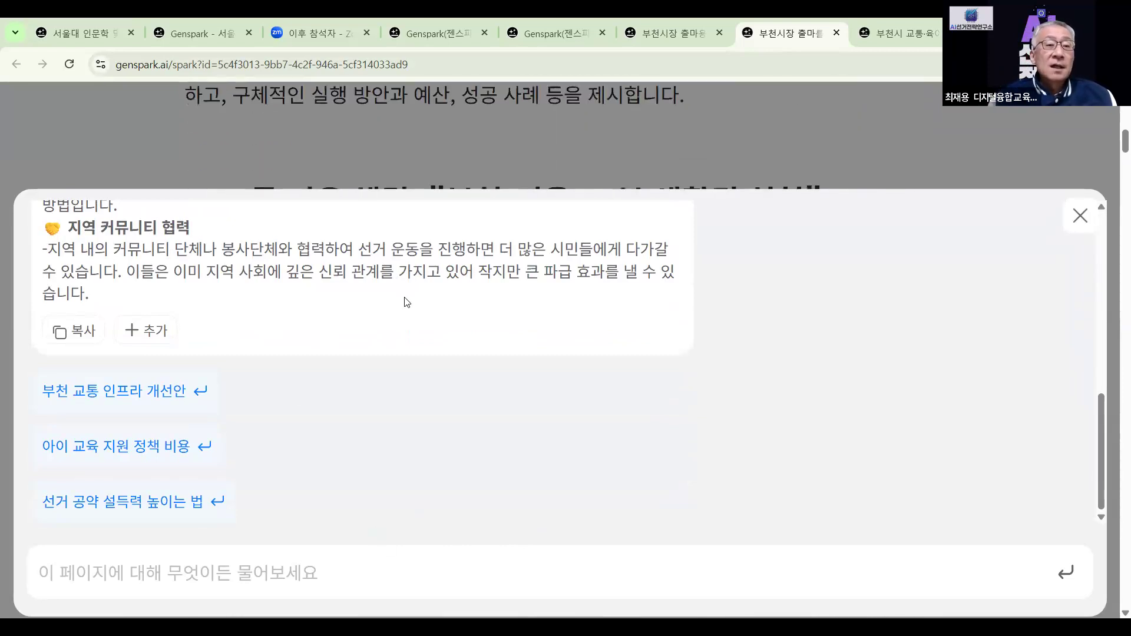
scroll(384, 358, down, 3)
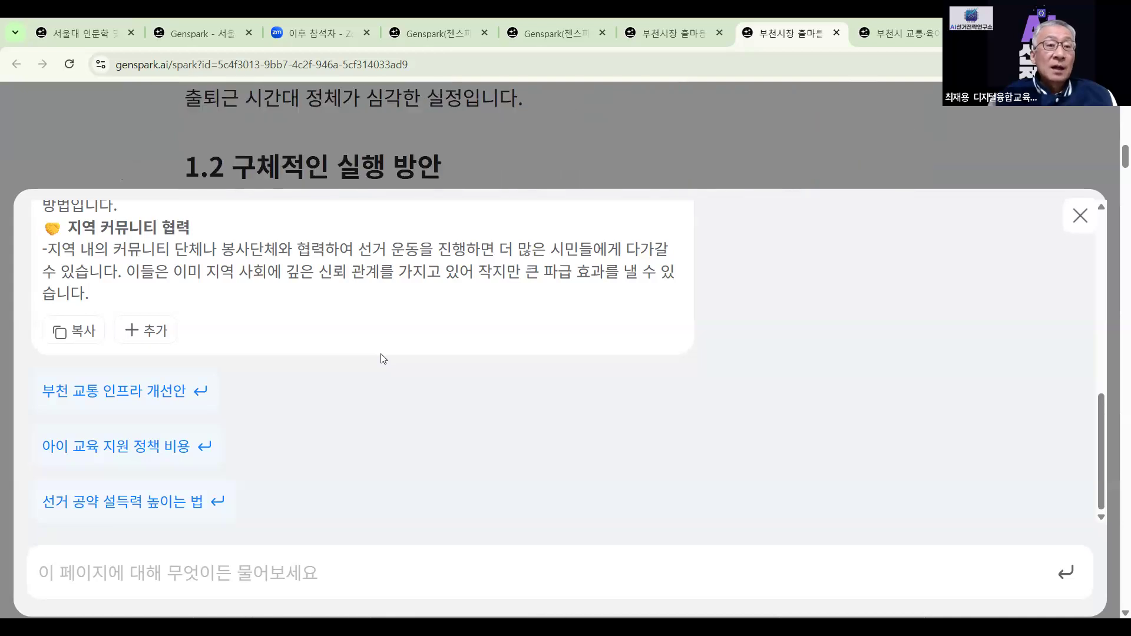
scroll(384, 358, up, 3)
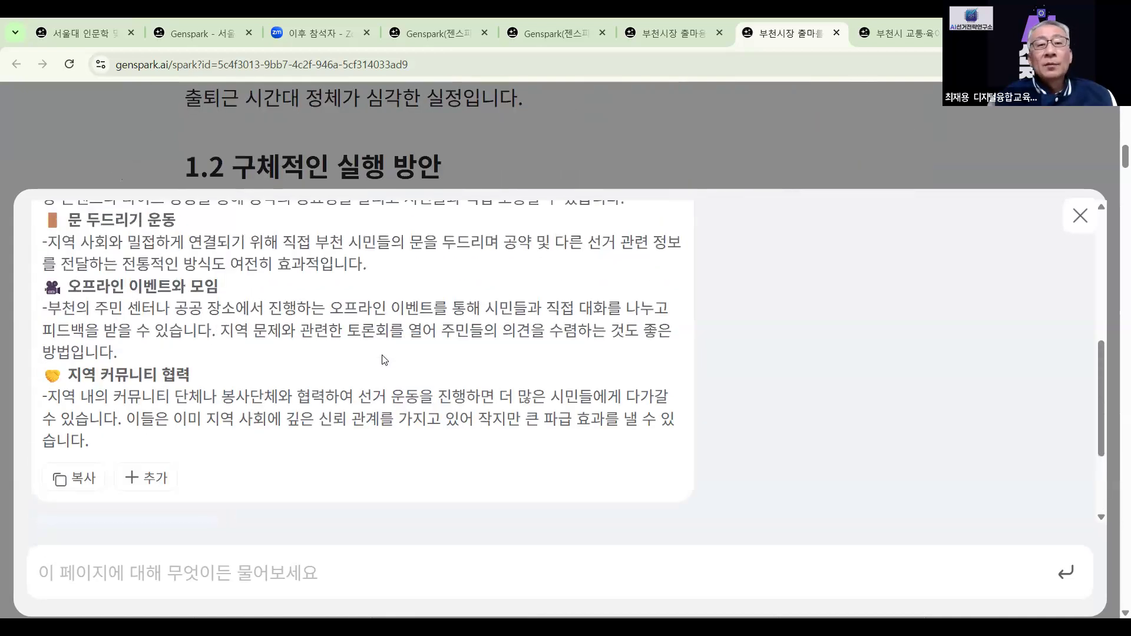
click(1081, 216)
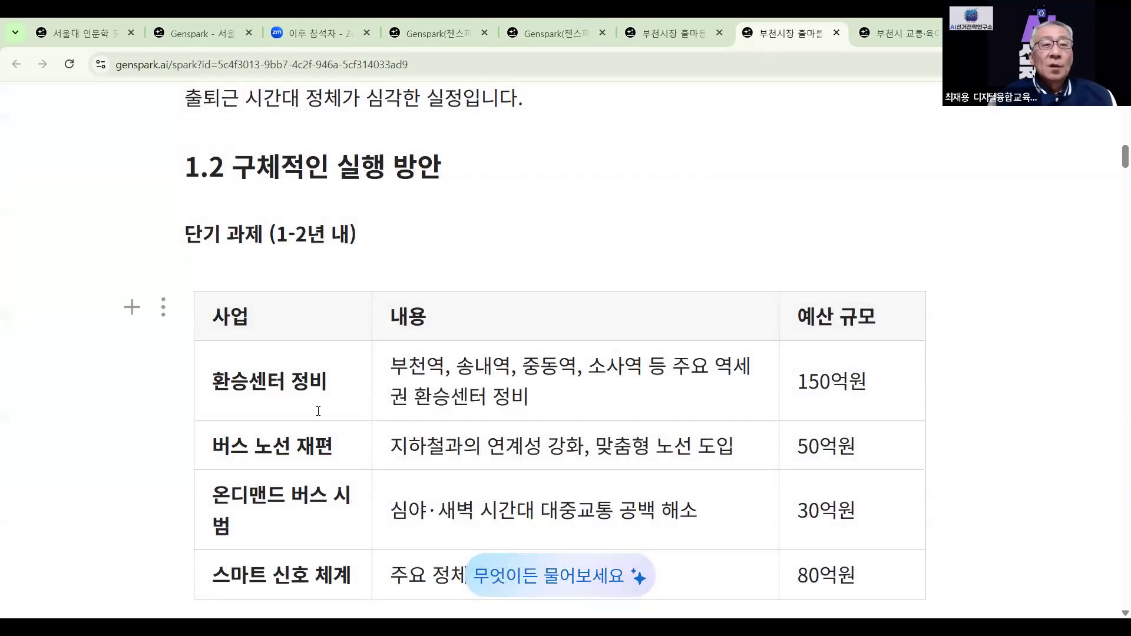
Scroll to the top of the five-pledge report and return to the Genspark workspace home
scroll(318, 411, up, 15)
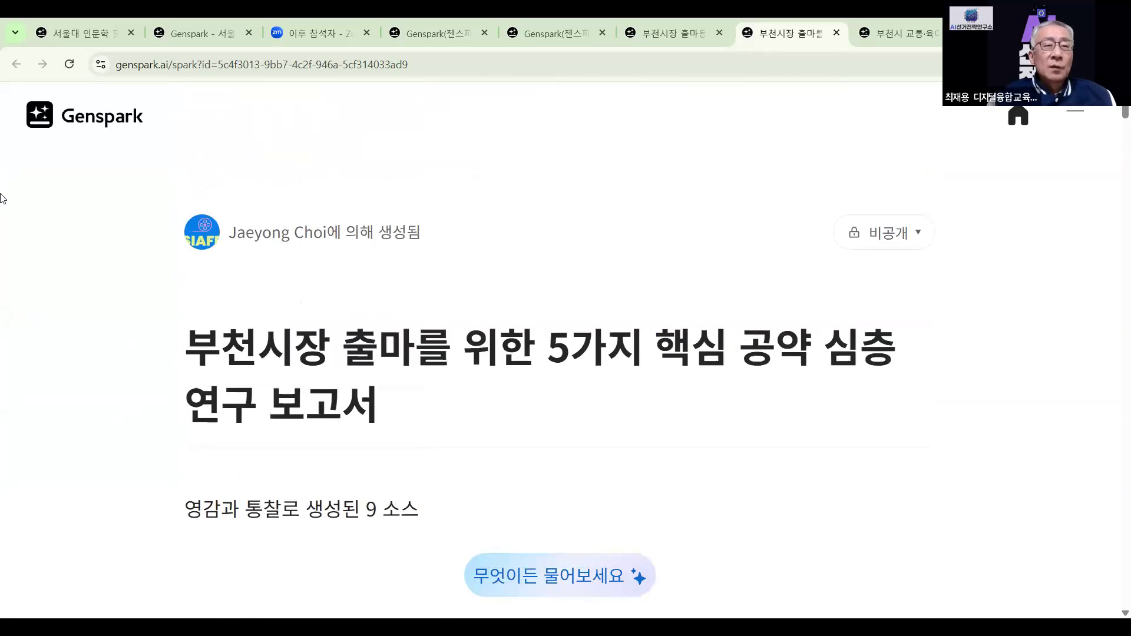
click(113, 125)
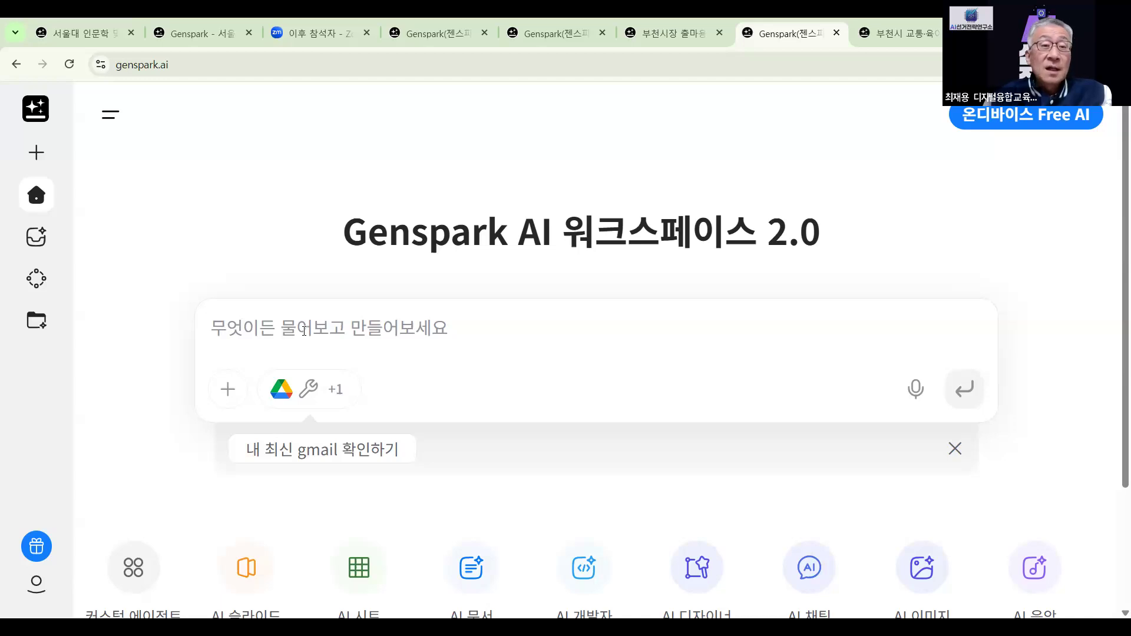
Paste the copied pledge text into the Genspark home prompt box
right_click(304, 309)
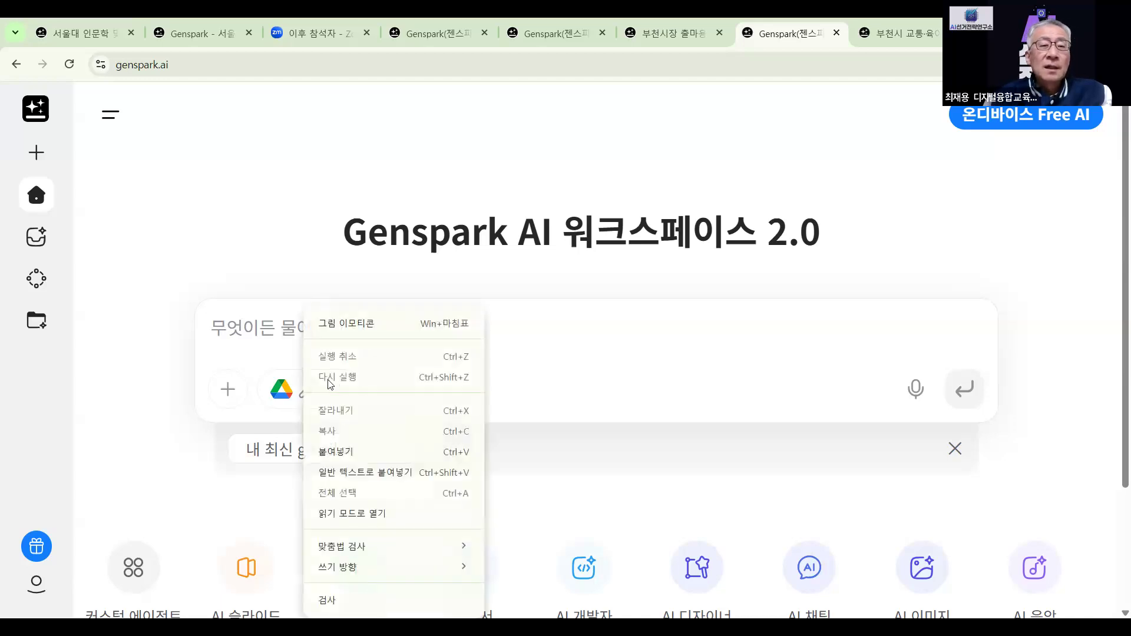
click(353, 452)
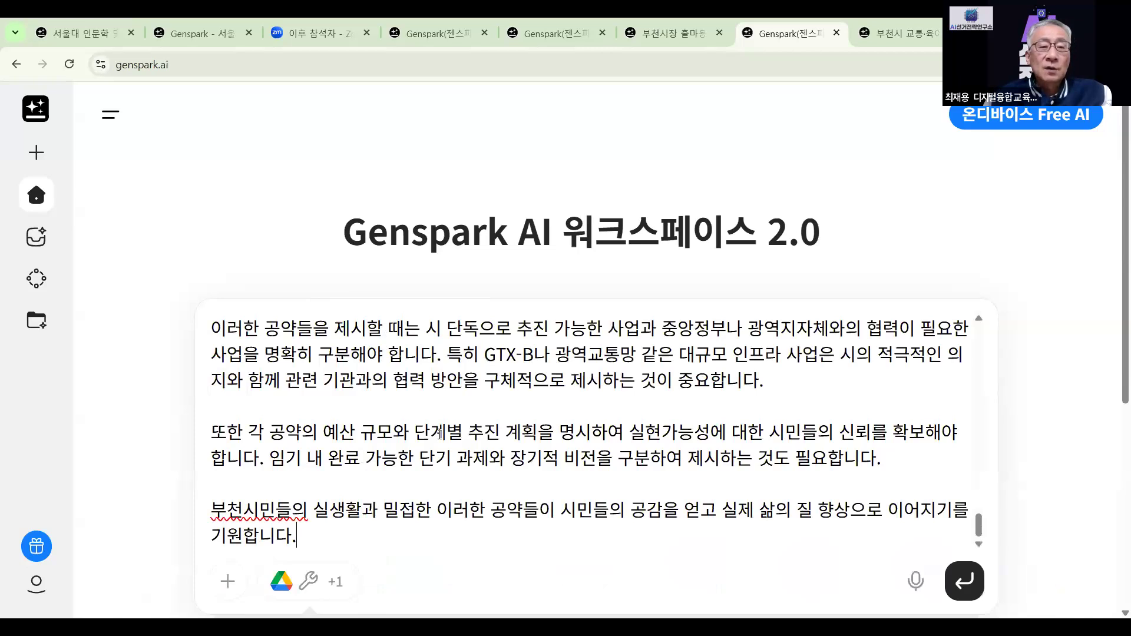
scroll(440, 434, down, 5)
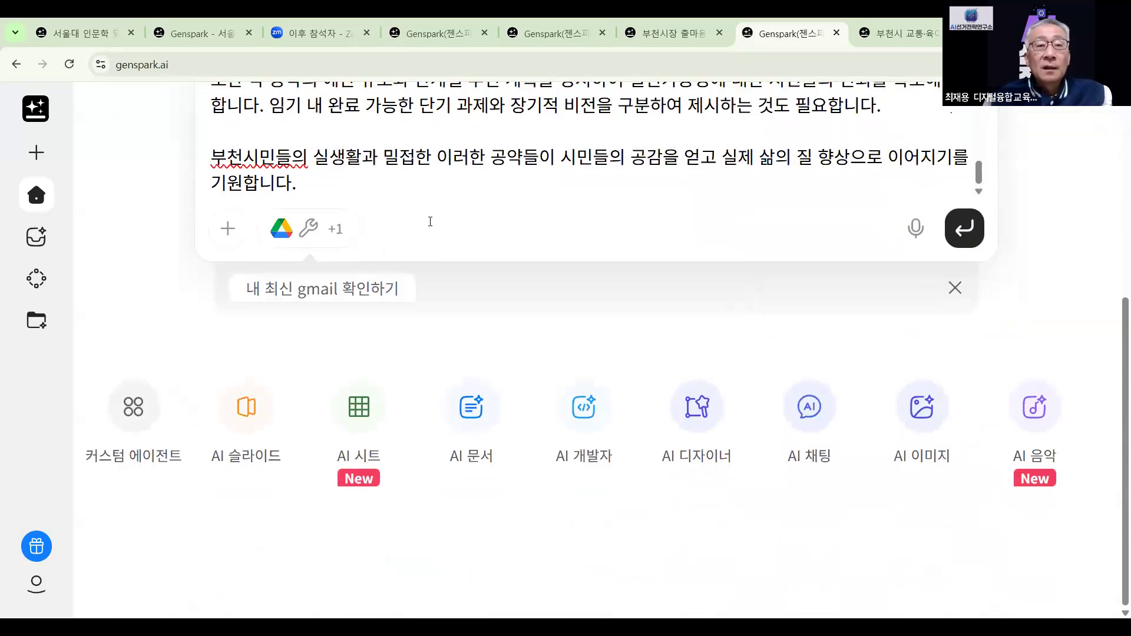
scroll(430, 221, up, 3)
Add the request '이 내용으로 홈페이지에 들어갈 상세페이지 5장 만들어줘' after the pasted pledges
text(ㅇ)
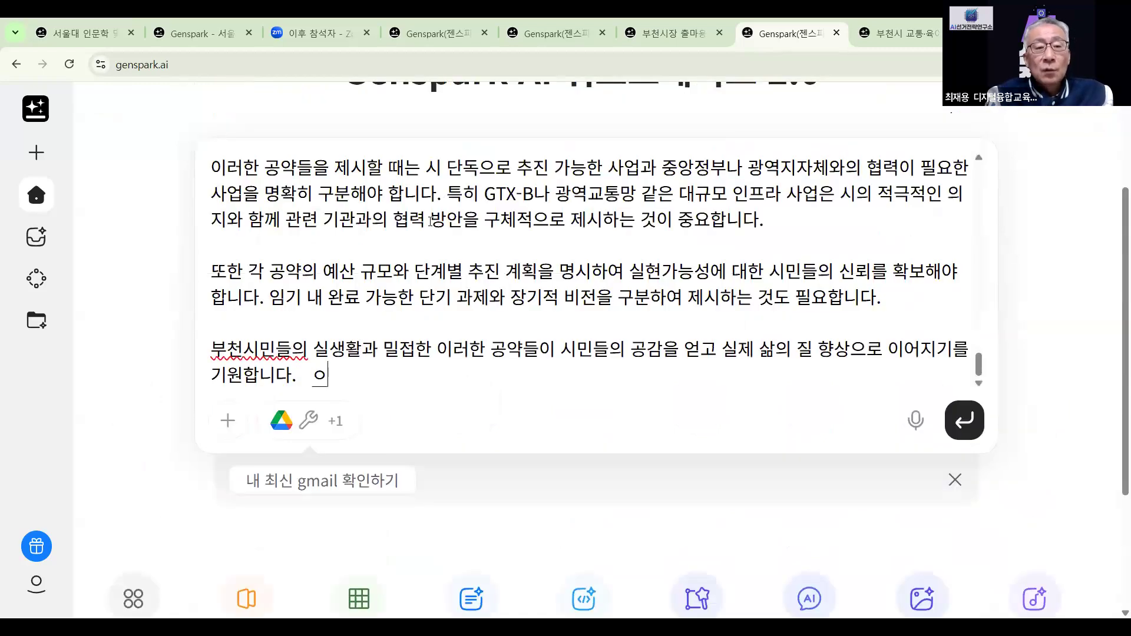
text(ㅣ  내용)
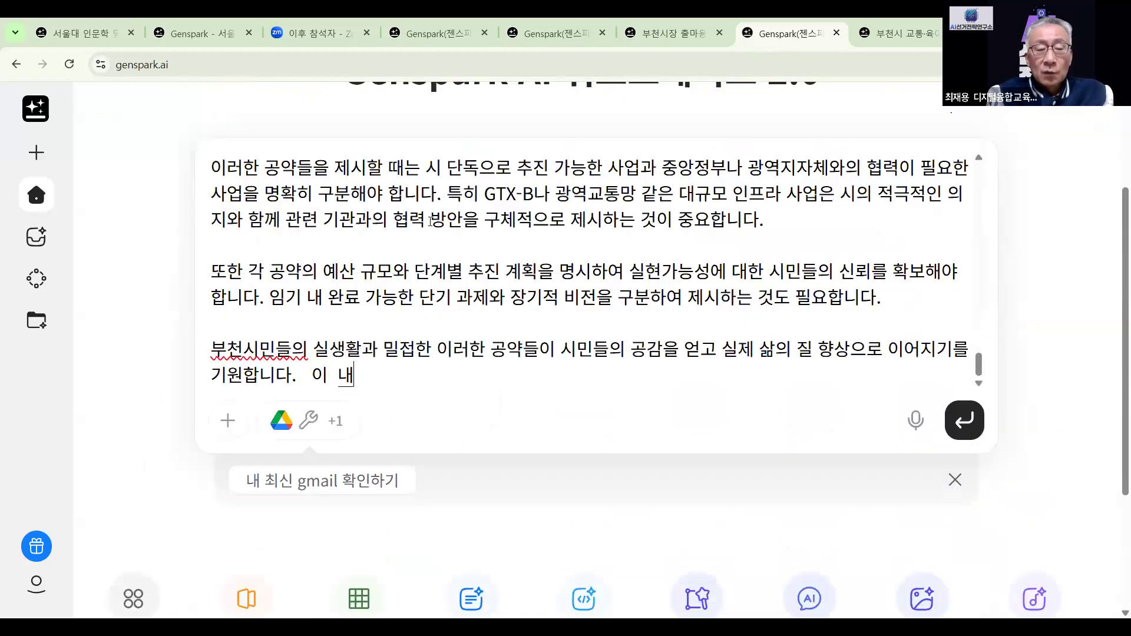
text(ㅇ로)
key(BackSpace)
key(BackSpace)
text(으로)
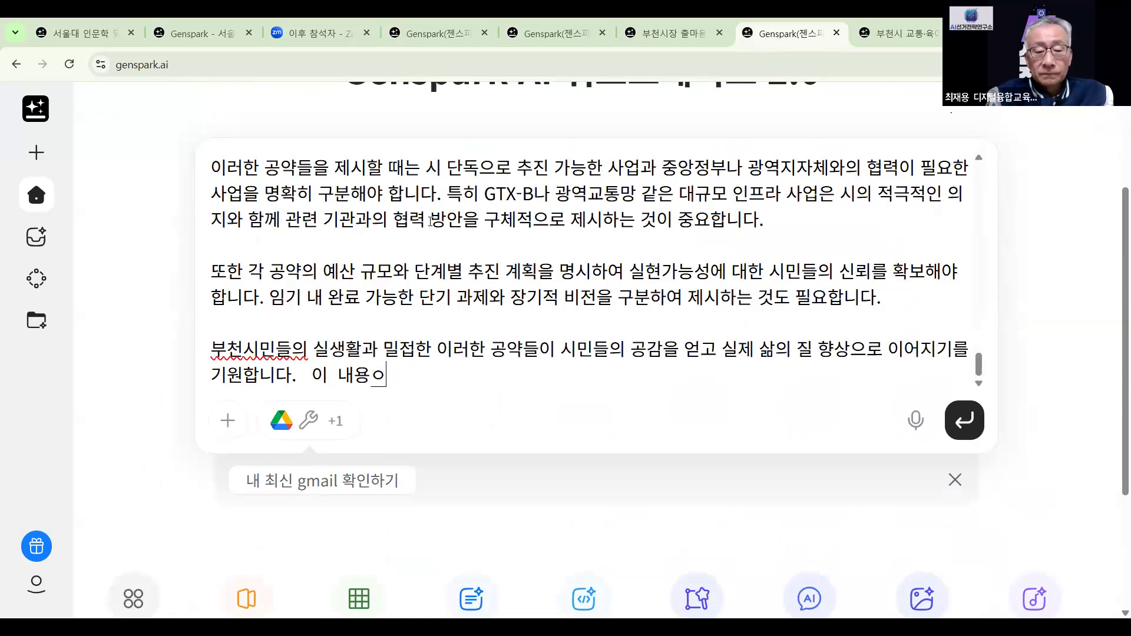
text( 홈ㅍ)
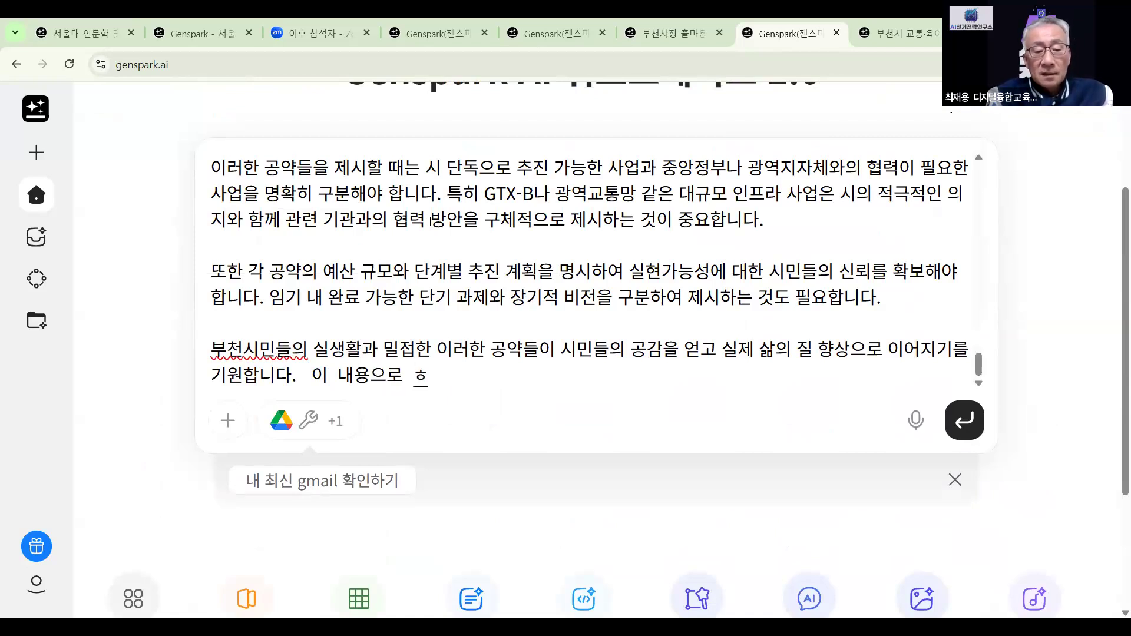
text(ㅔ잇)
text(ㅣ에 )
text(들ㅇ)
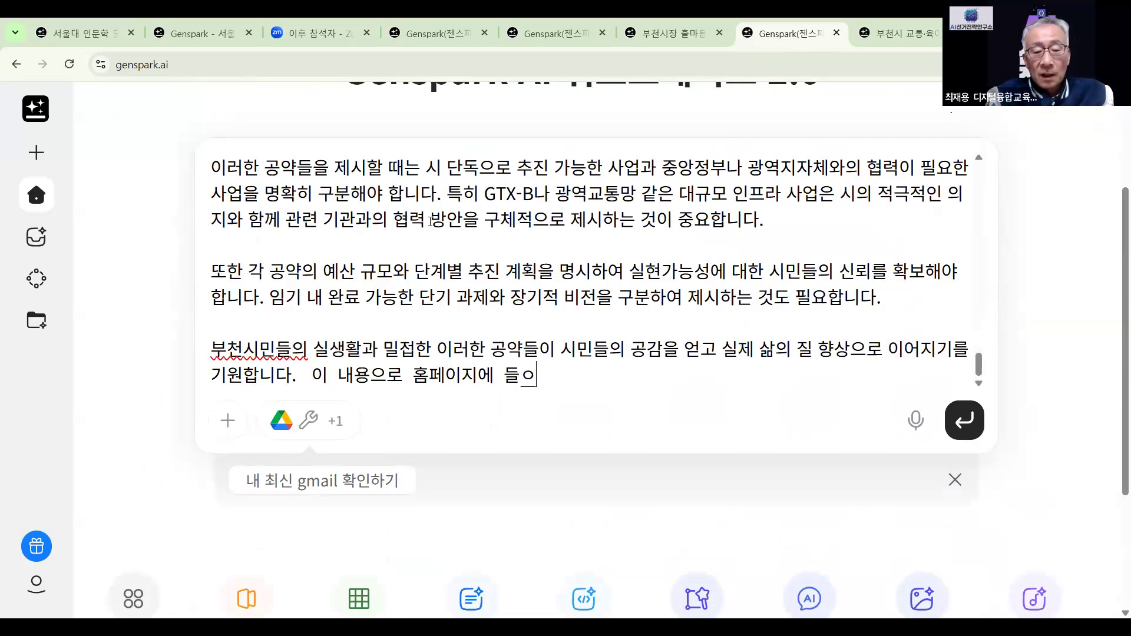
text(ㅏ)
key(BackSpace)
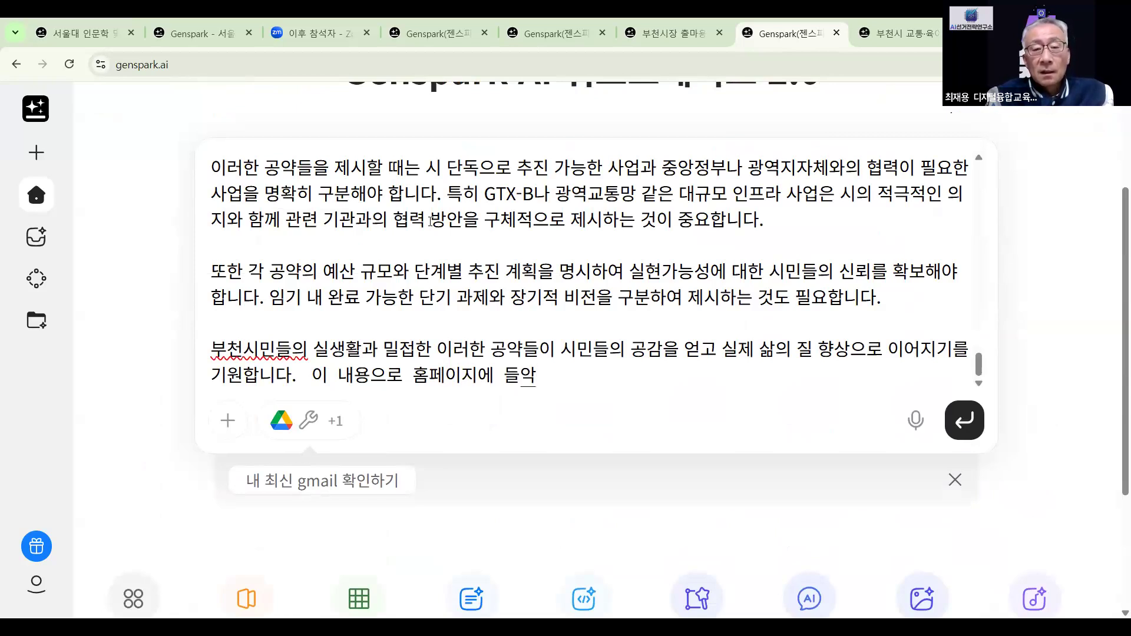
text(어갈 사)
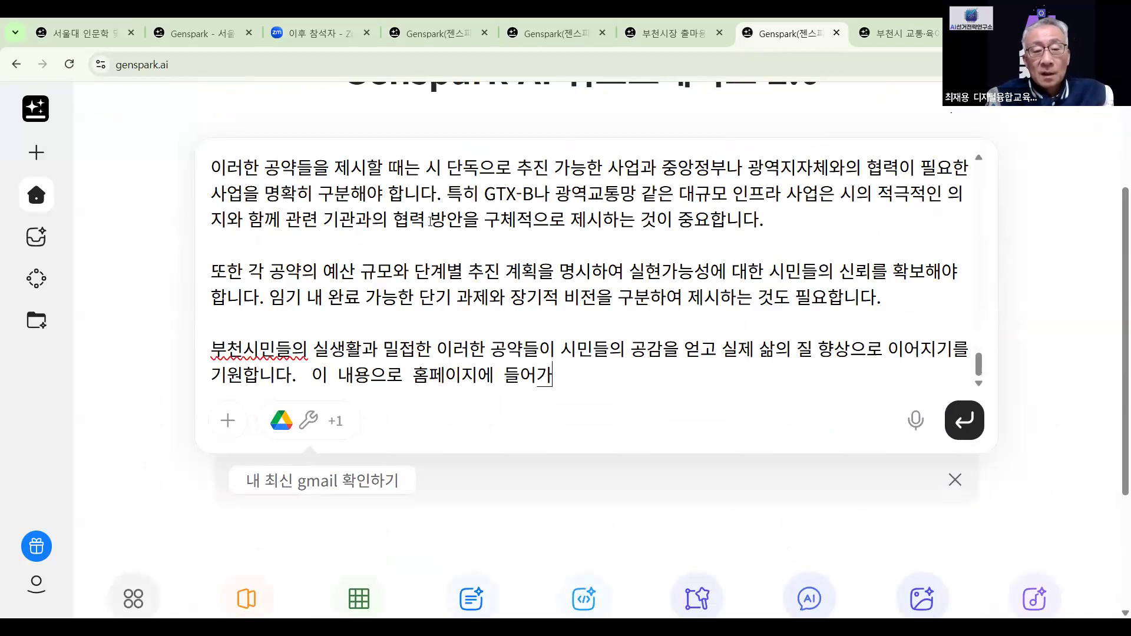
text(ㅇ세페)
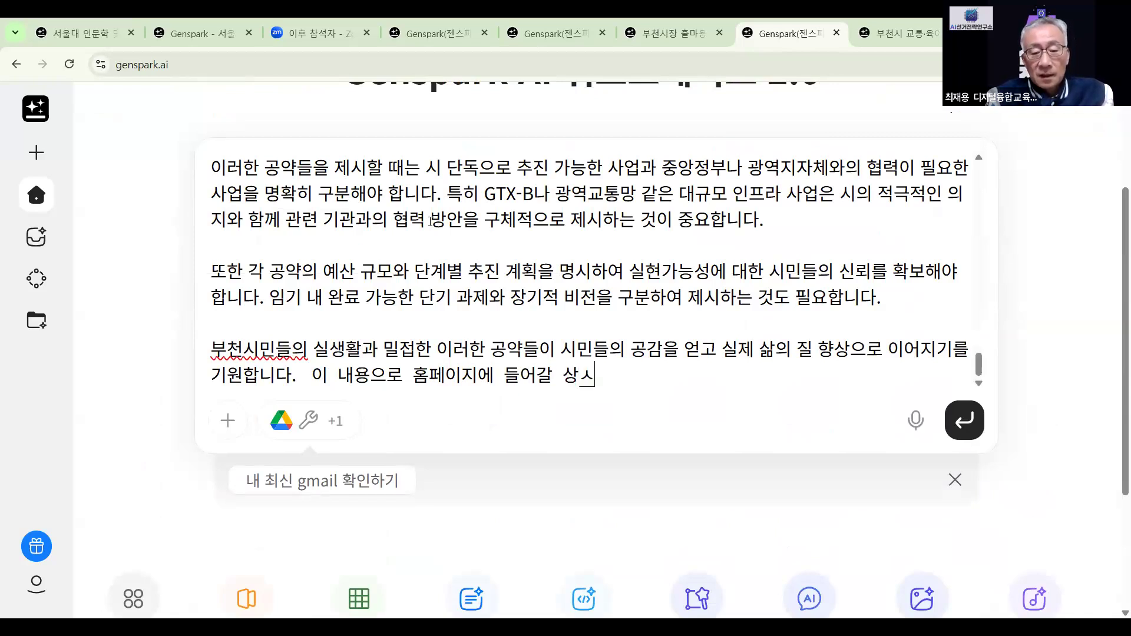
text(이지)
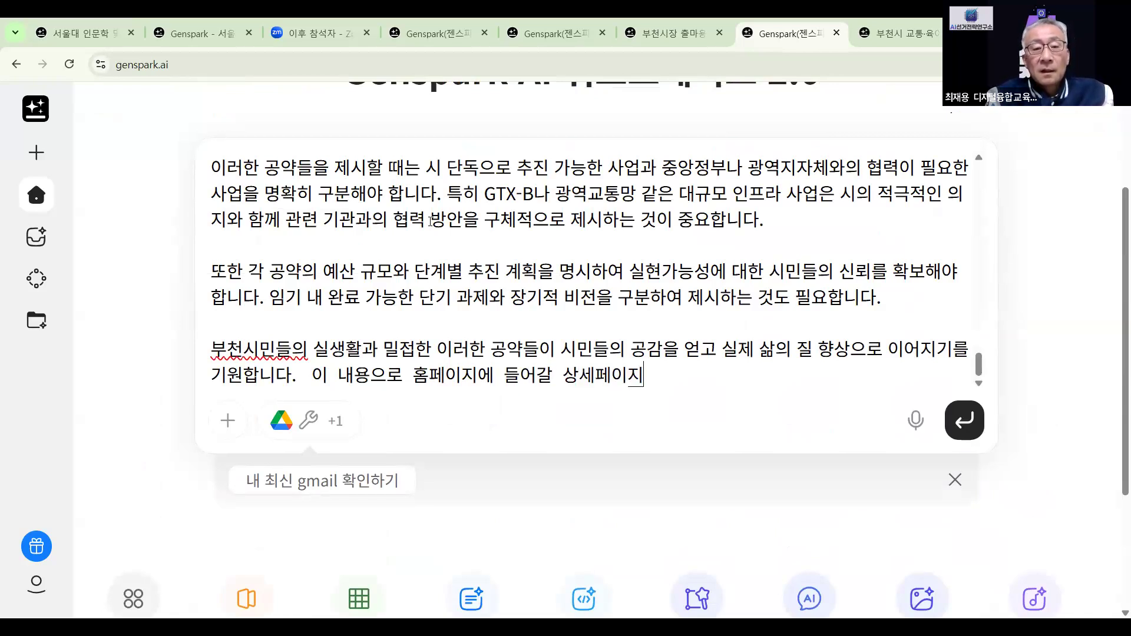
text( 5장 마)
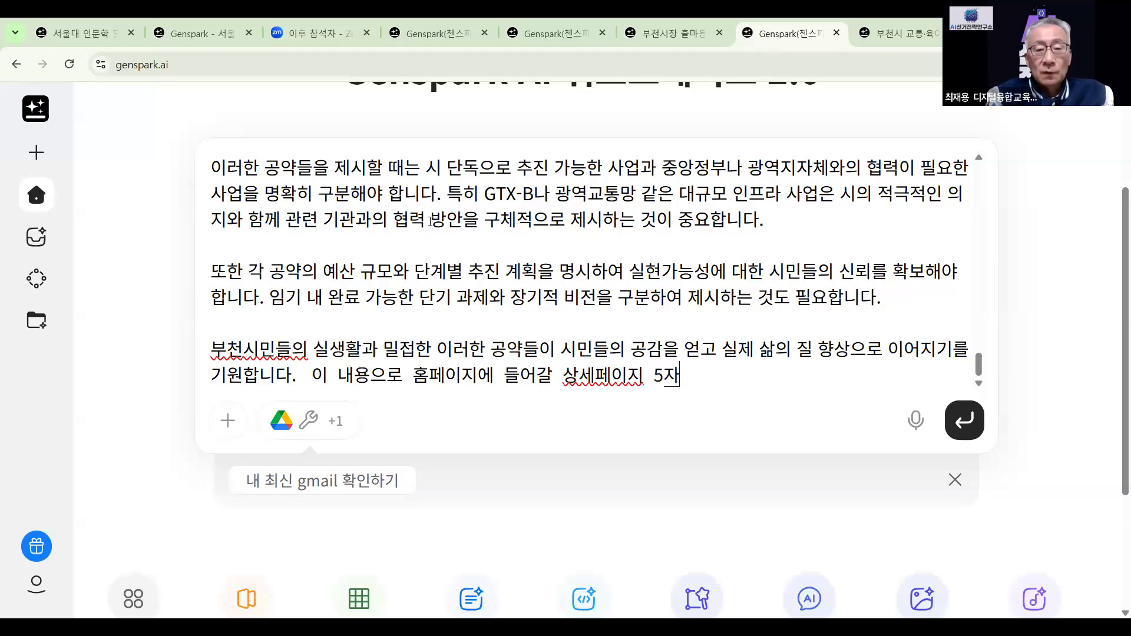
text(ㄴ들워)
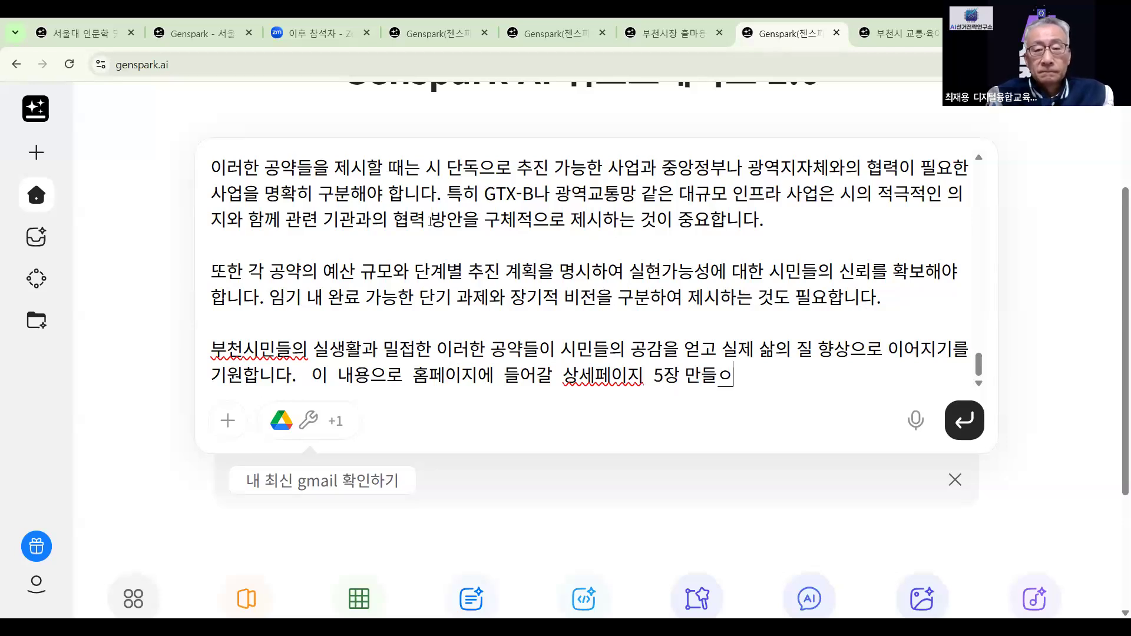
key(BackSpace)
text(어주)
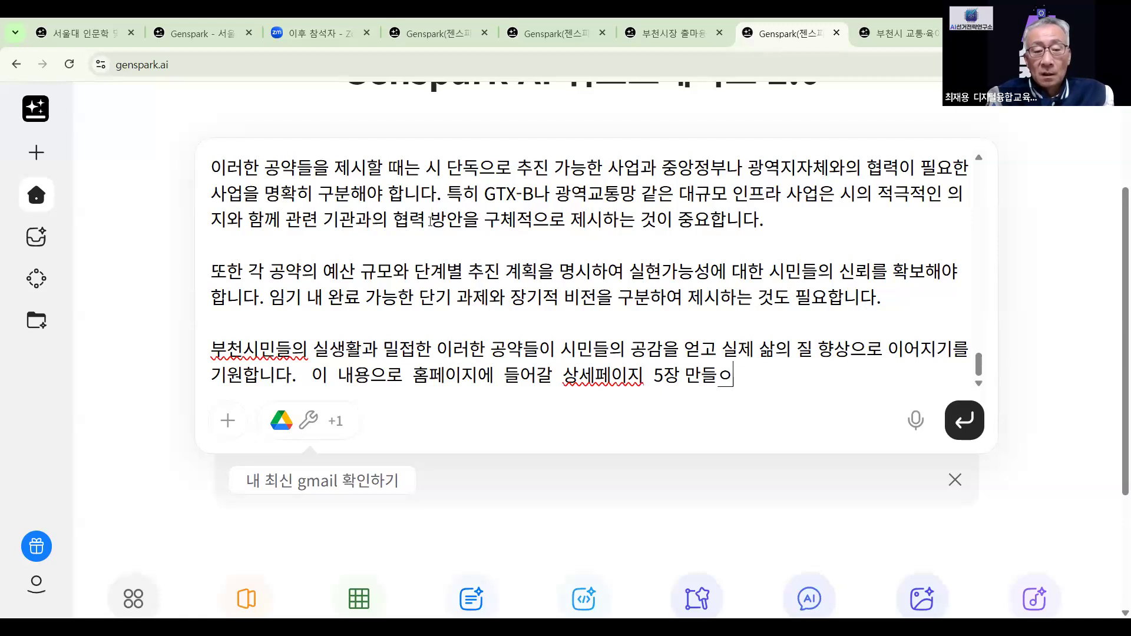
text(ㅓ)
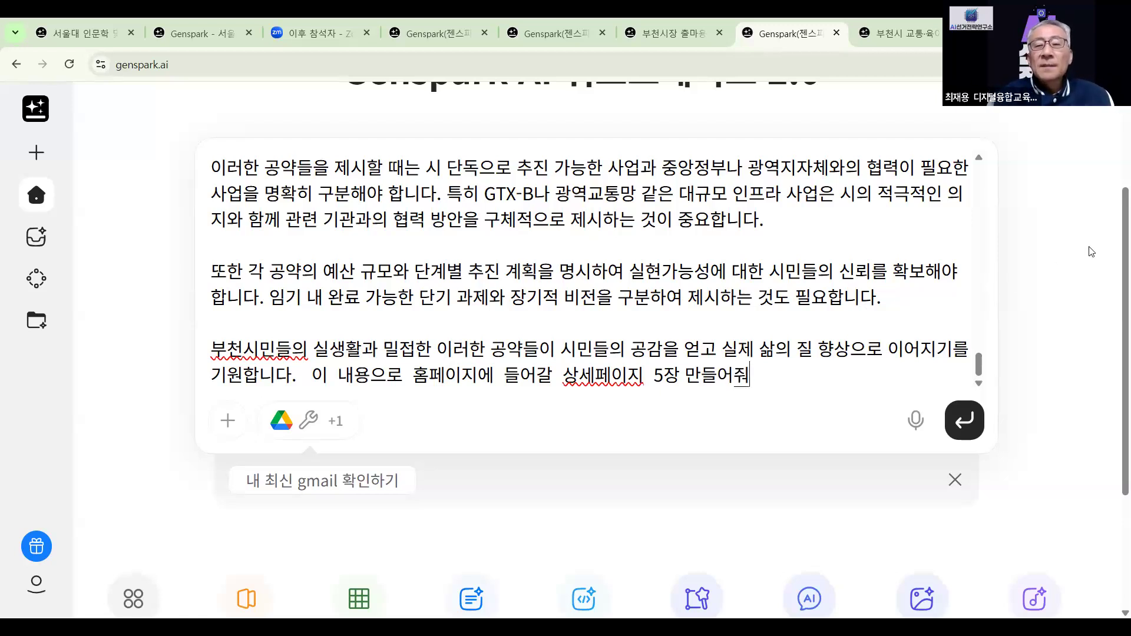
Submit the detail-page request and follow the agent building the '시민과 함께하는 부천' index.html preview
click(964, 420)
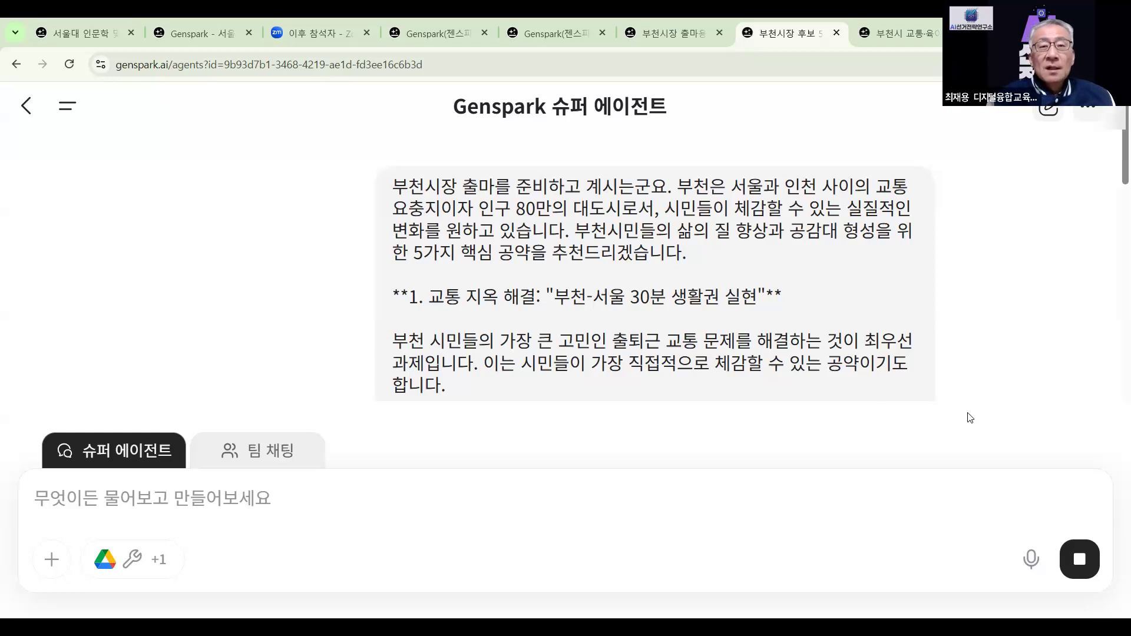
scroll(632, 229, down, 6)
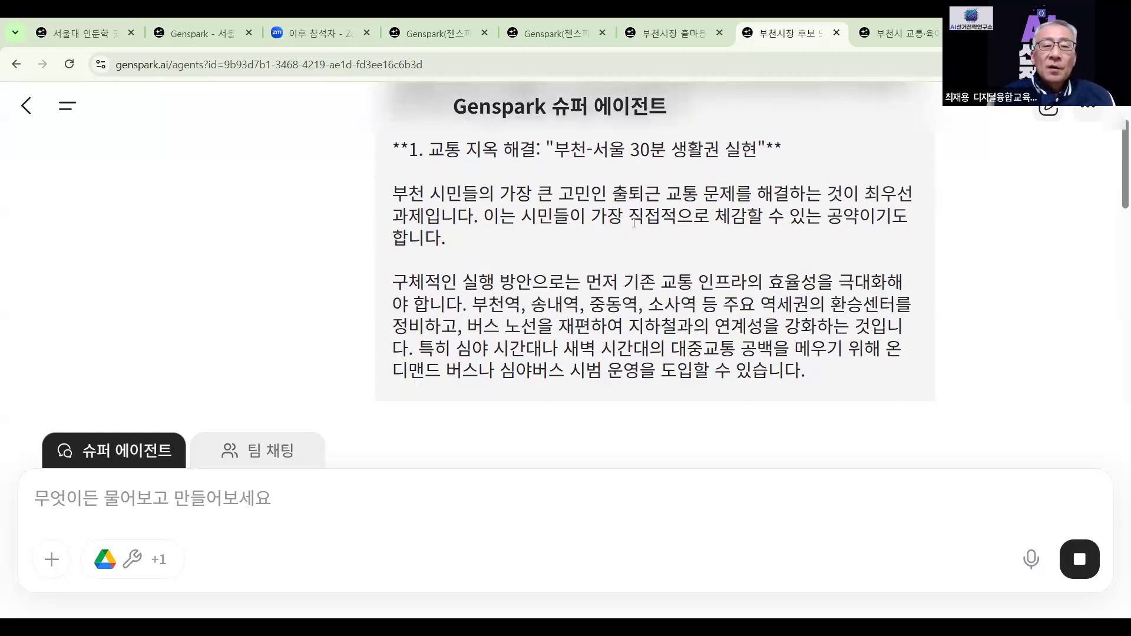
scroll(632, 229, down, 10)
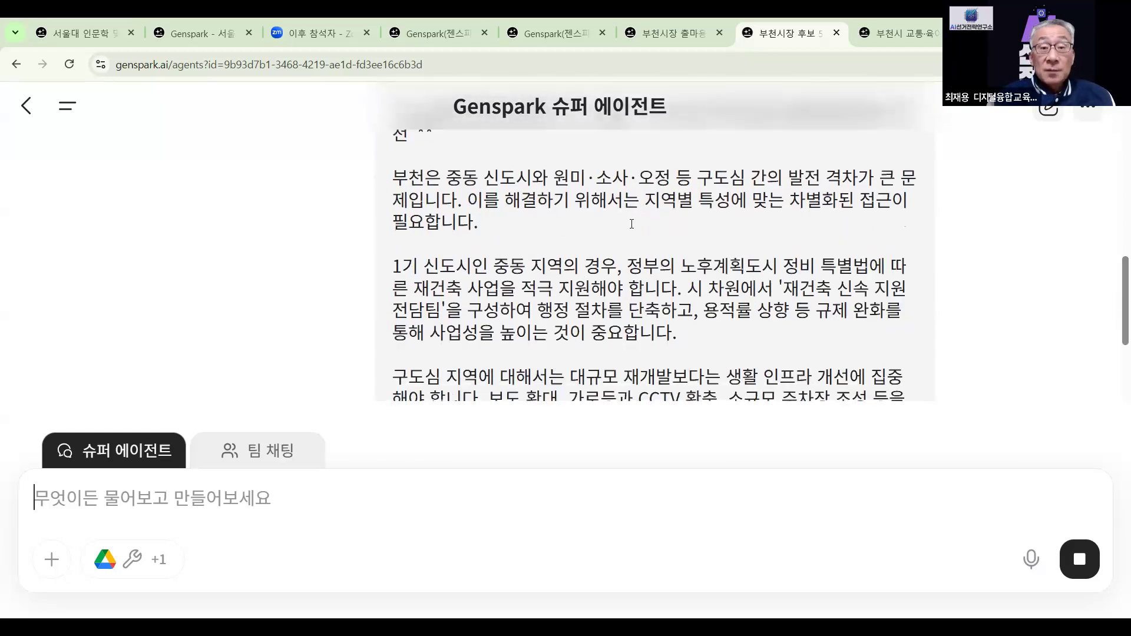
scroll(631, 224, down, 3)
scroll(631, 224, down, 10)
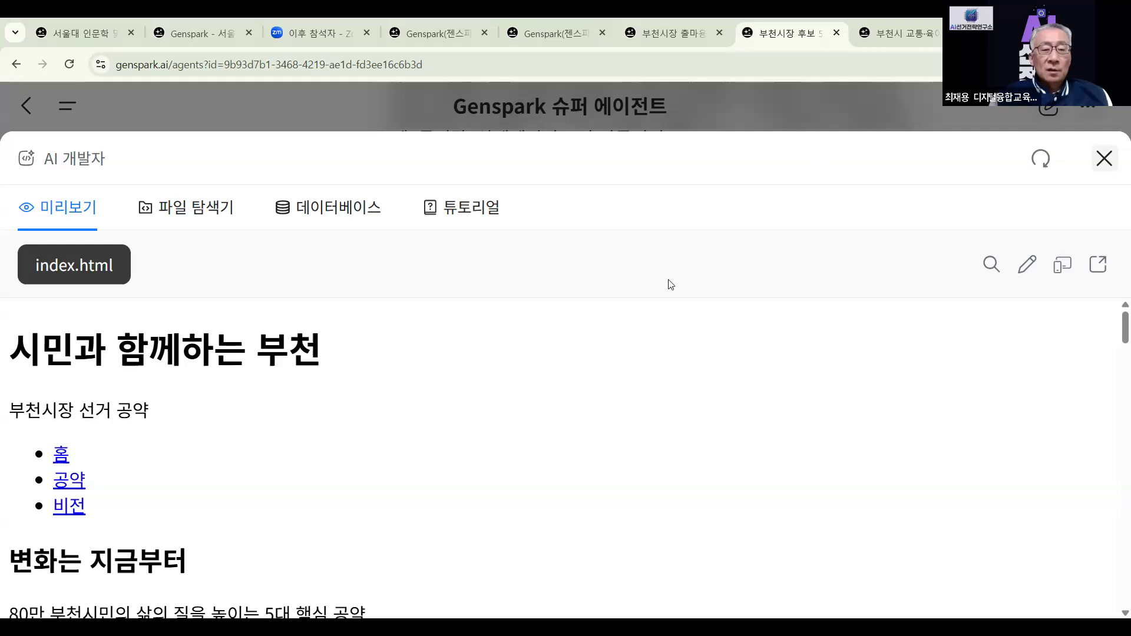
scroll(463, 512, down, 6)
scroll(460, 509, down, 3)
scroll(460, 510, up, 9)
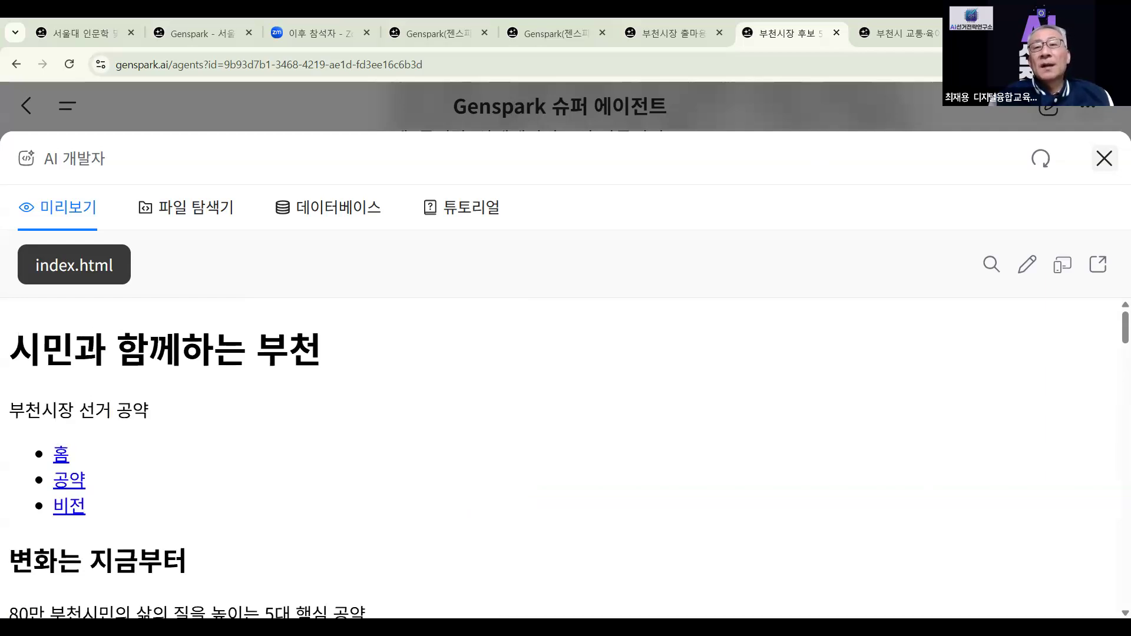
In a new tab, search Google for '젠스파크 ai' and open the Genspark.ai site
key(ctrl+t)
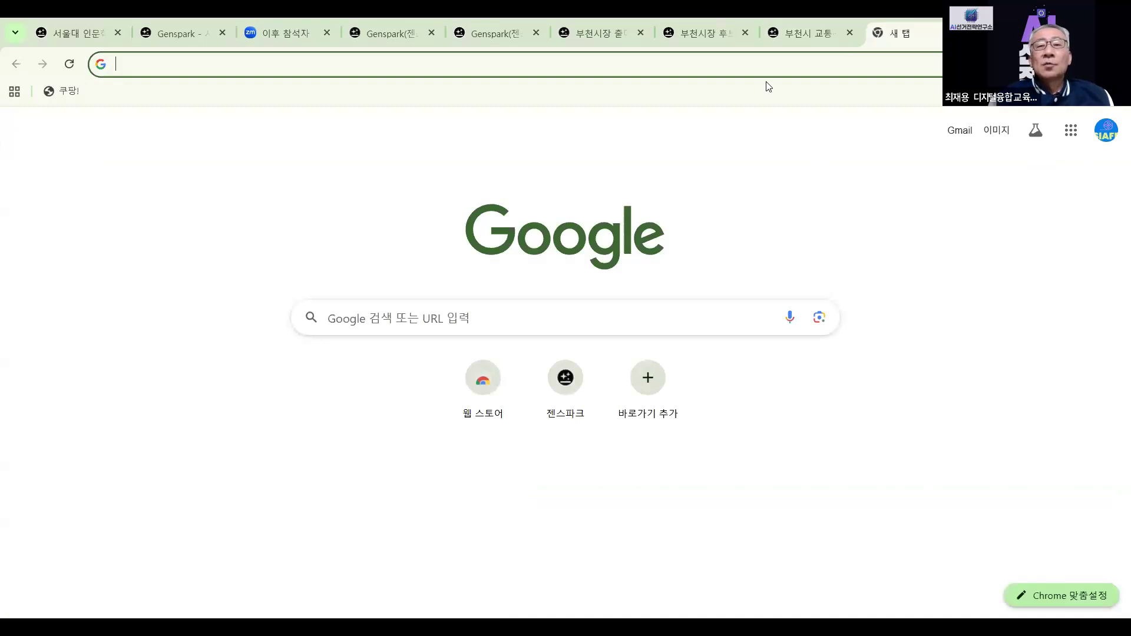
click(792, 104)
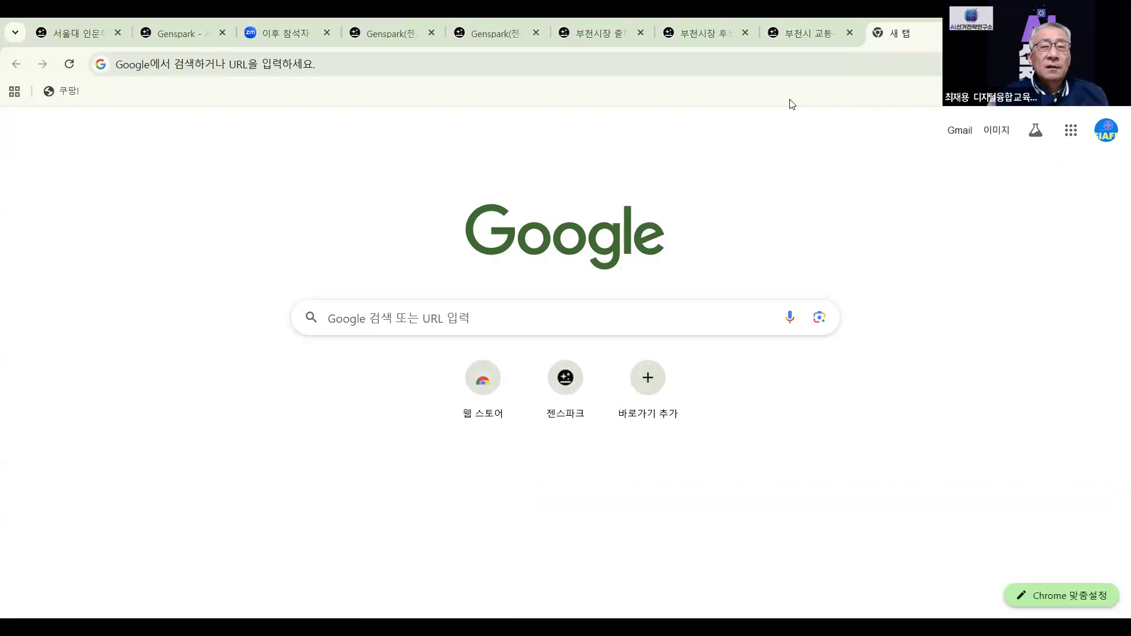
click(424, 302)
text(젠스)
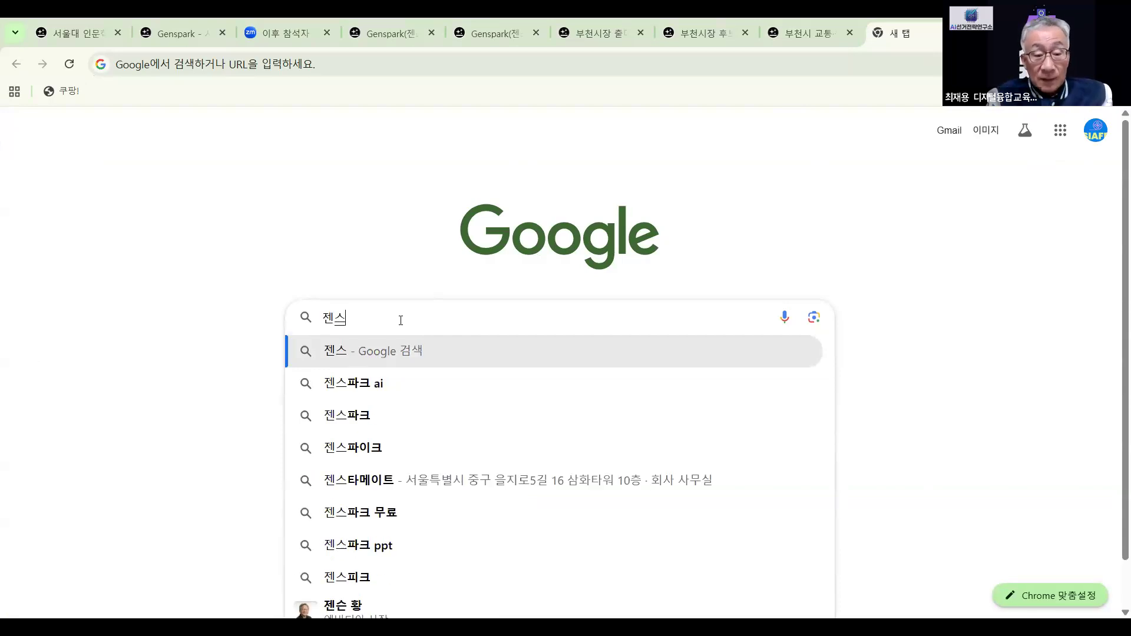
text(파크)
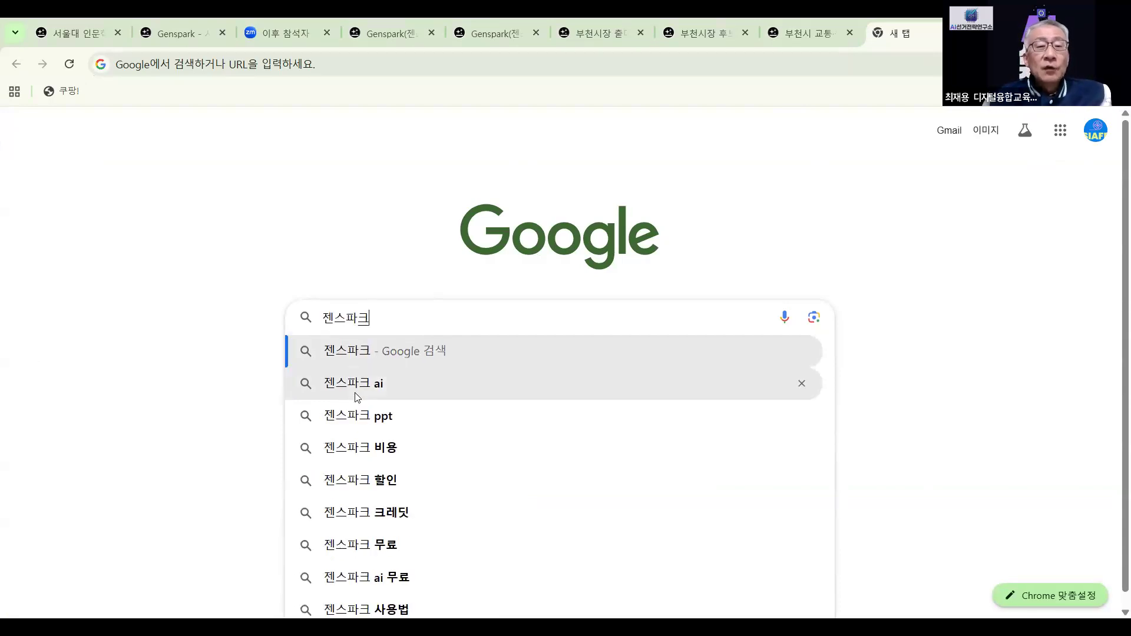
click(357, 394)
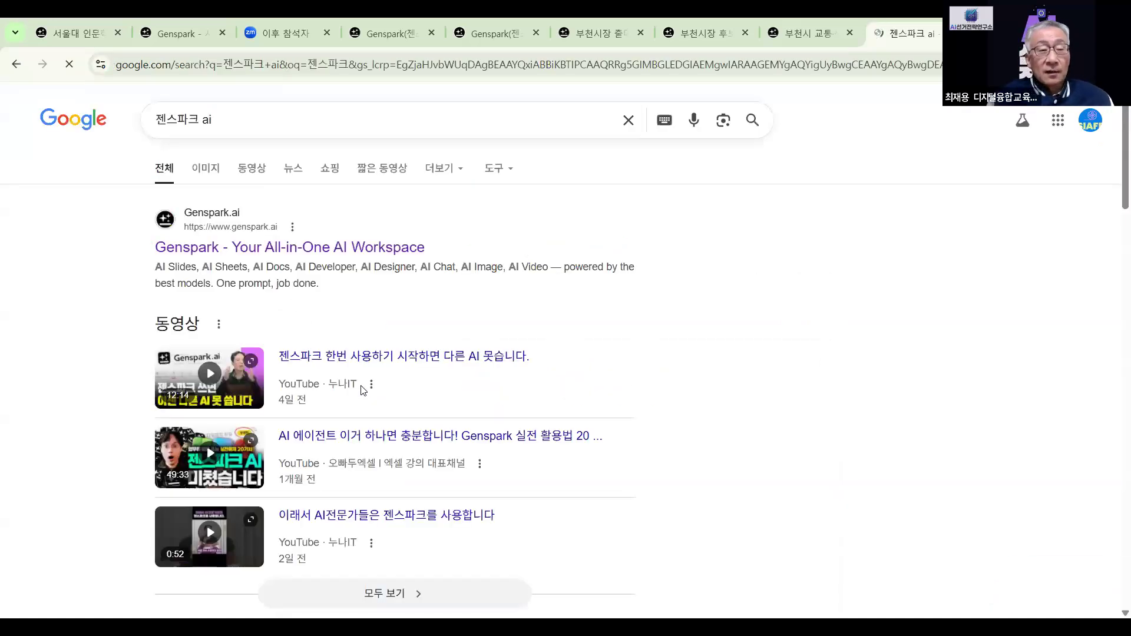
click(377, 251)
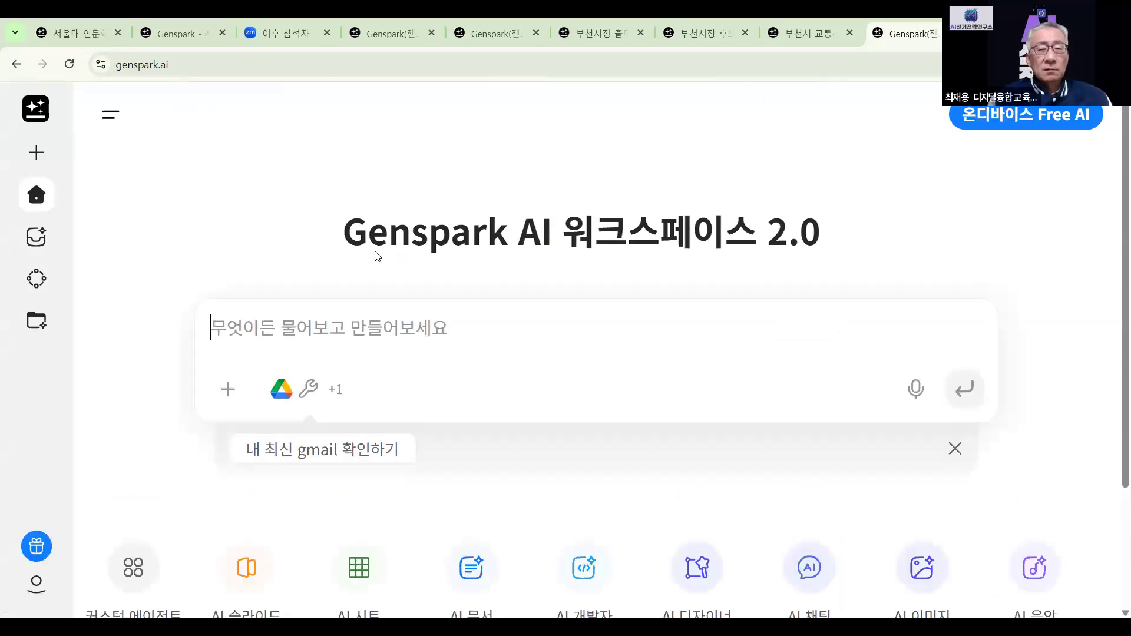
Paste the pledge text and start typing a request for a 3-minute Bucheon mayoral TV debate speech
right_click(353, 324)
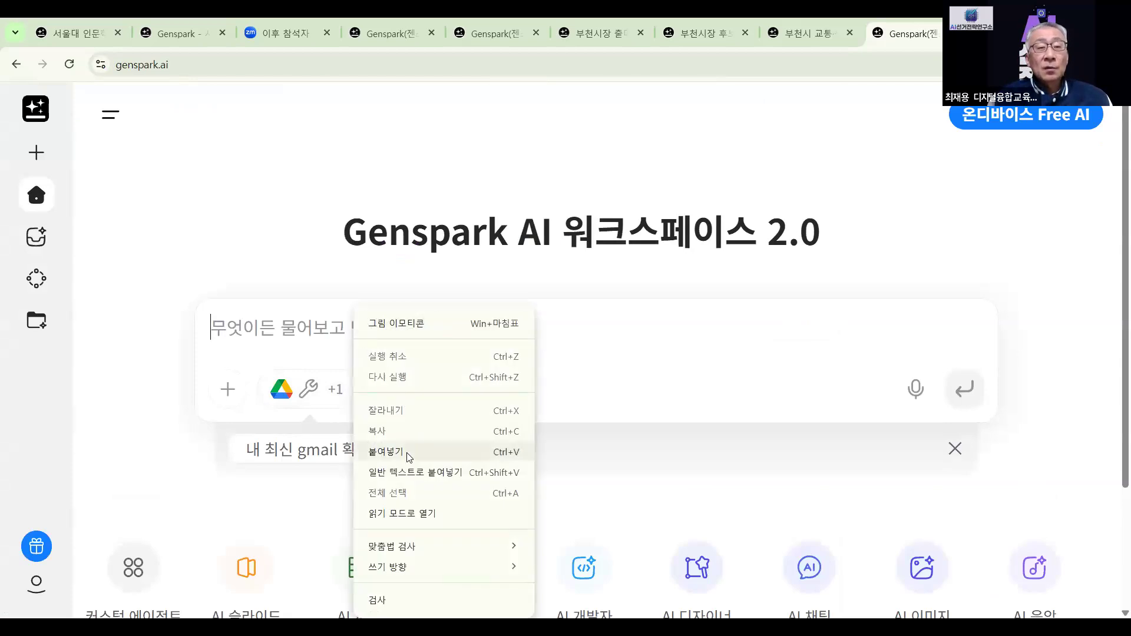
click(409, 452)
scroll(381, 414, down, 3)
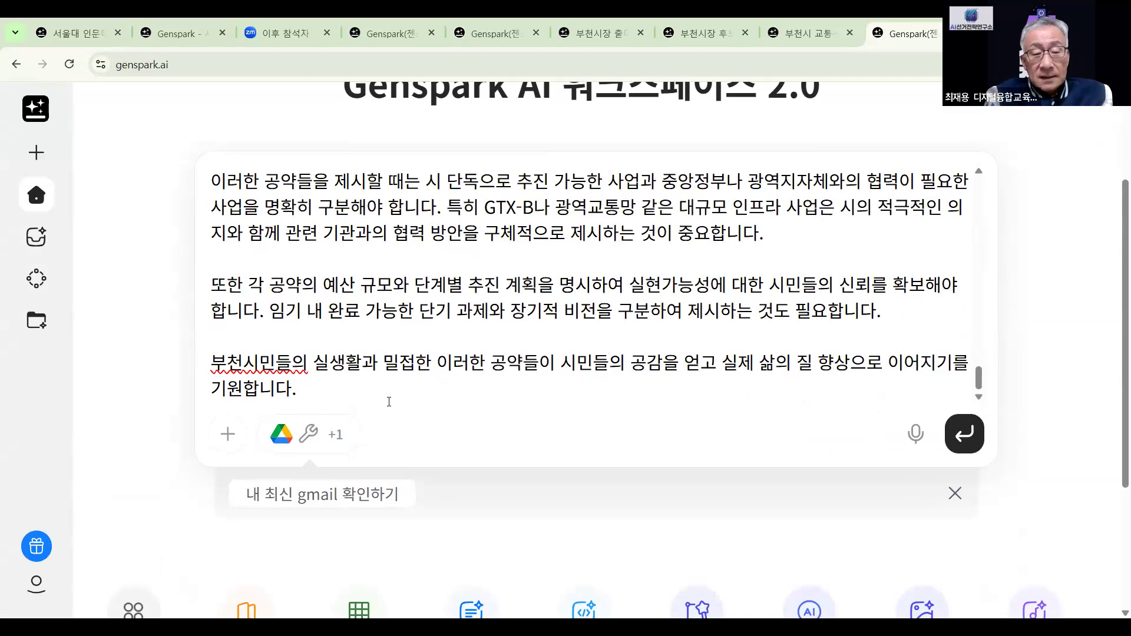
text(부천)
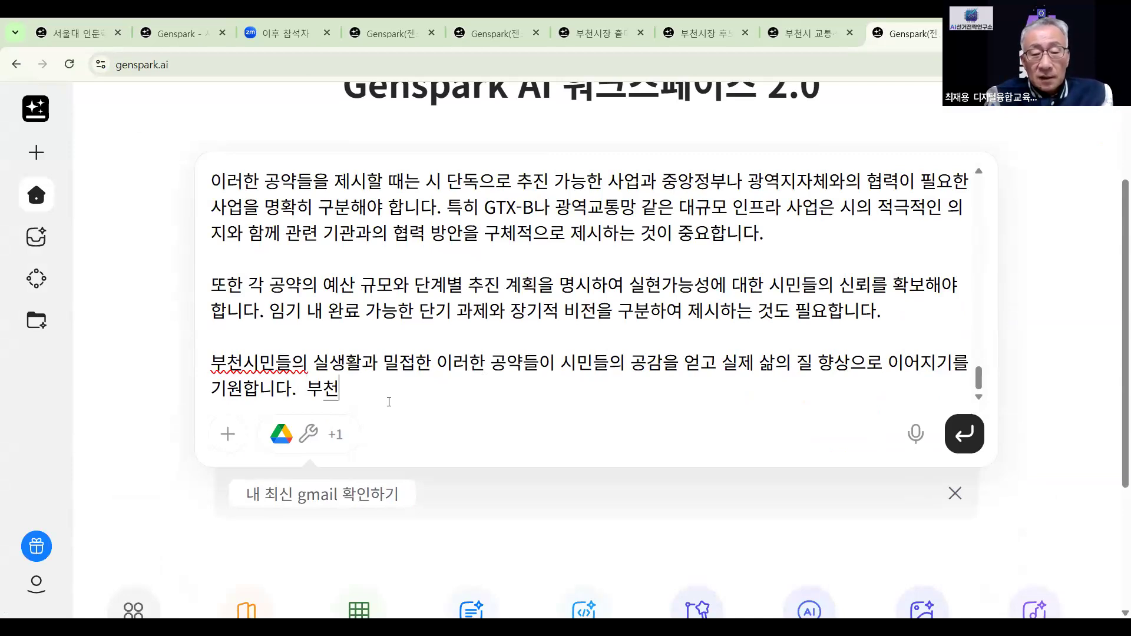
text(시자ㅇ 선거)
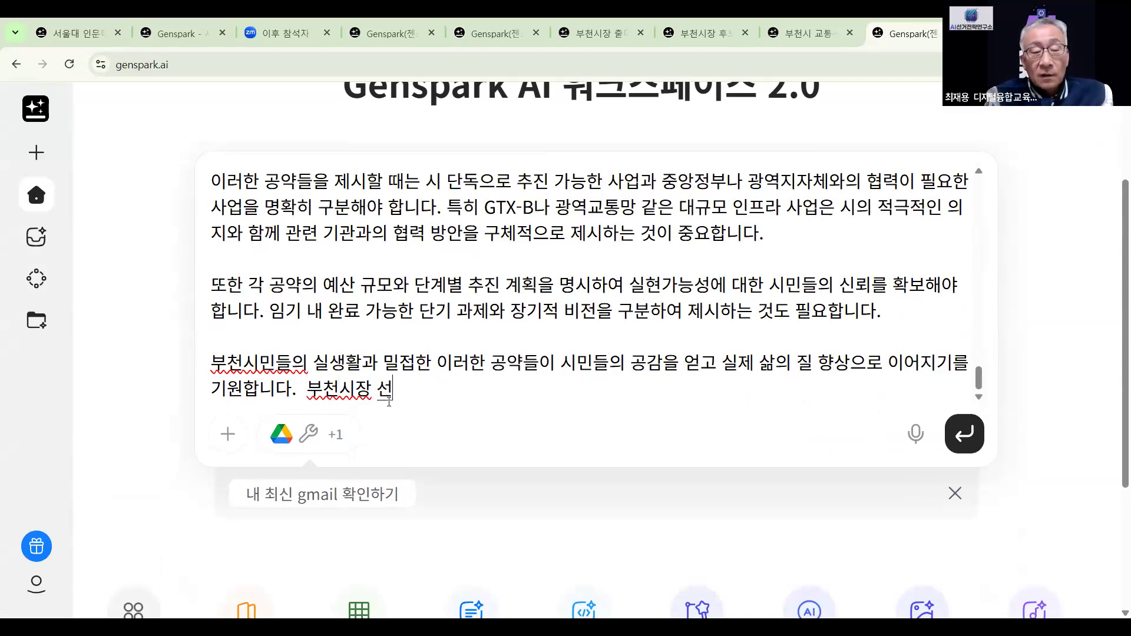
text( TV )
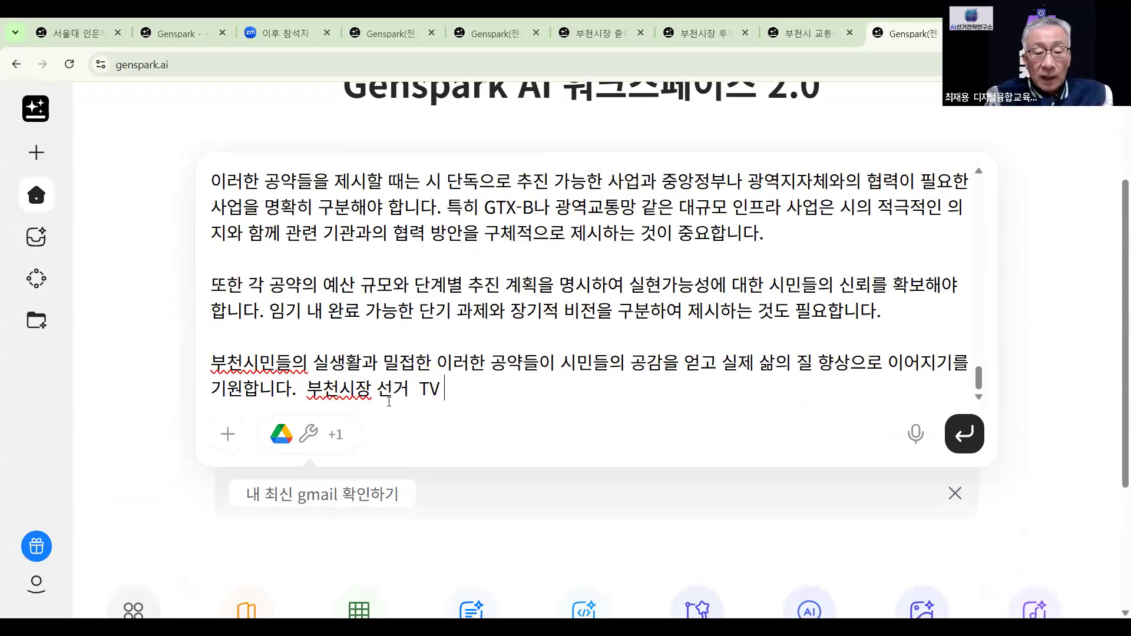
text(XHFHD)
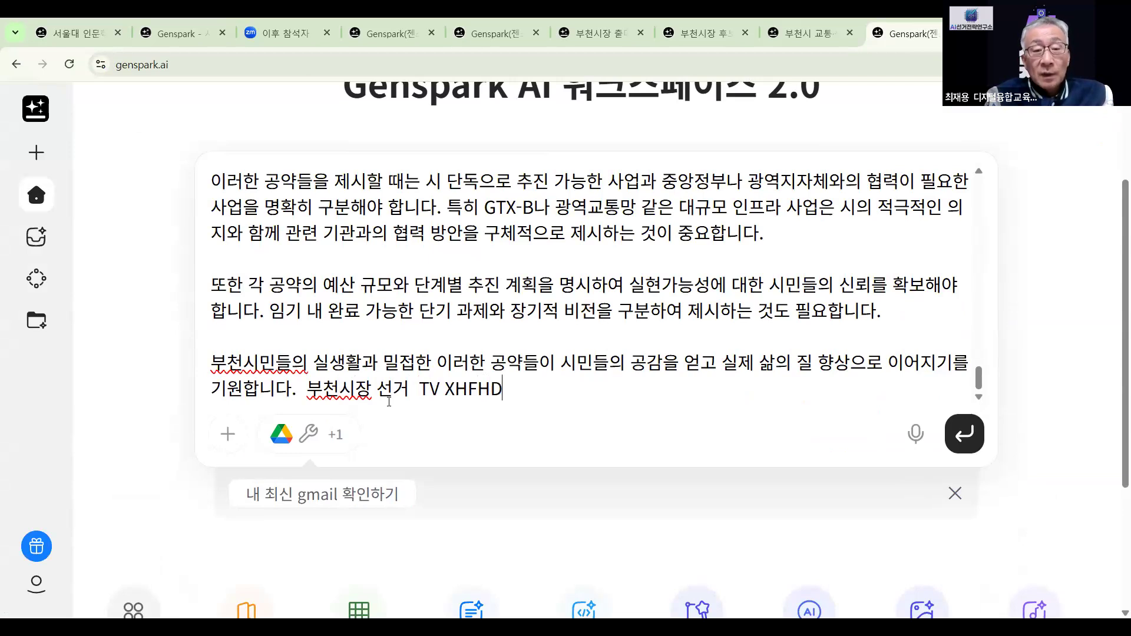
key(BackSpace)
key(BackSpace)
key(BackSpace)
key(BackSpace)
key(BackSpace)
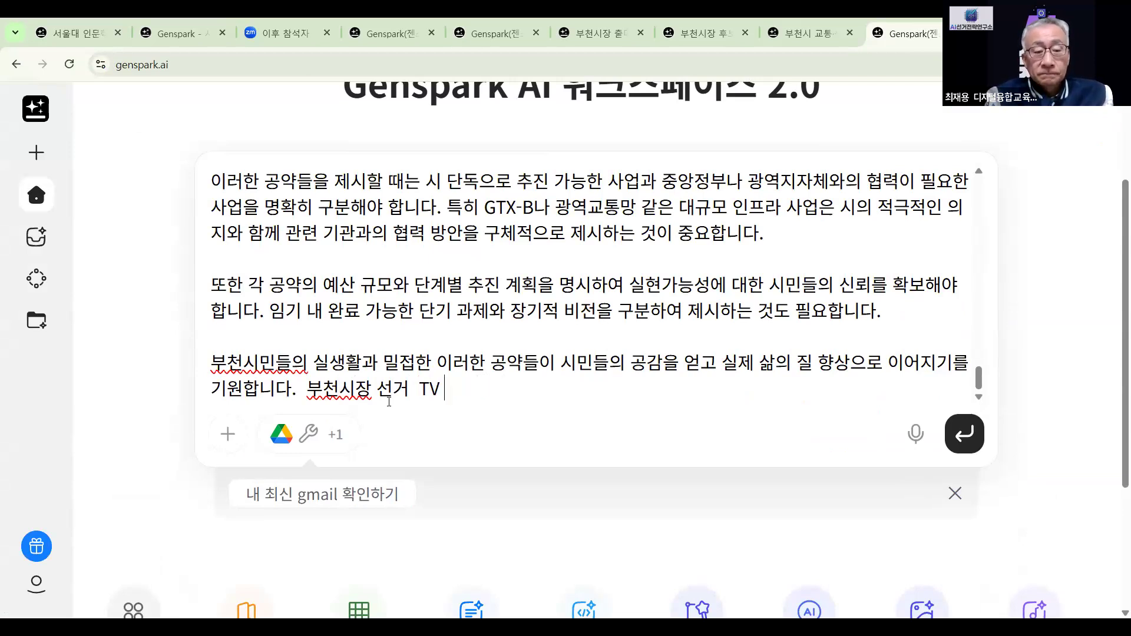
text(XHFH)
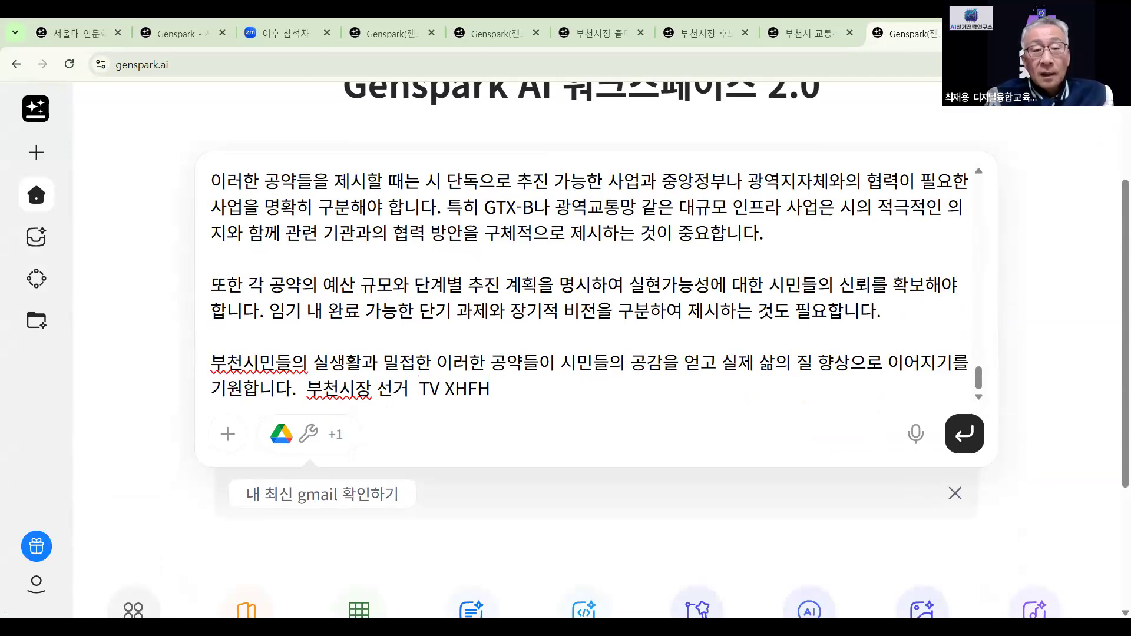
key(BackSpace)
key(BackSpace)
key(BackSpace)
key(BackSpace)
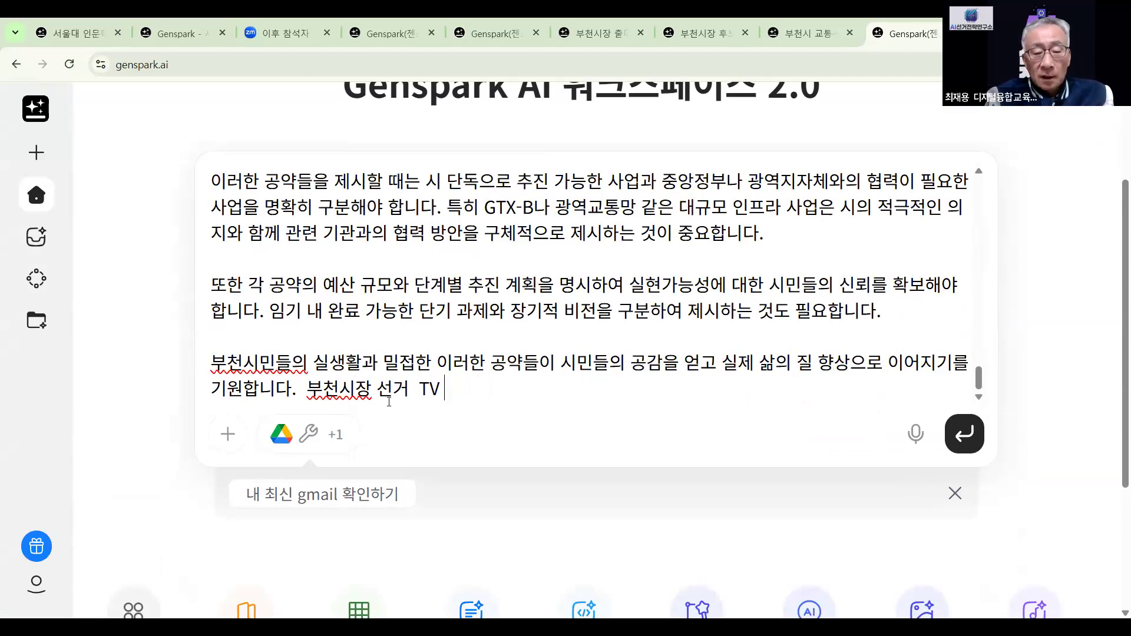
text(토론에 )
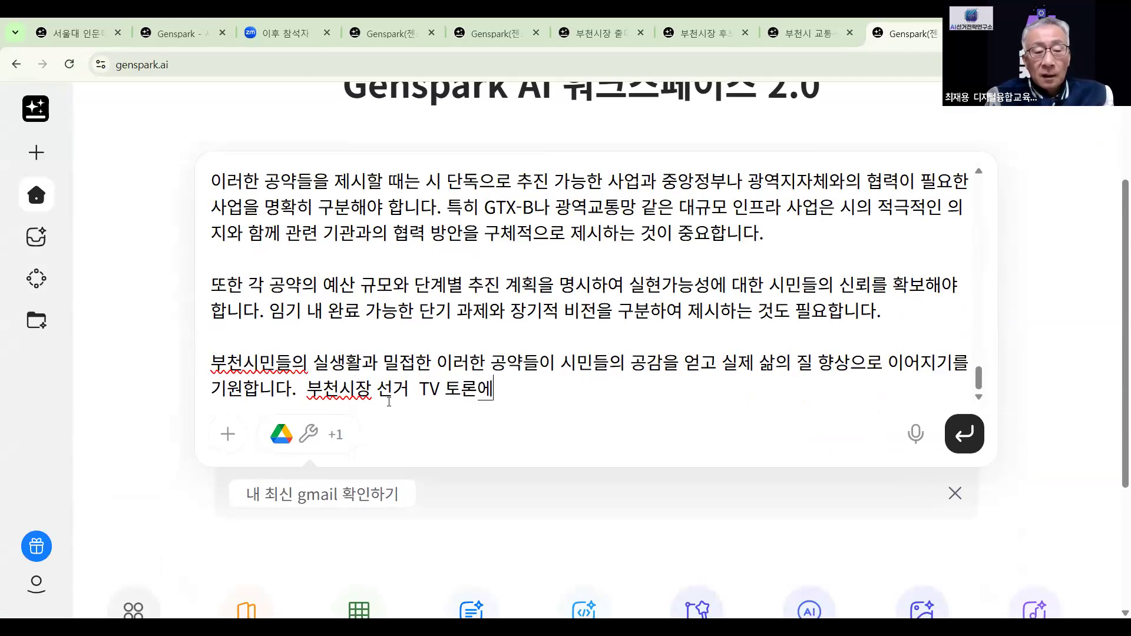
text(나가서 )
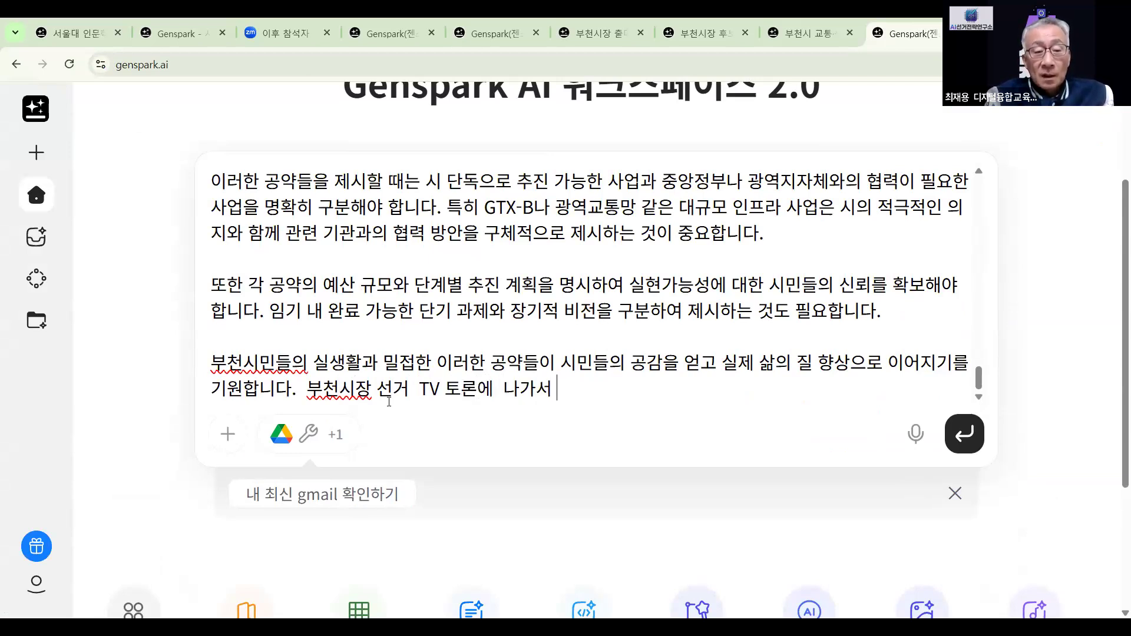
text(3분 )
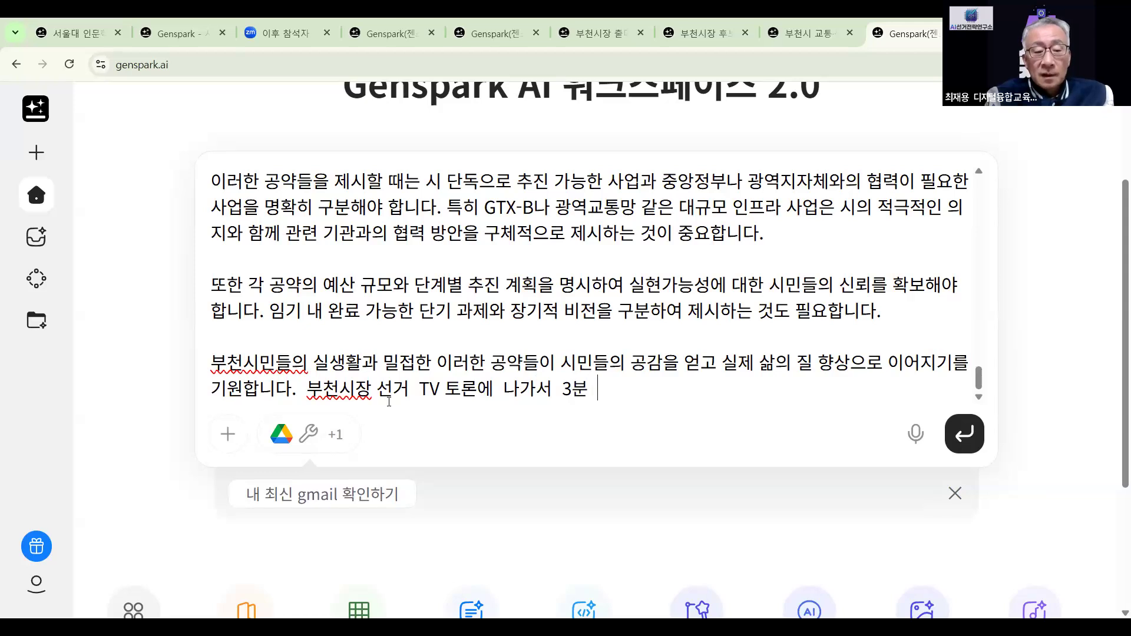
text(영설할)
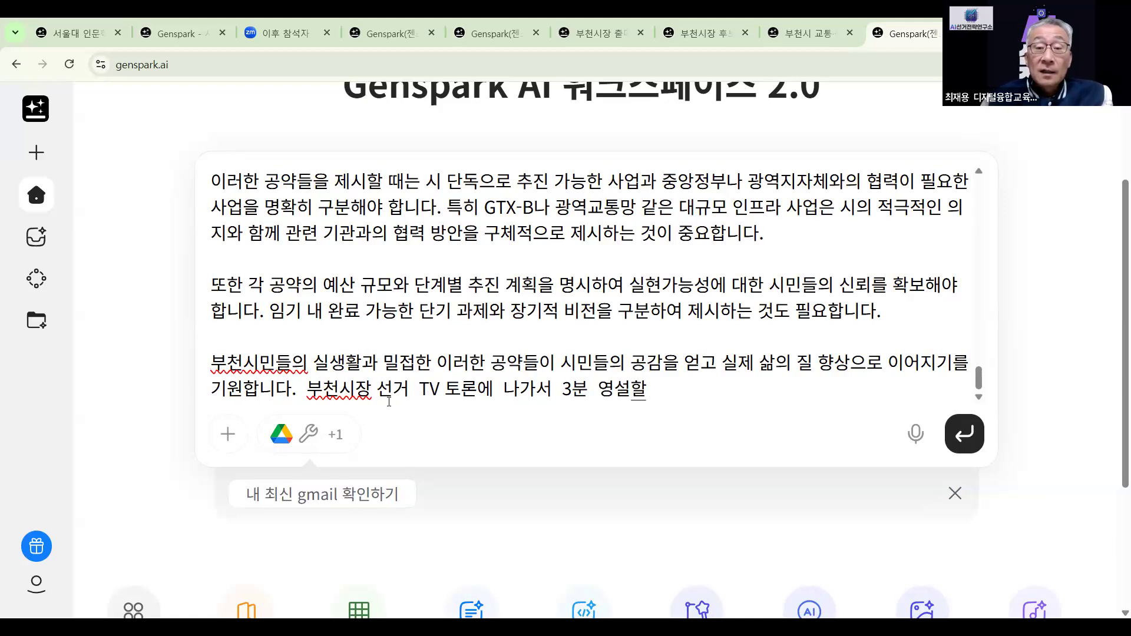
Correct '연설문', add the candidate's name and 14-year Bucheon residence, and submit the request
click(611, 396)
key(BackSpace)
text(여)
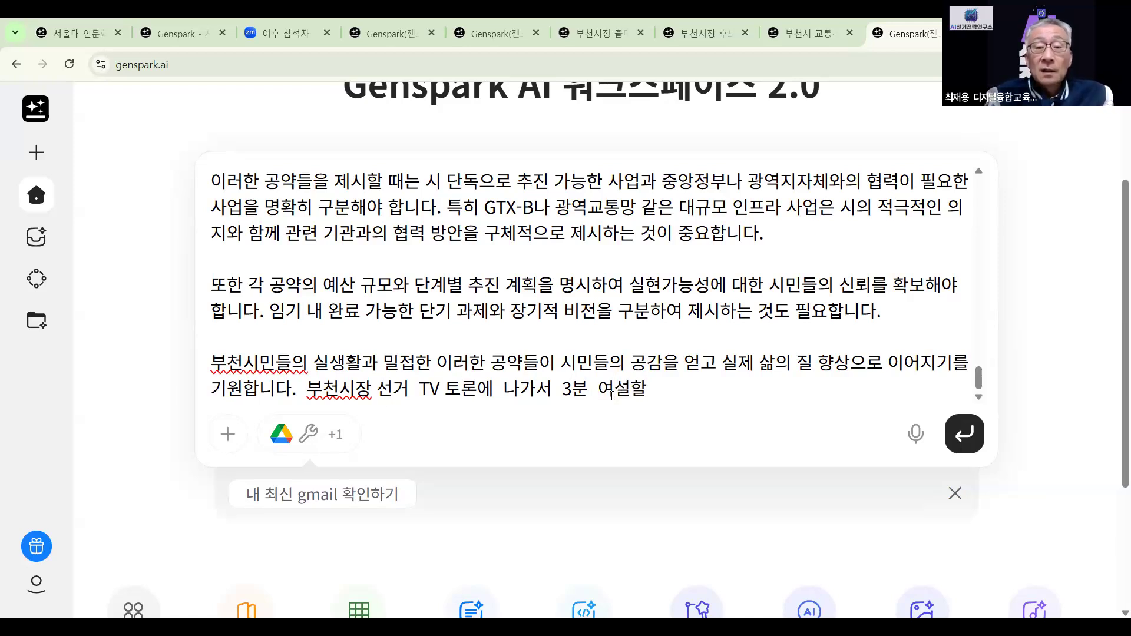
text(ㄴ)
click(697, 391)
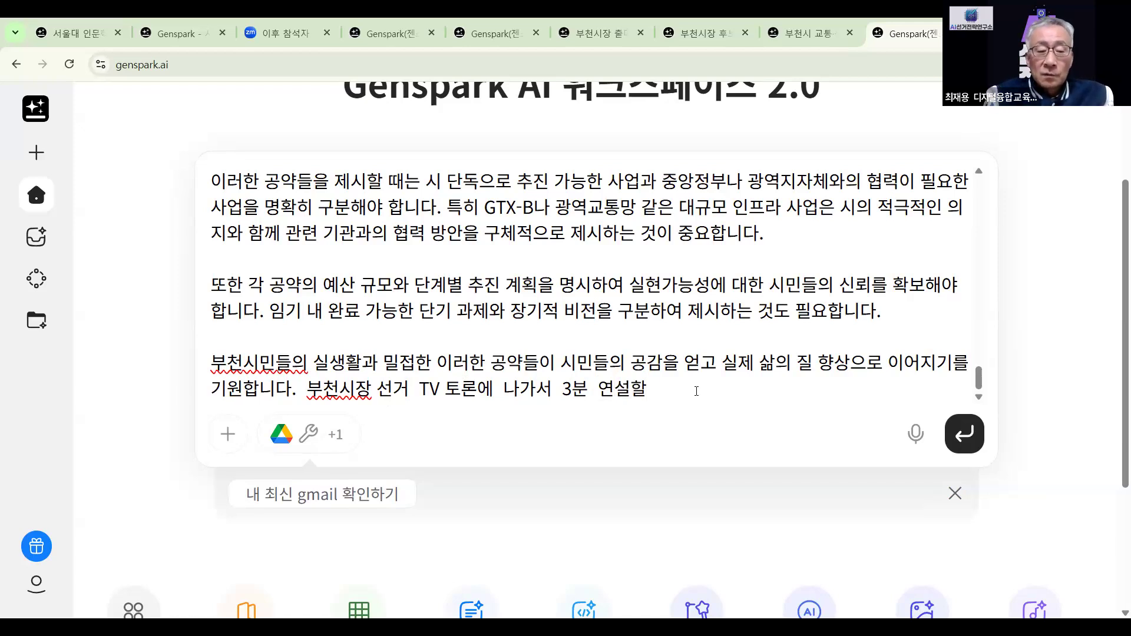
text(연섦)
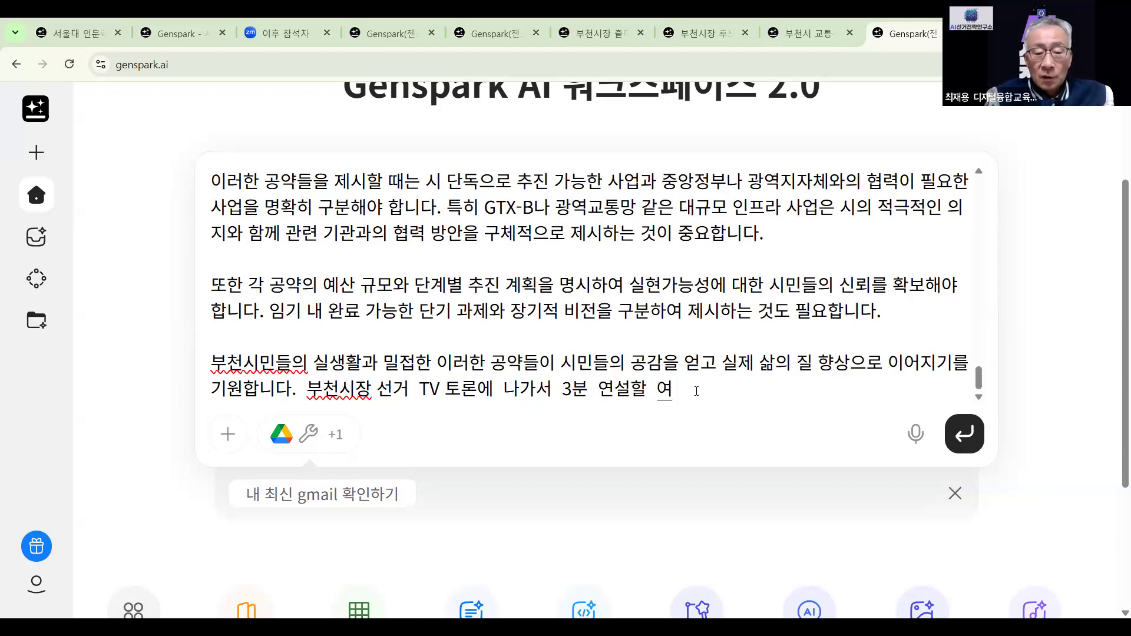
text(ㅜㄴ 만들)
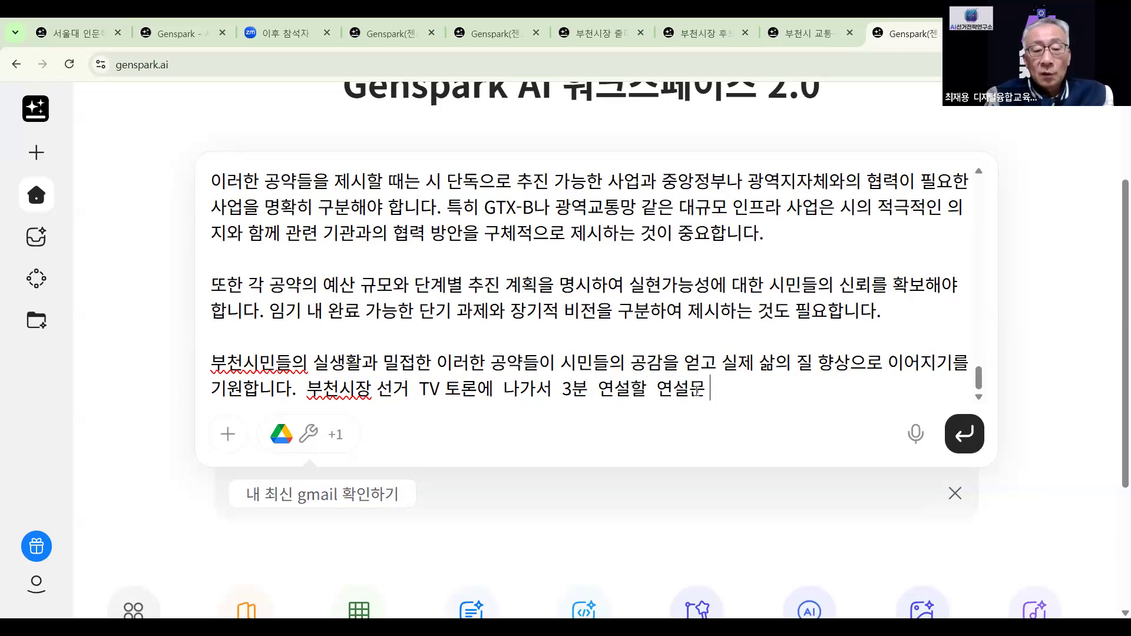
text(어)
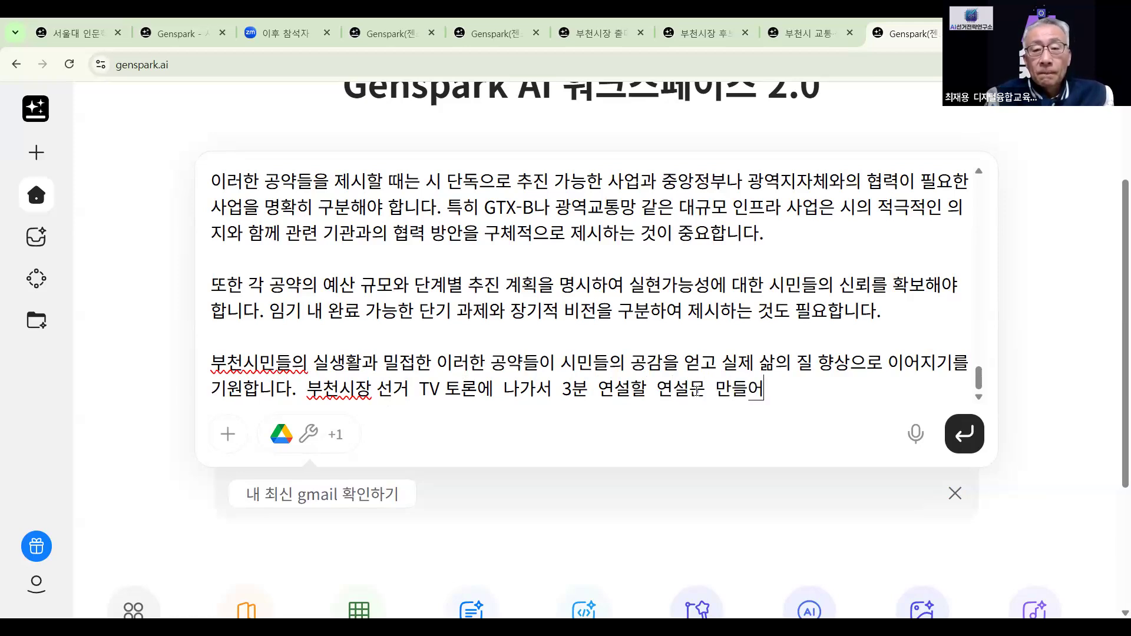
text(줘 후)
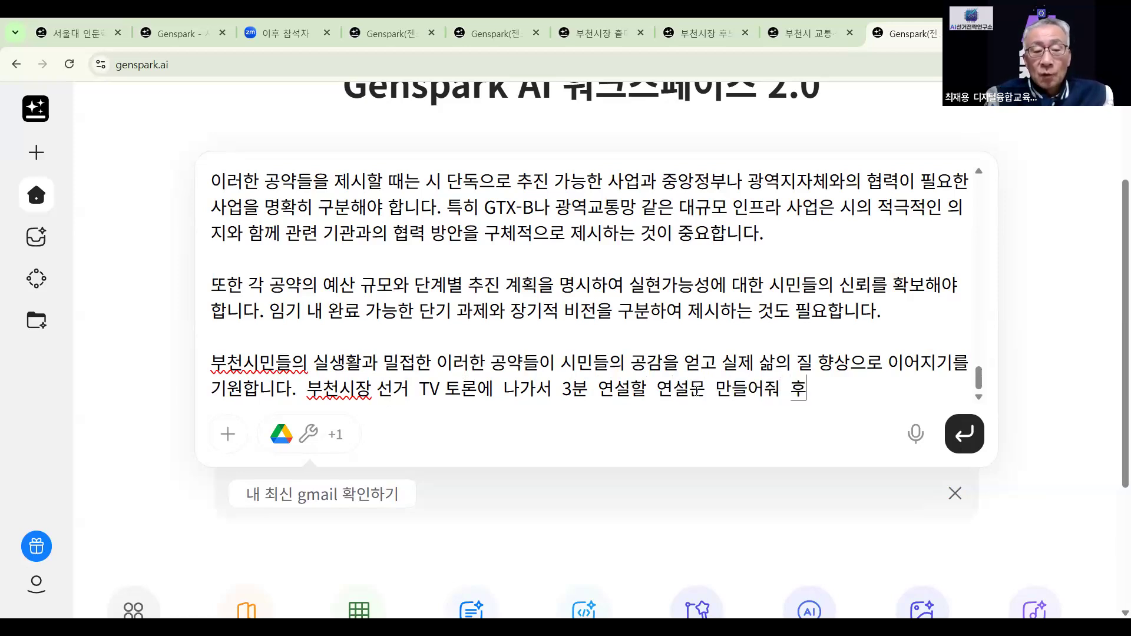
text(보자임르)
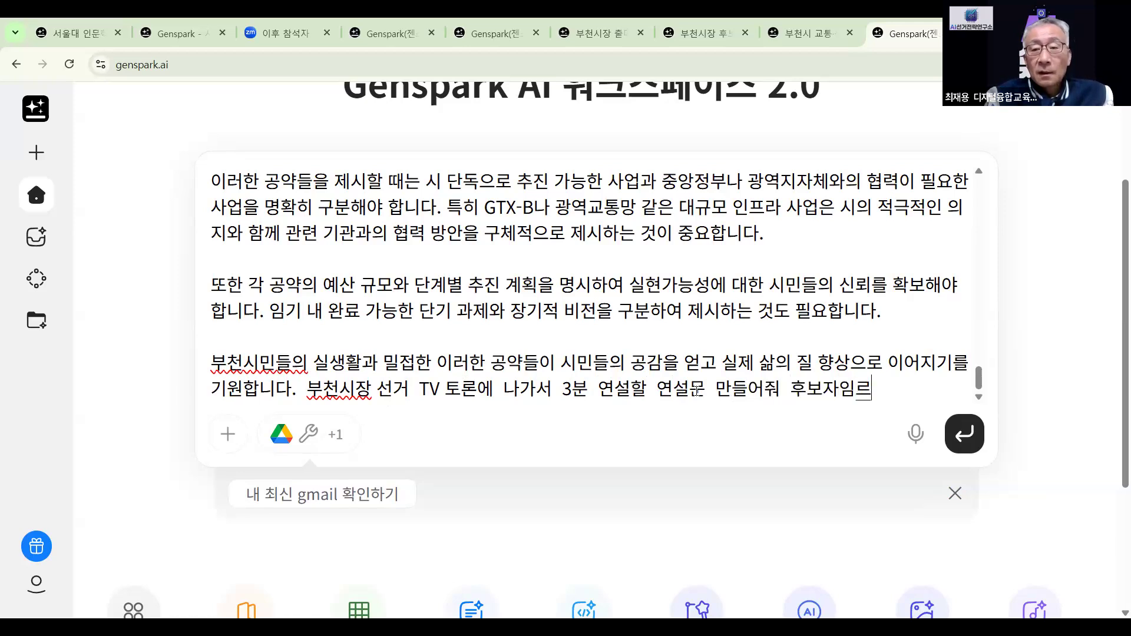
key(BackSpace)
key(BackSpace)
key(BackSpace)
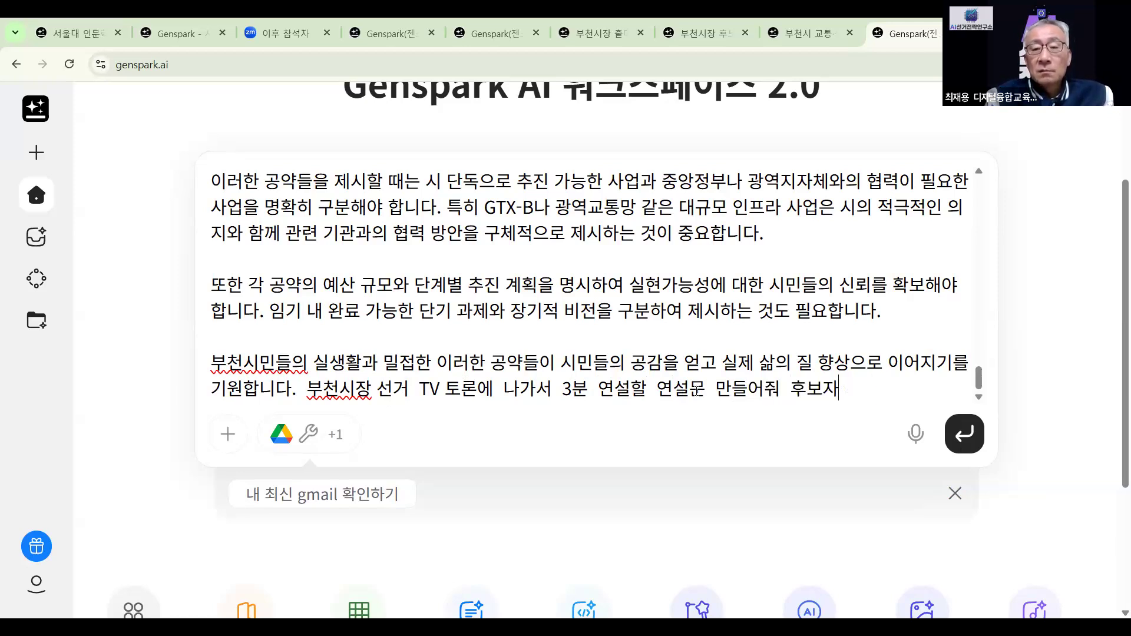
text(이름)
text(이고 부천 거주 )
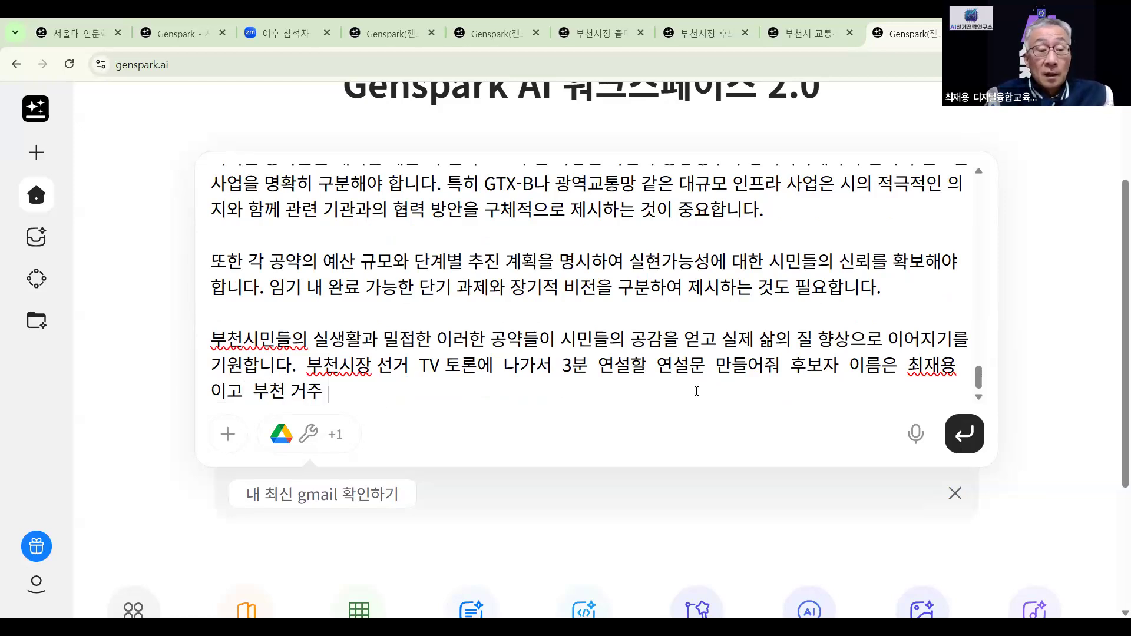
text(14년)
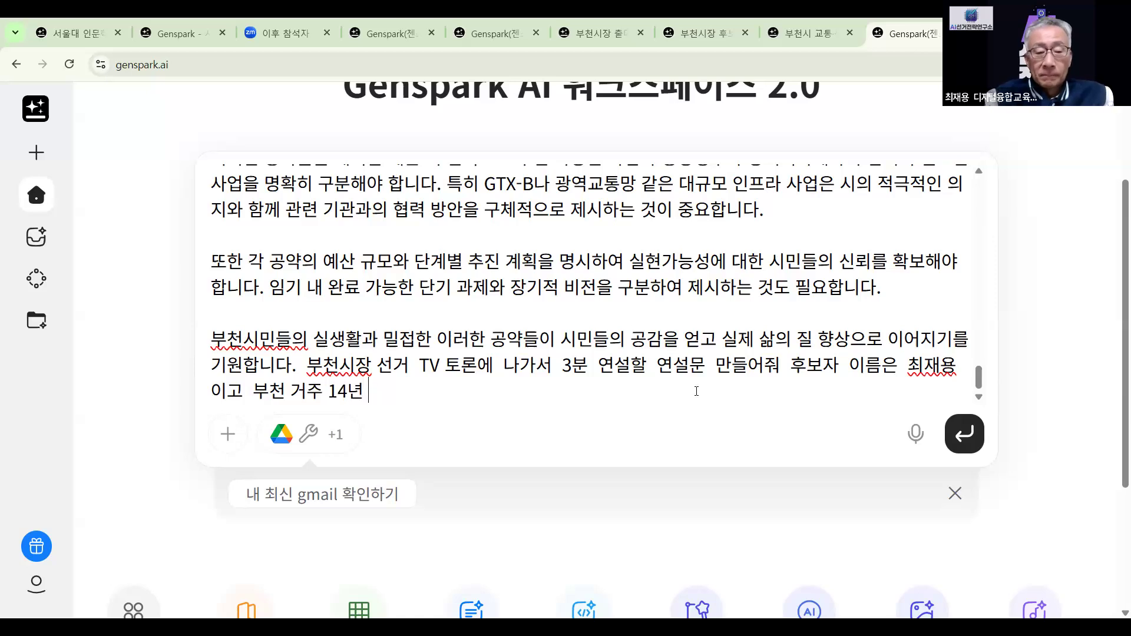
text( 째)
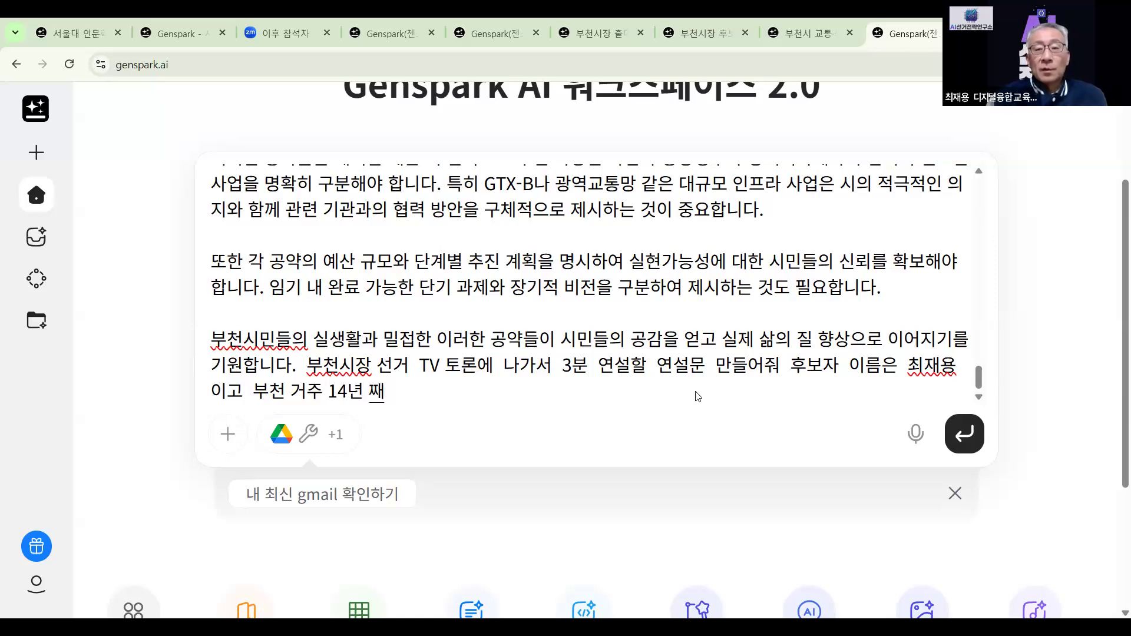
click(963, 449)
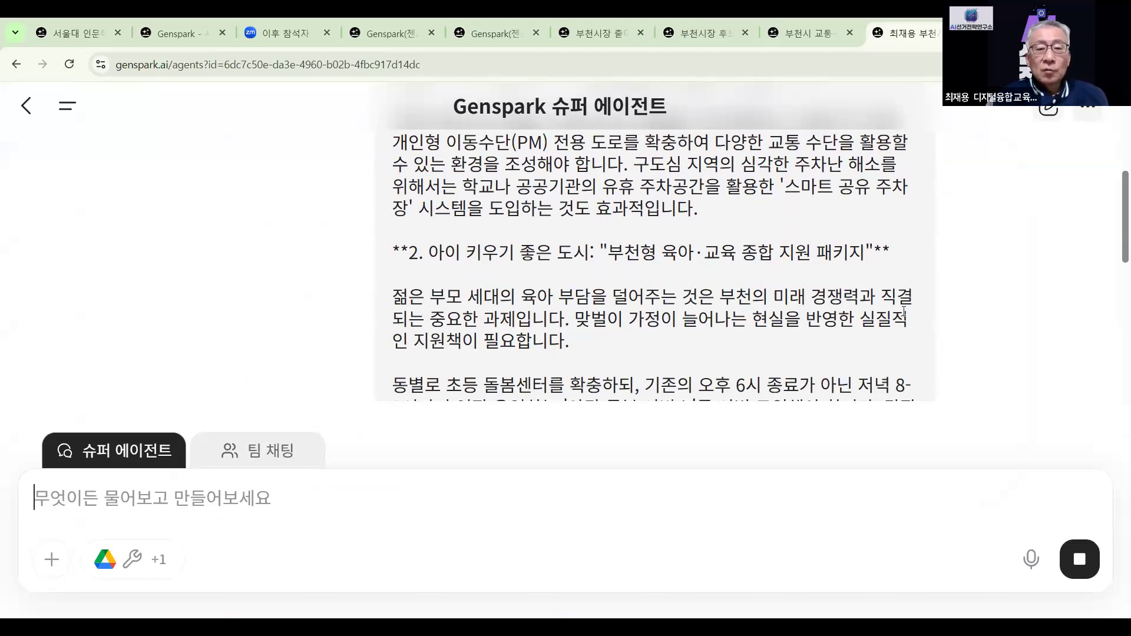
Scroll down the chat to the generated 3분 연설문 heading and reading guide
scroll(902, 315, down, 7)
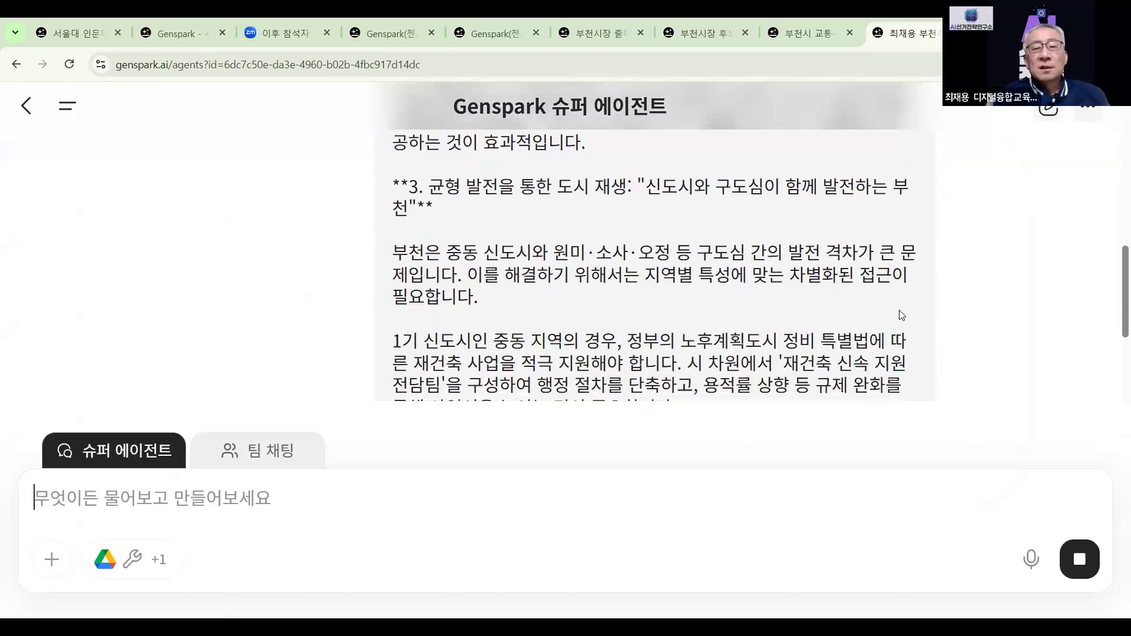
scroll(901, 315, down, 15)
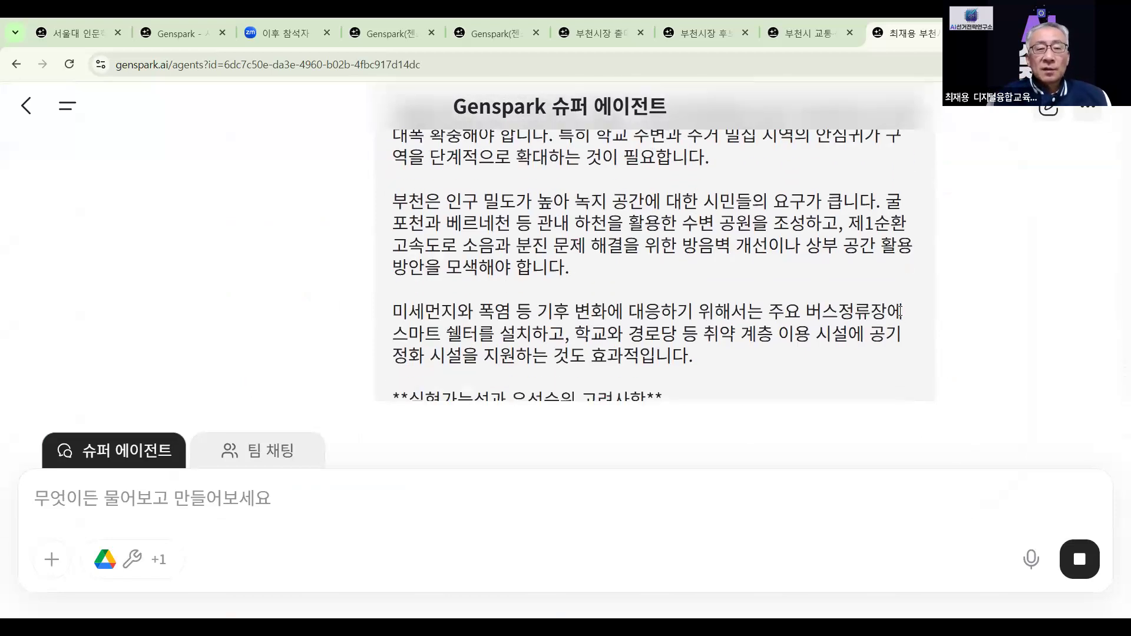
scroll(901, 316, down, 12)
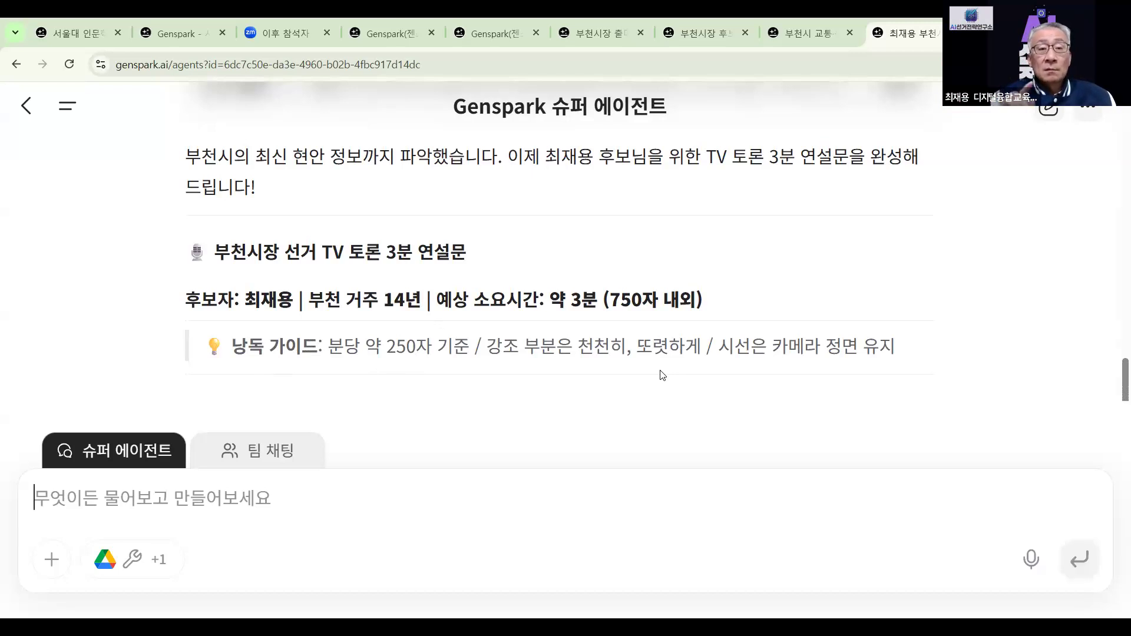
scroll(663, 375, down, 4)
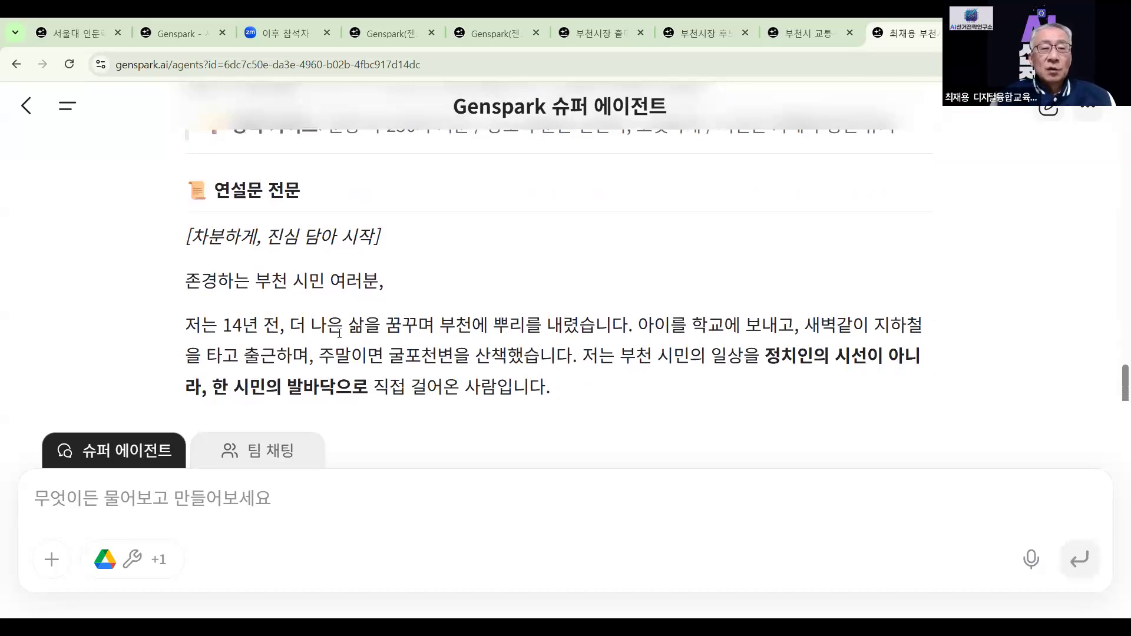
scroll(468, 293, up, 3)
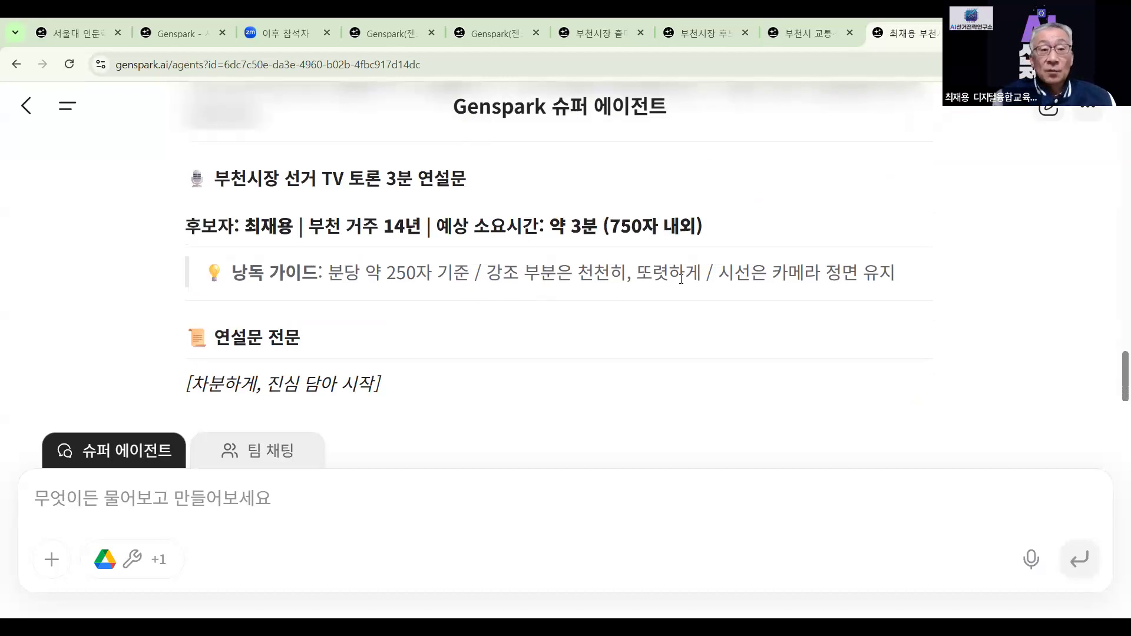
scroll(660, 263, down, 4)
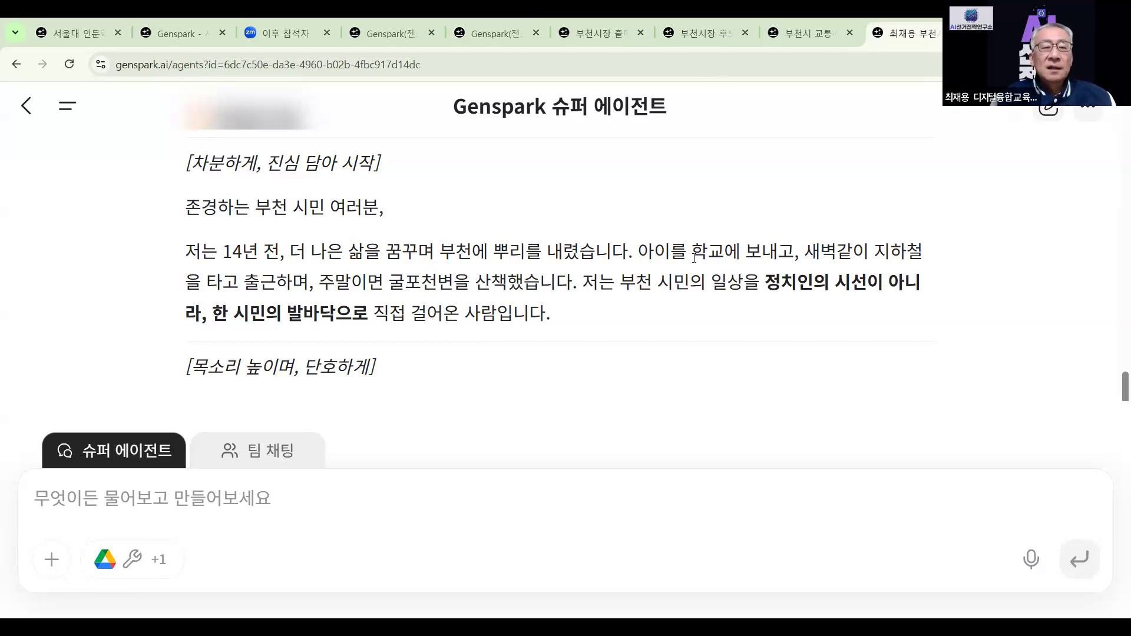
scroll(695, 258, down, 1)
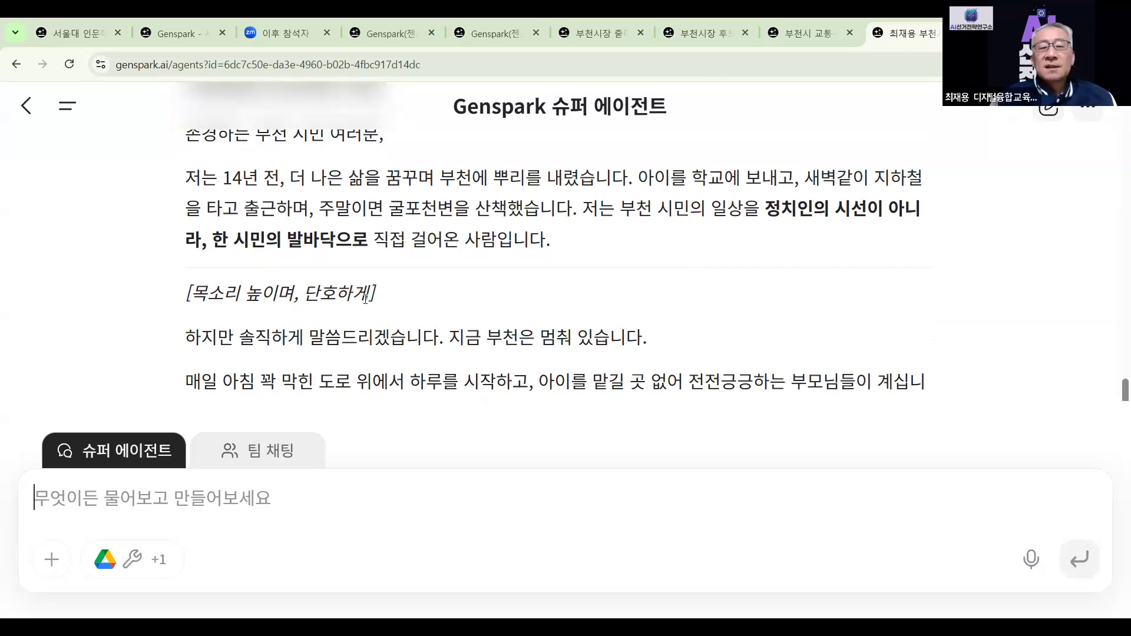
scroll(366, 299, down, 1)
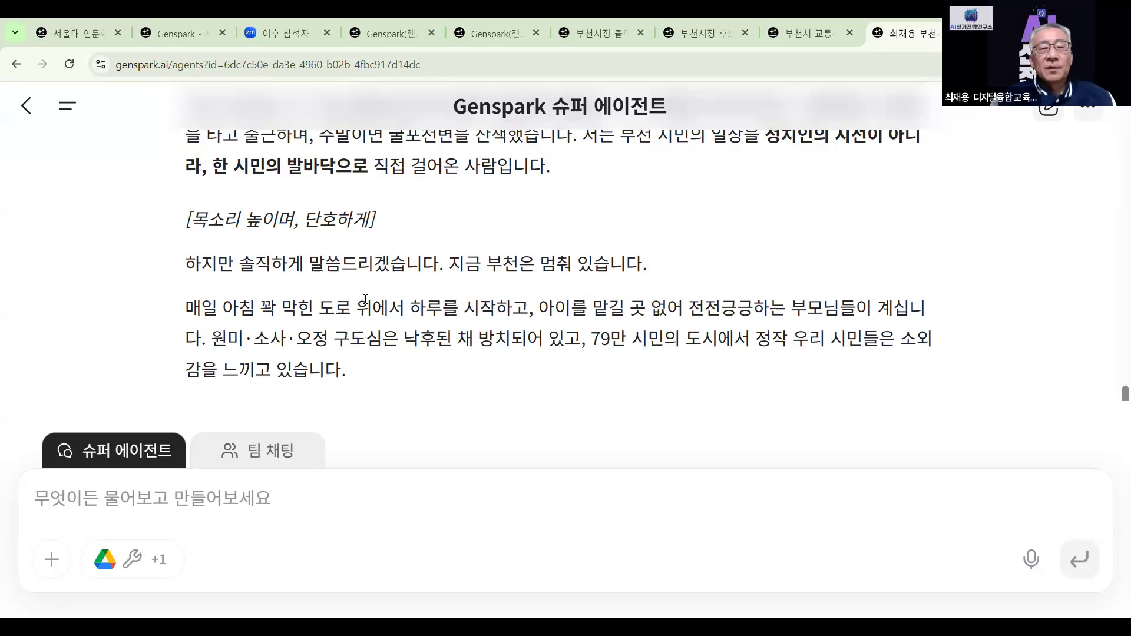
scroll(365, 299, down, 10)
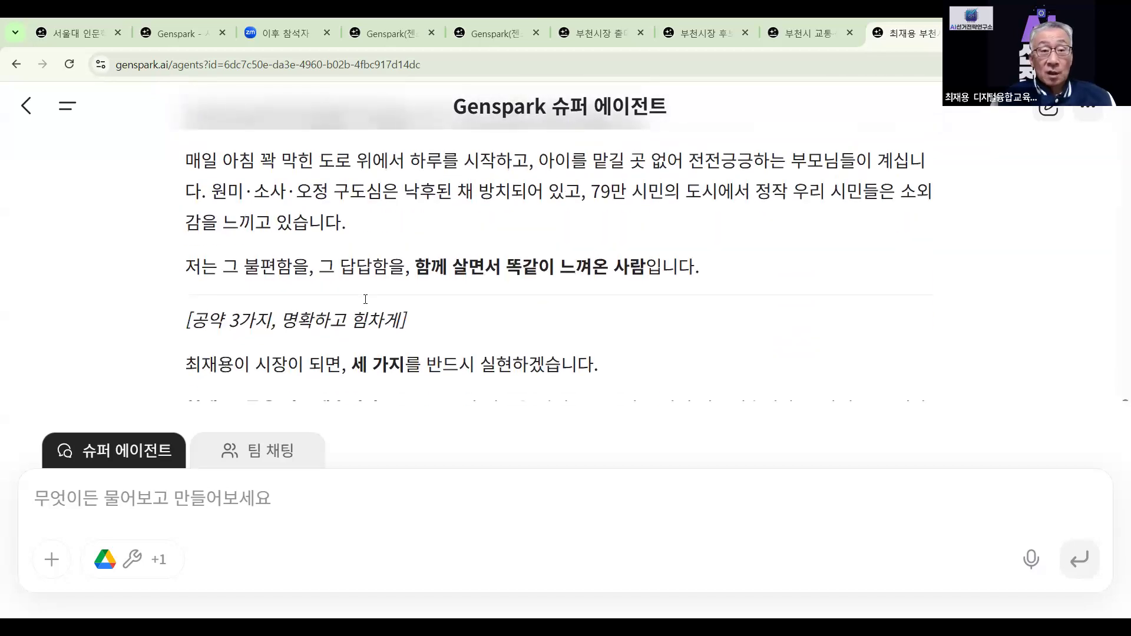
scroll(365, 299, down, 10)
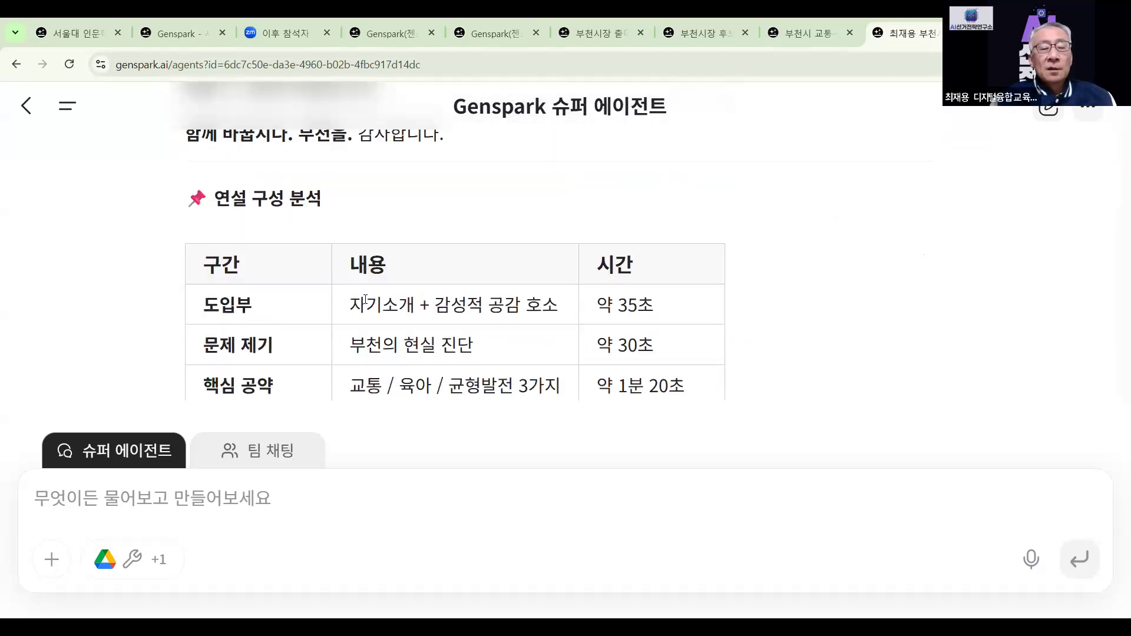
scroll(365, 298, down, 5)
scroll(365, 298, down, 3)
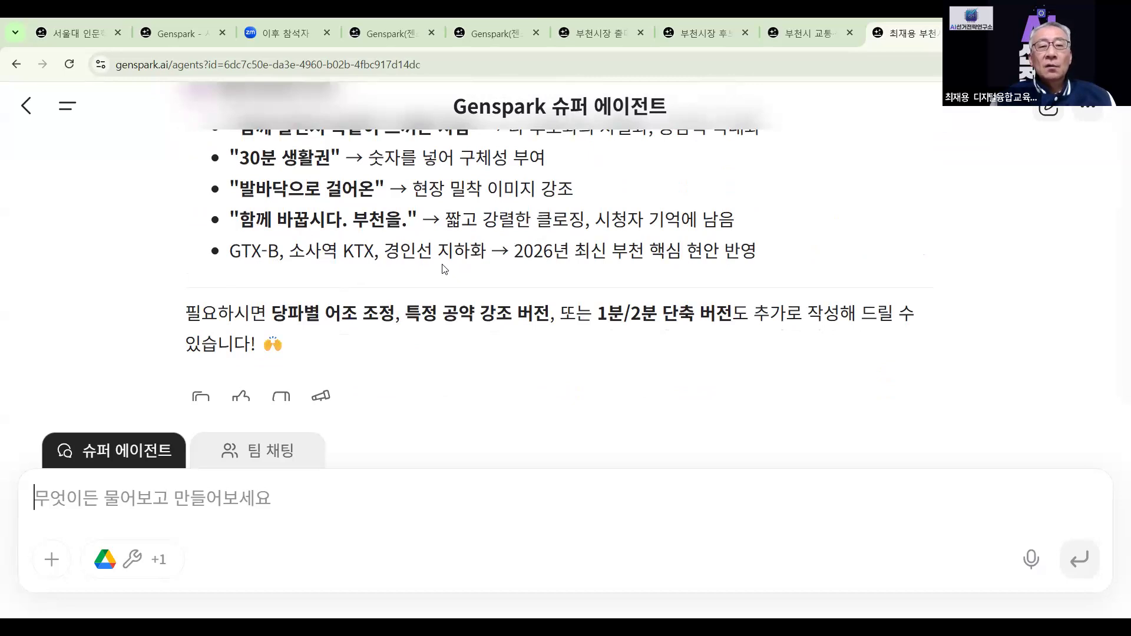
scroll(451, 272, down, 1)
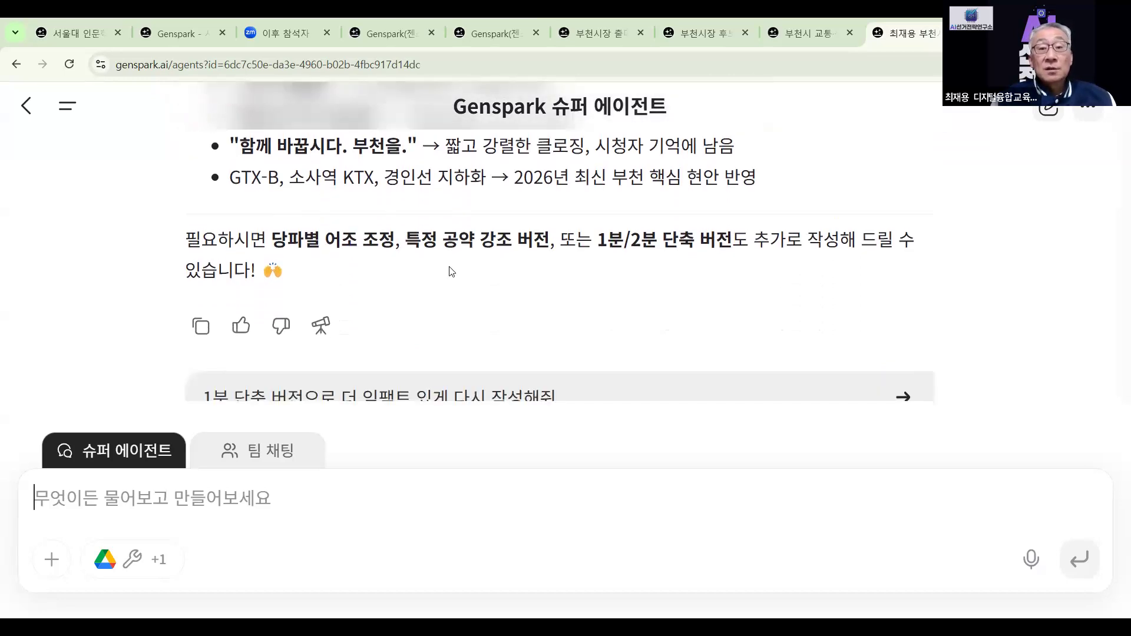
scroll(452, 272, up, 3)
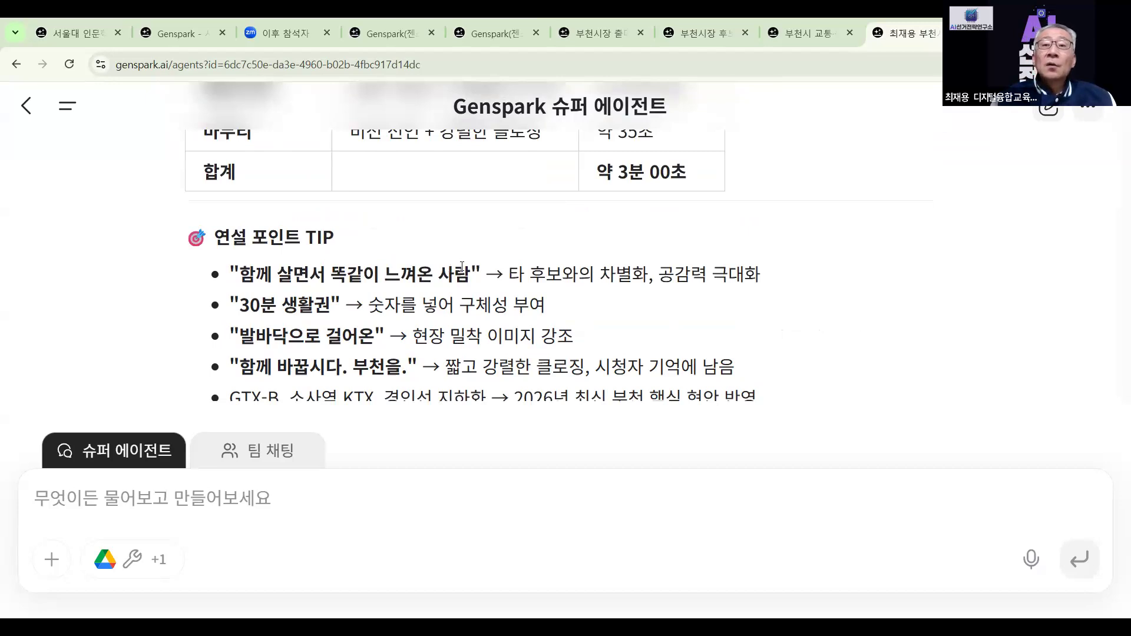
Switch to the '부천시 교통' card-news tab, close the card image preview, and scroll the chat
click(828, 44)
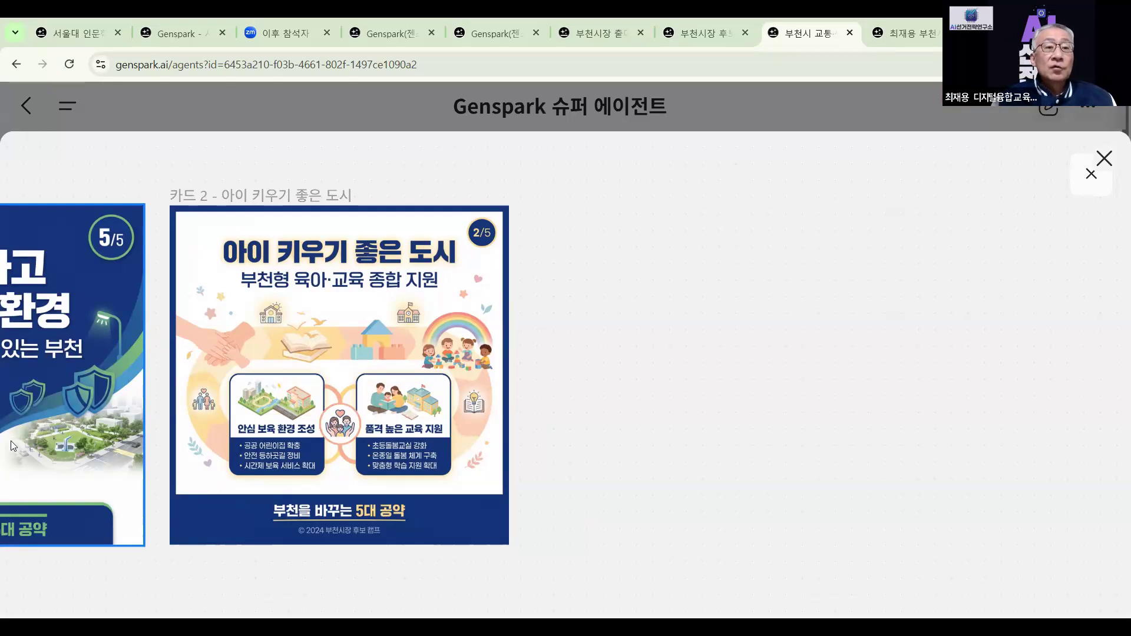
click(1105, 158)
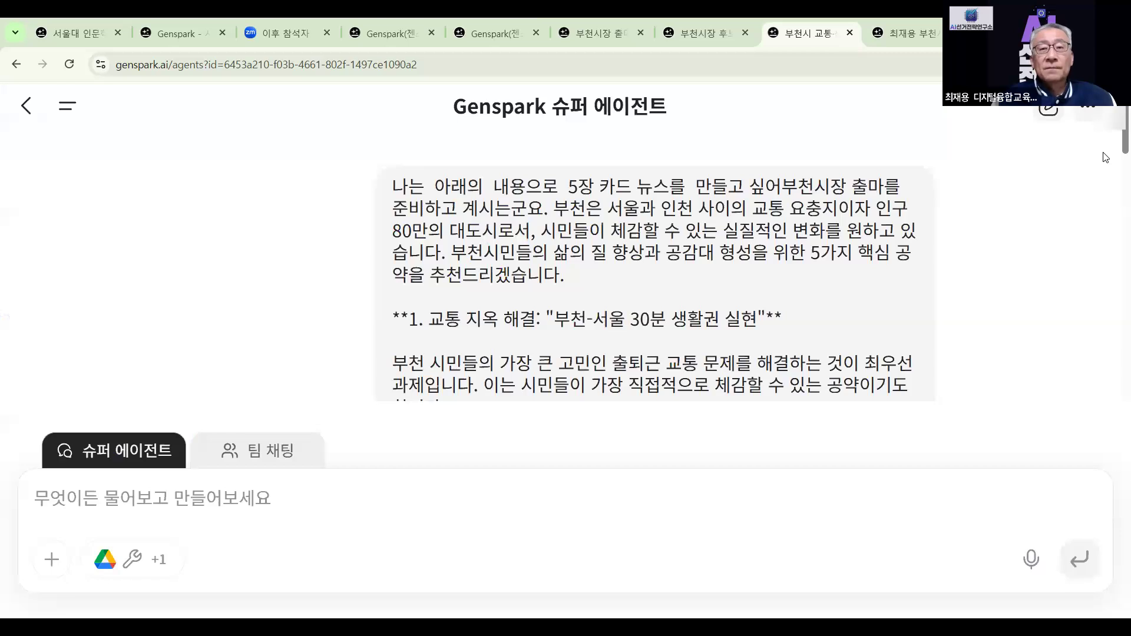
scroll(401, 328, down, 20)
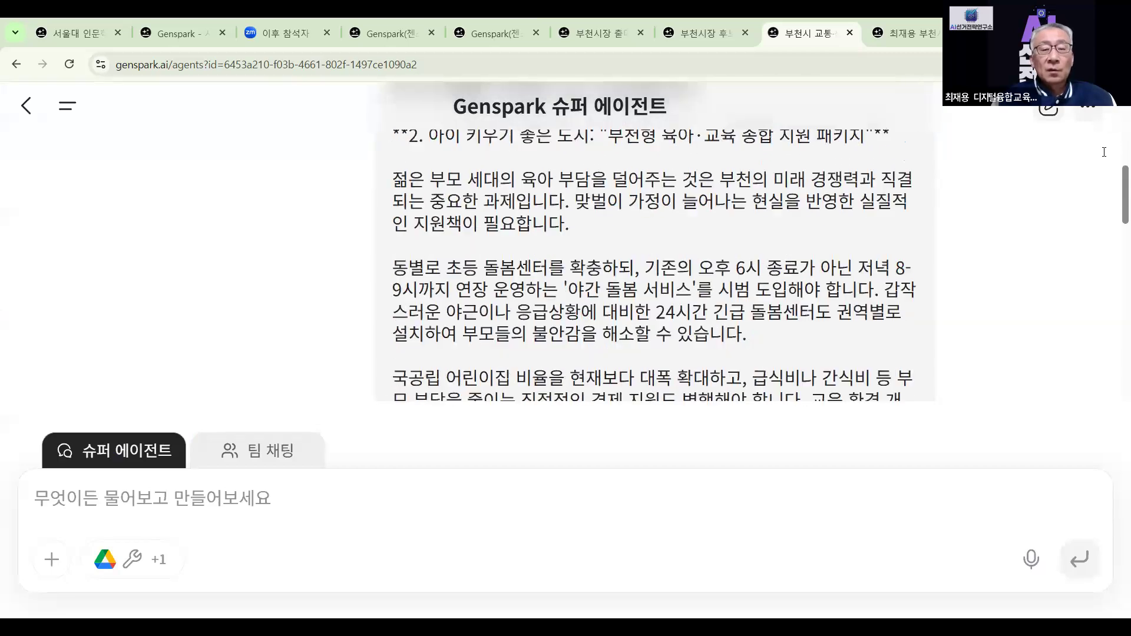
scroll(401, 328, down, 10)
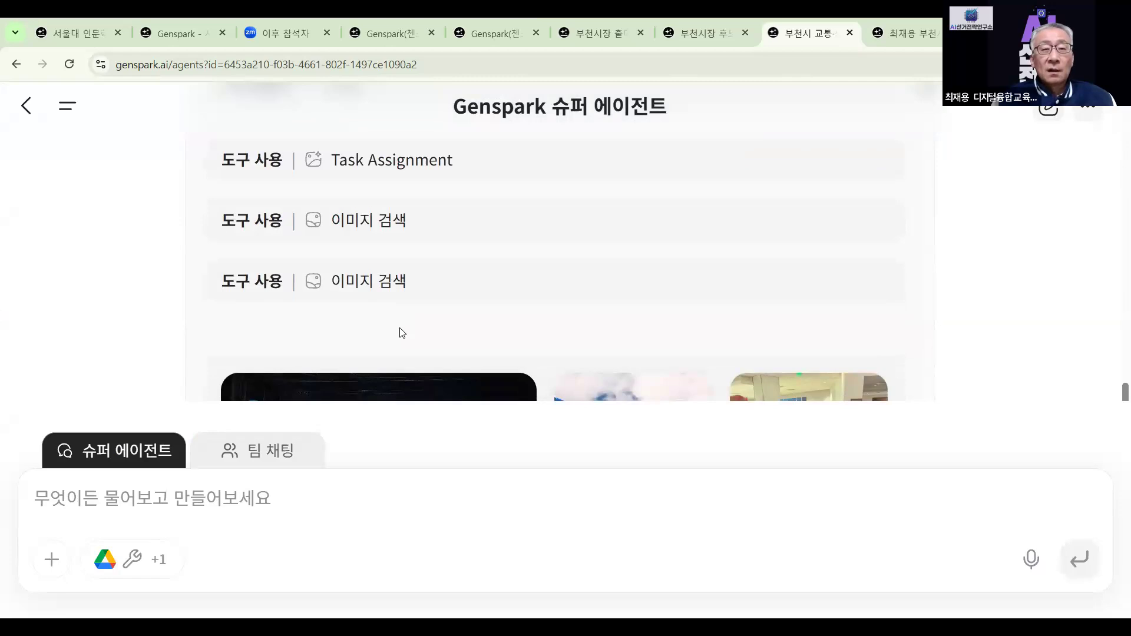
scroll(401, 333, up, 10)
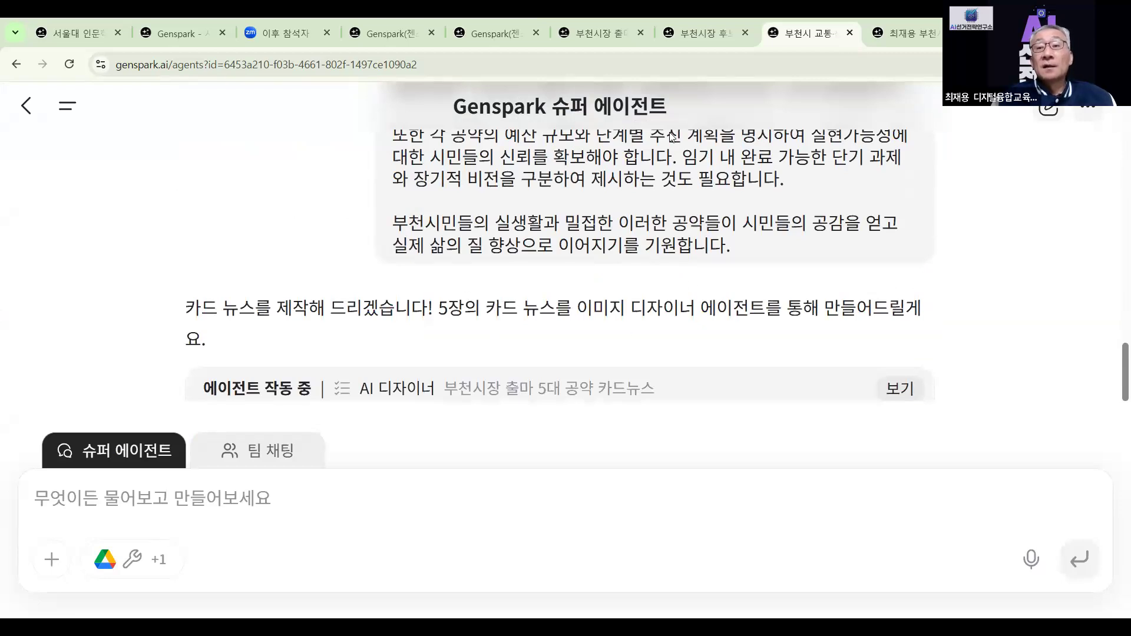
Open the '부천시장 후보' project and scroll through the 시민과 함께하는 부천 site preview
click(726, 35)
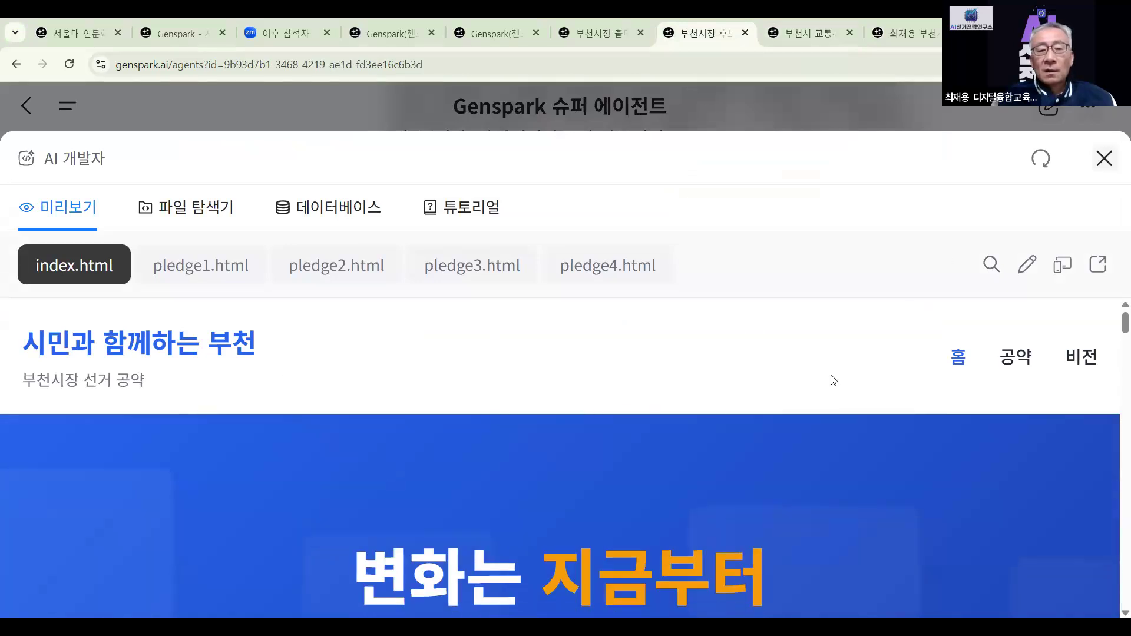
scroll(834, 380, down, 3)
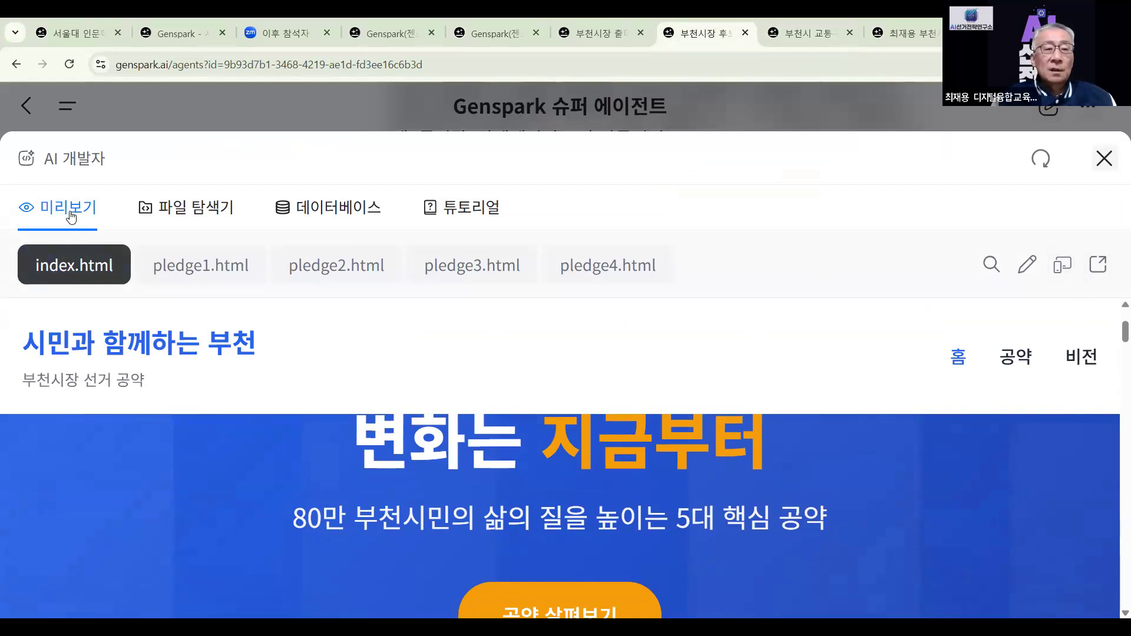
scroll(439, 410, down, 4)
scroll(489, 422, down, 5)
scroll(492, 422, down, 3)
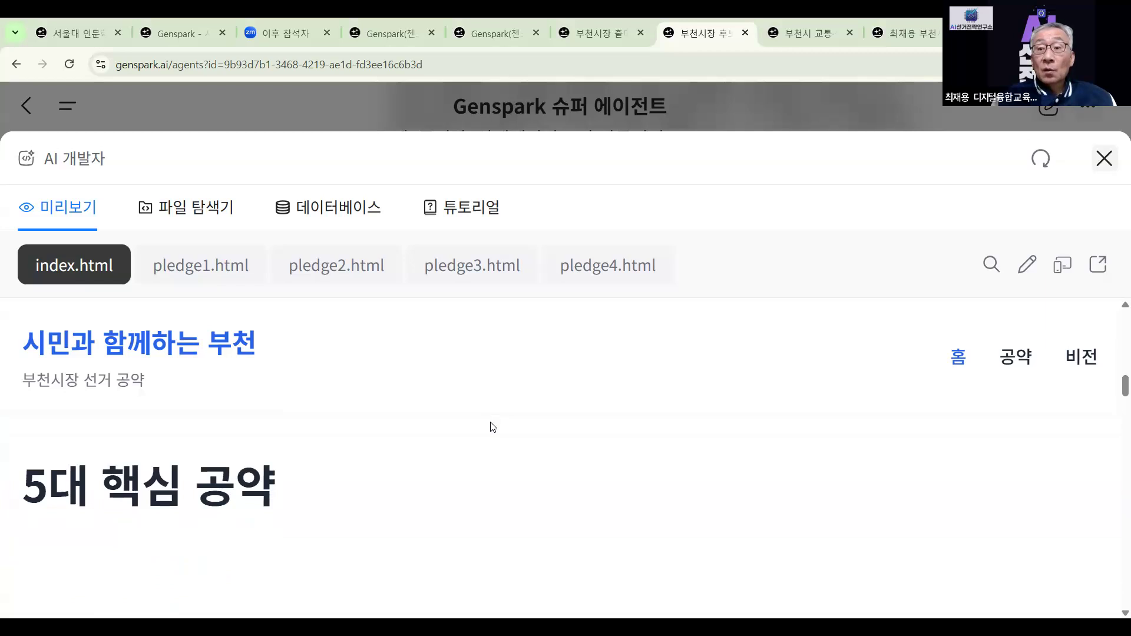
scroll(493, 427, down, 3)
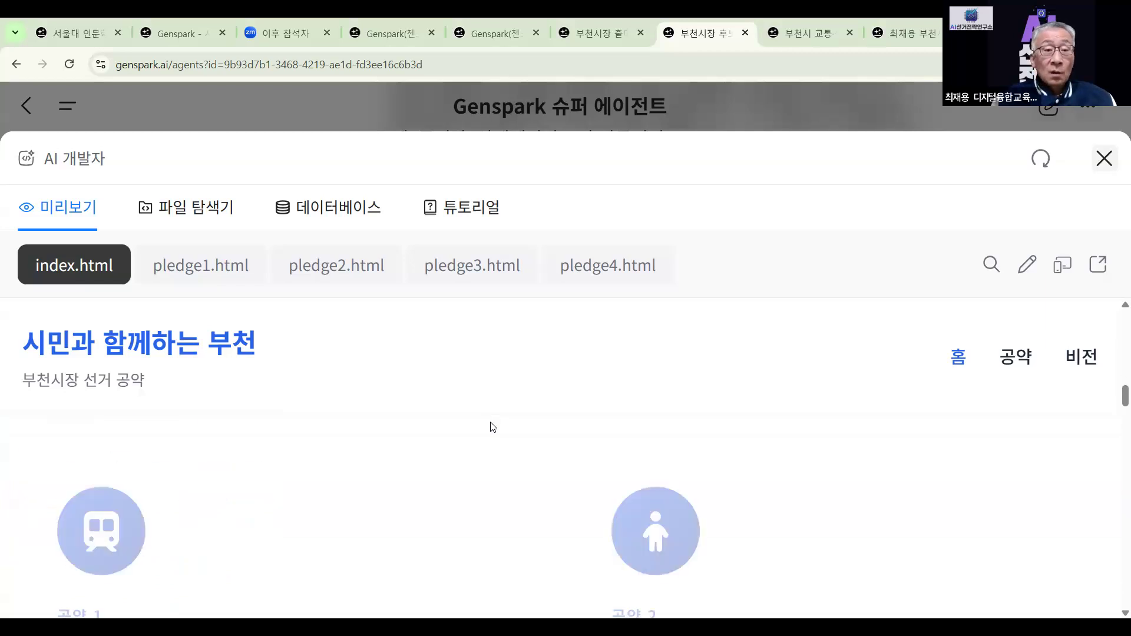
scroll(488, 439, down, 6)
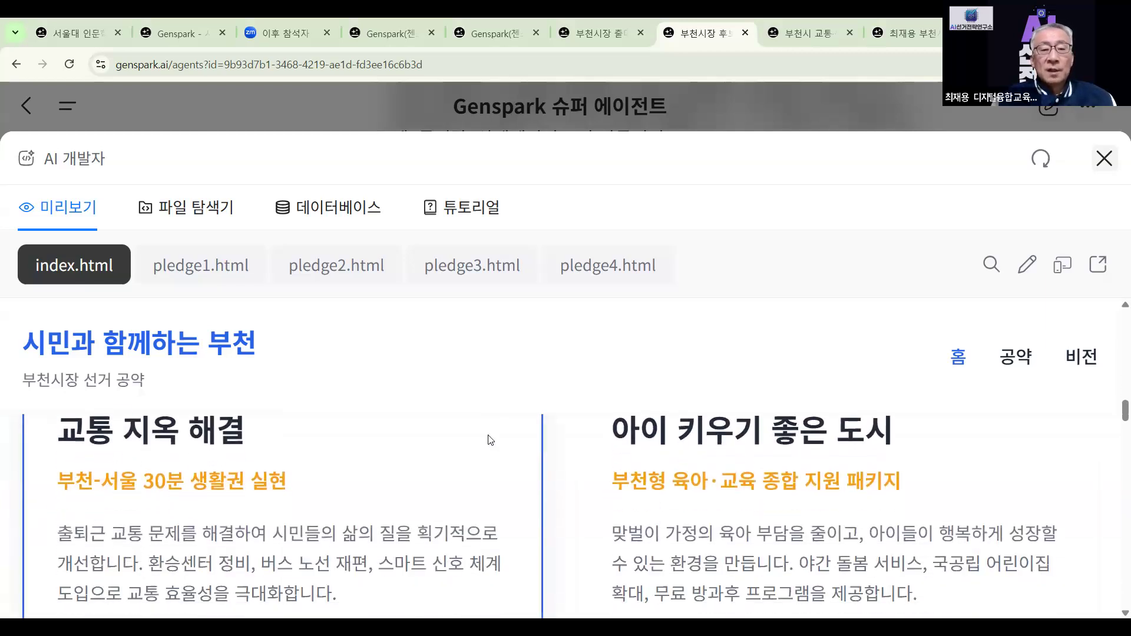
scroll(489, 440, down, 6)
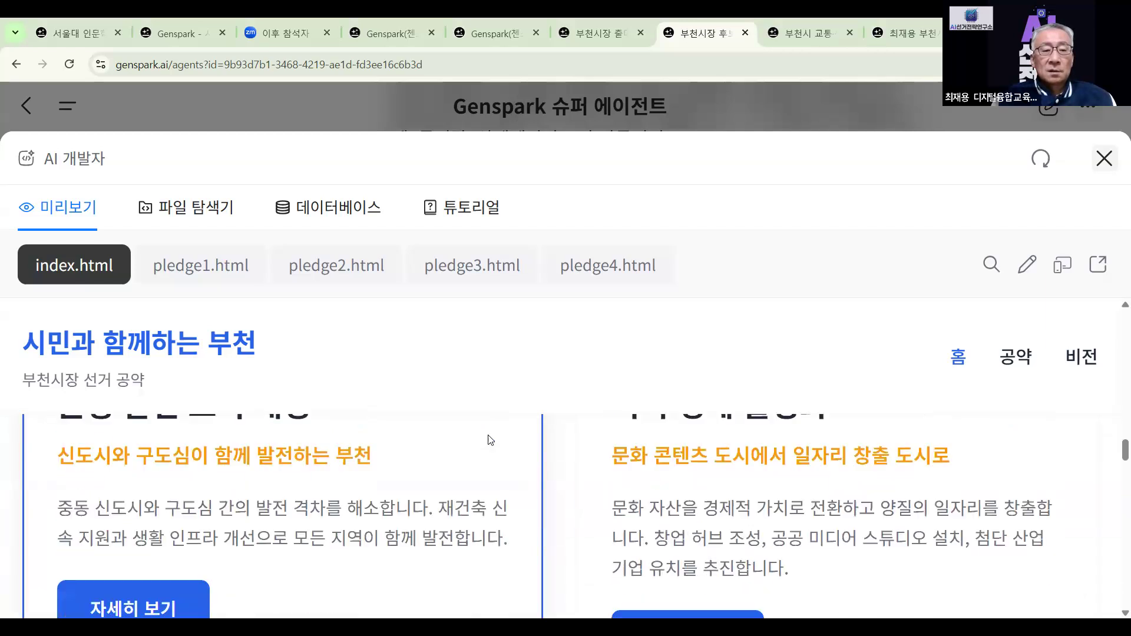
scroll(489, 441, down, 6)
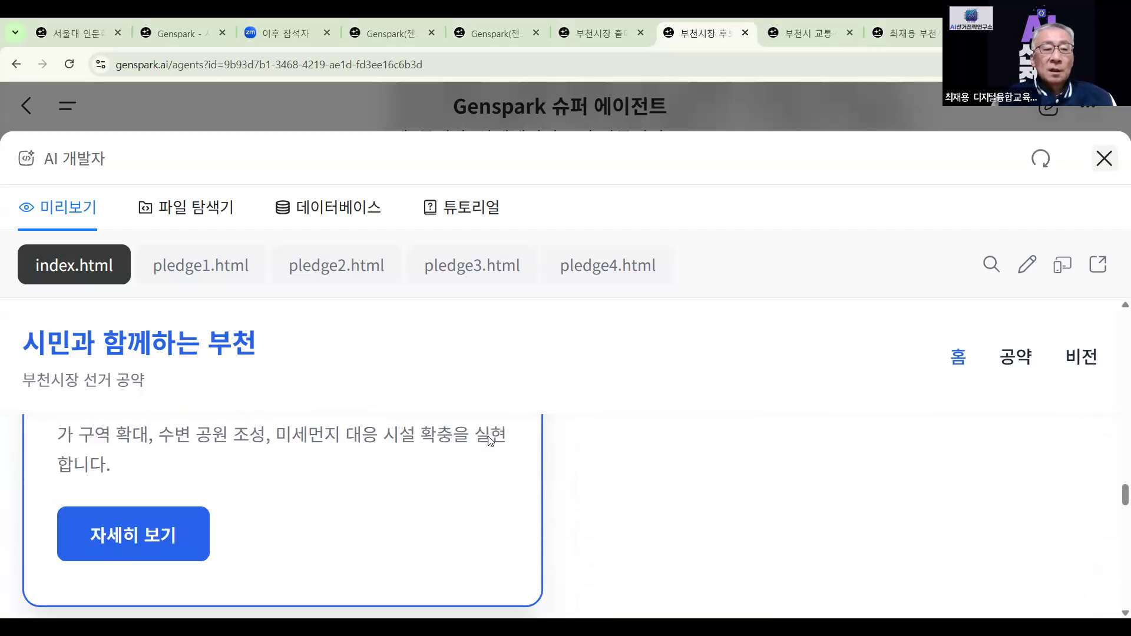
scroll(488, 441, down, 6)
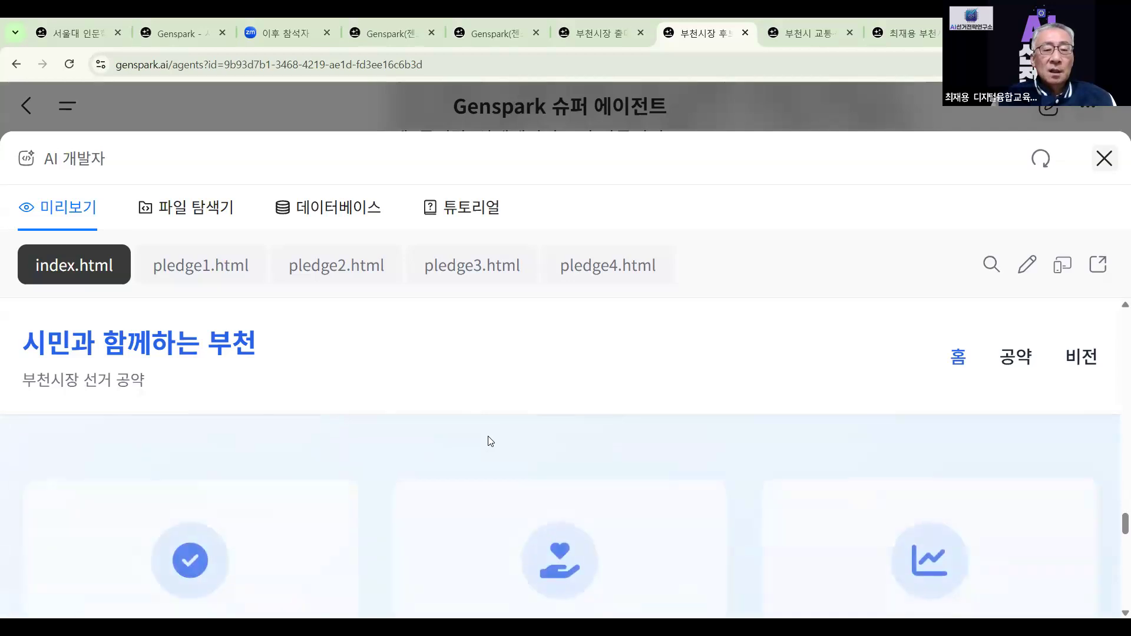
scroll(491, 440, down, 6)
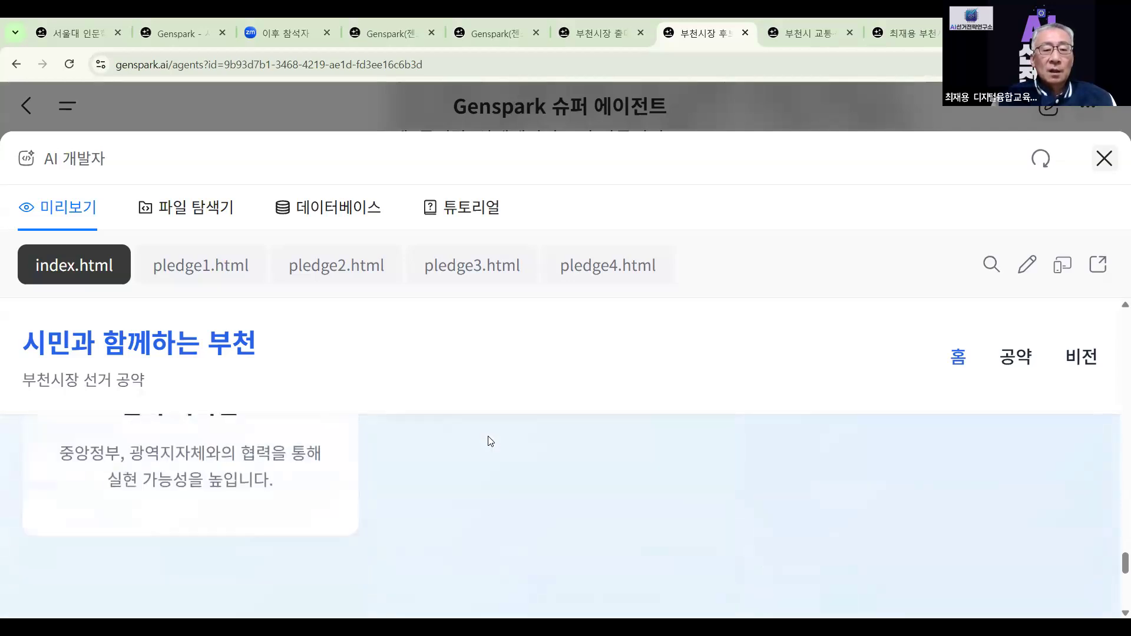
scroll(488, 440, down, 2)
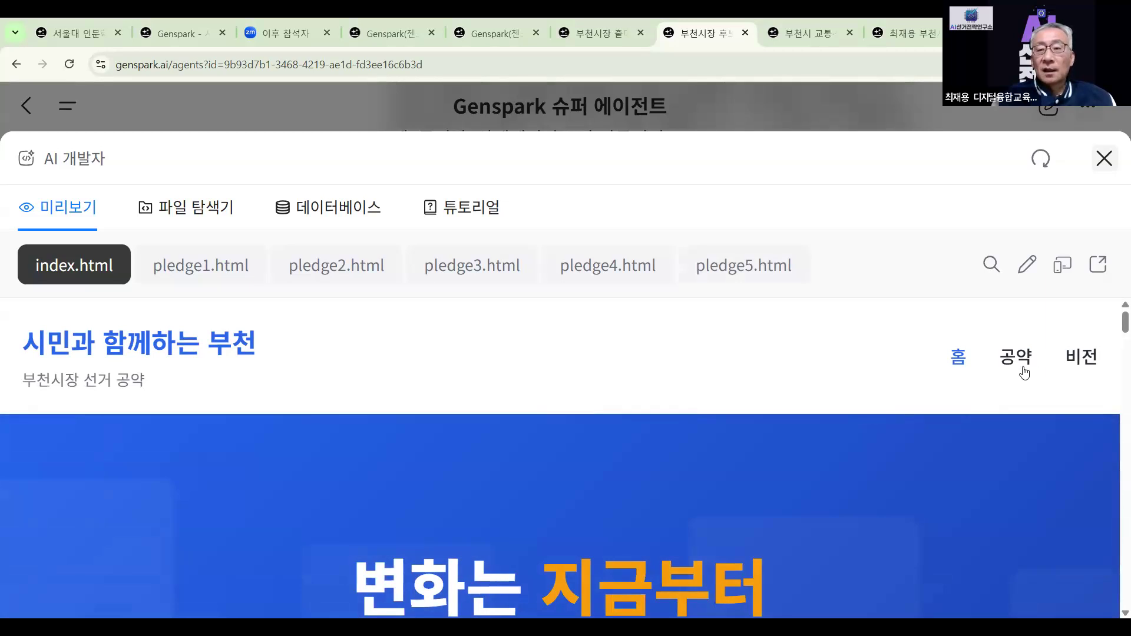
Jump to the site's 공약 and 비전 sections, then switch the preview to tablet width
click(1025, 365)
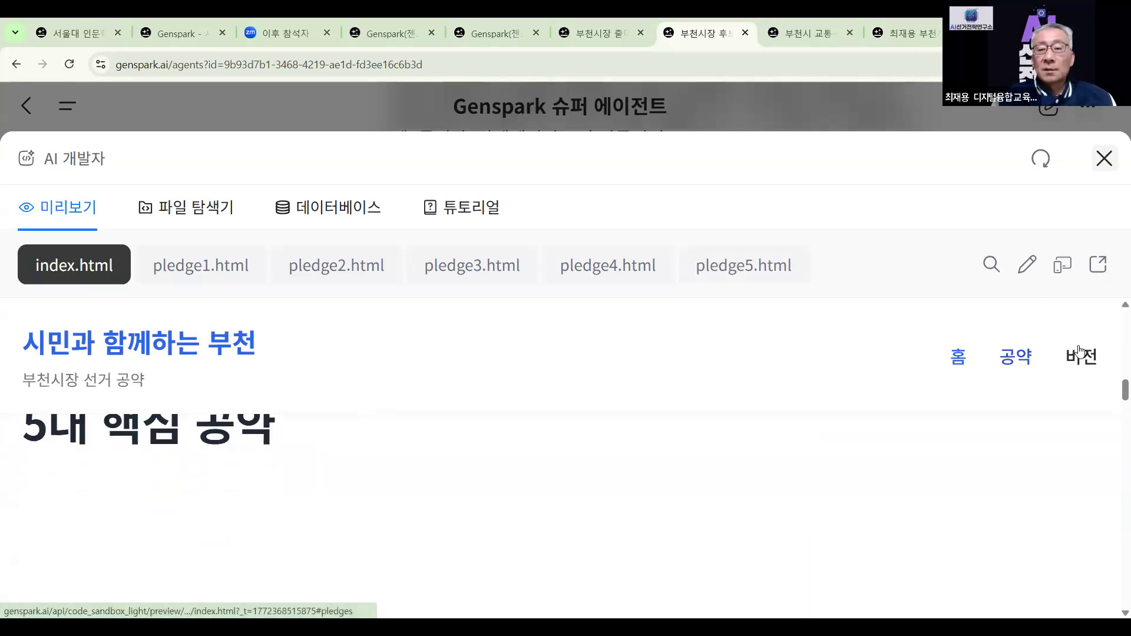
click(1086, 360)
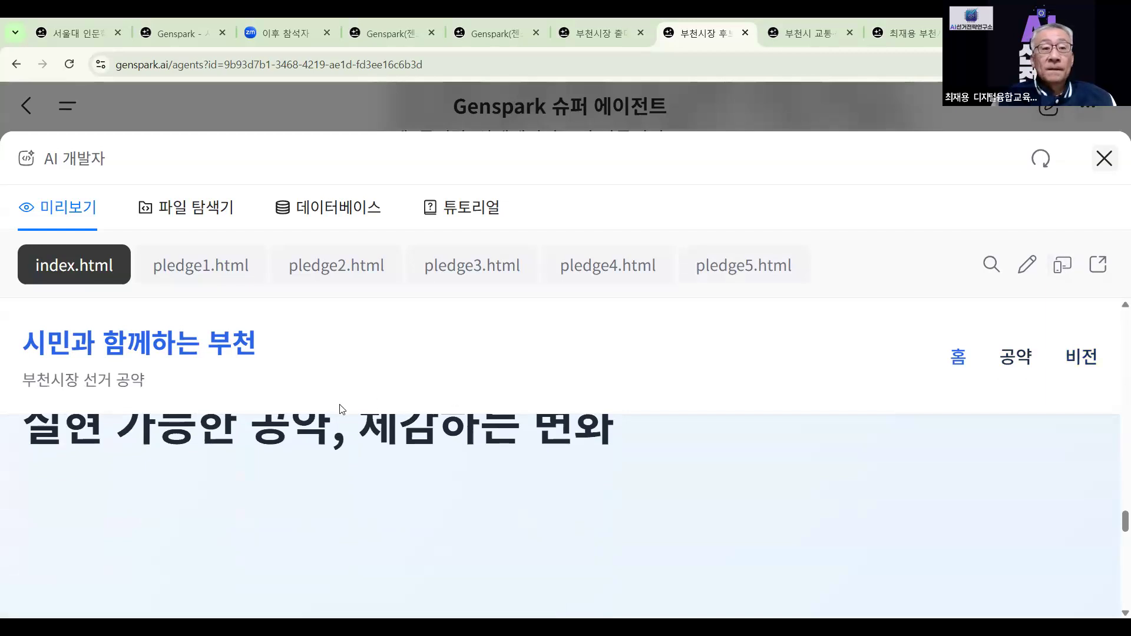
click(1061, 272)
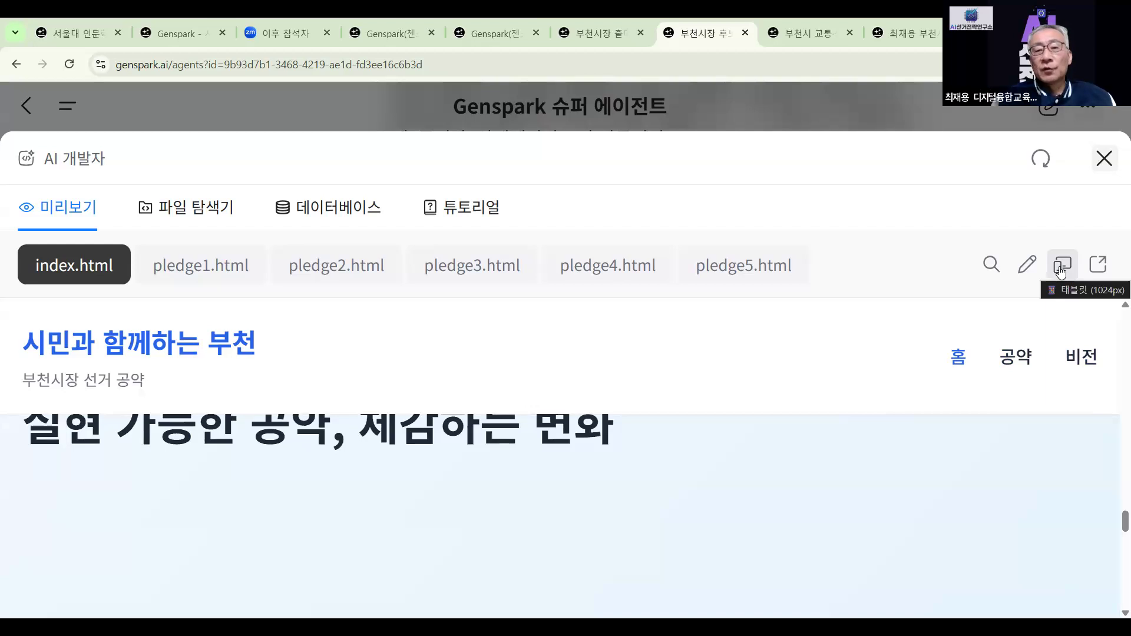
click(1060, 272)
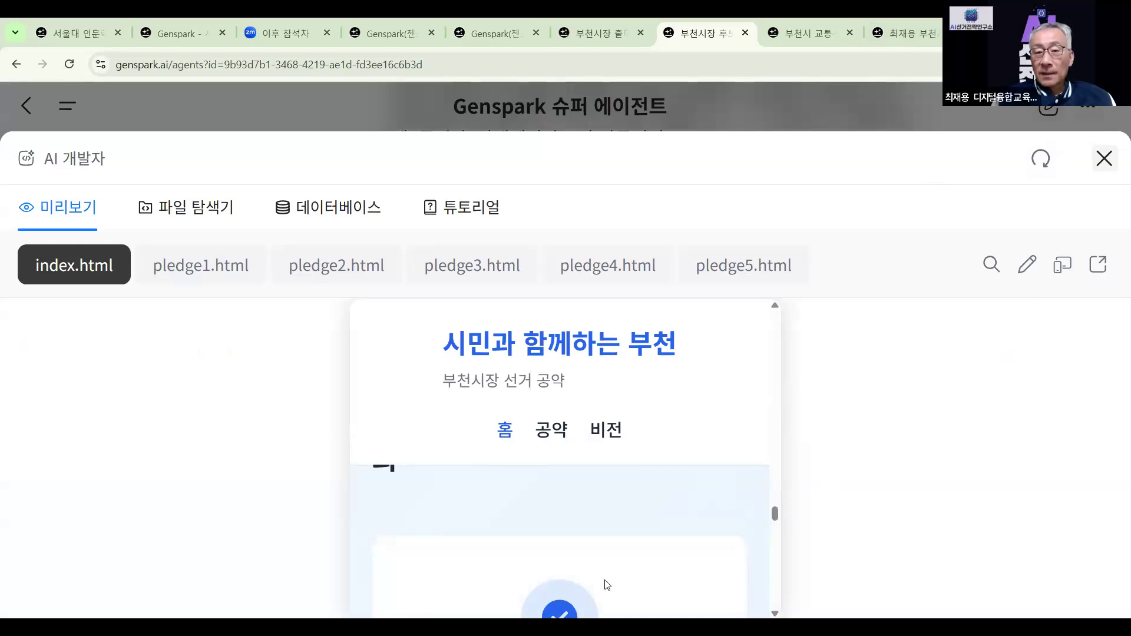
scroll(607, 584, down, 3)
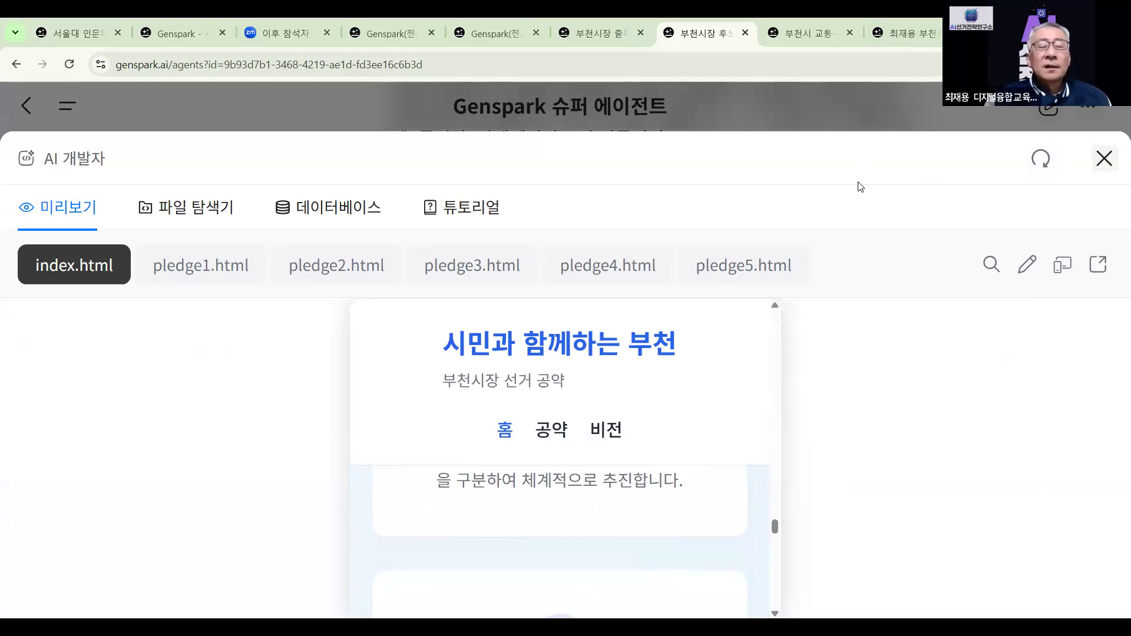
scroll(616, 453, down, 5)
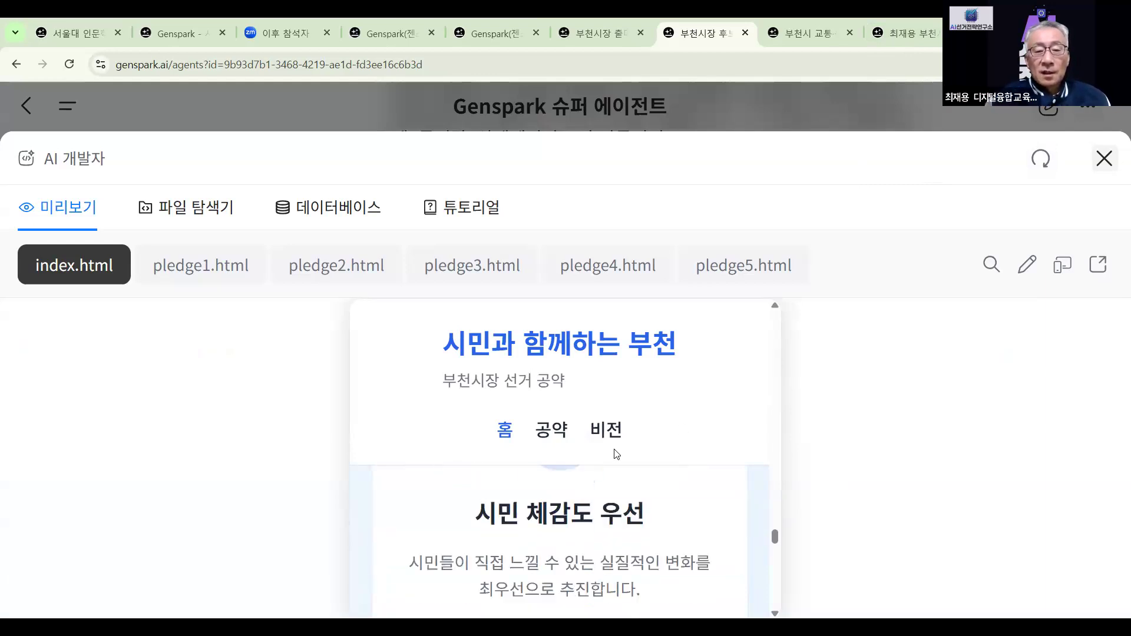
scroll(617, 453, down, 5)
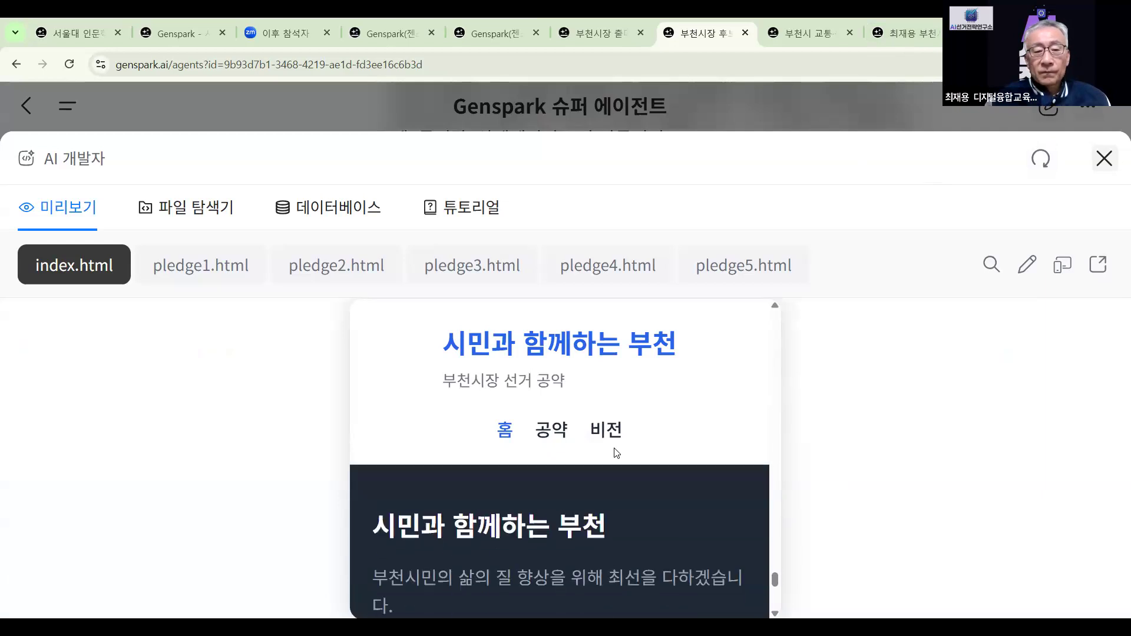
scroll(617, 452, down, 4)
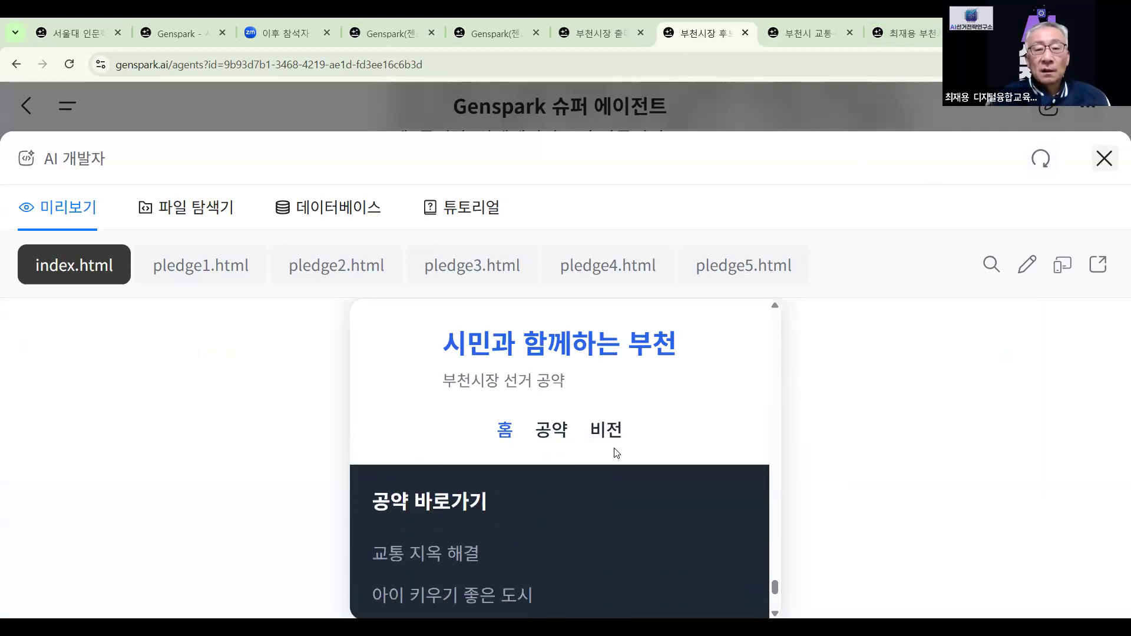
scroll(617, 452, up, 5)
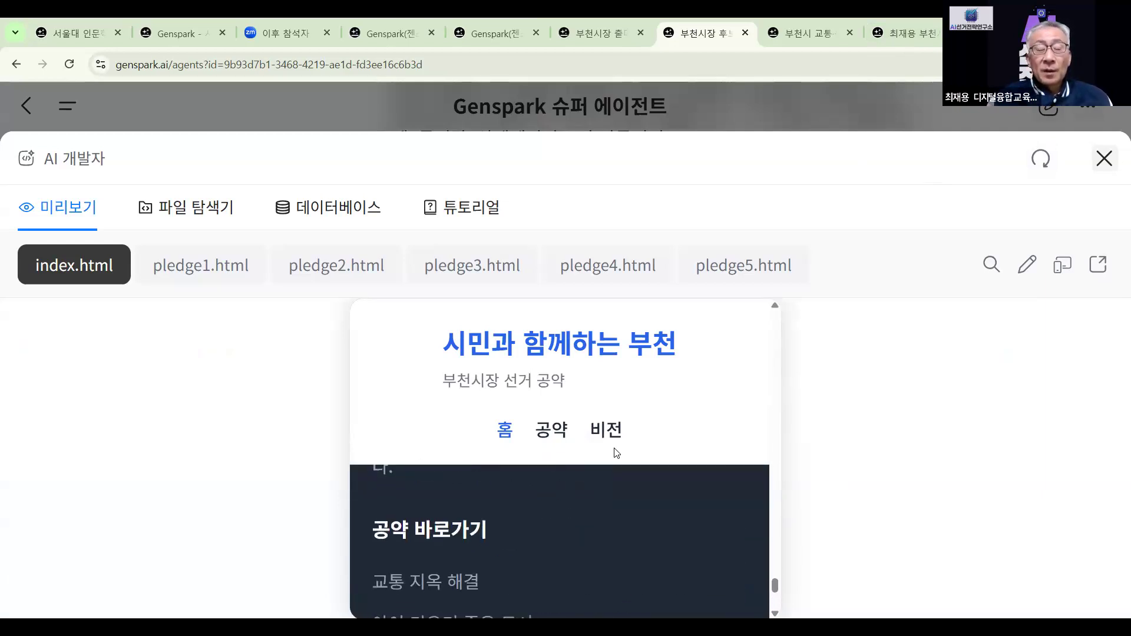
scroll(617, 453, up, 6)
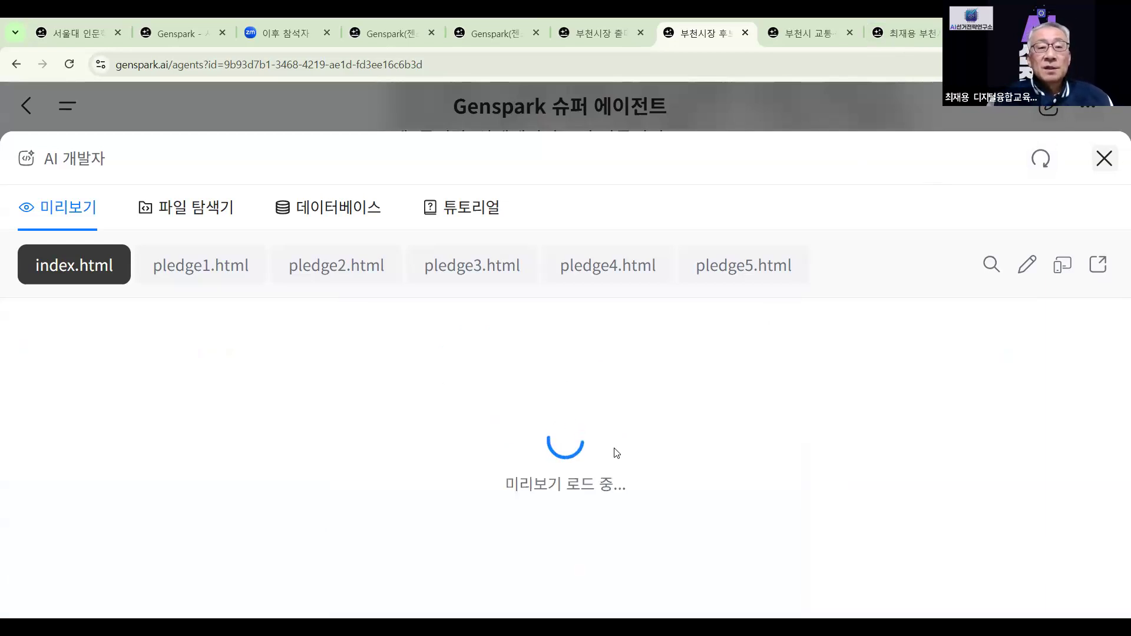
scroll(616, 452, down, 5)
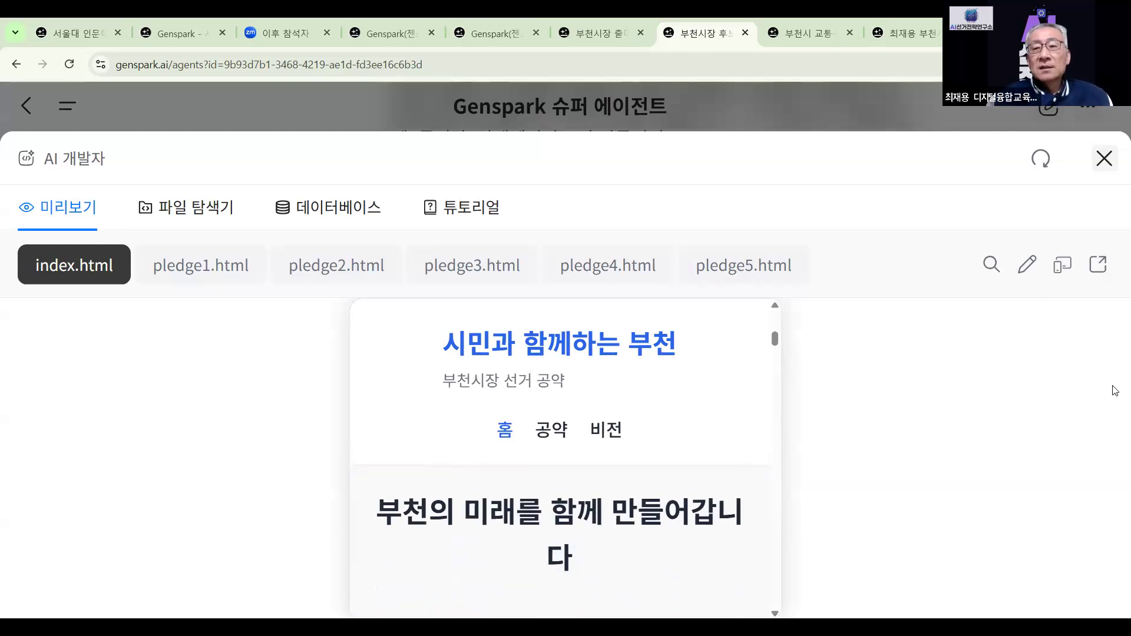
Open the 시민과 함께하는 부천 home page full-size and scroll to the footer and back
click(1097, 266)
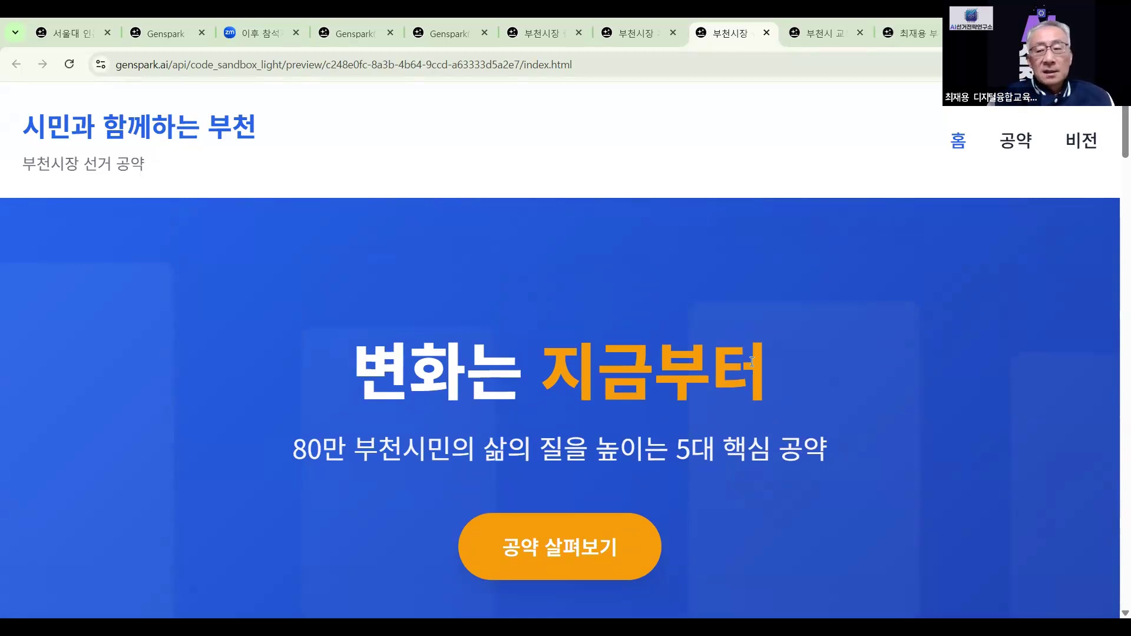
scroll(752, 362, down, 3)
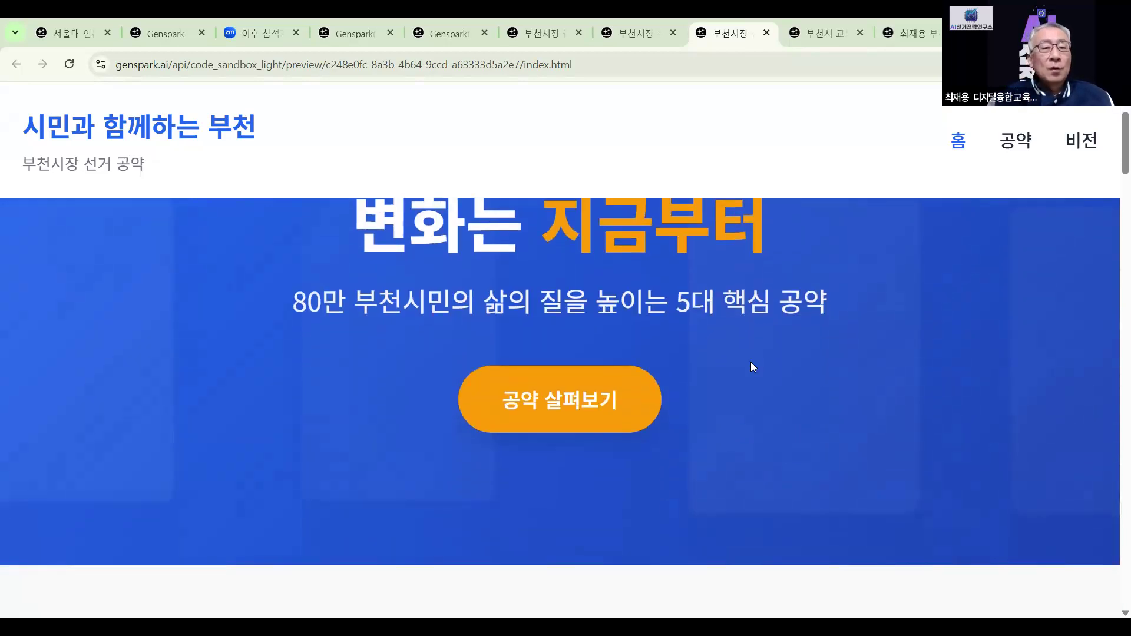
scroll(752, 367, down, 5)
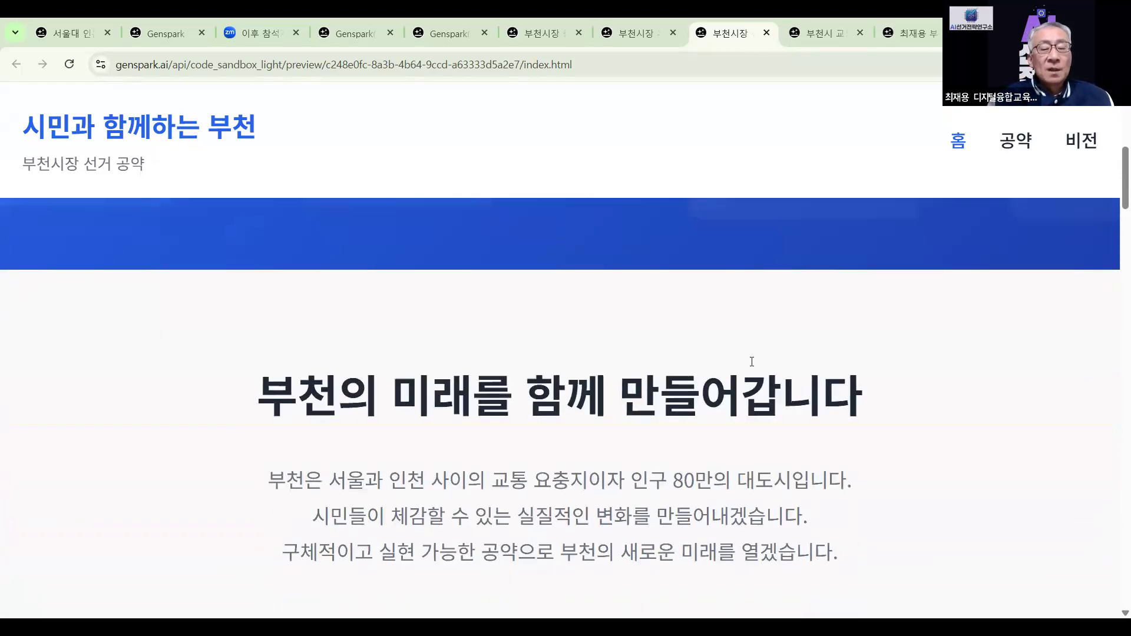
scroll(752, 367, down, 1)
scroll(753, 367, down, 7)
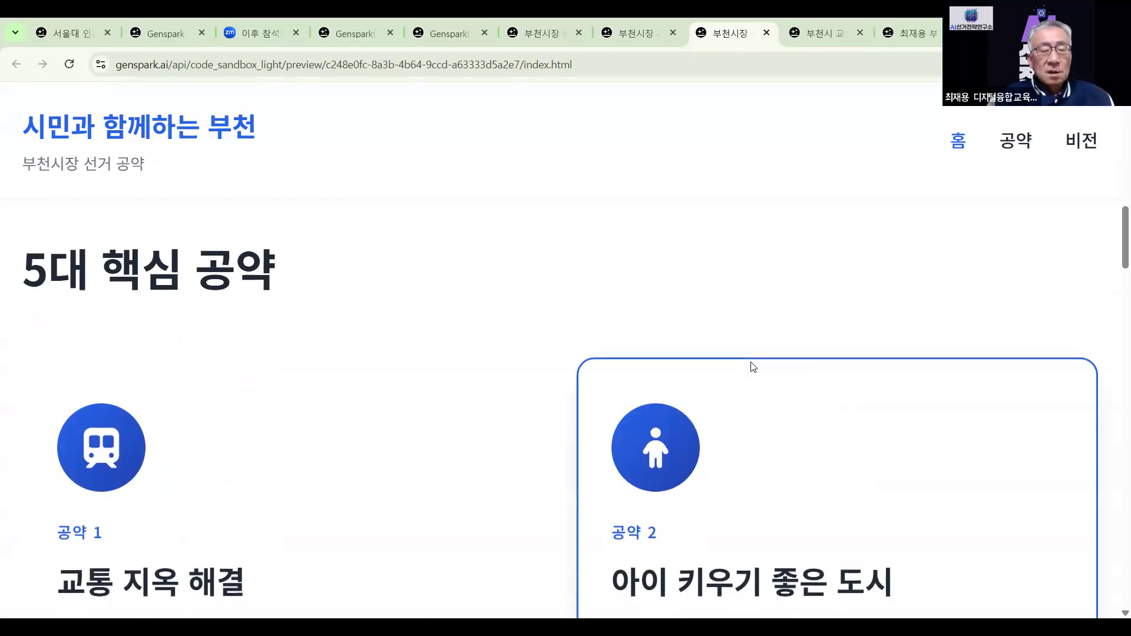
scroll(753, 366, down, 2)
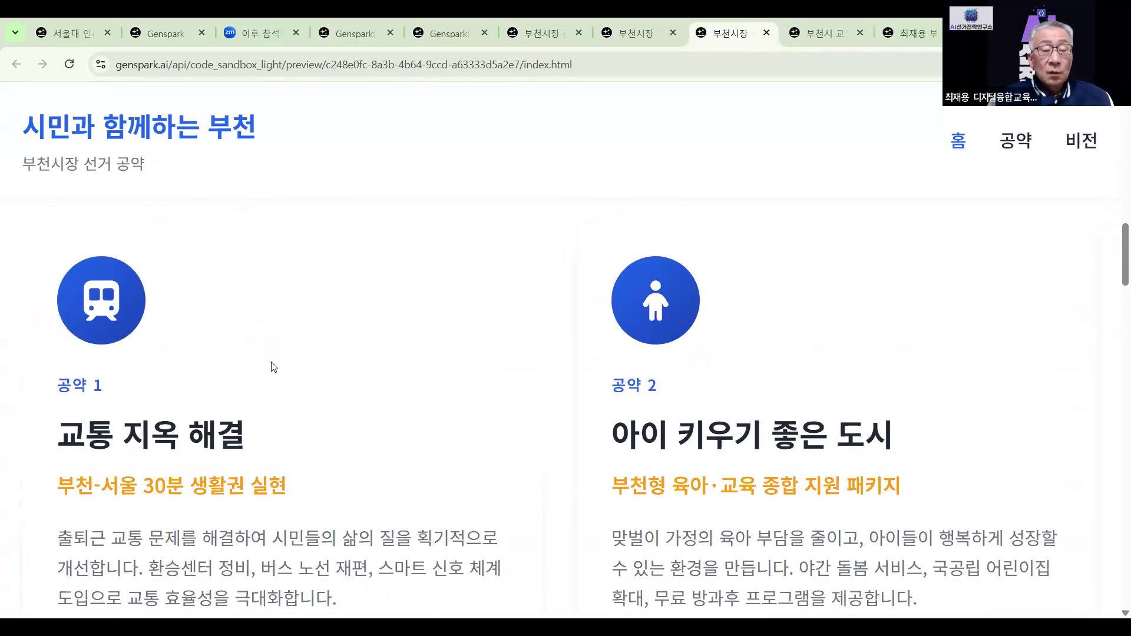
scroll(735, 356, down, 3)
scroll(736, 342, down, 6)
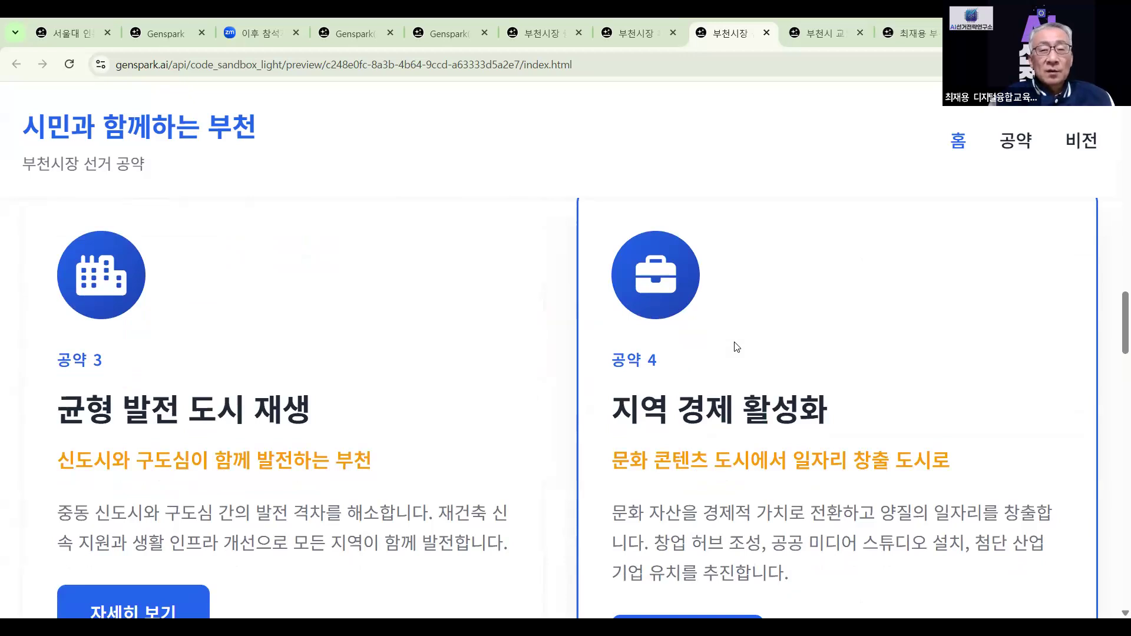
scroll(737, 347, down, 1)
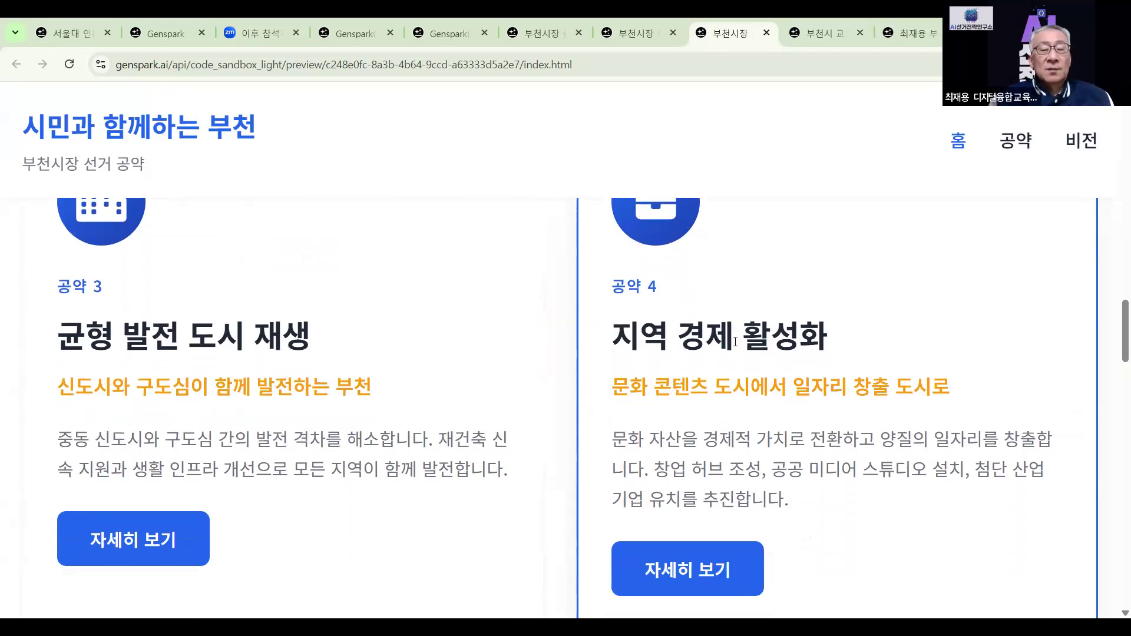
scroll(736, 342, down, 6)
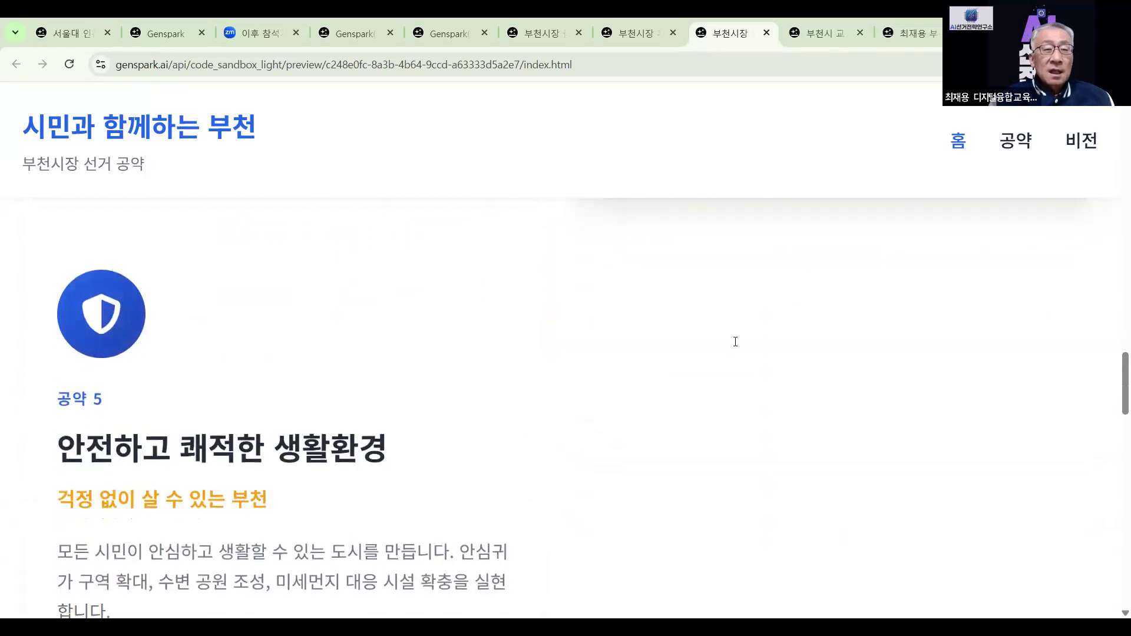
scroll(736, 347, down, 7)
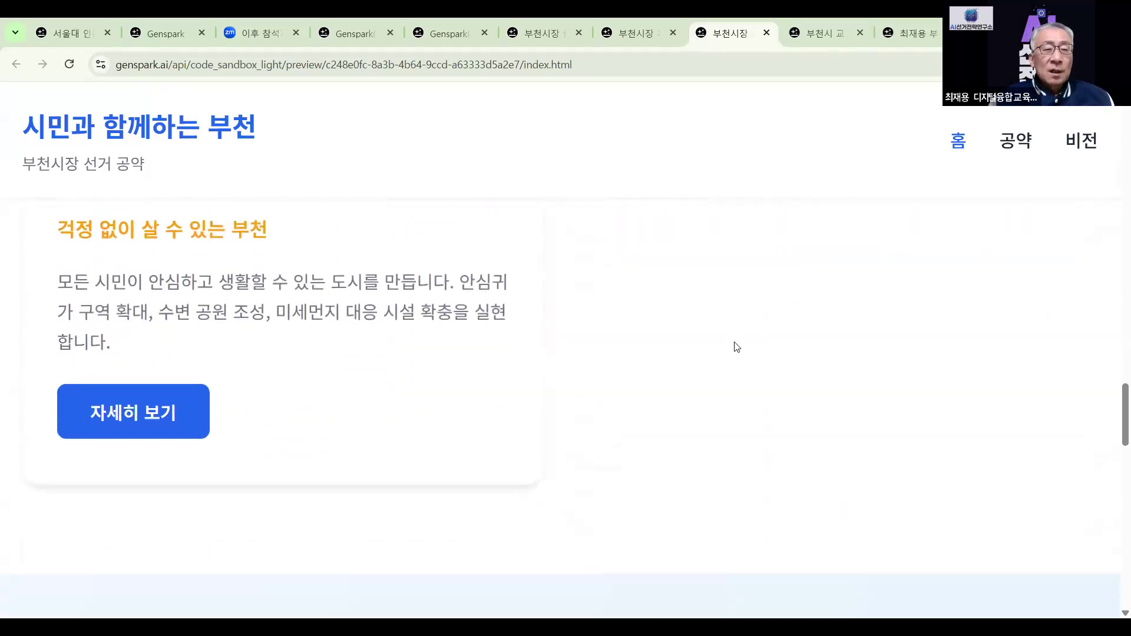
scroll(737, 347, down, 3)
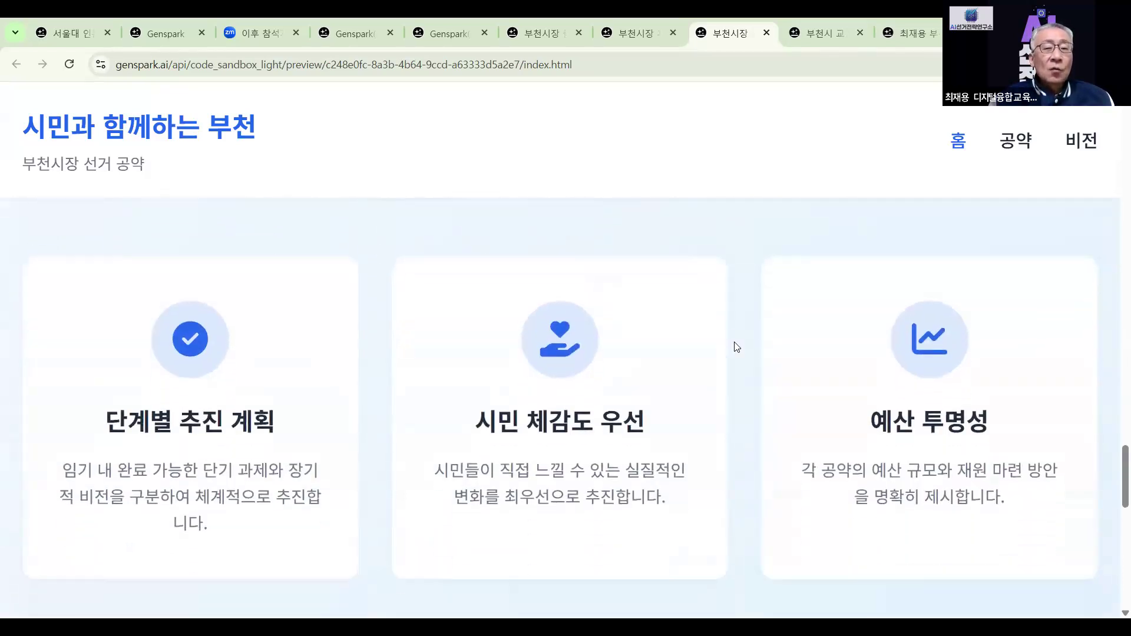
scroll(737, 347, down, 6)
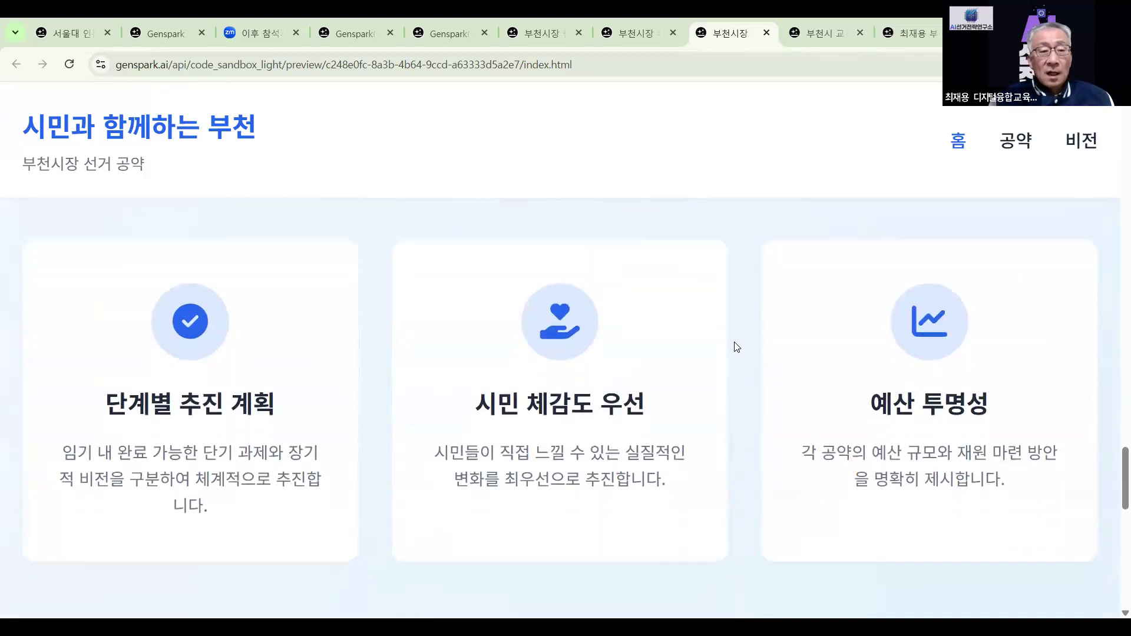
scroll(736, 347, down, 5)
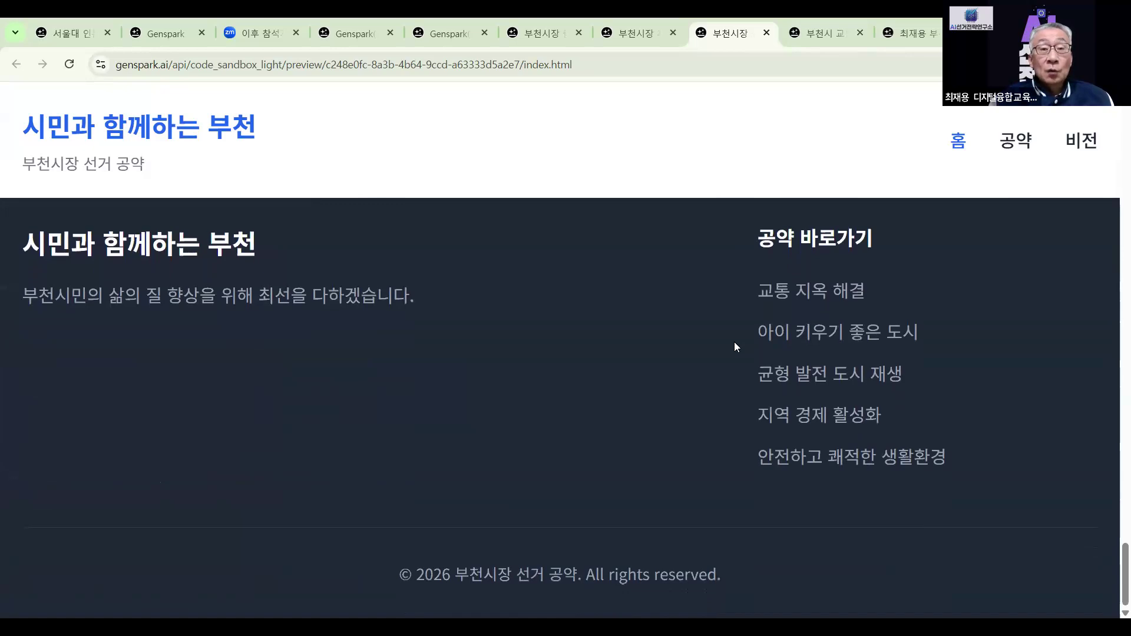
scroll(736, 347, up, 15)
scroll(736, 347, up, 20)
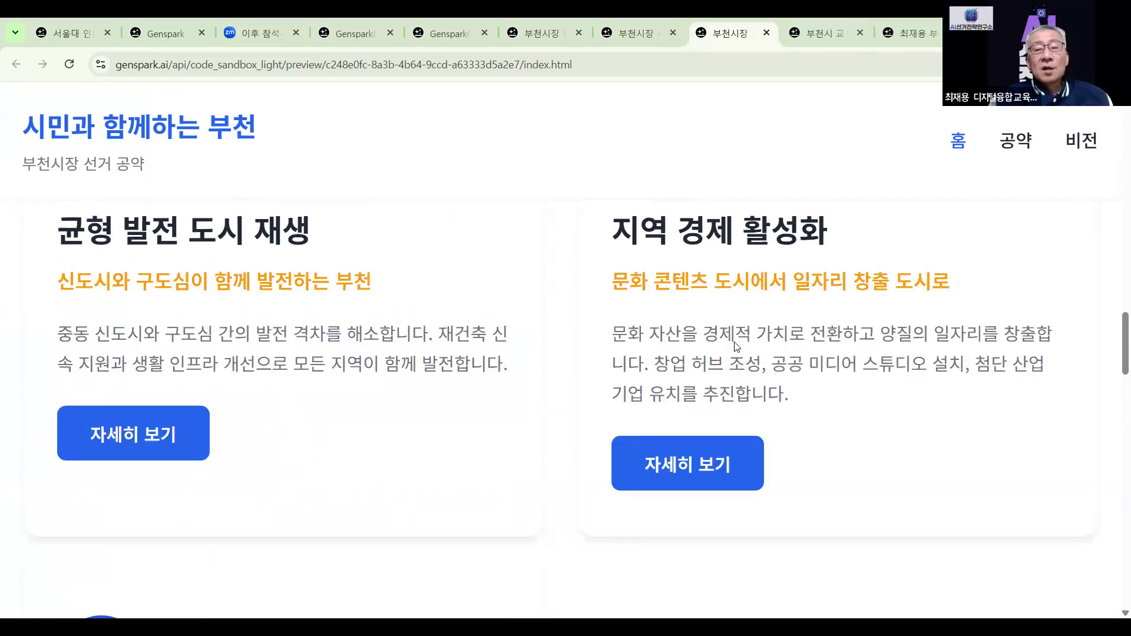
scroll(735, 346, up, 3)
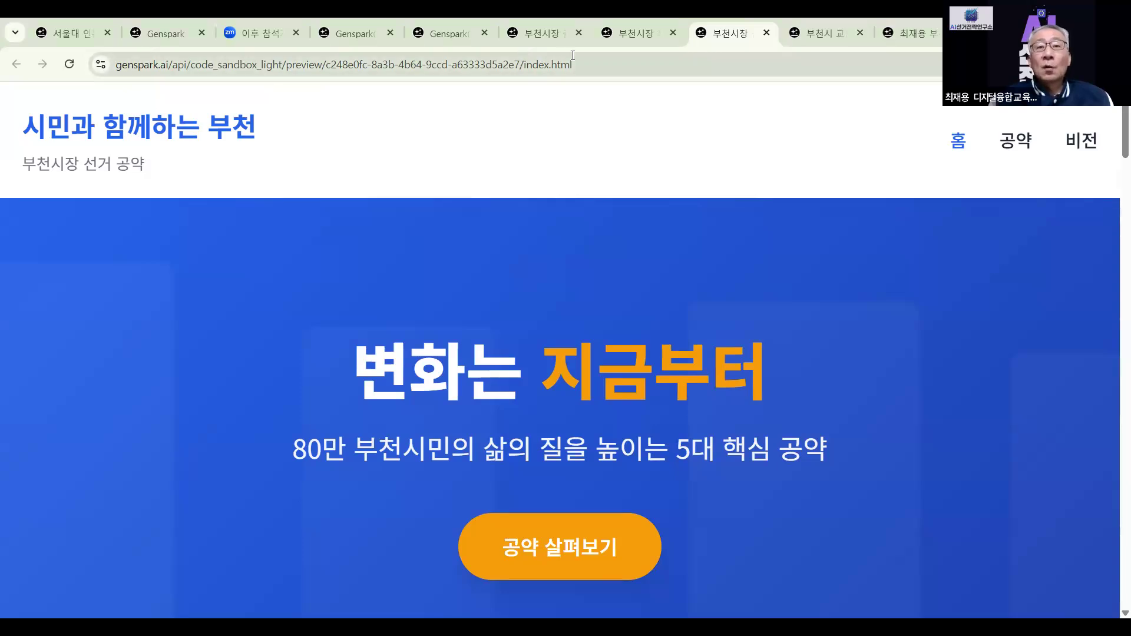
Close the speech, pledge, site and research report tabs, then show the connected Google Drive and Gmail tools
mouse_move(912, 33)
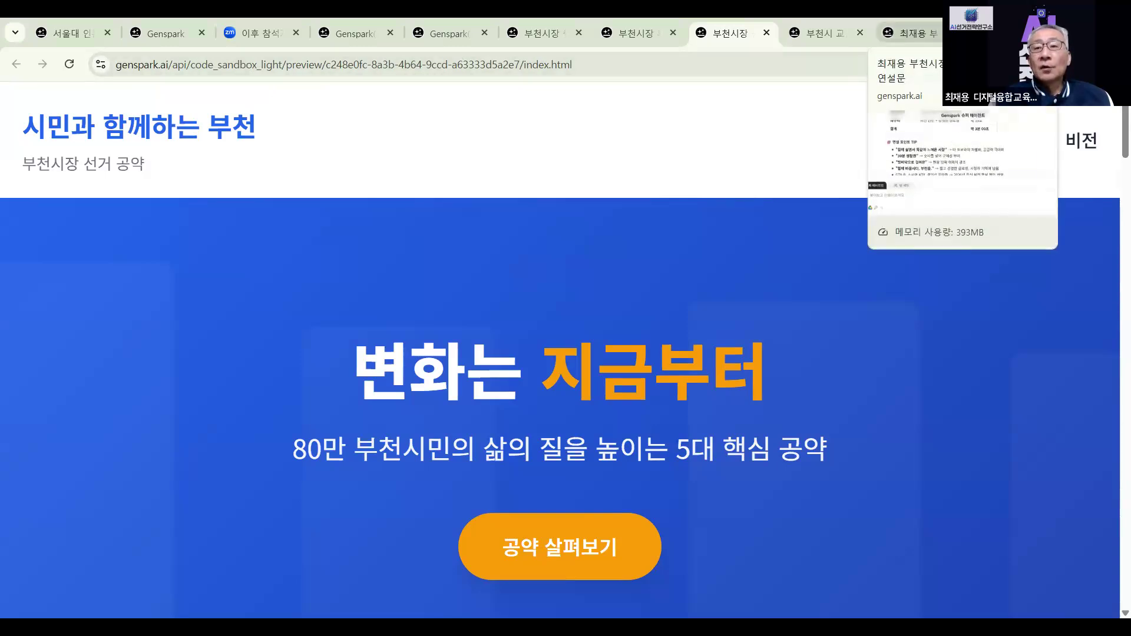
click(955, 33)
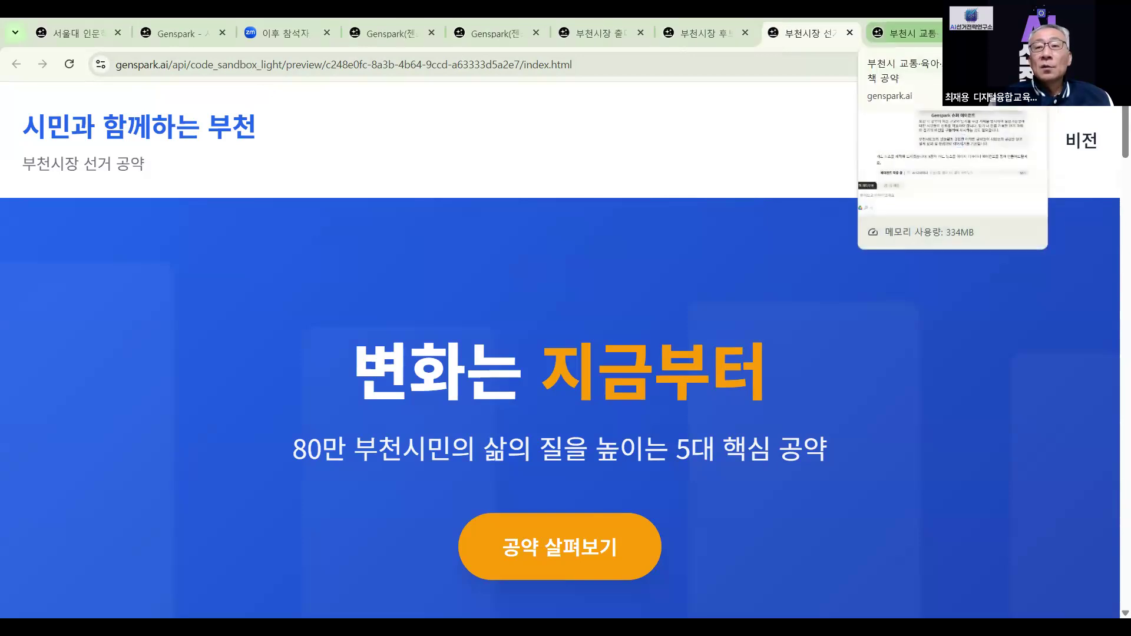
click(955, 33)
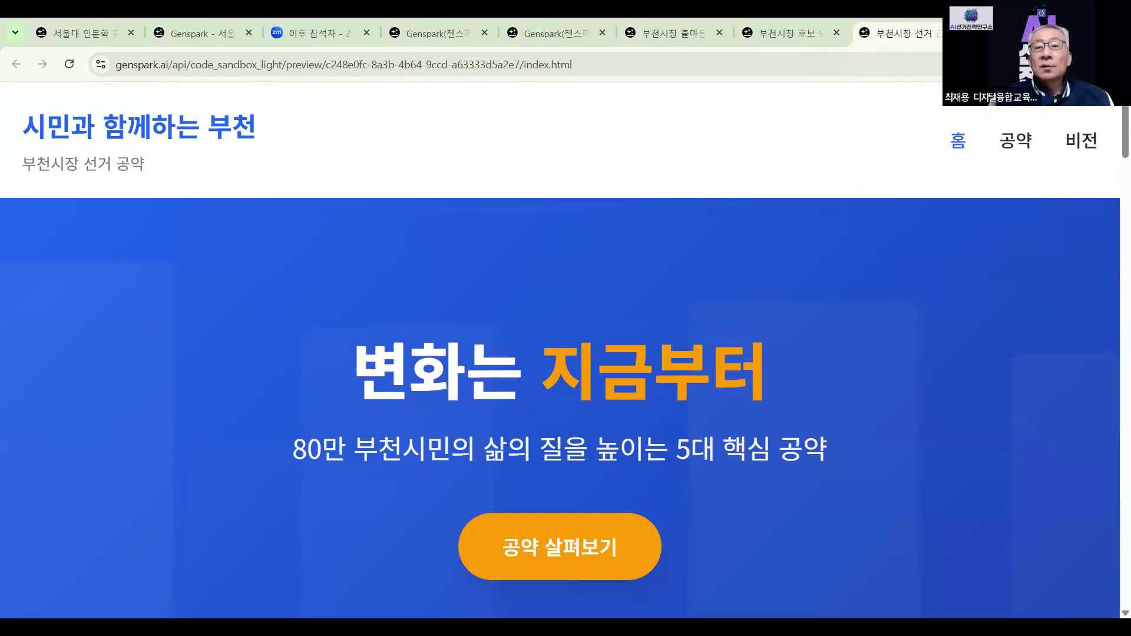
click(955, 33)
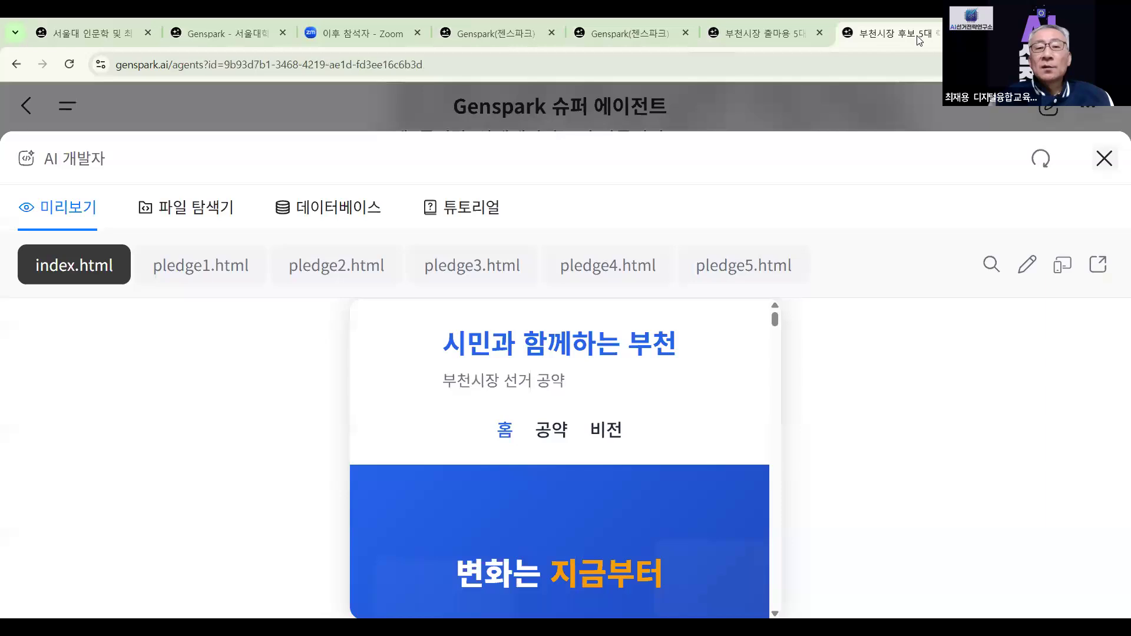
click(955, 33)
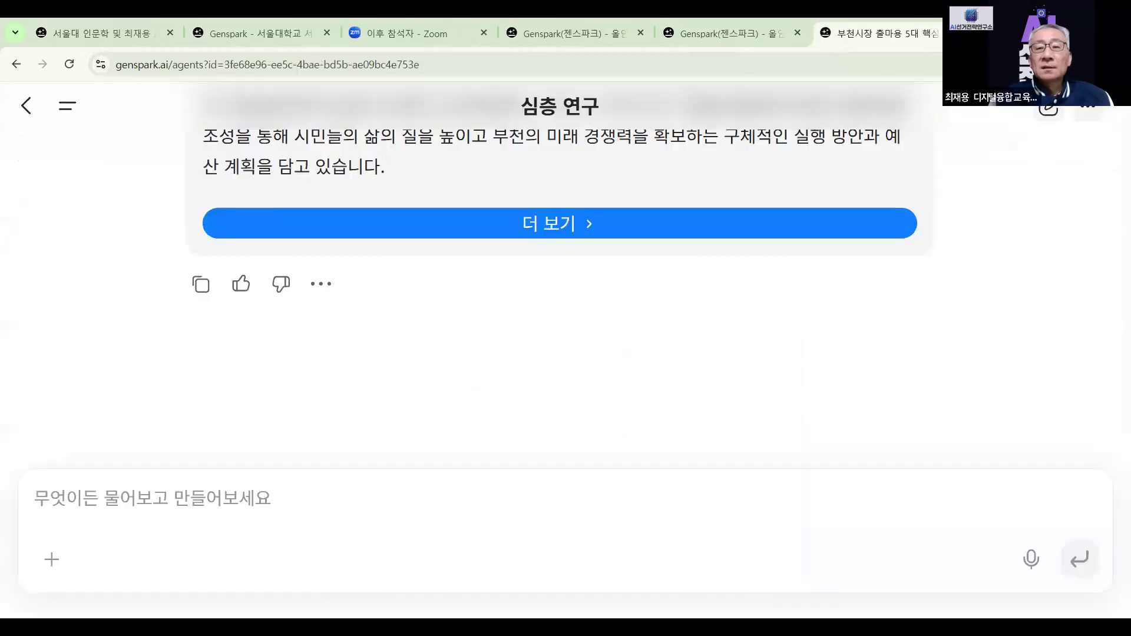
scroll(729, 303, up, 3)
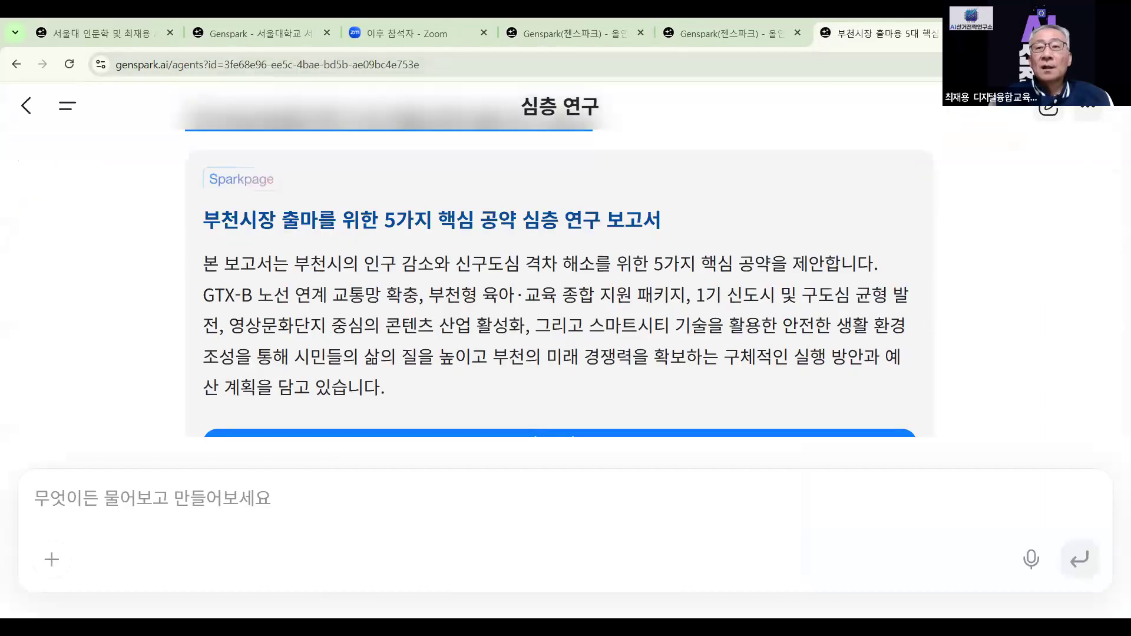
click(955, 33)
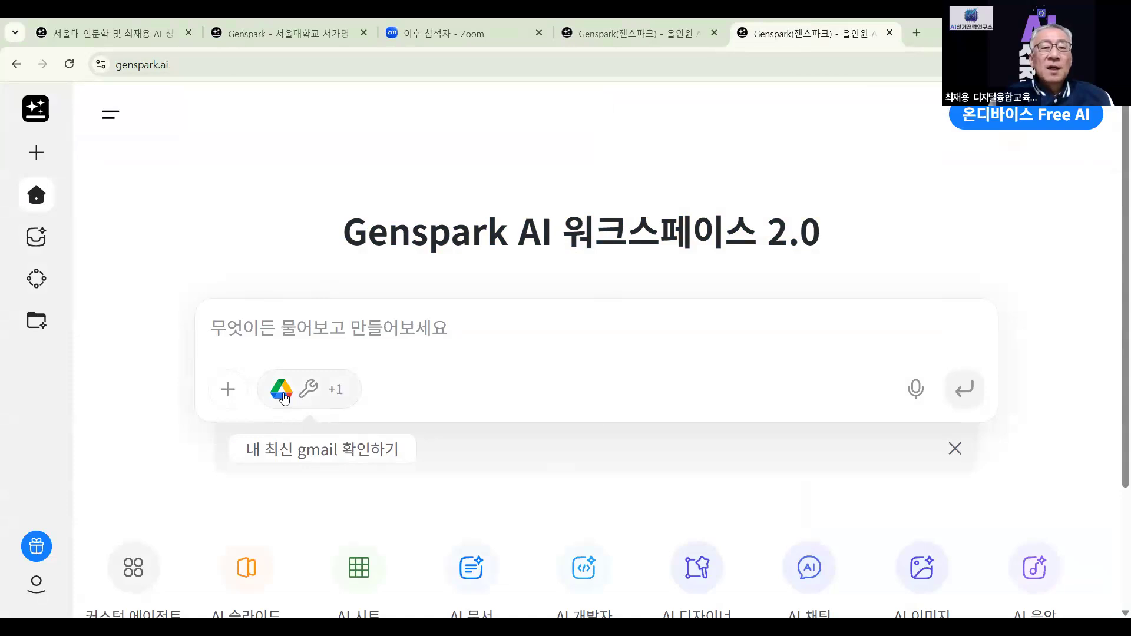
click(285, 397)
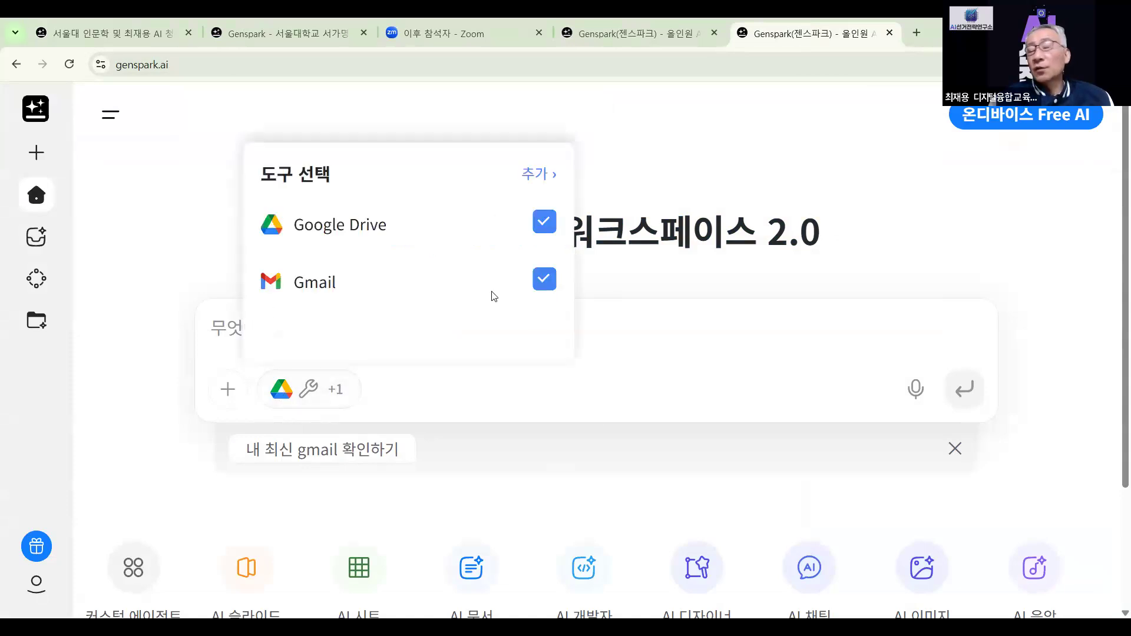
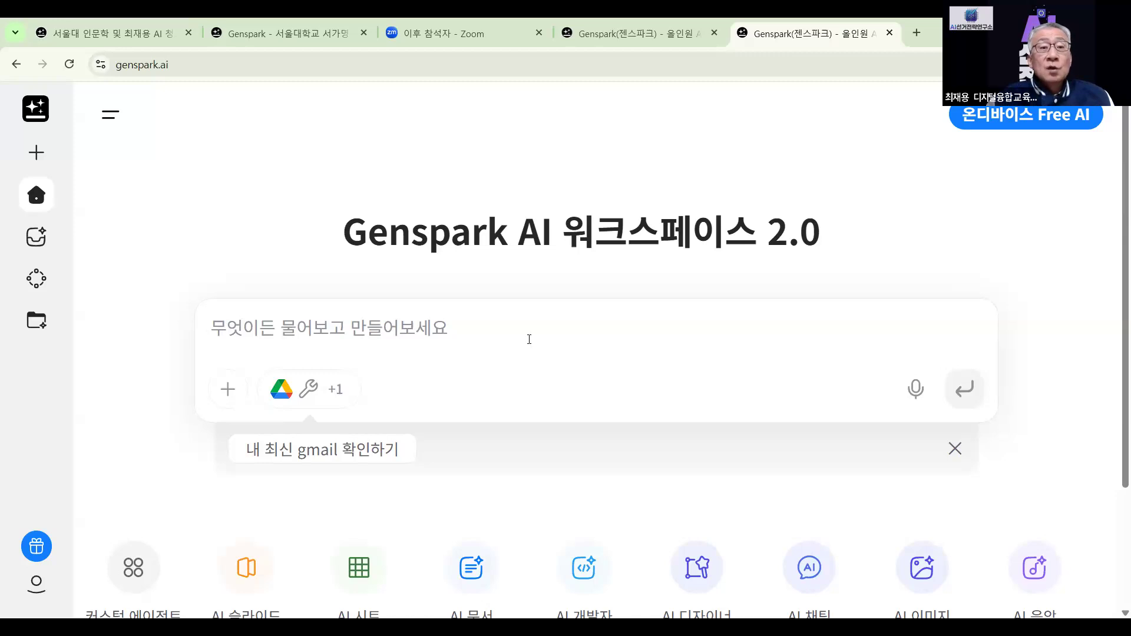
Check the connected tools, then go from the custom agents store into the new-agent builder
click(291, 395)
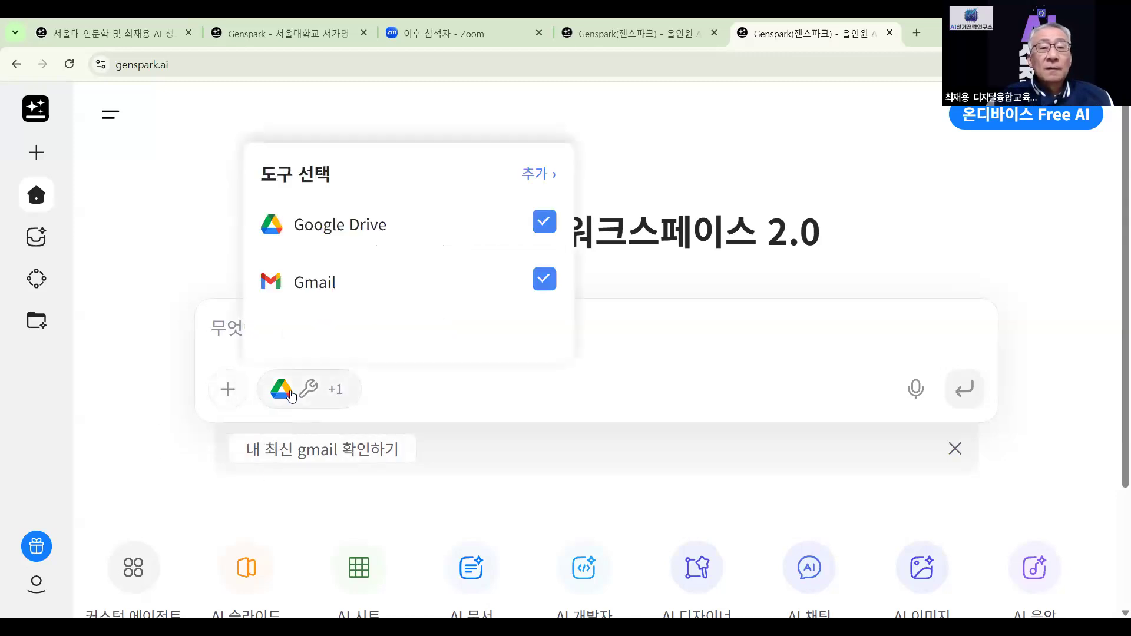
click(674, 356)
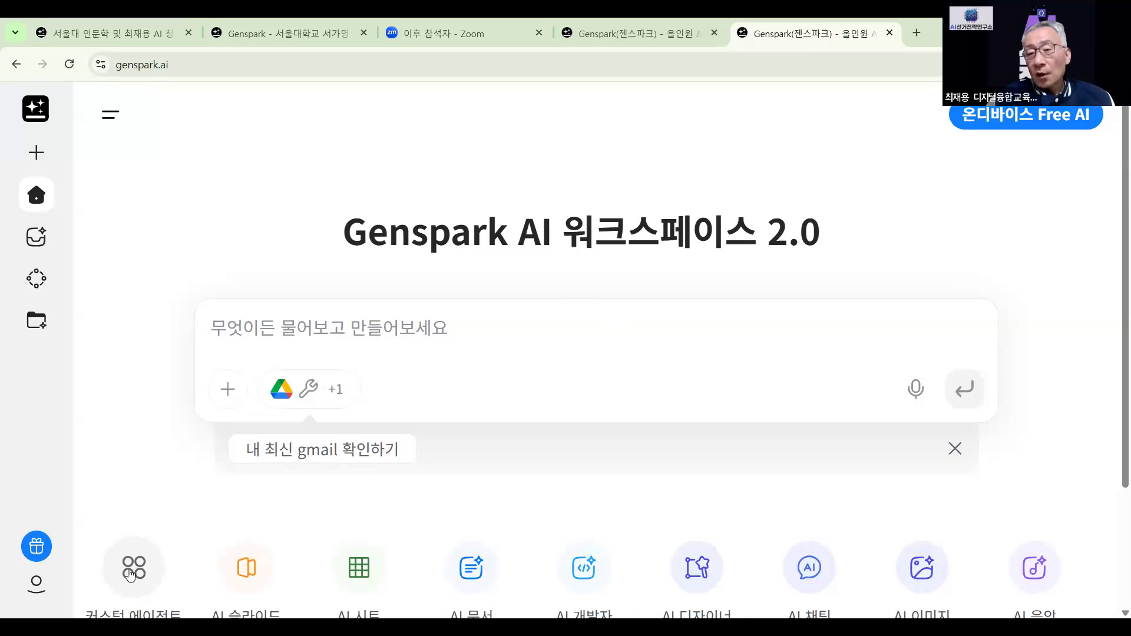
click(130, 575)
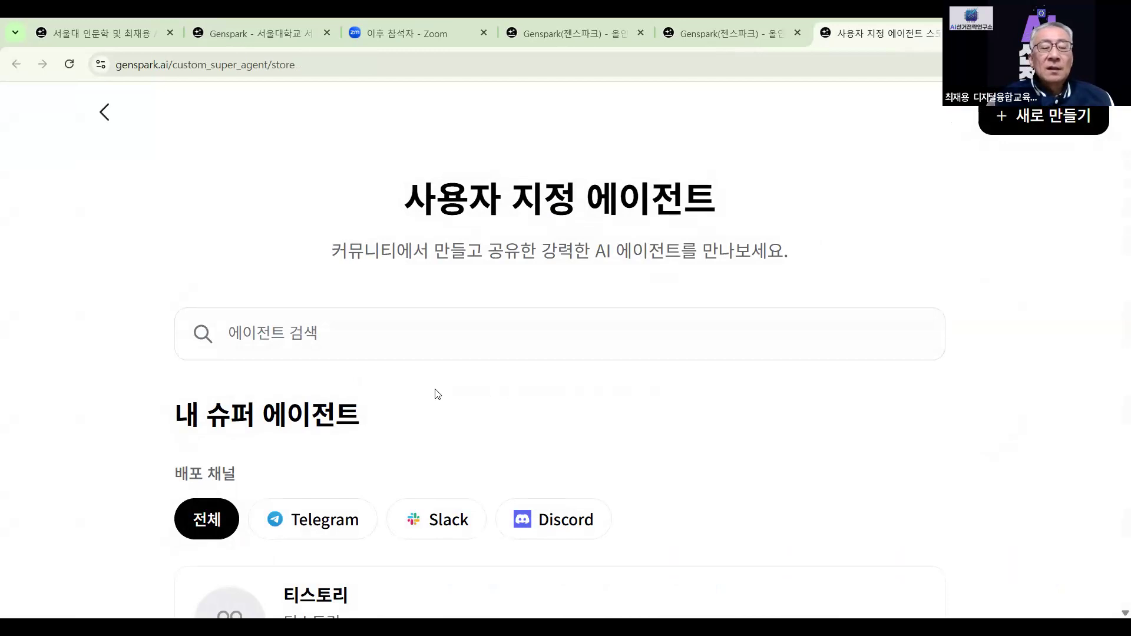
scroll(437, 393, down, 2)
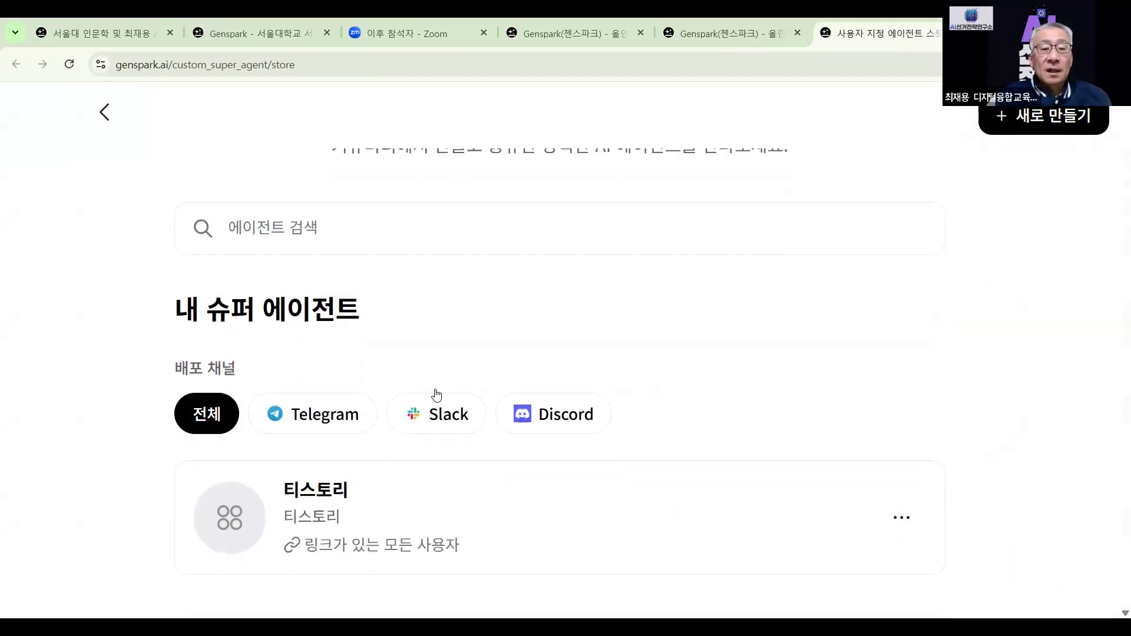
scroll(437, 394, up, 2)
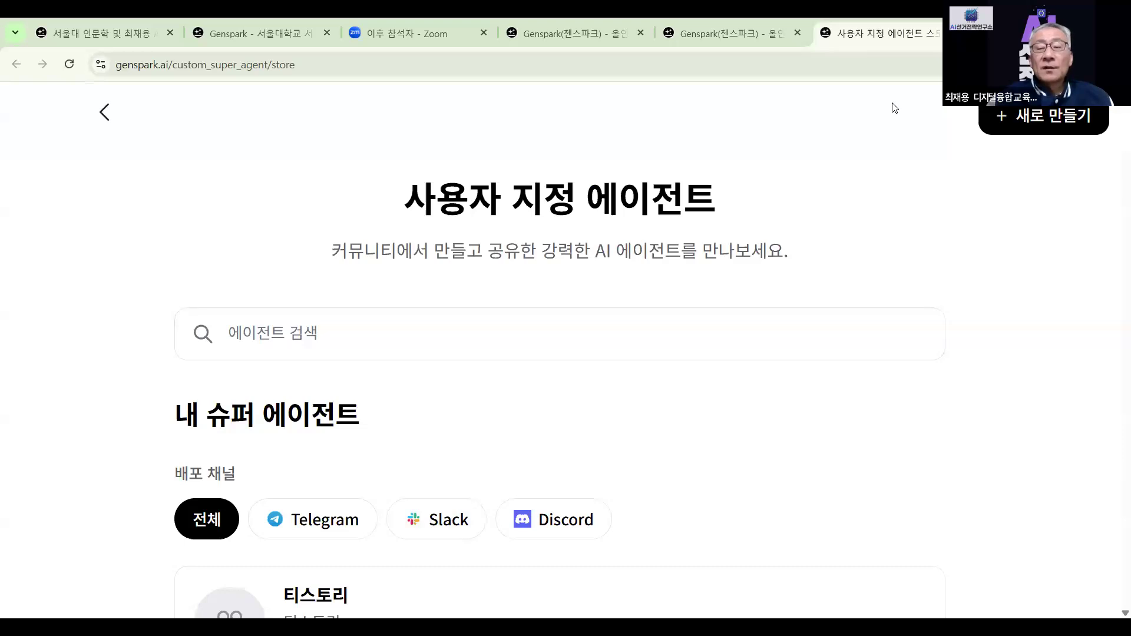
click(1046, 115)
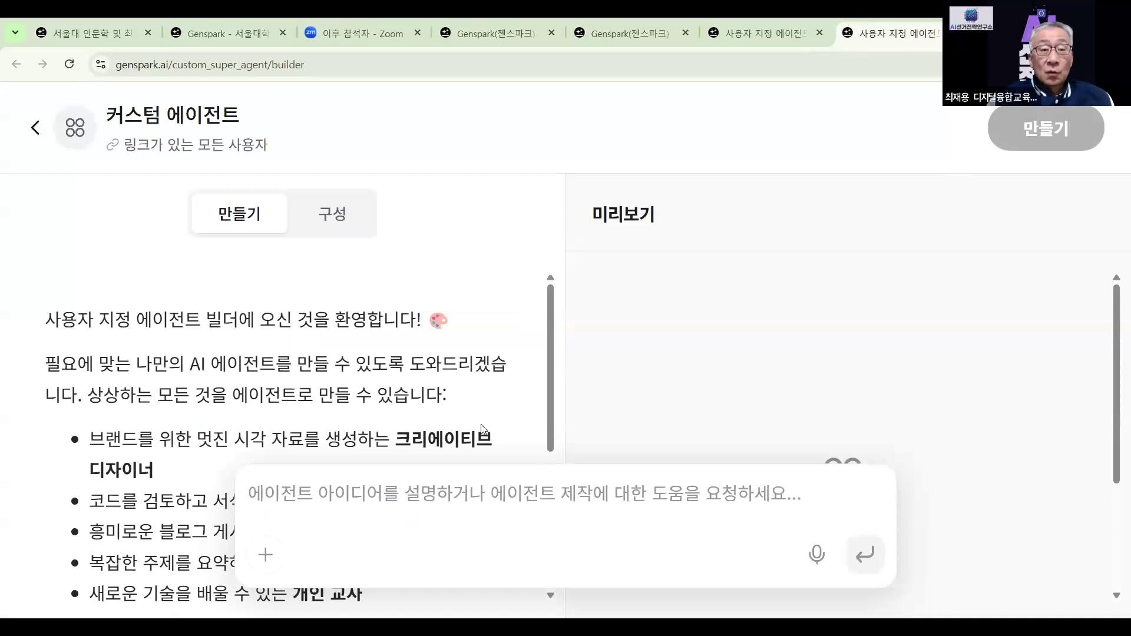
Send the test prompt '부천시장 선거공약 카드 뉴스 만들기' from the builder's preview chat
click(330, 216)
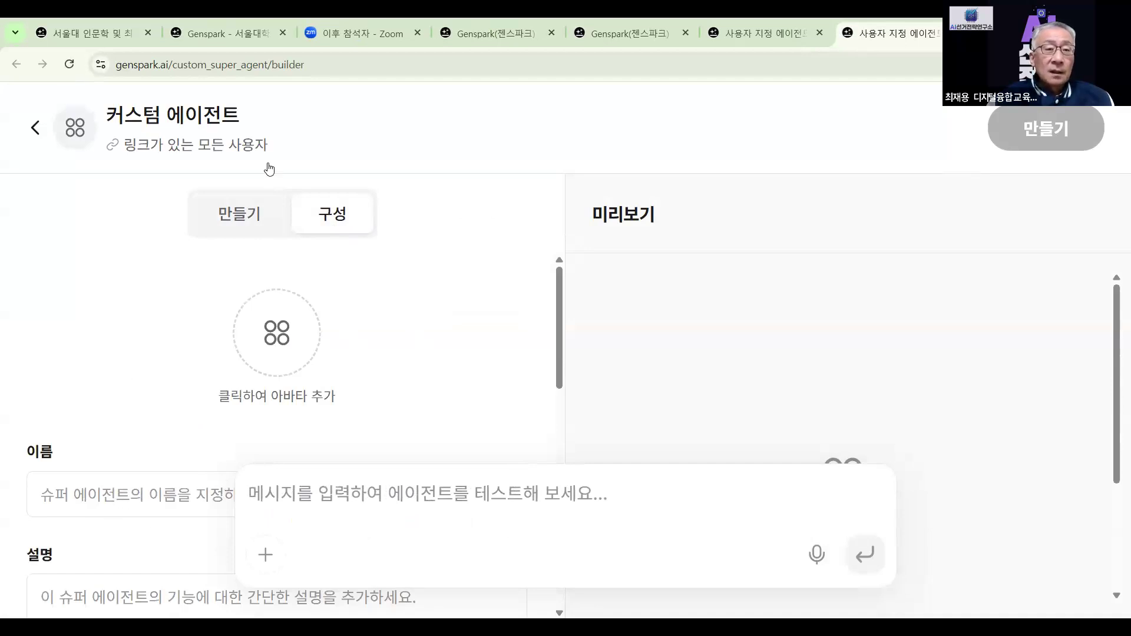
click(259, 215)
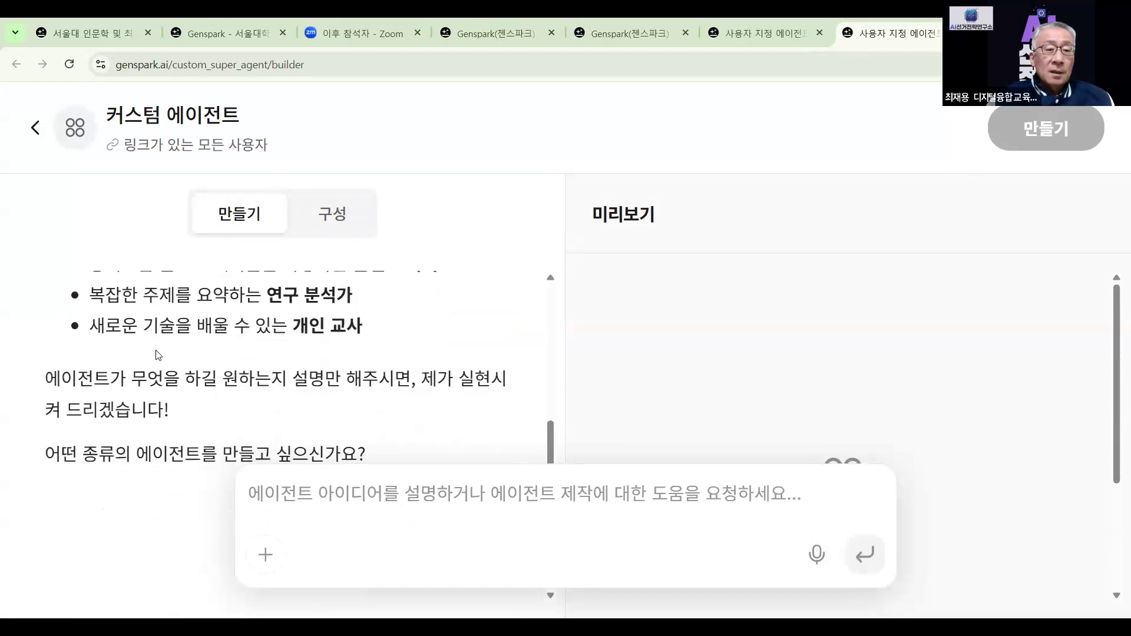
click(324, 219)
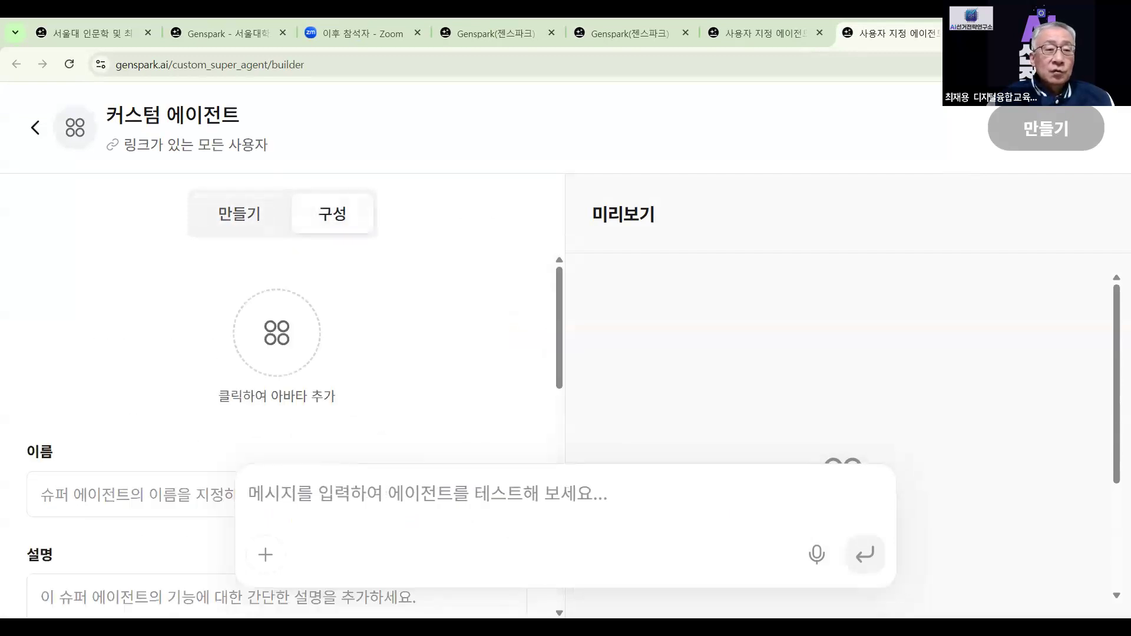
double_click(282, 494)
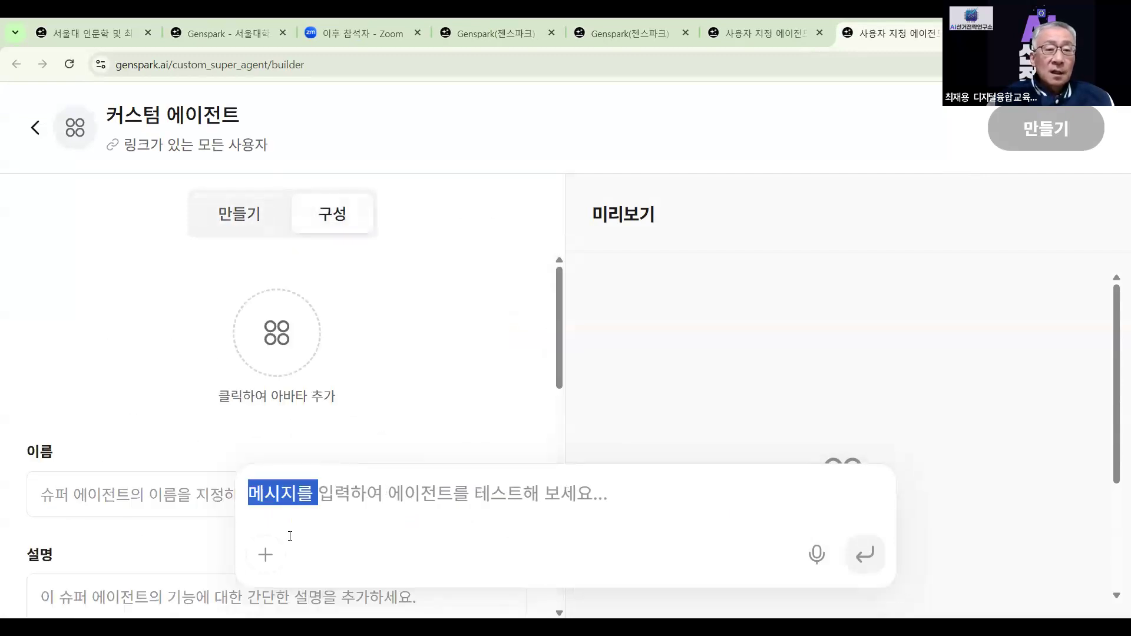
click(393, 502)
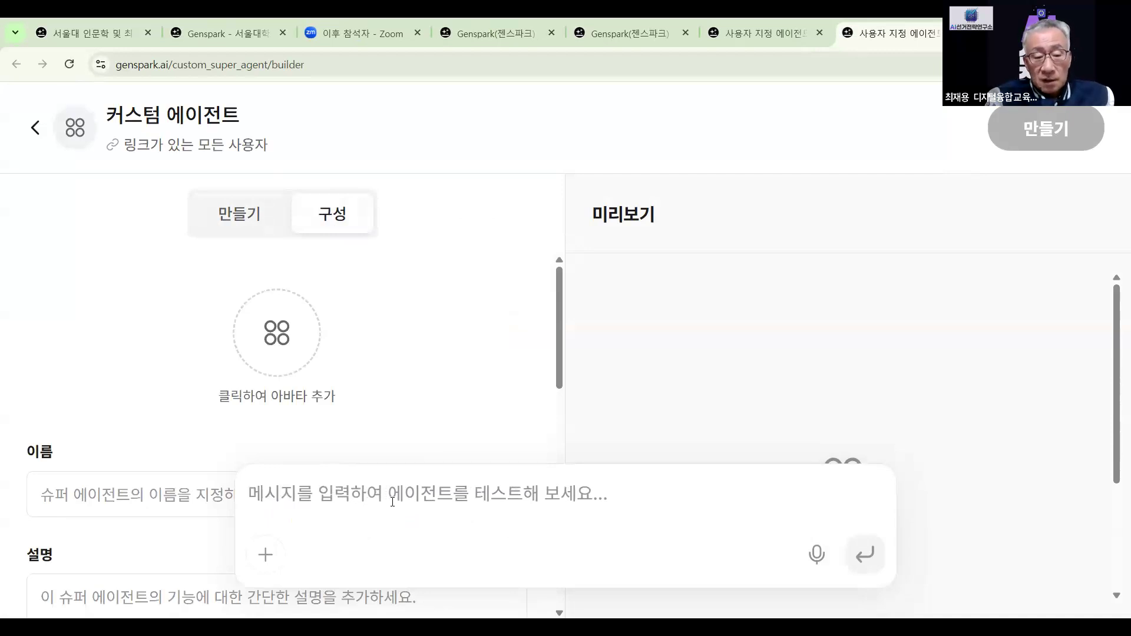
text(QNCJS)
key(BackSpace)
key(BackSpace)
key(BackSpace)
key(BackSpace)
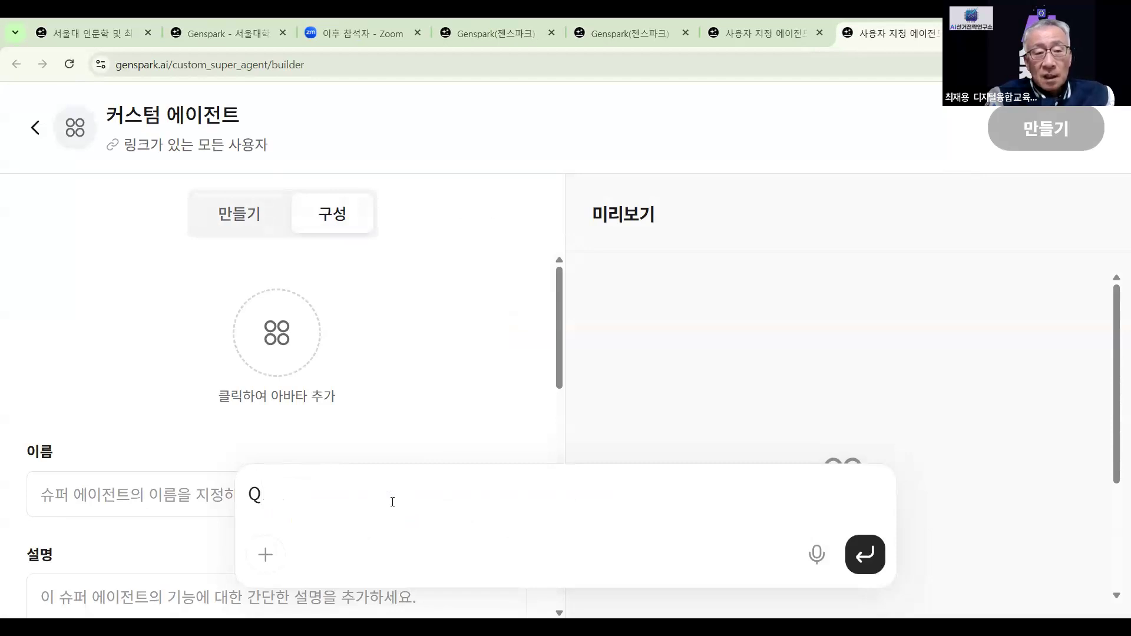
key(BackSpace)
text(부천시자)
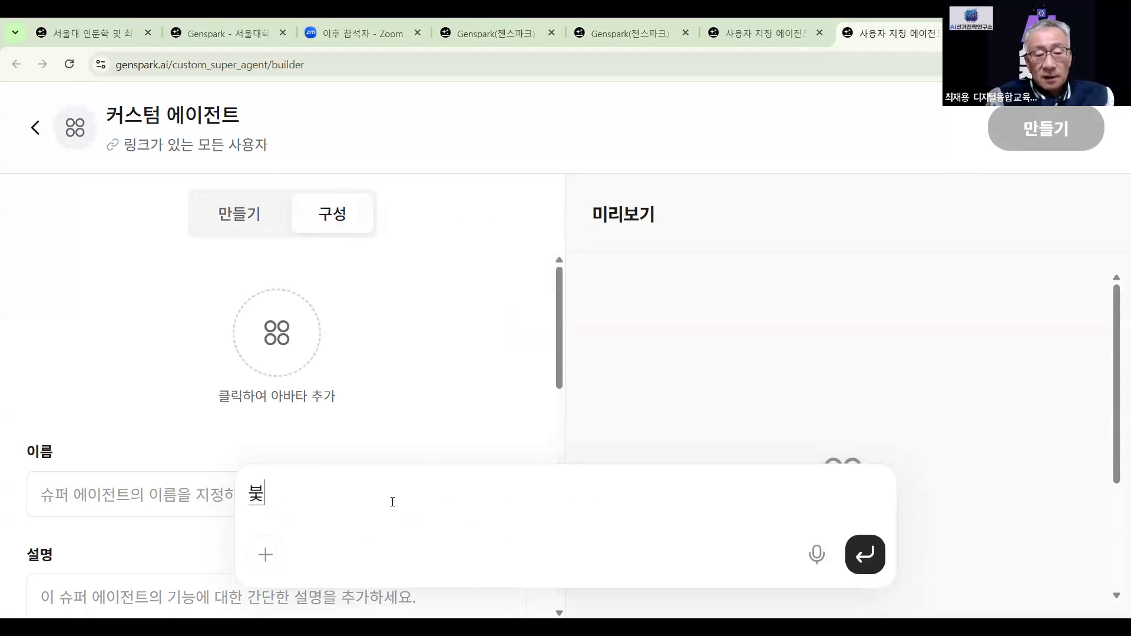
text(ㅇ 선ㄱ)
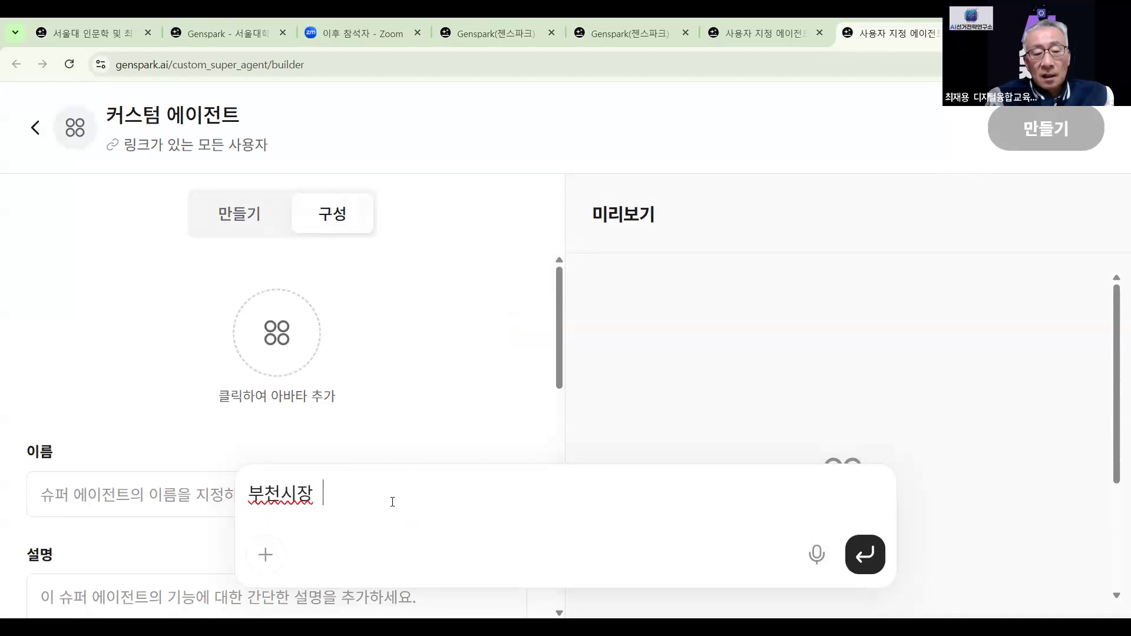
text(ㅓ공약)
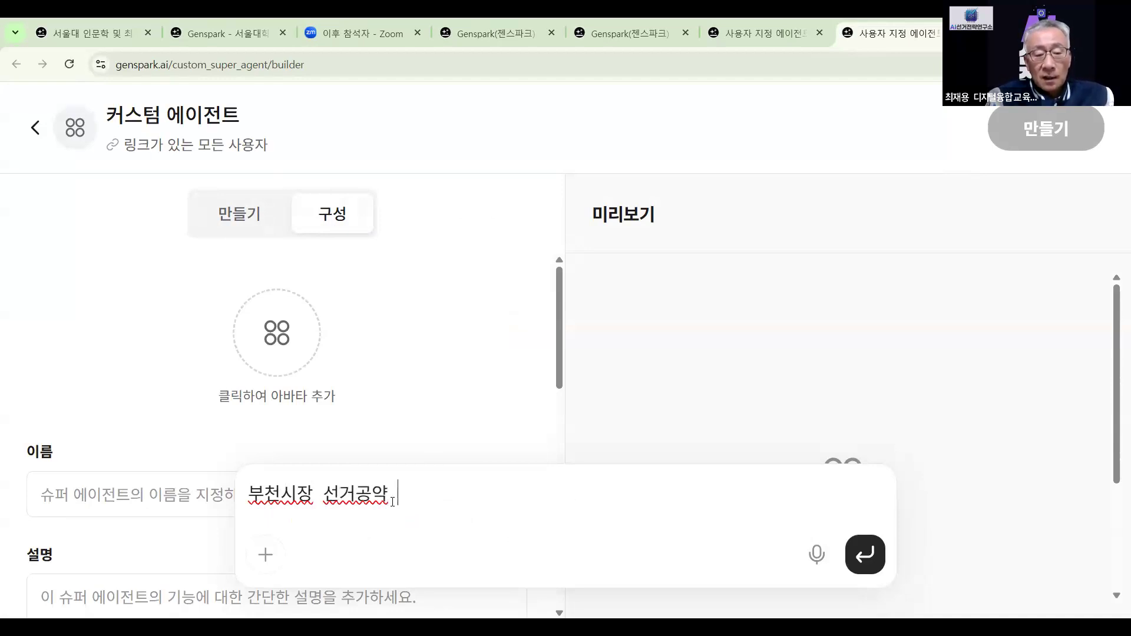
text( 카드 뉴스)
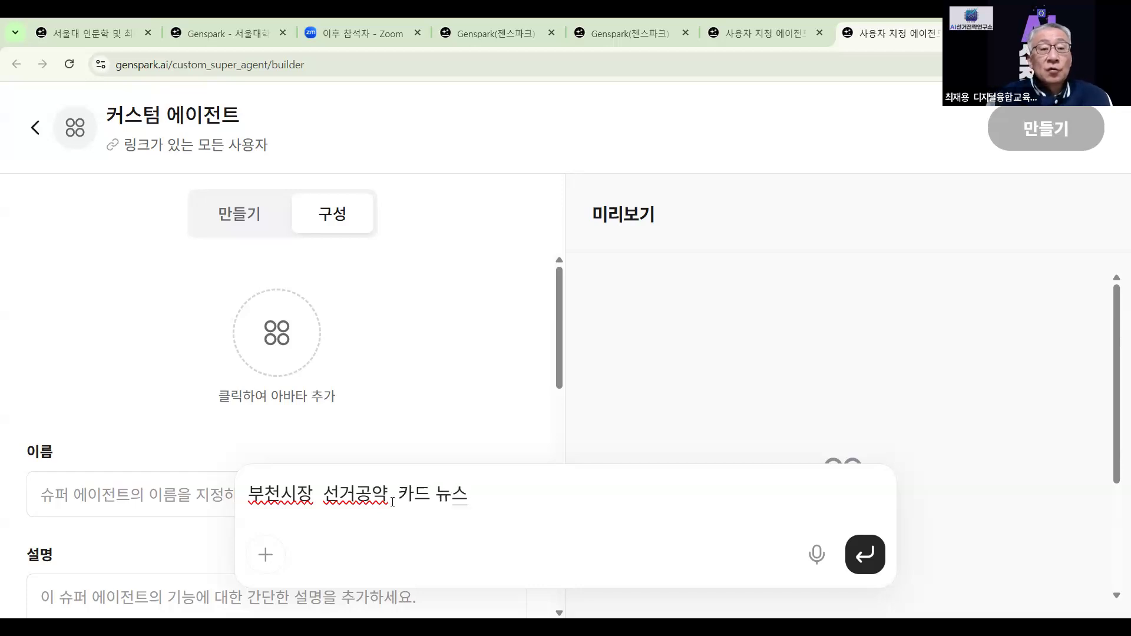
text( 만들기)
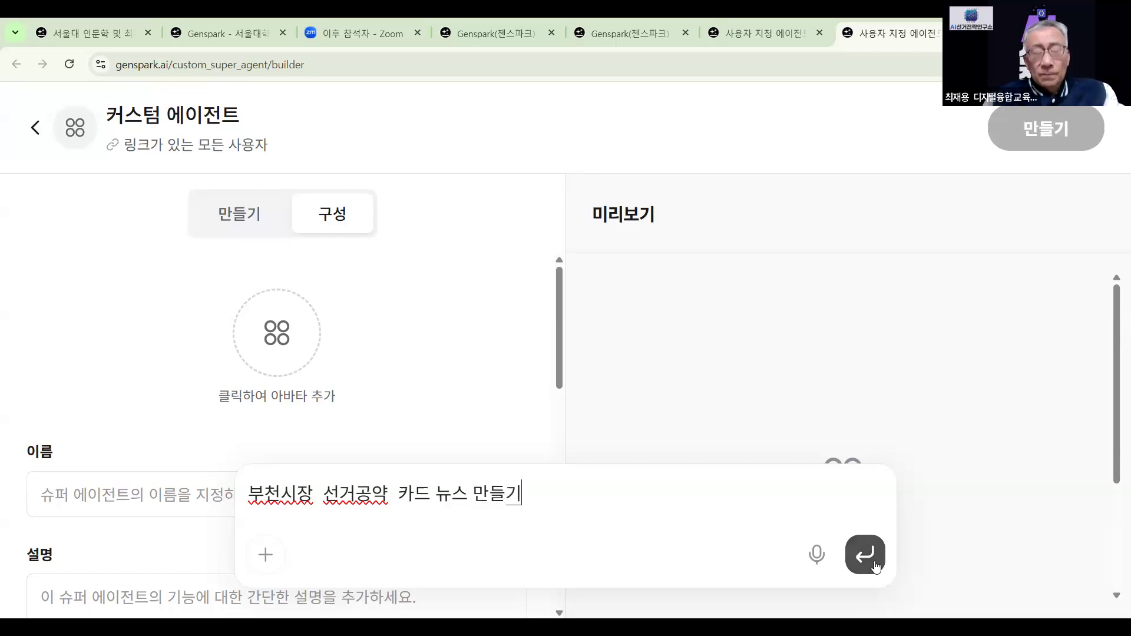
click(866, 559)
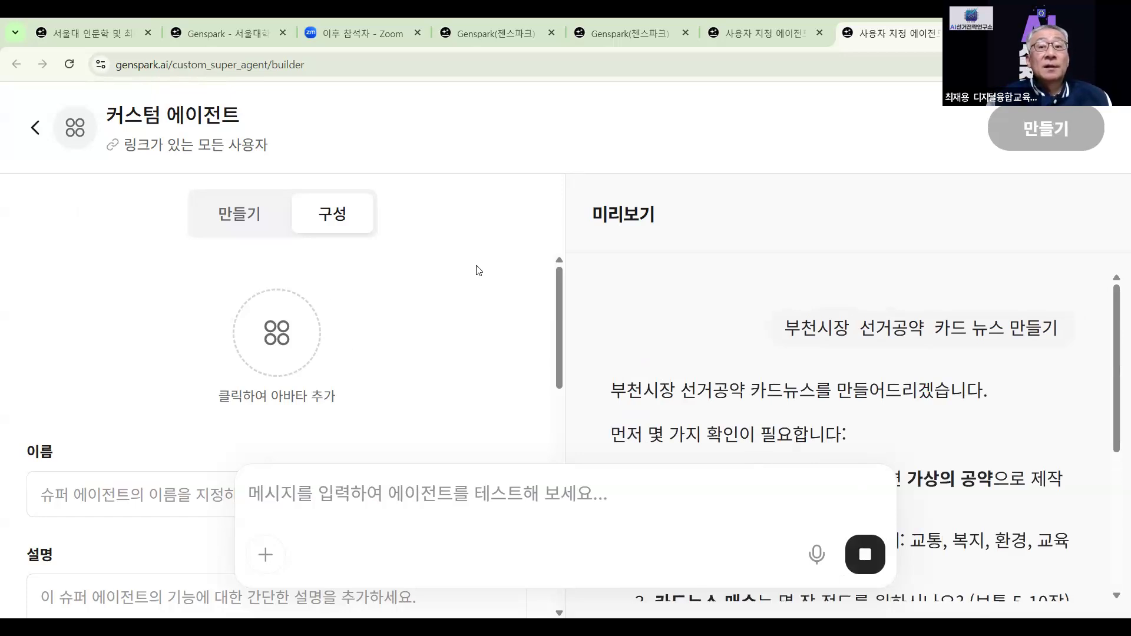
Scroll through the agent configuration form, then exit the builder without creating the agent
scroll(876, 376, down, 3)
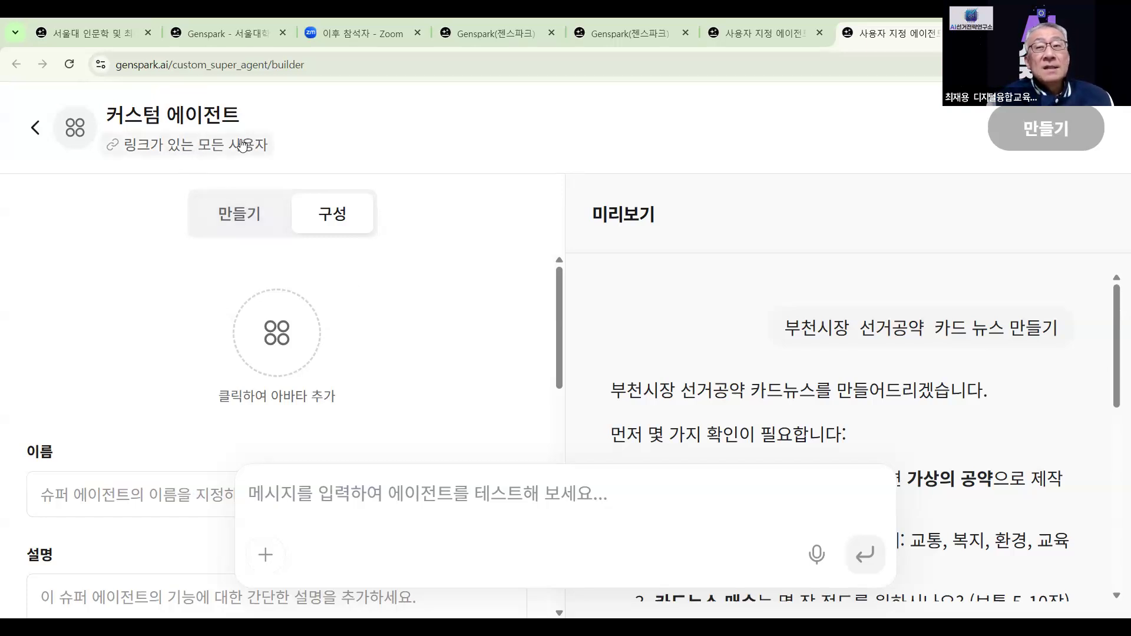
scroll(390, 378, down, 2)
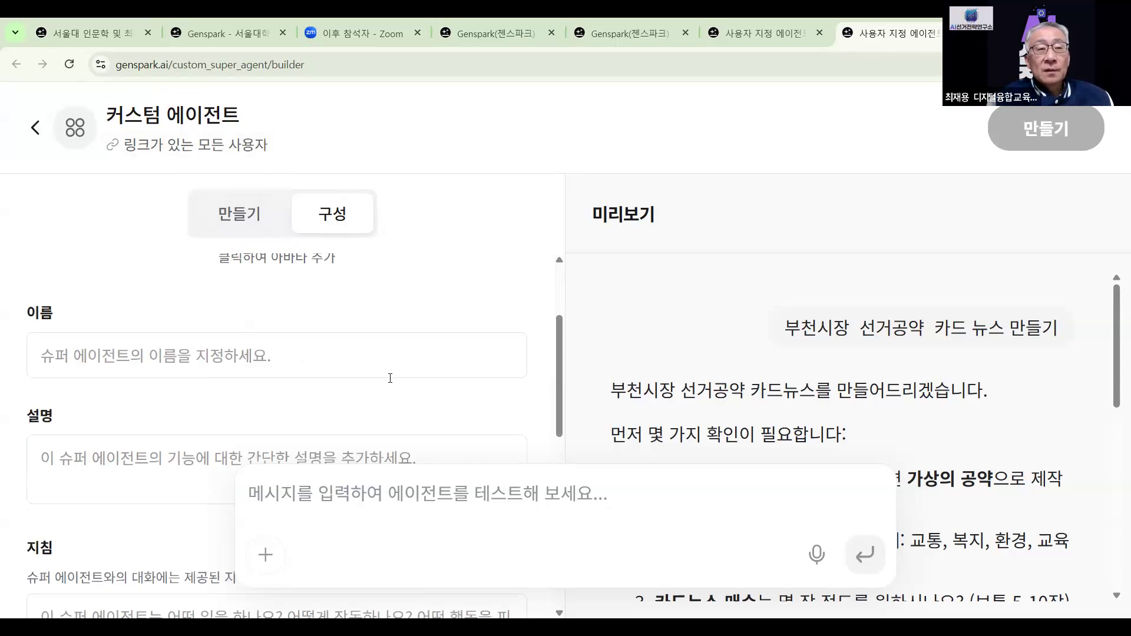
click(34, 128)
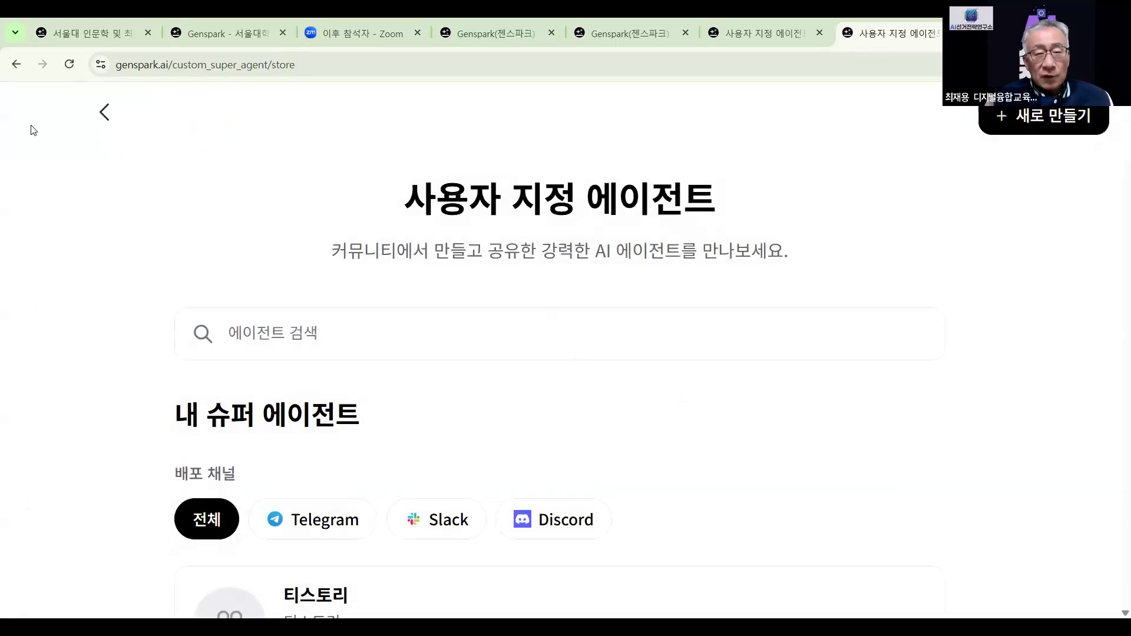
Open the 티스토리 card under 내 슈퍼 에이전트 and start a chat with it
scroll(499, 326, down, 3)
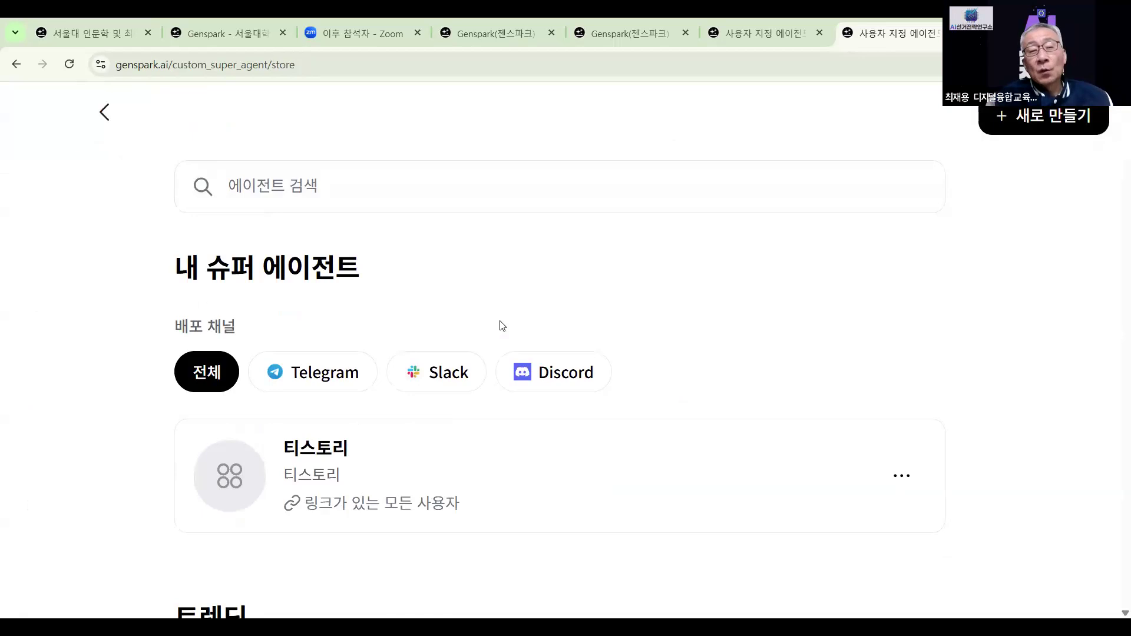
scroll(503, 326, down, 2)
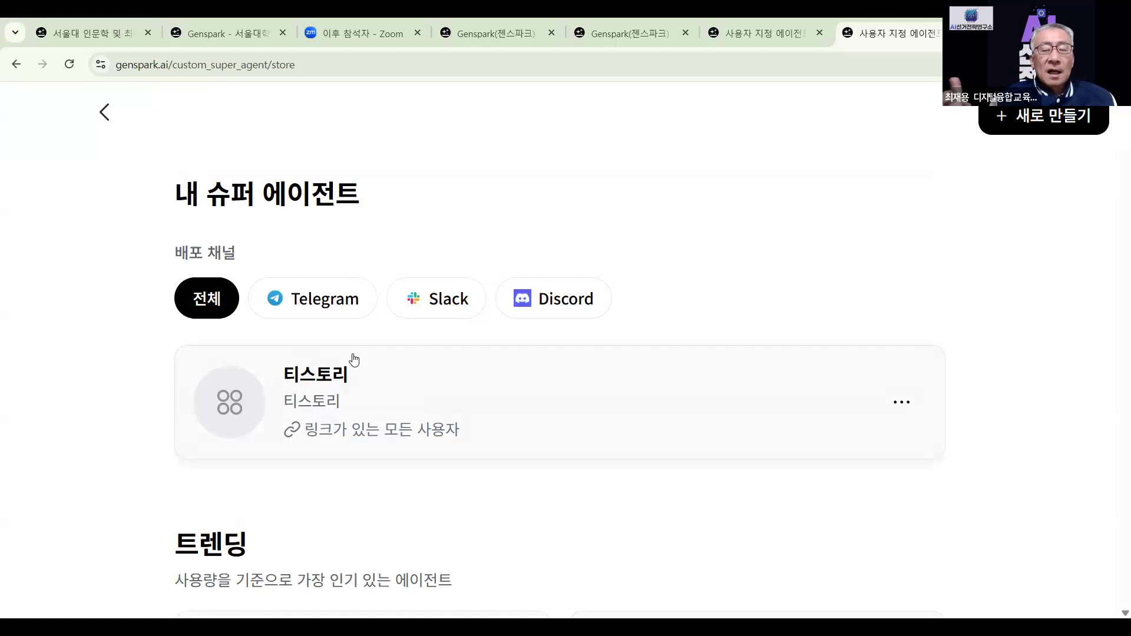
click(328, 386)
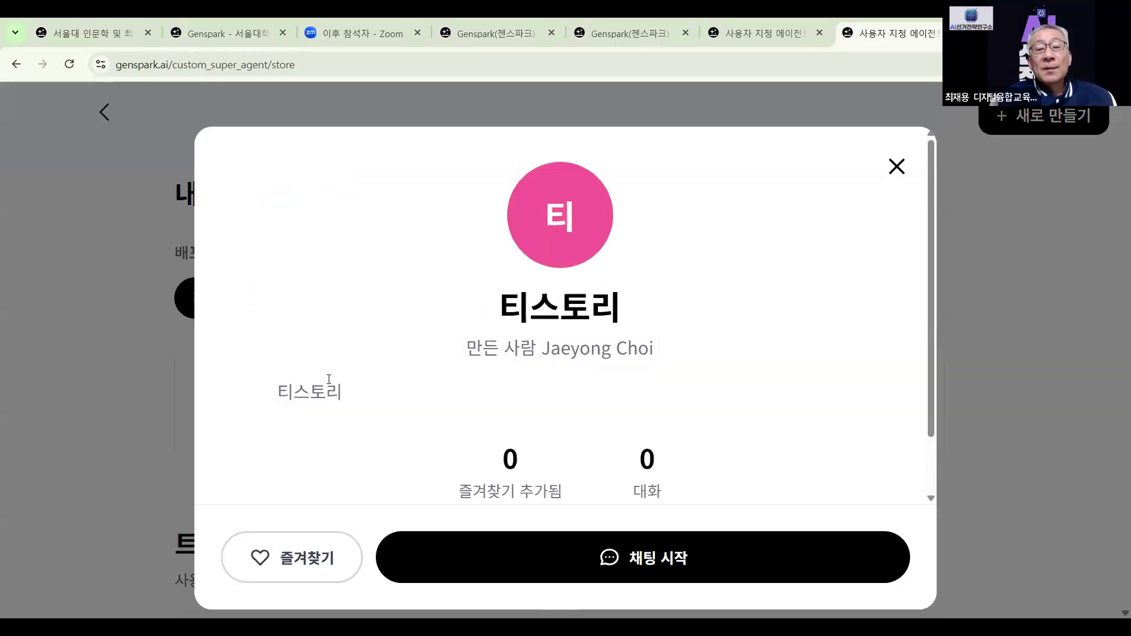
click(645, 564)
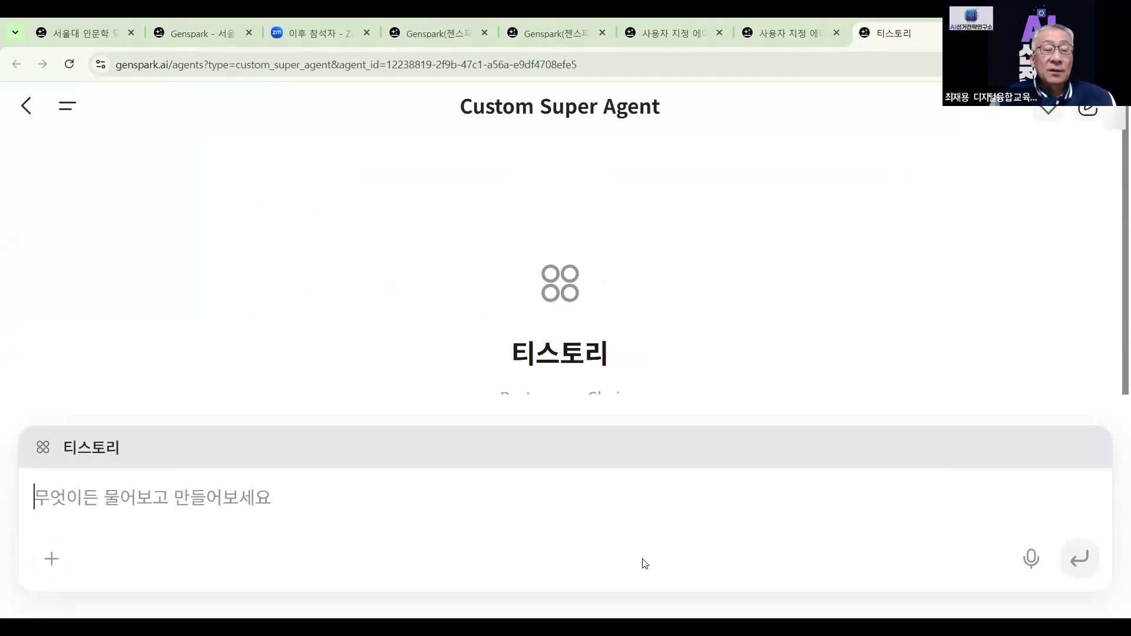
Paste the Bucheon pledge text and send '이 내용으로 티스토리에 올릴 블로그 글 써줘'
right_click(236, 501)
click(299, 338)
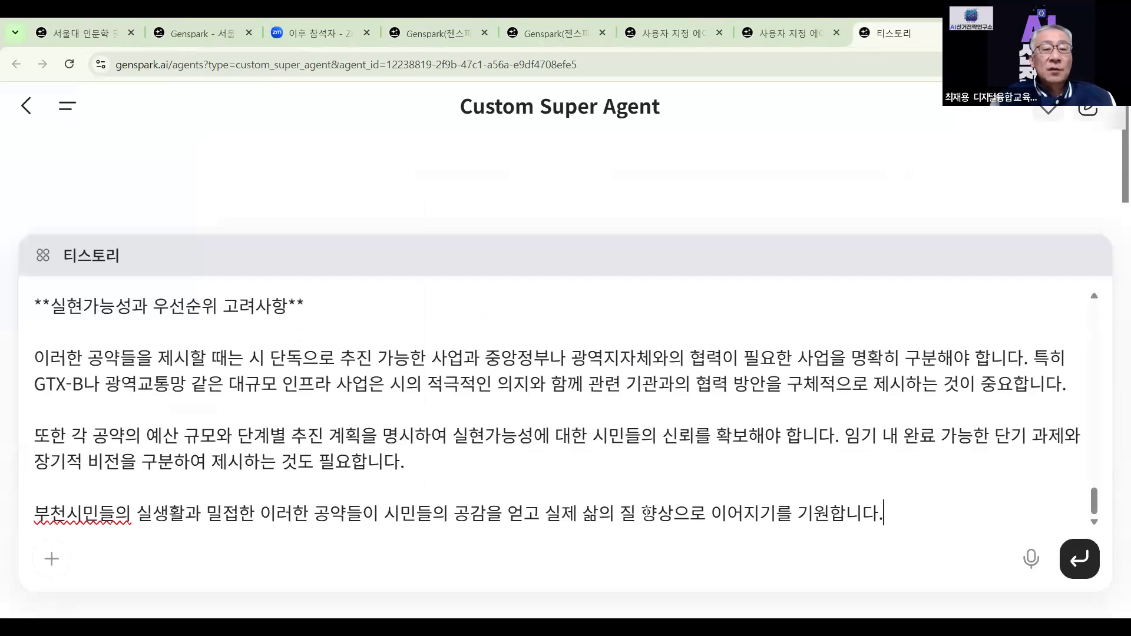
text(이)
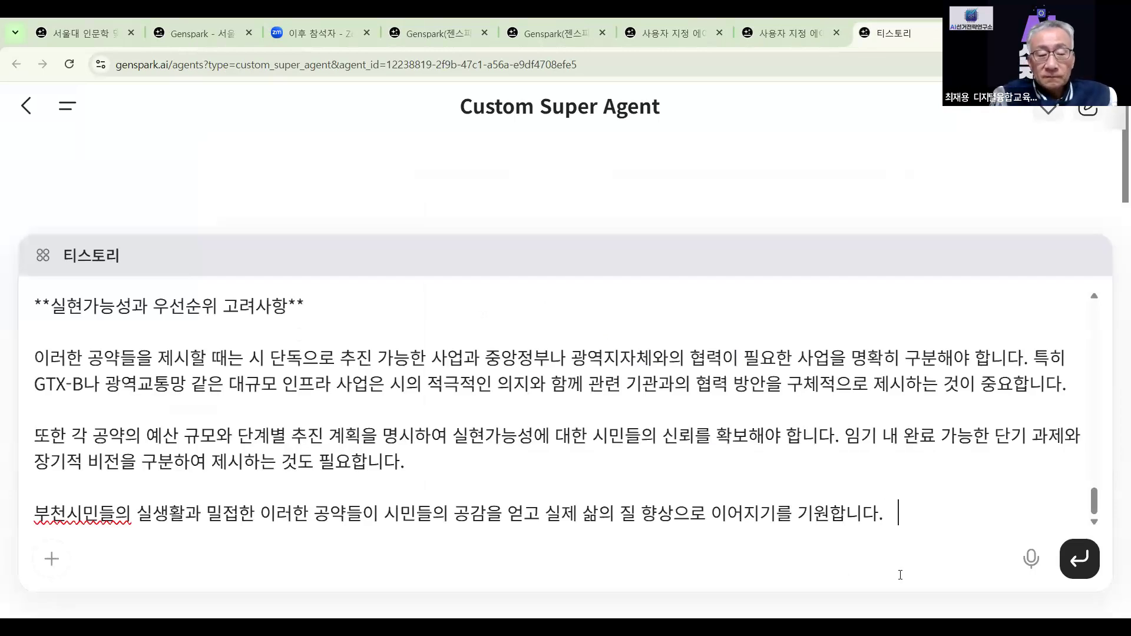
text( 냉요의)
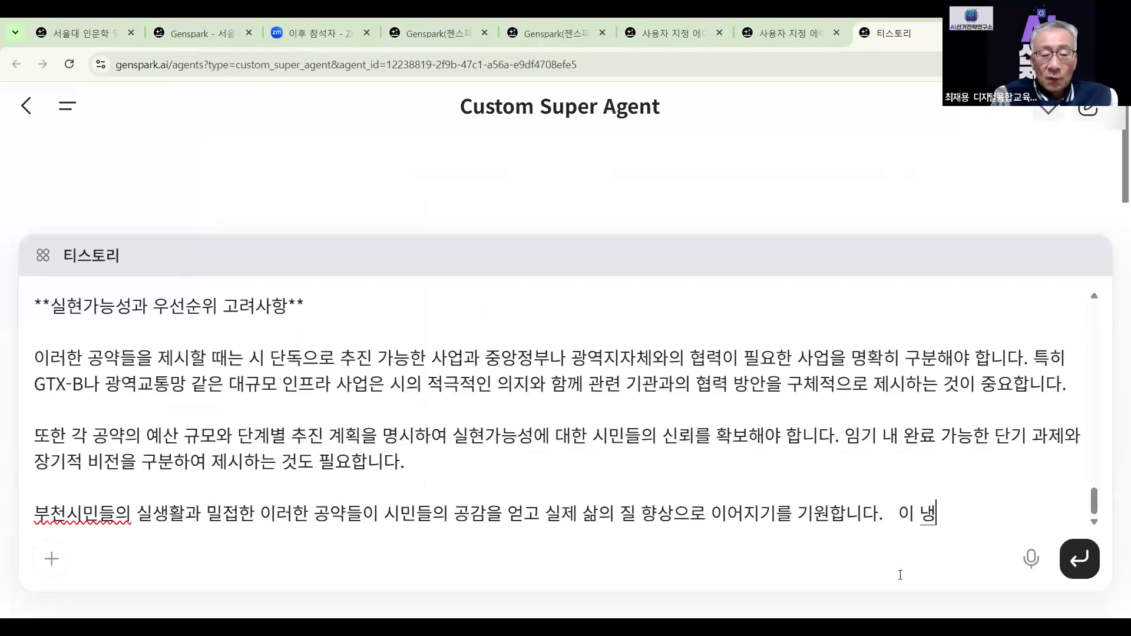
key(BackSpace)
key(BackSpace)
key(BackSpace)
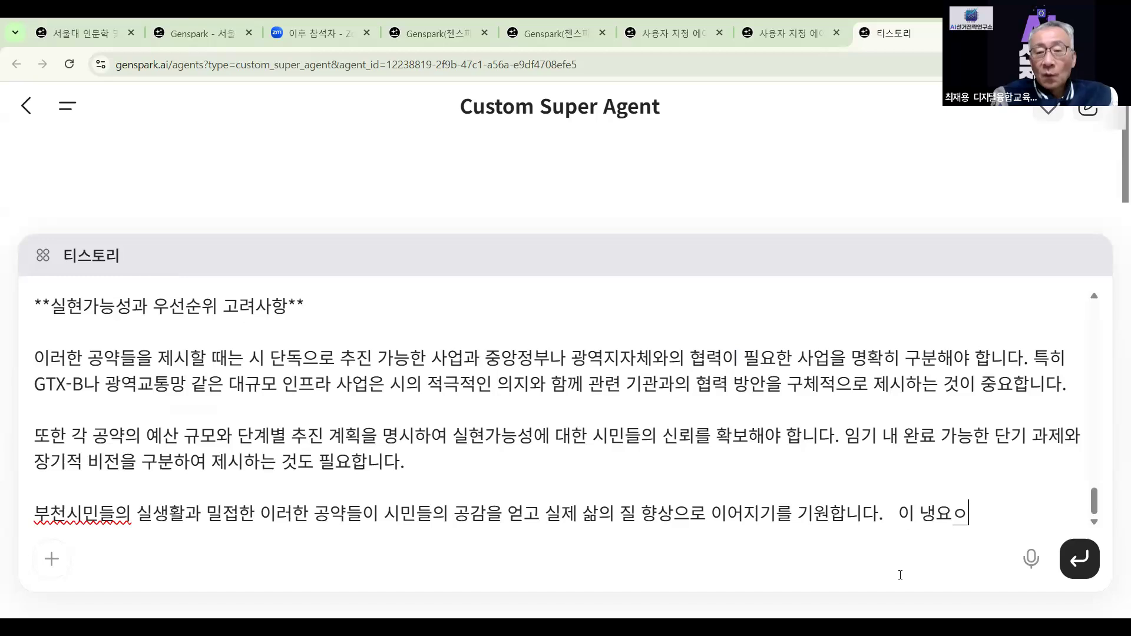
text(내용으로  티스)
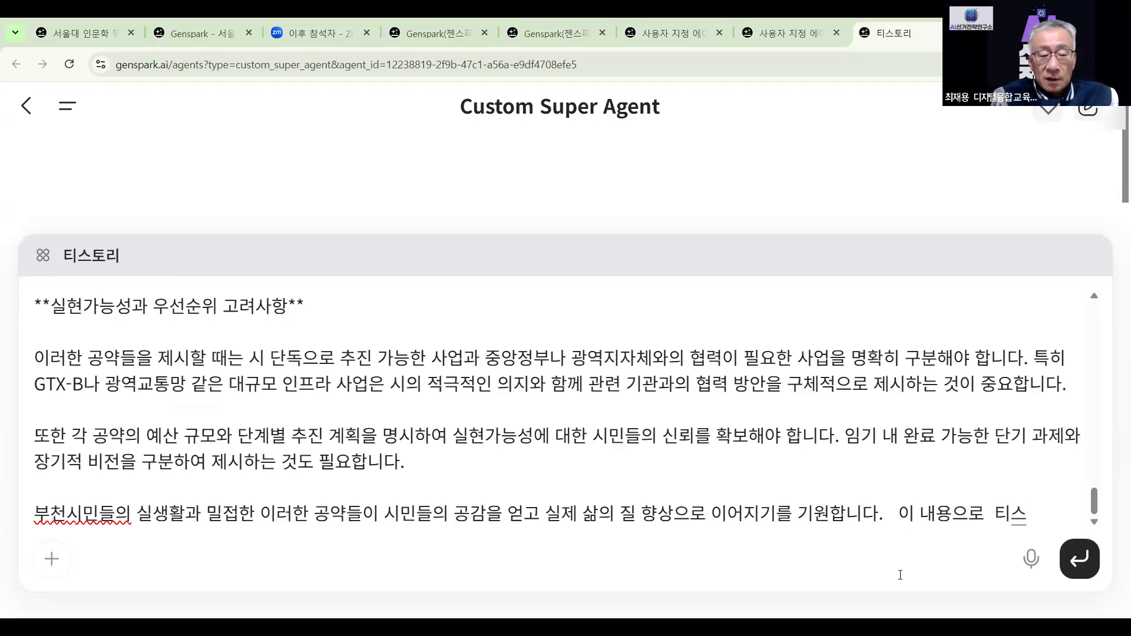
text(토)
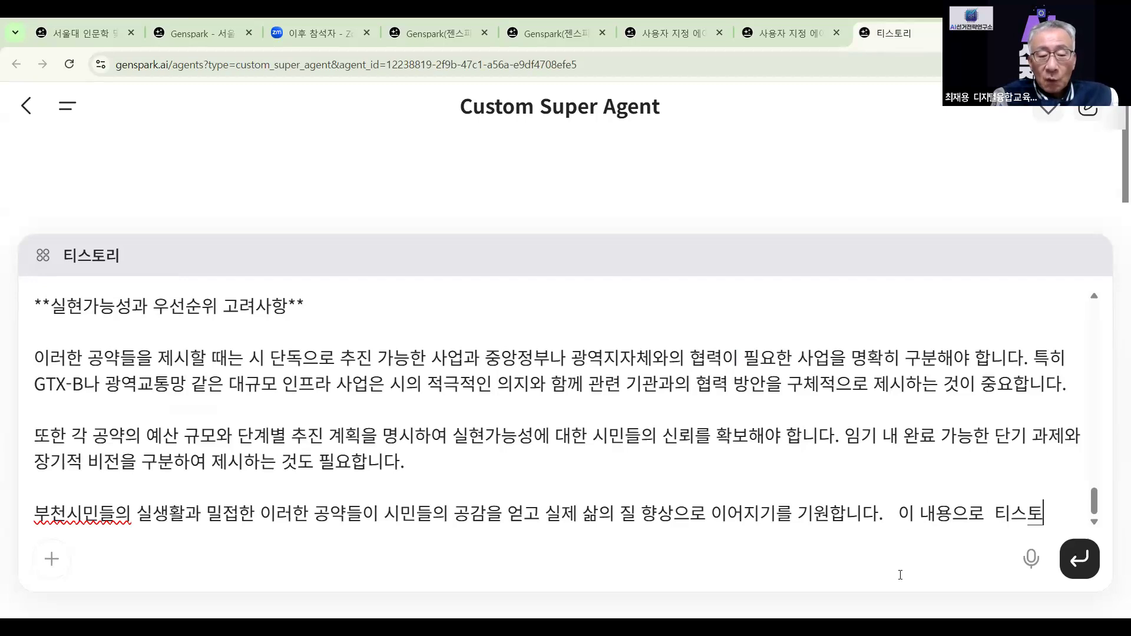
text(리에 )
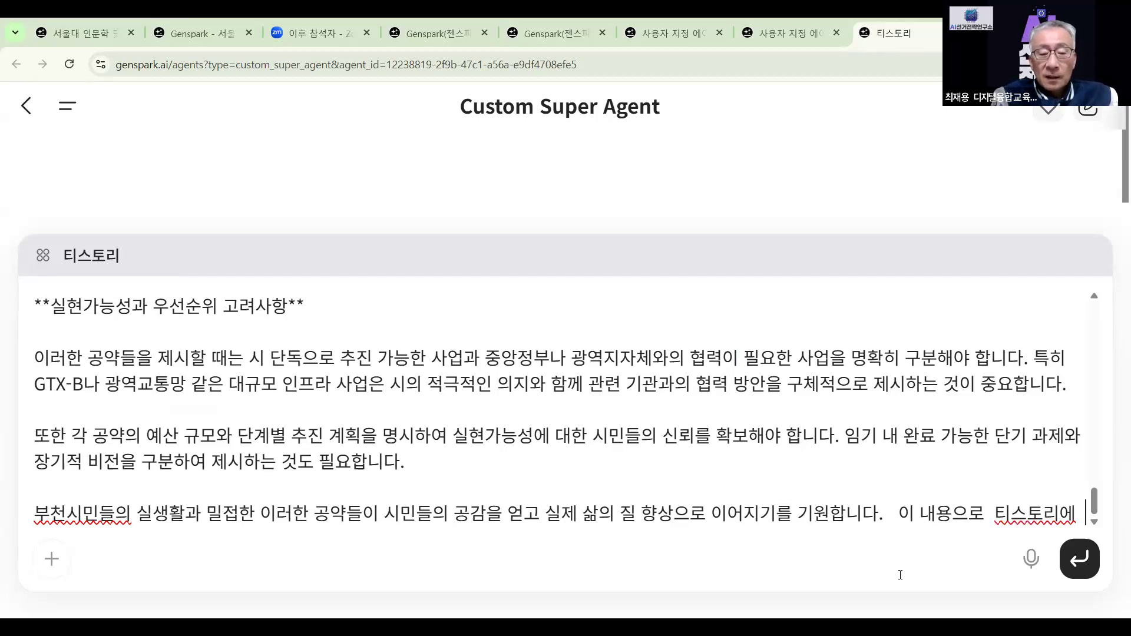
text(올릴 블로그 글  써줘)
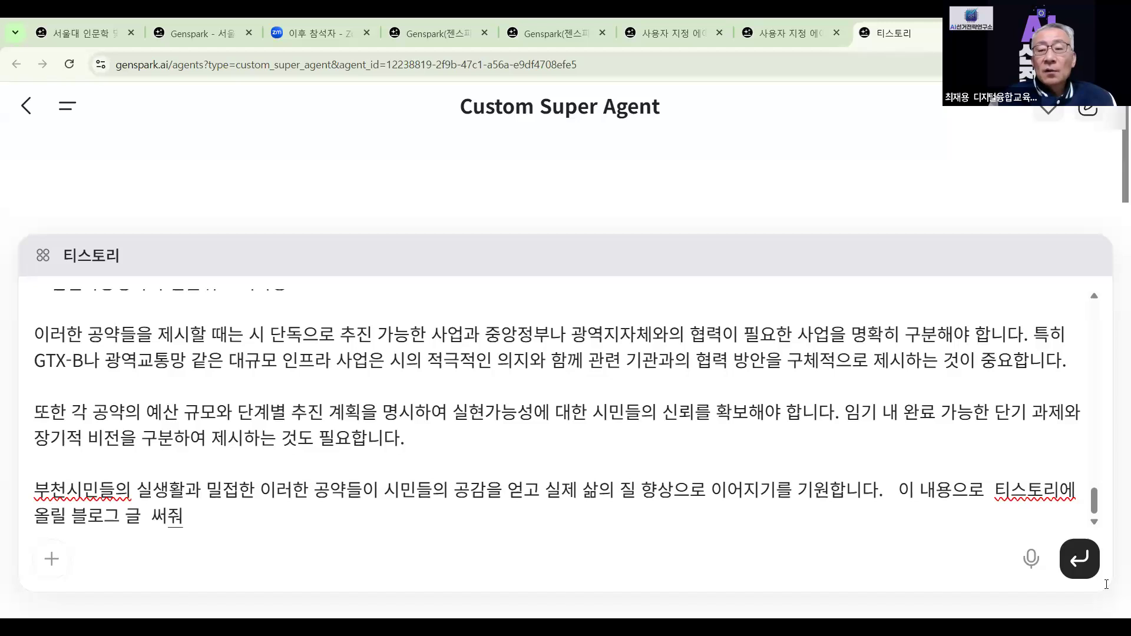
click(1078, 561)
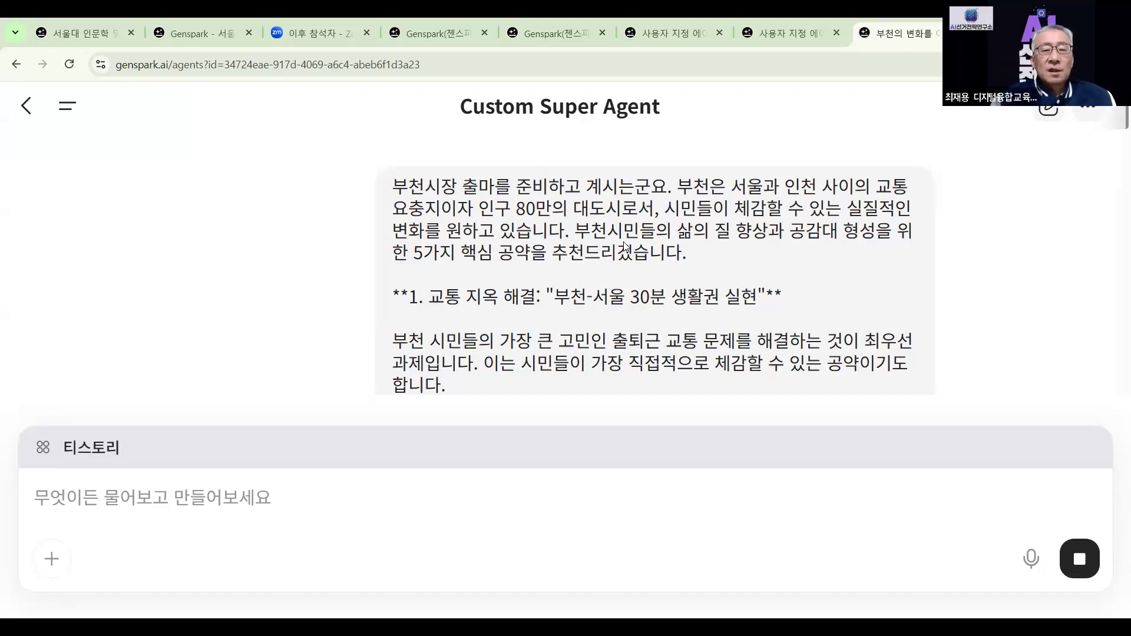
Scroll through the agent's reply to review the persona, search intent and five SEO titles
scroll(625, 242, down, 9)
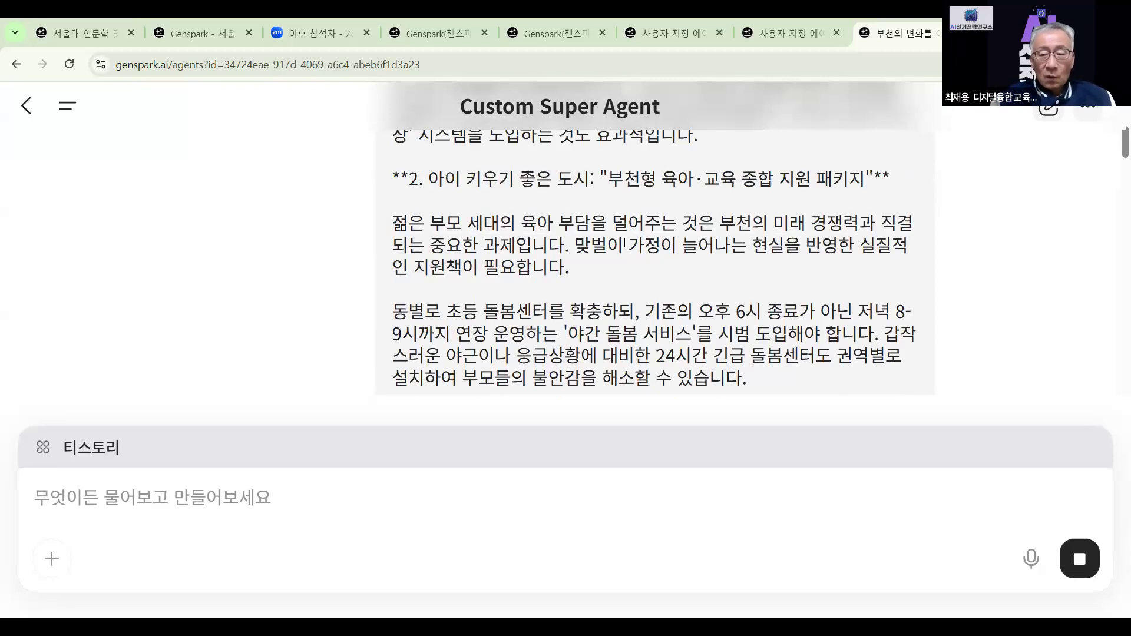
scroll(624, 243, down, 10)
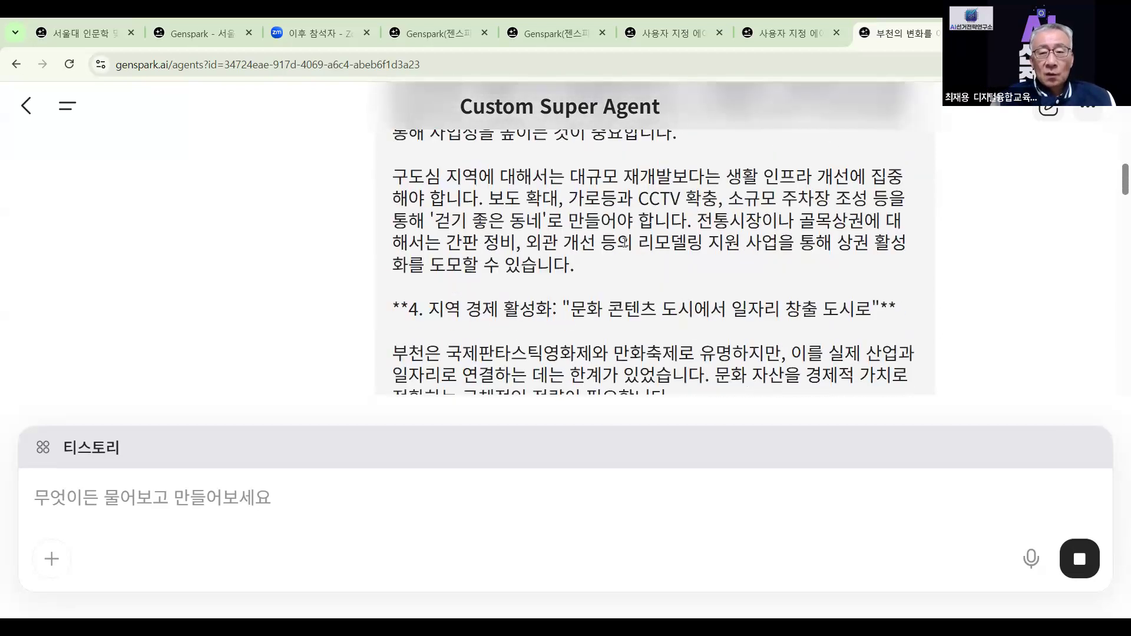
scroll(624, 243, down, 12)
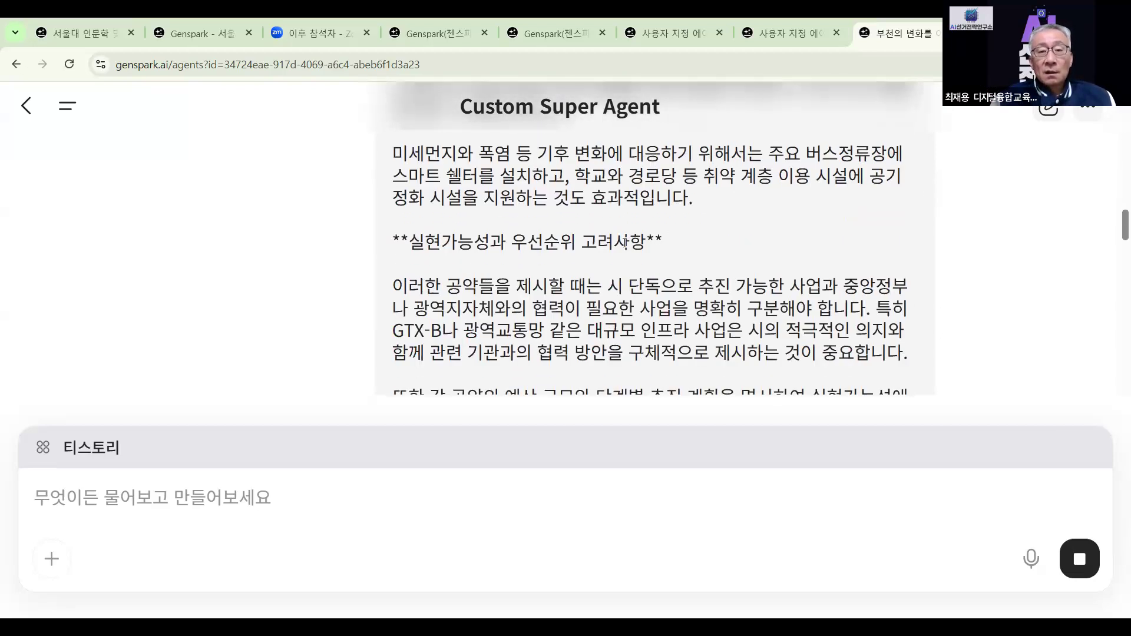
scroll(625, 242, down, 8)
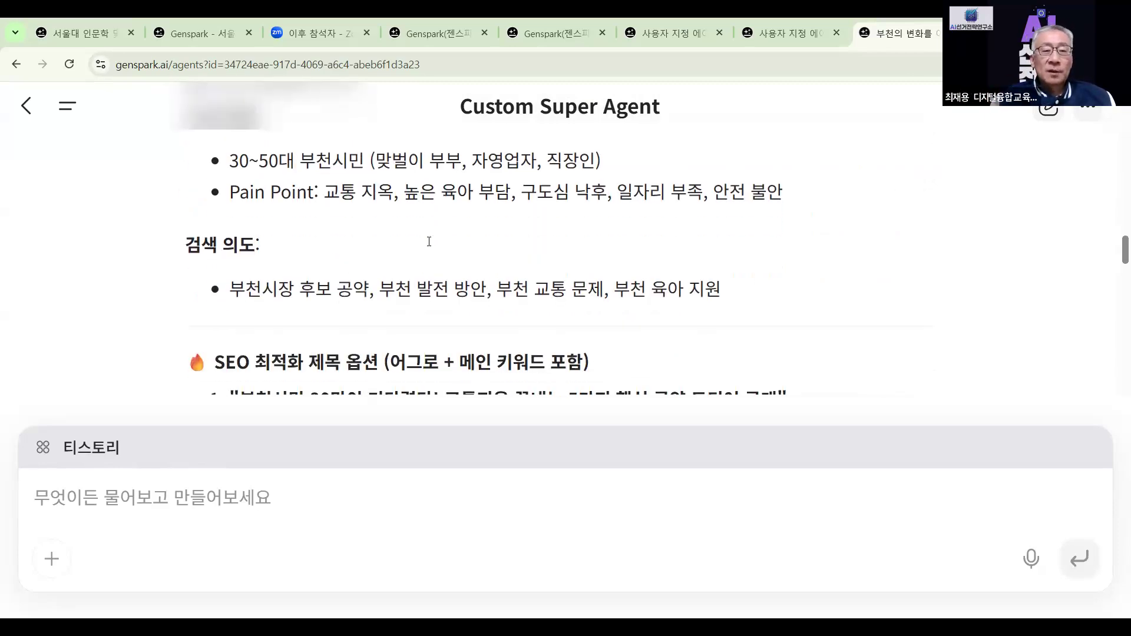
scroll(429, 241, up, 2)
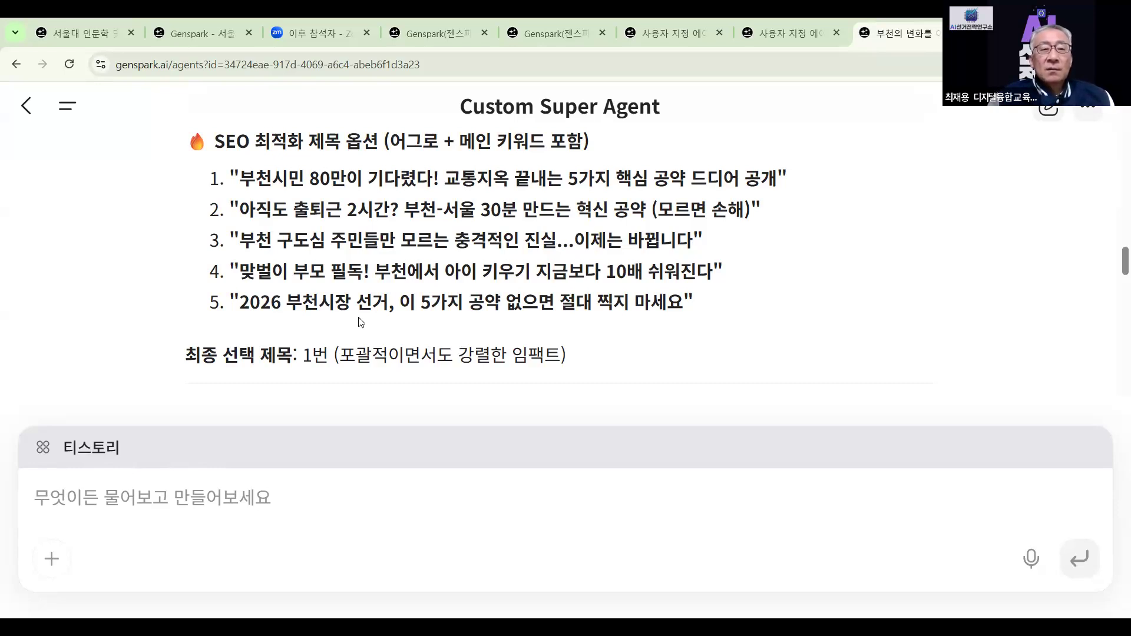
scroll(361, 322, down, 4)
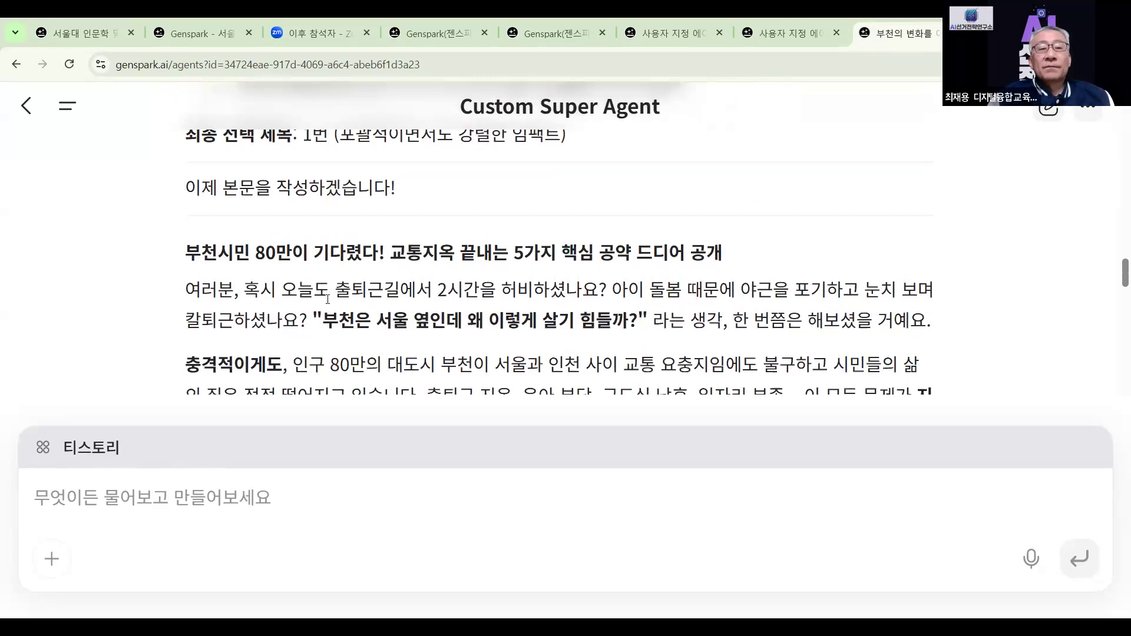
scroll(328, 299, down, 8)
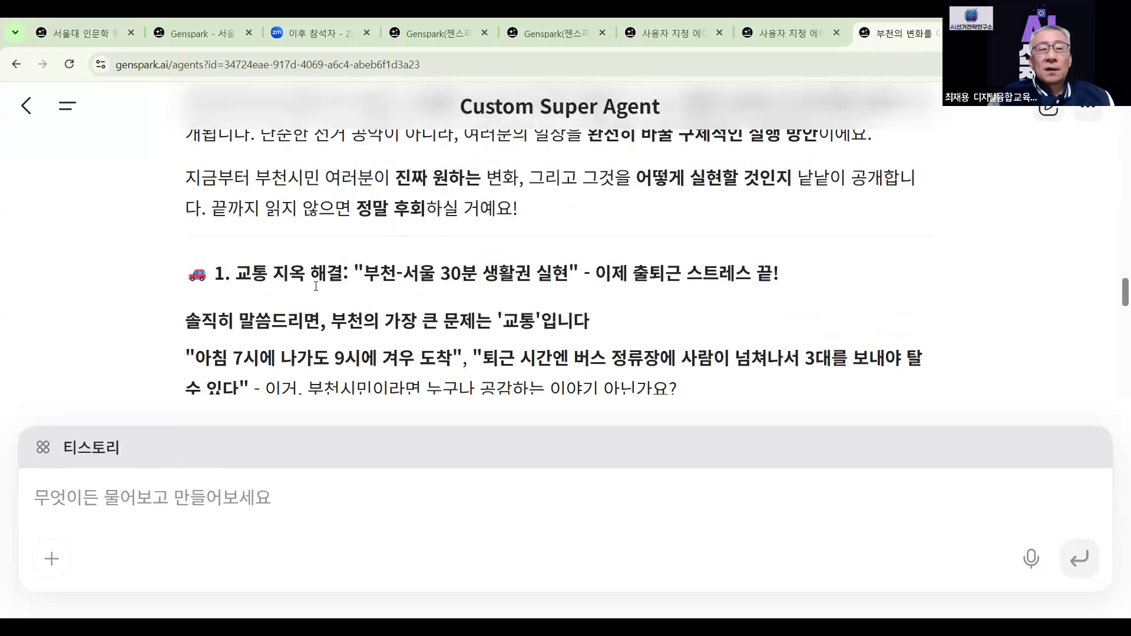
scroll(316, 286, down, 2)
scroll(316, 286, down, 4)
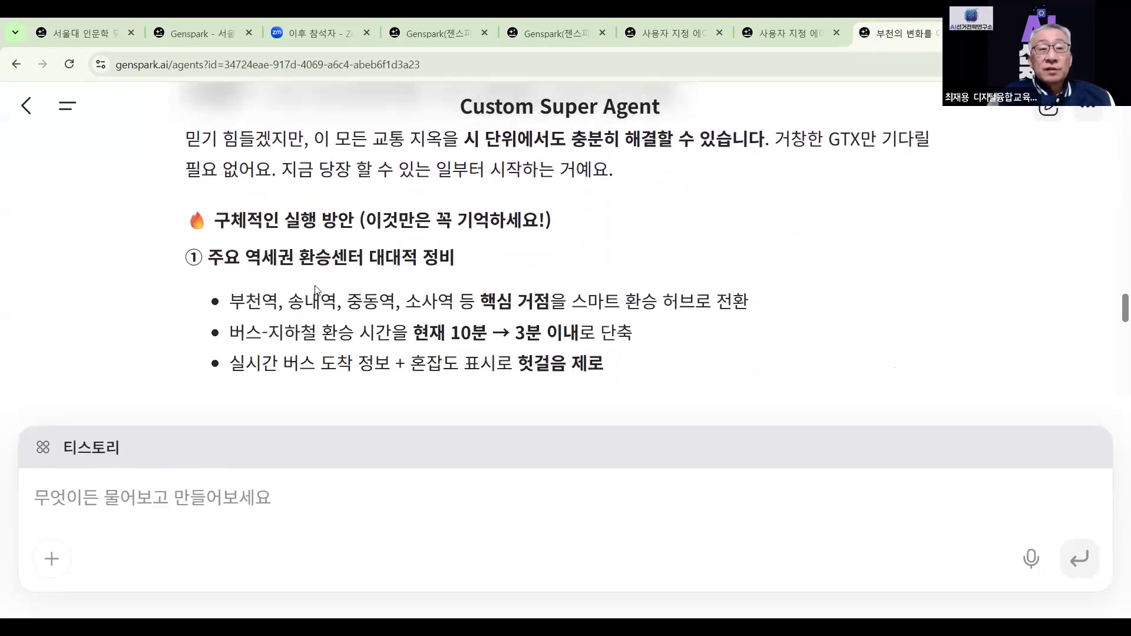
scroll(316, 289, down, 3)
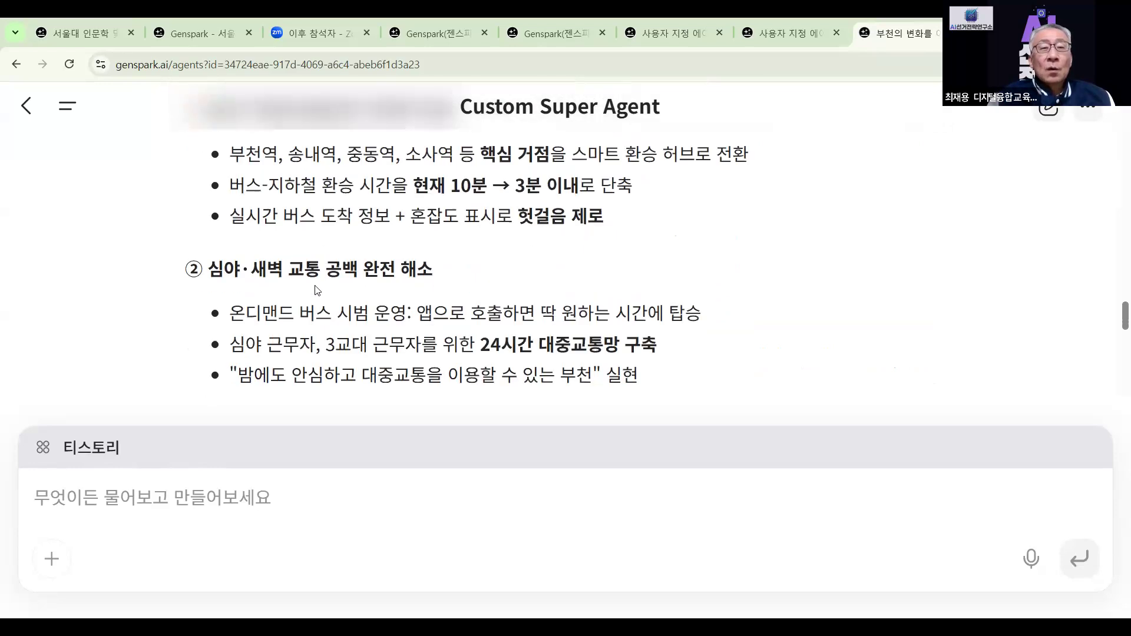
scroll(316, 289, down, 1)
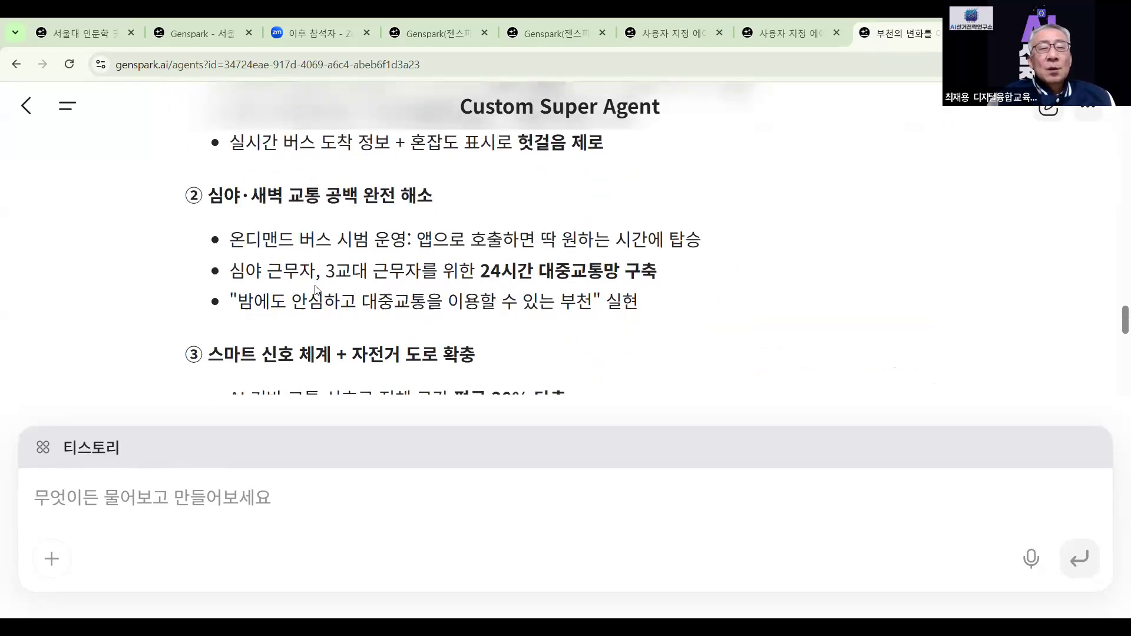
scroll(316, 288, down, 4)
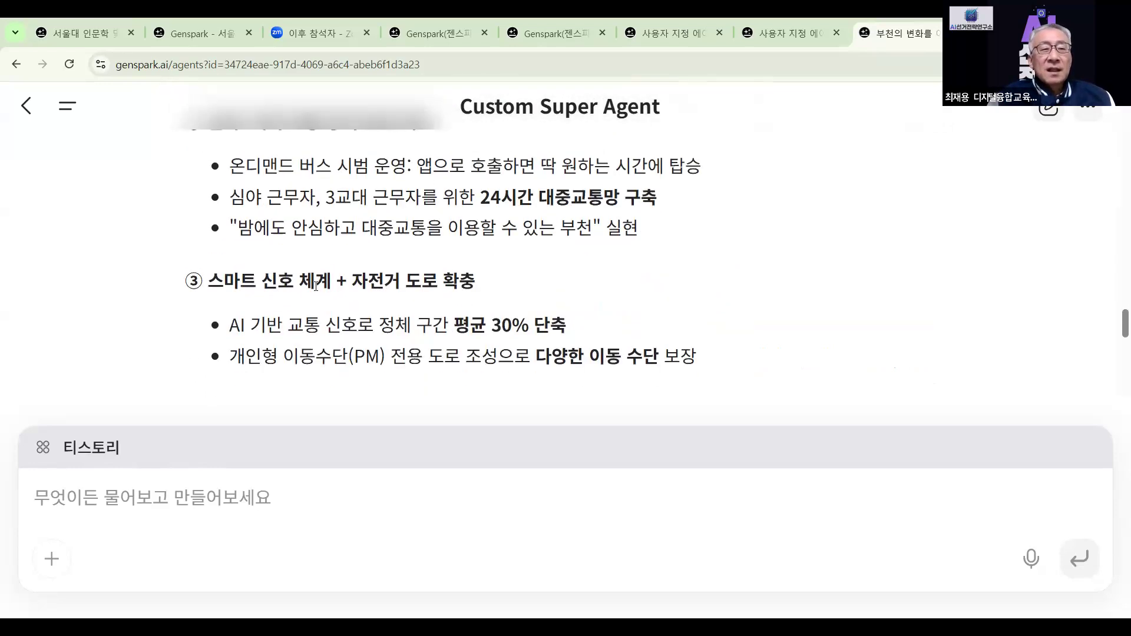
scroll(315, 287, down, 2)
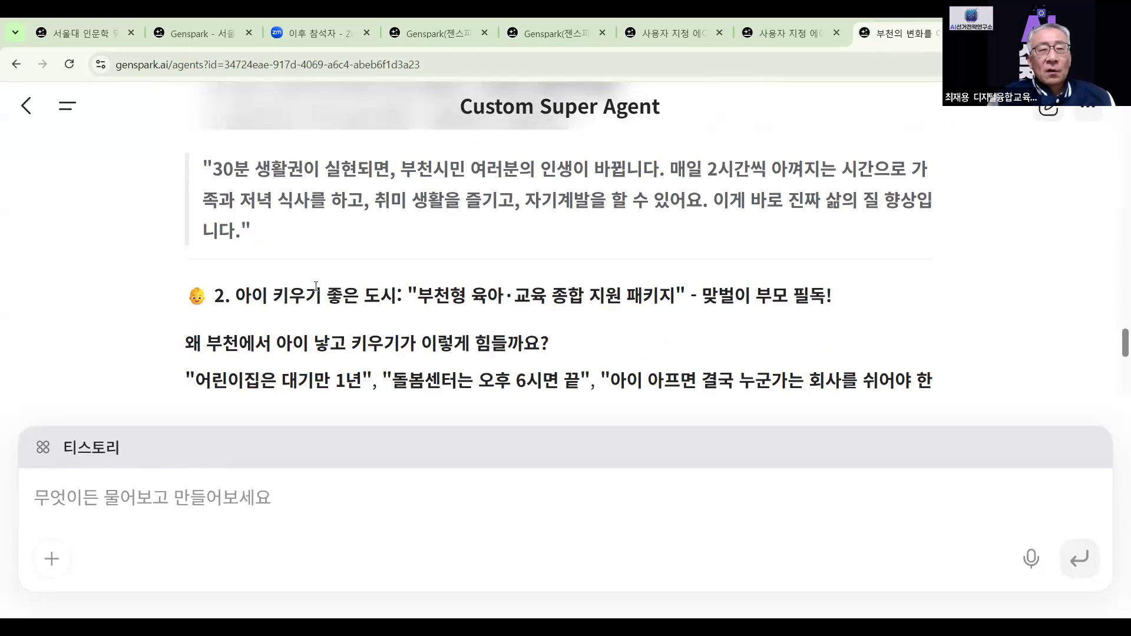
scroll(316, 286, down, 4)
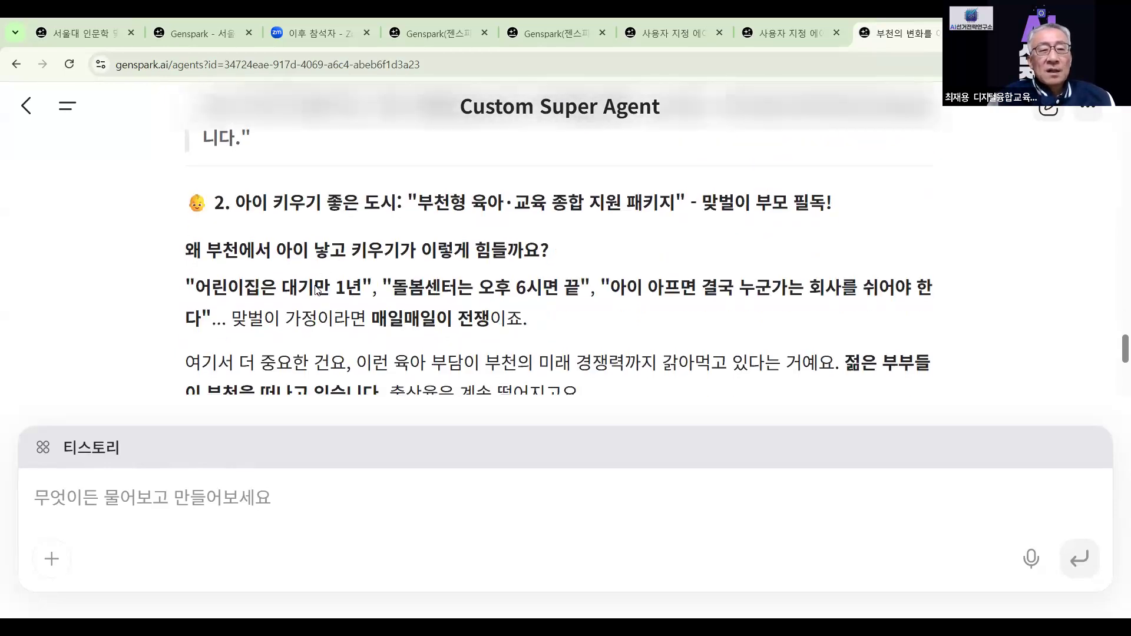
scroll(316, 288, down, 4)
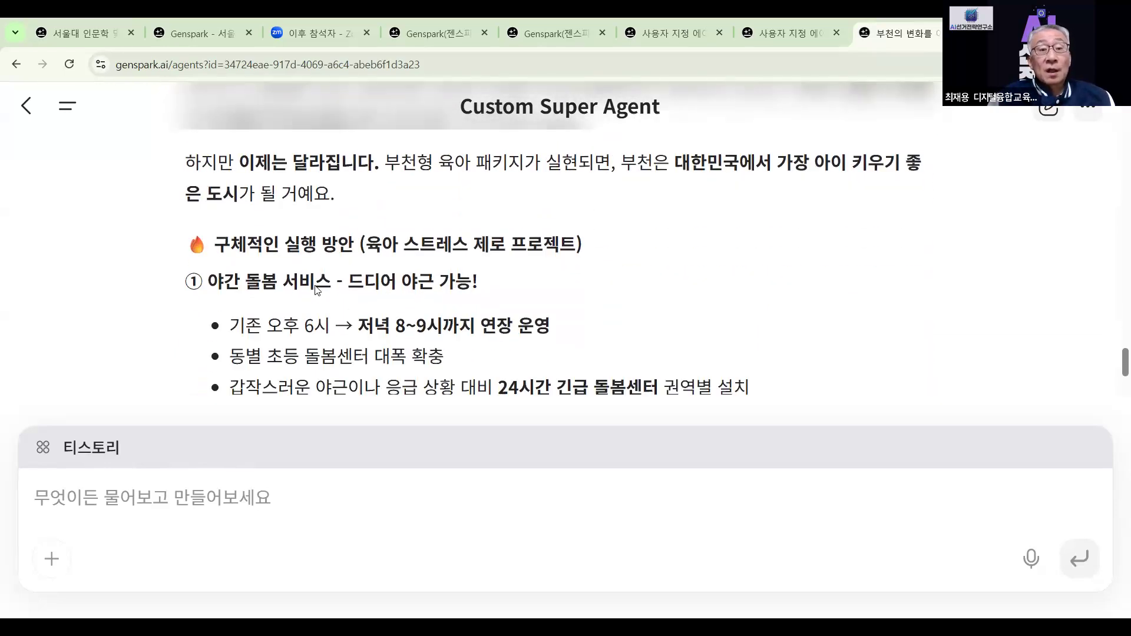
scroll(316, 286, down, 1)
scroll(316, 287, up, 2)
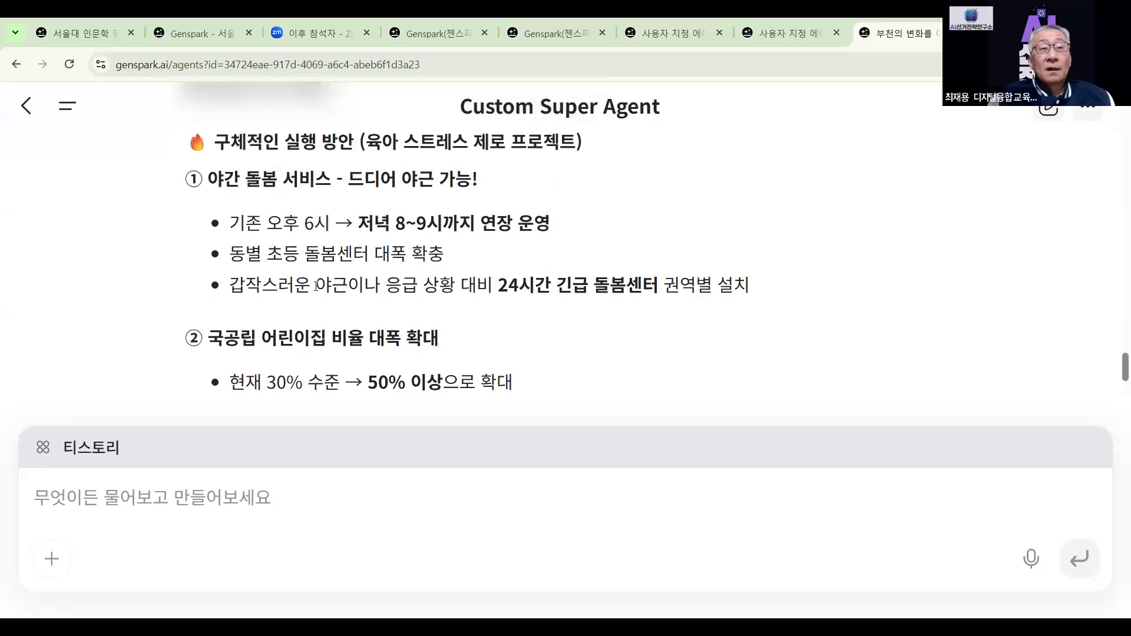
scroll(316, 286, down, 1)
scroll(316, 286, down, 3)
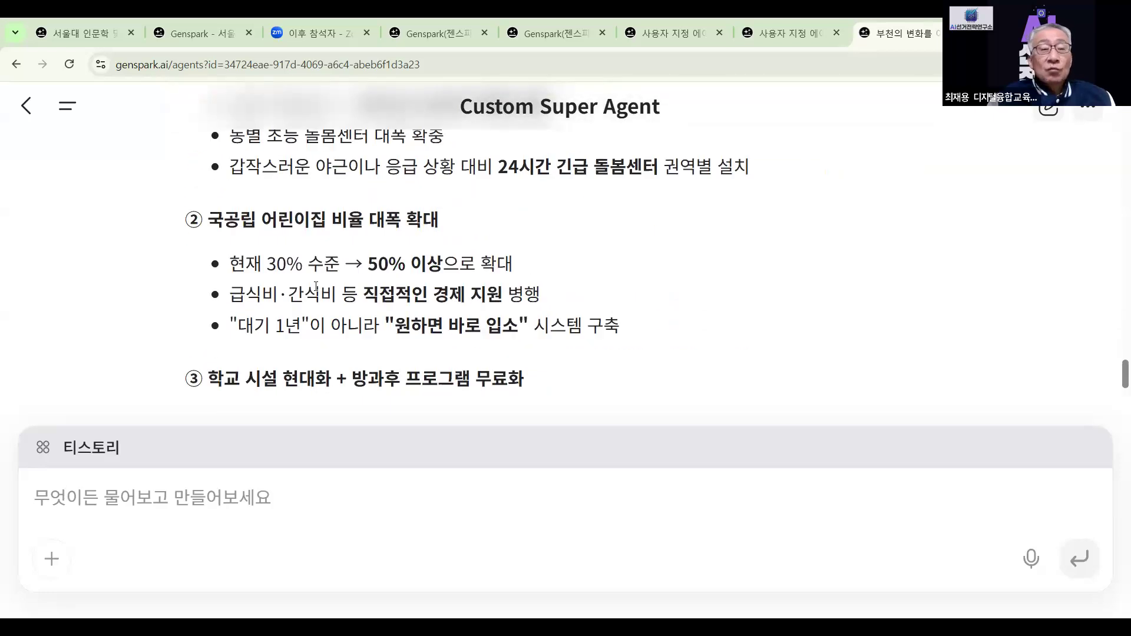
scroll(316, 286, down, 7)
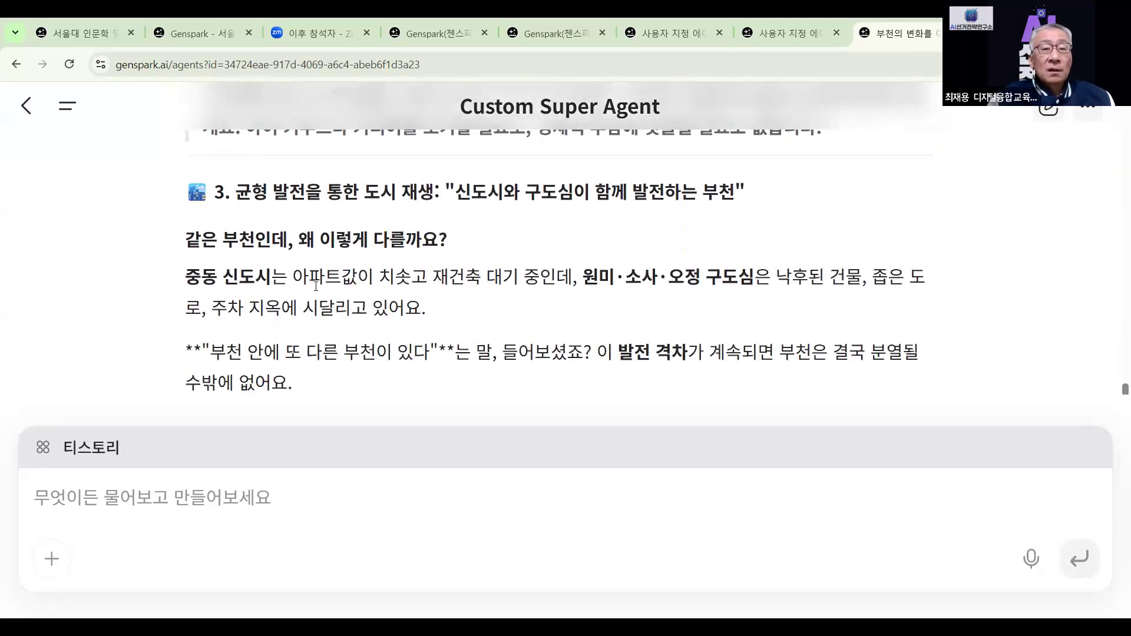
scroll(316, 286, down, 3)
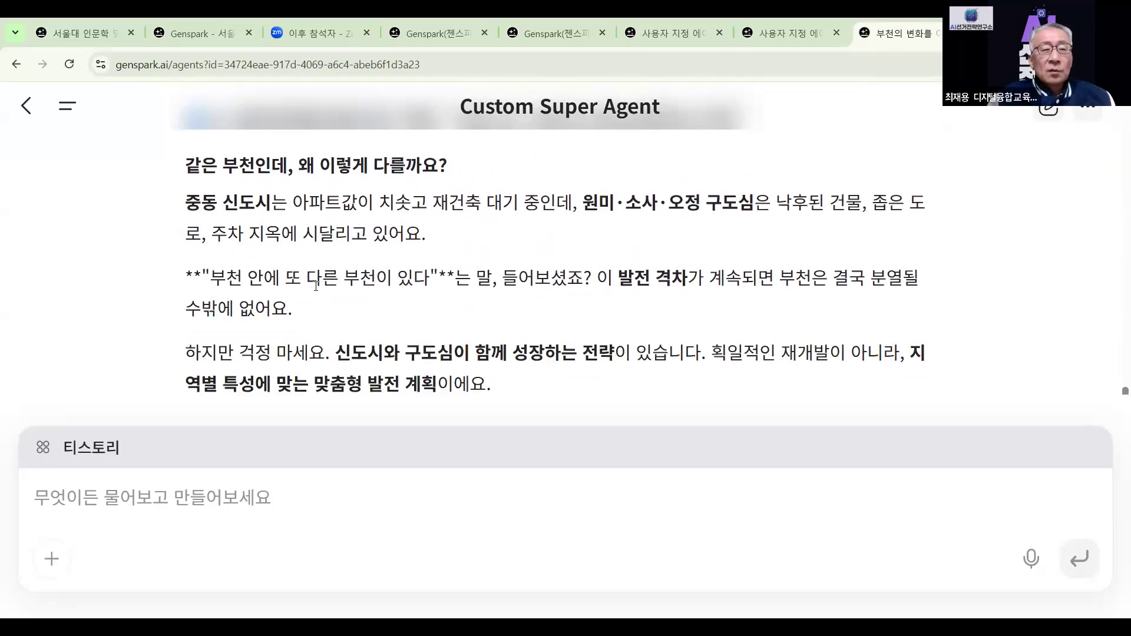
scroll(316, 286, down, 9)
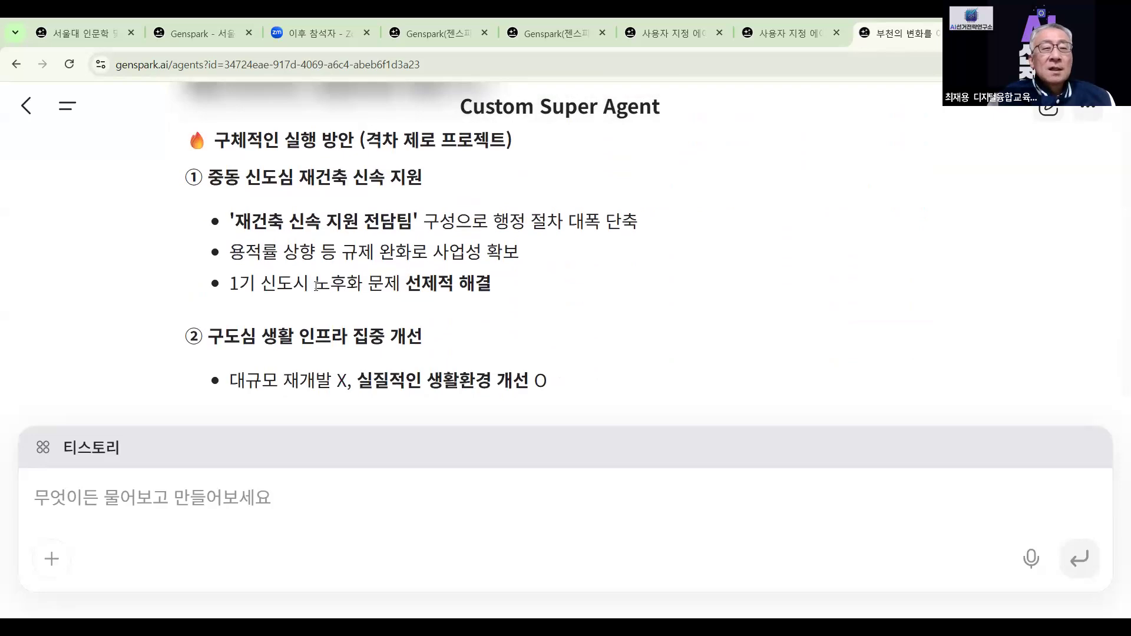
scroll(316, 286, down, 7)
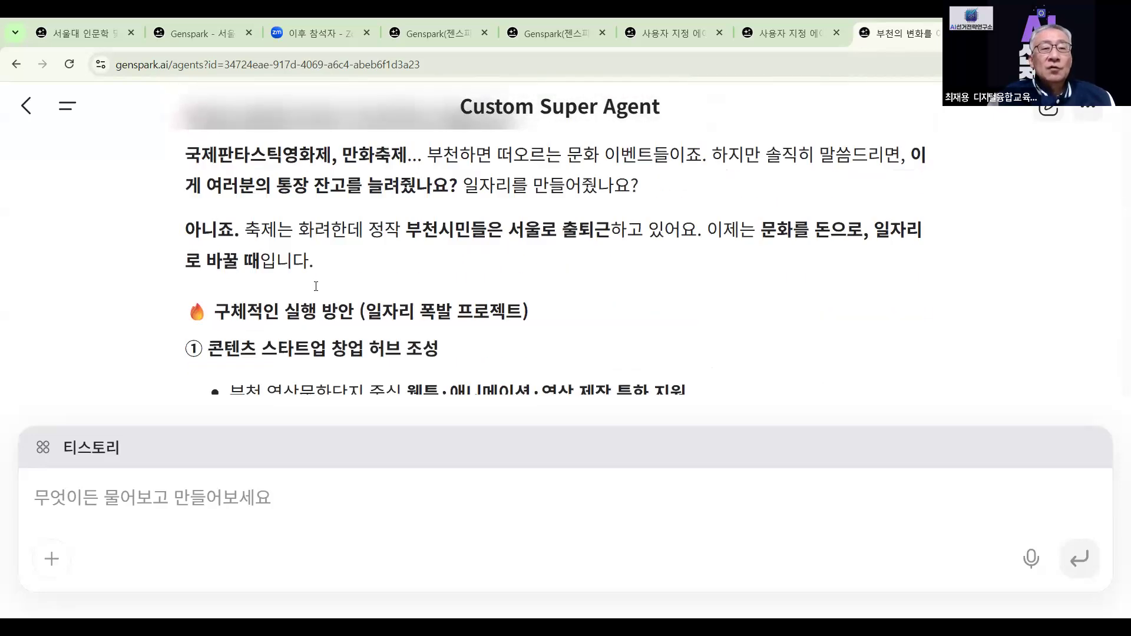
scroll(316, 286, up, 3)
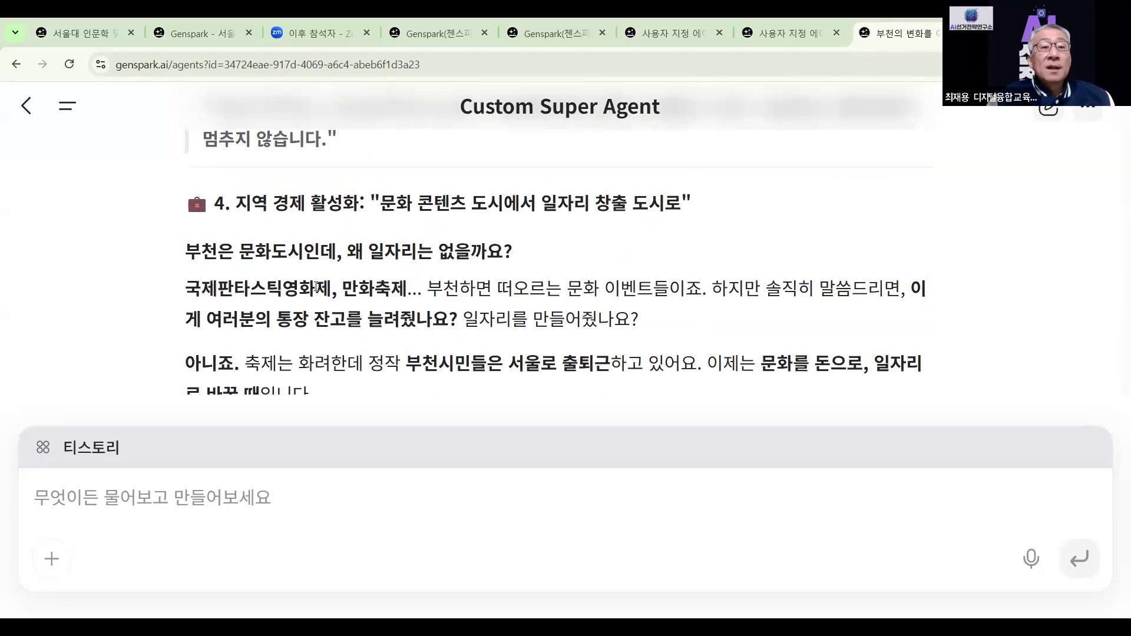
scroll(316, 287, down, 1)
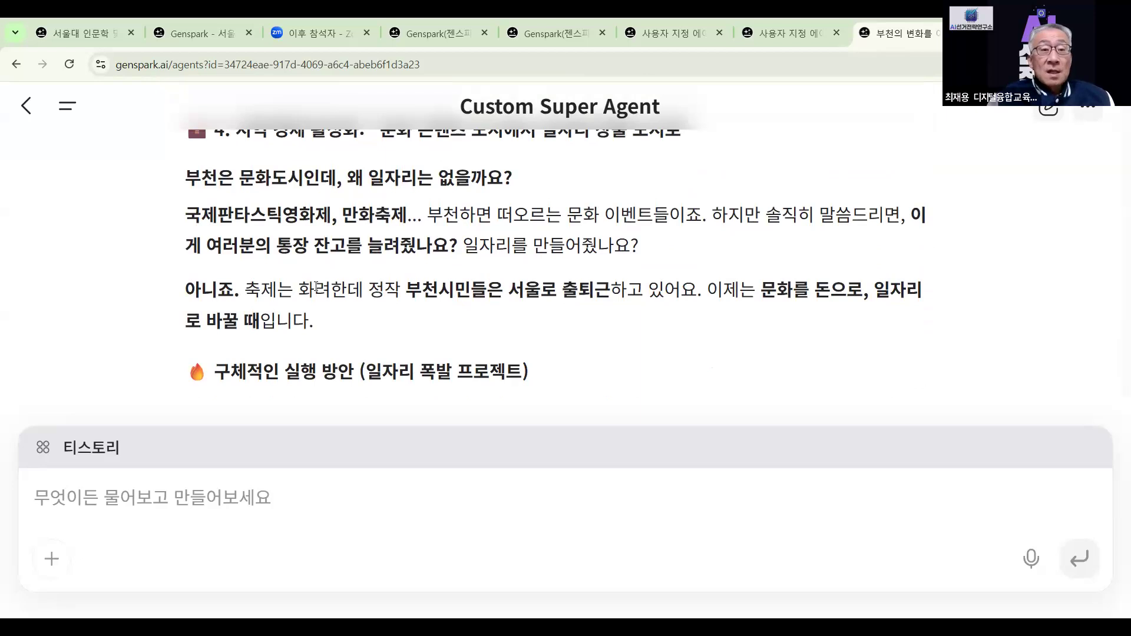
scroll(316, 286, down, 3)
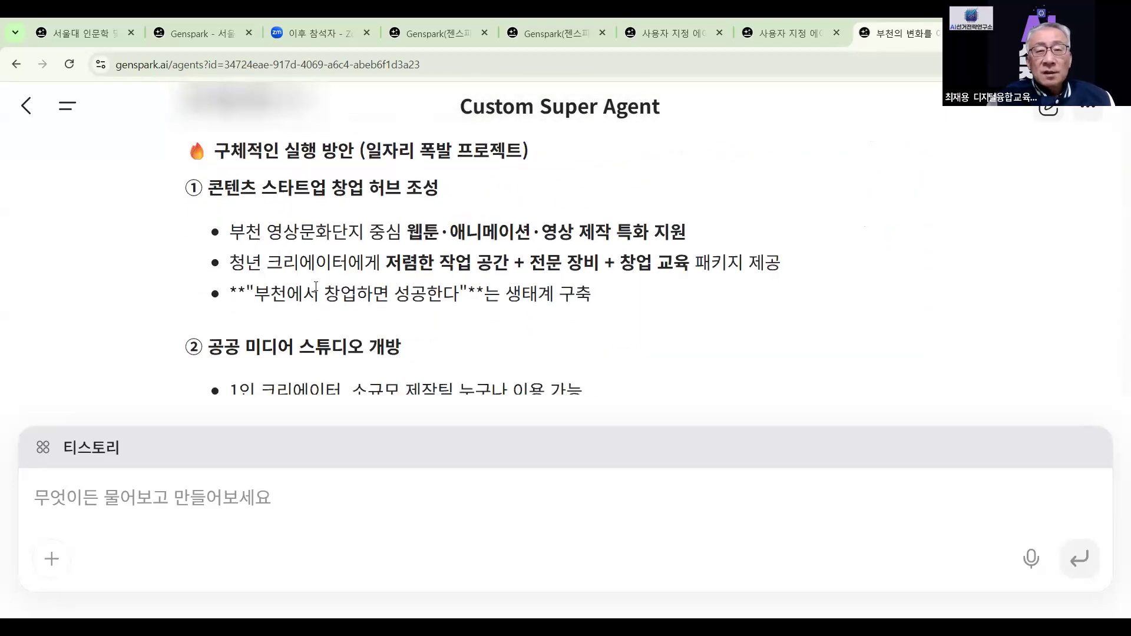
scroll(316, 287, down, 3)
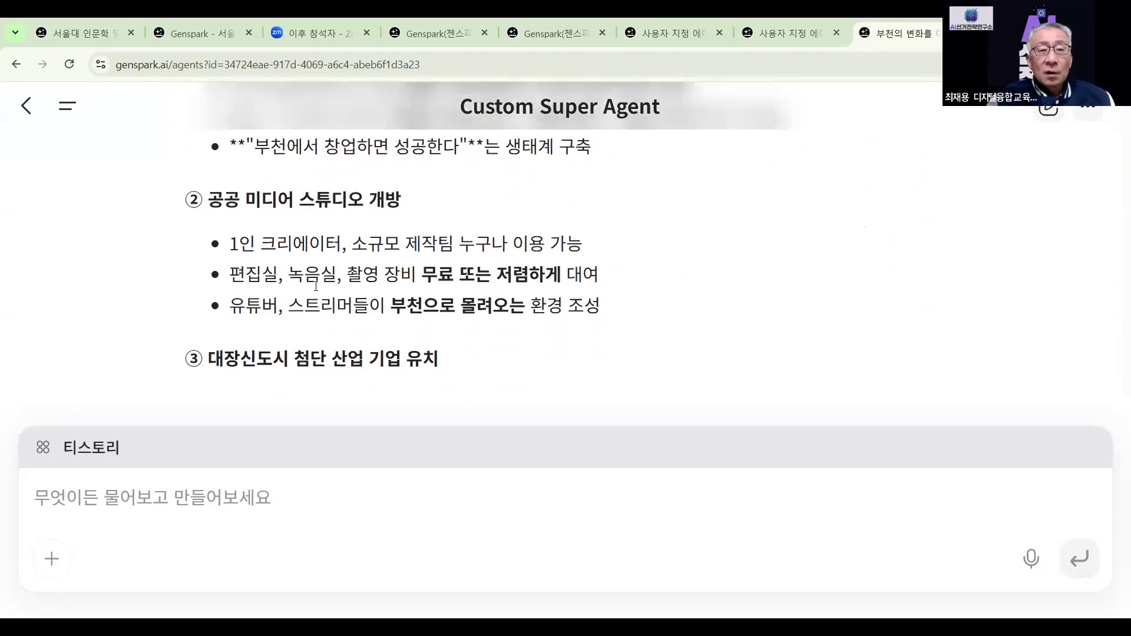
scroll(316, 286, up, 1)
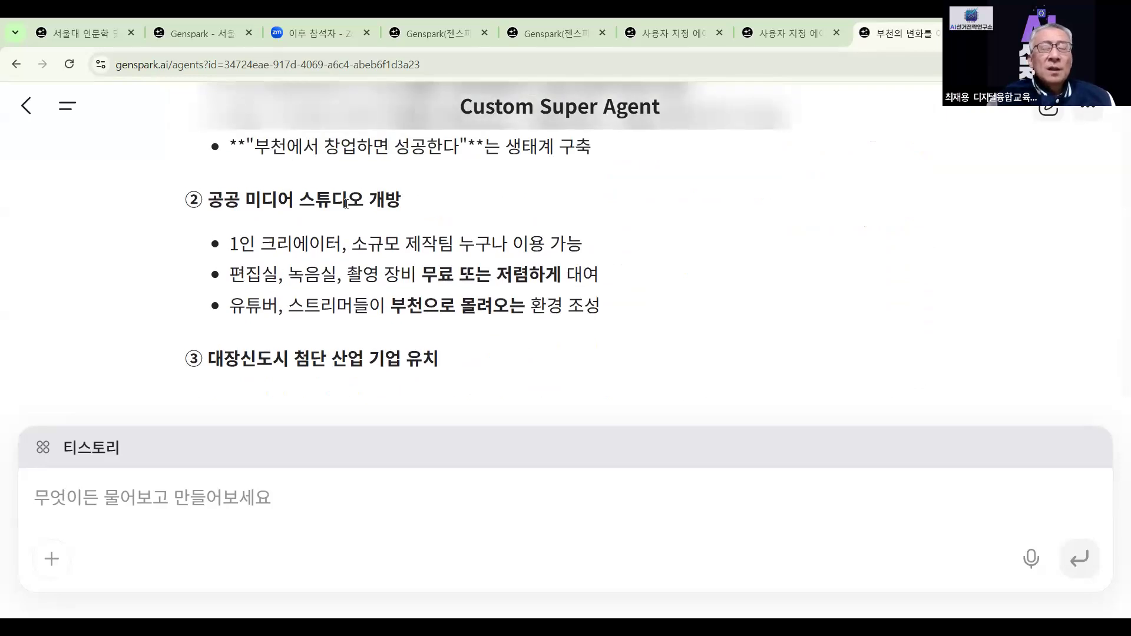
scroll(347, 203, down, 1)
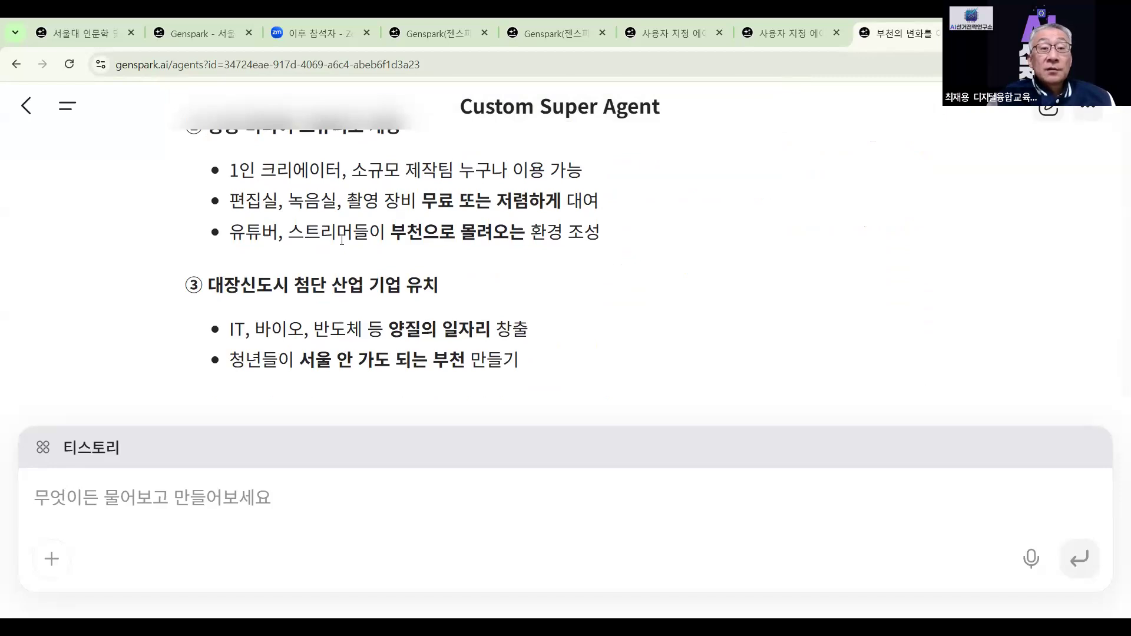
scroll(471, 250, down, 2)
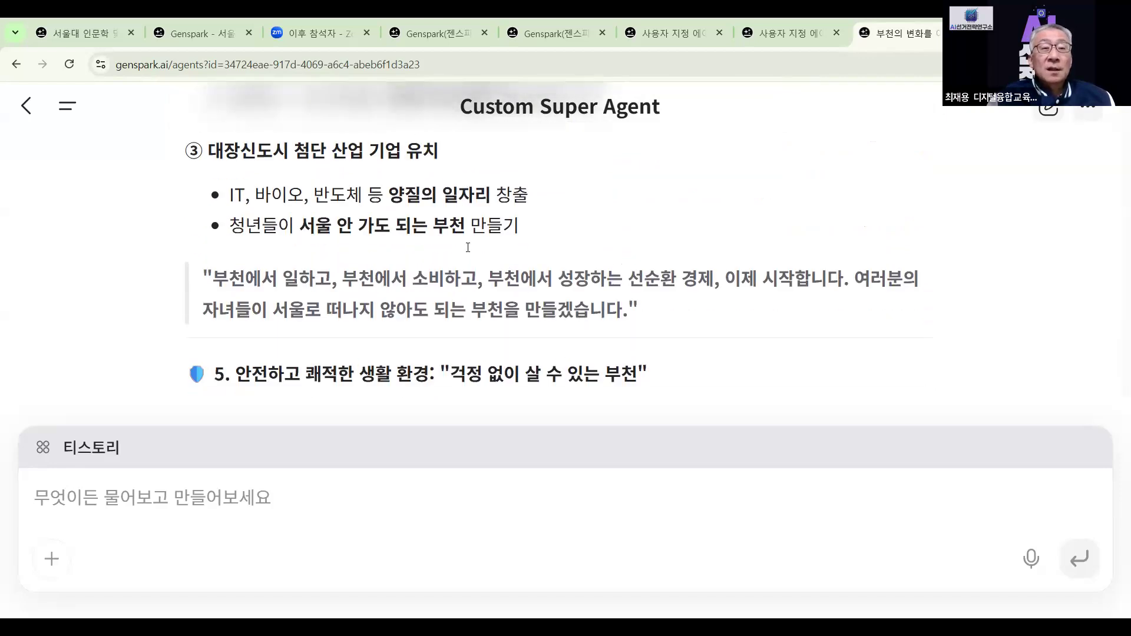
scroll(306, 213, down, 3)
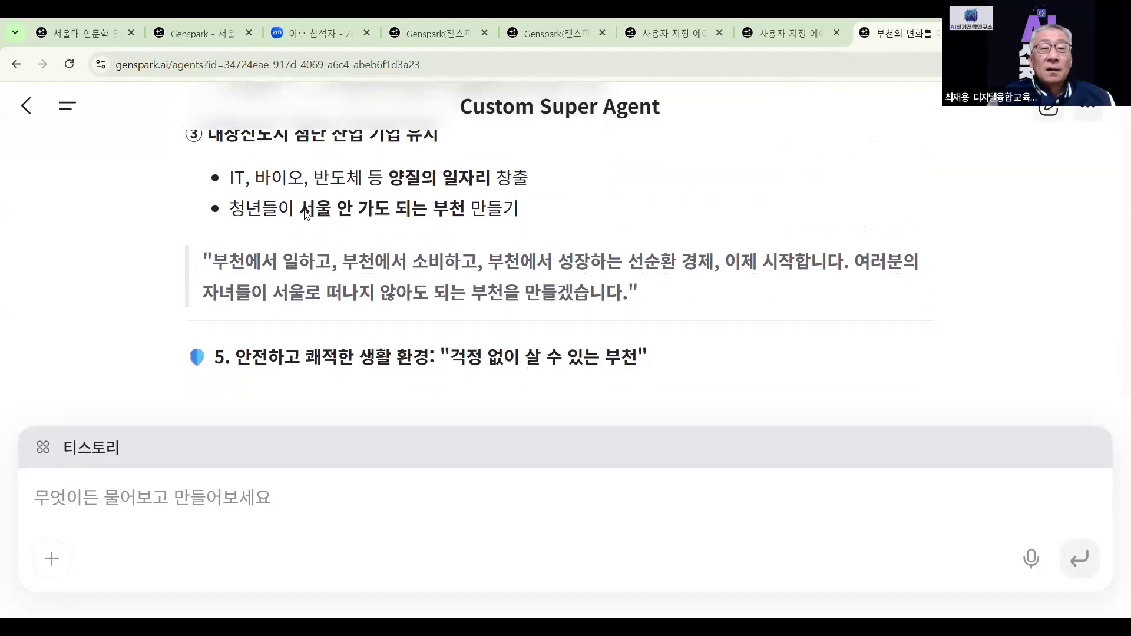
scroll(306, 214, down, 5)
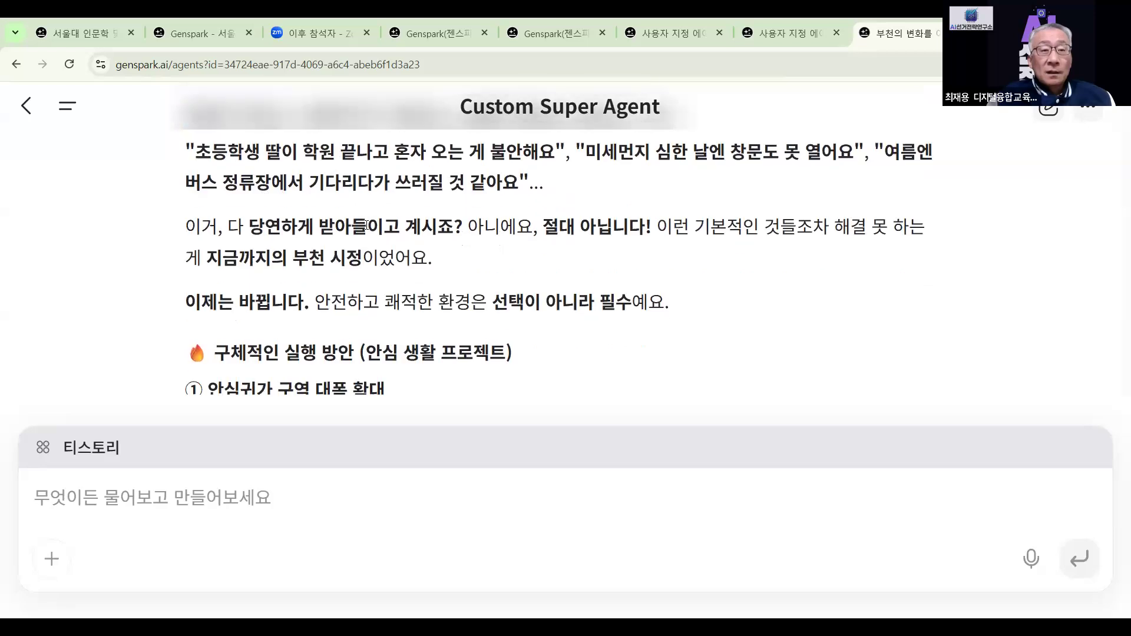
scroll(365, 225, down, 7)
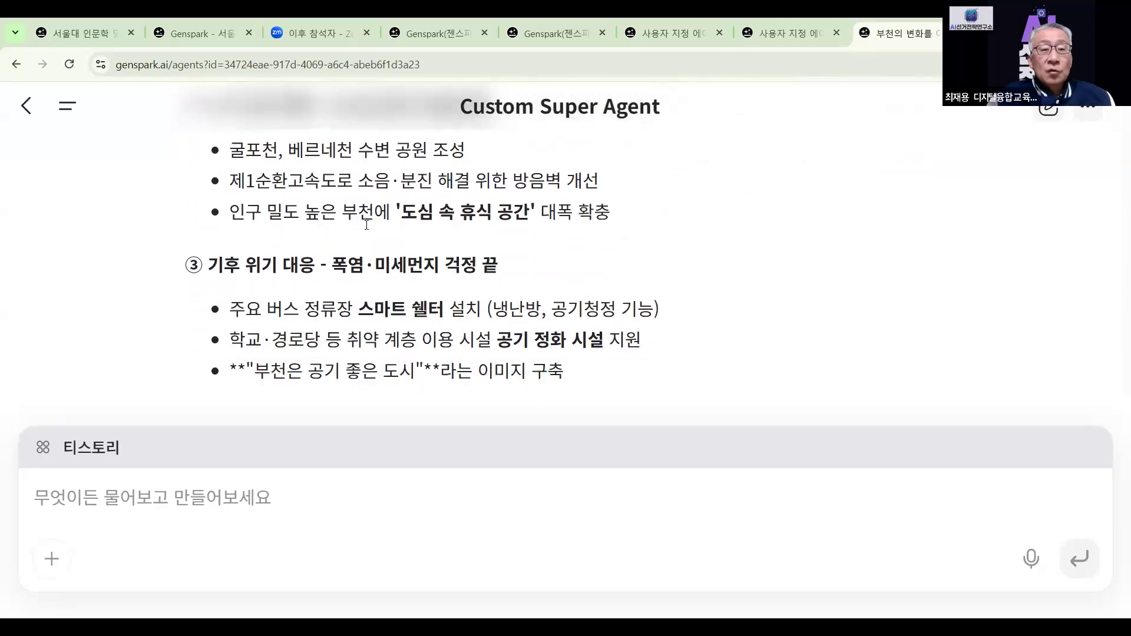
scroll(366, 224, down, 6)
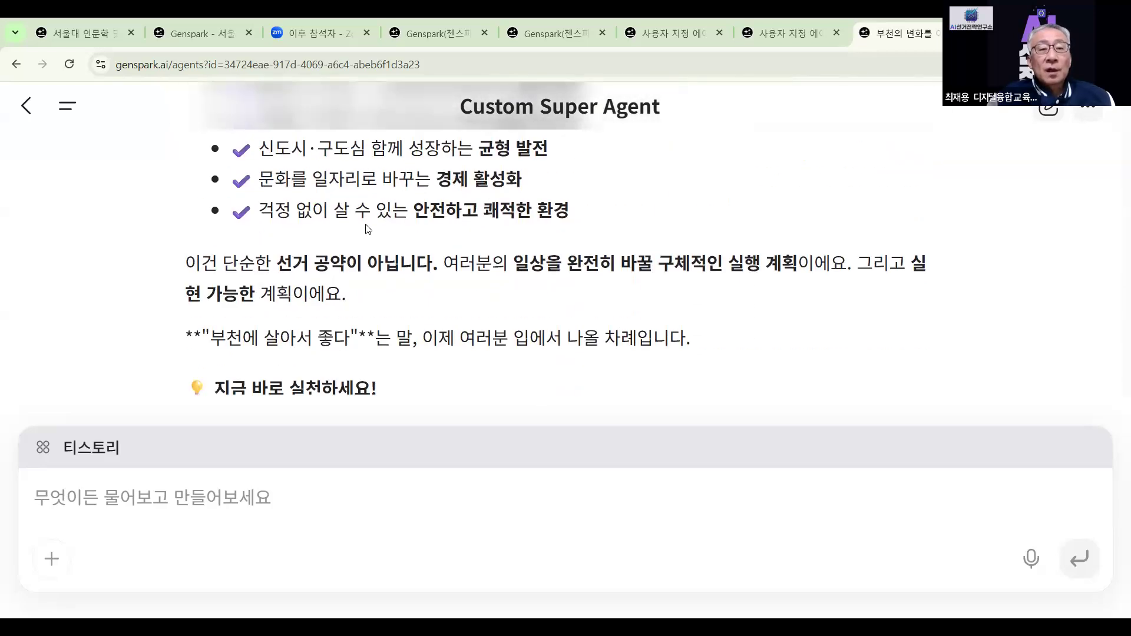
scroll(368, 229, down, 6)
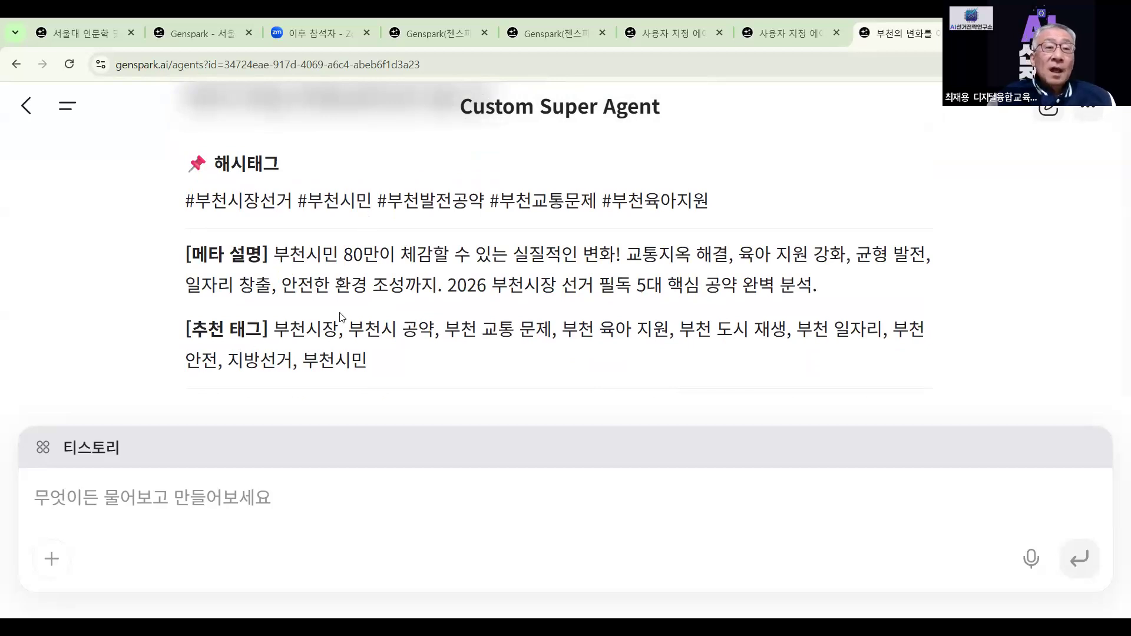
scroll(497, 219, down, 4)
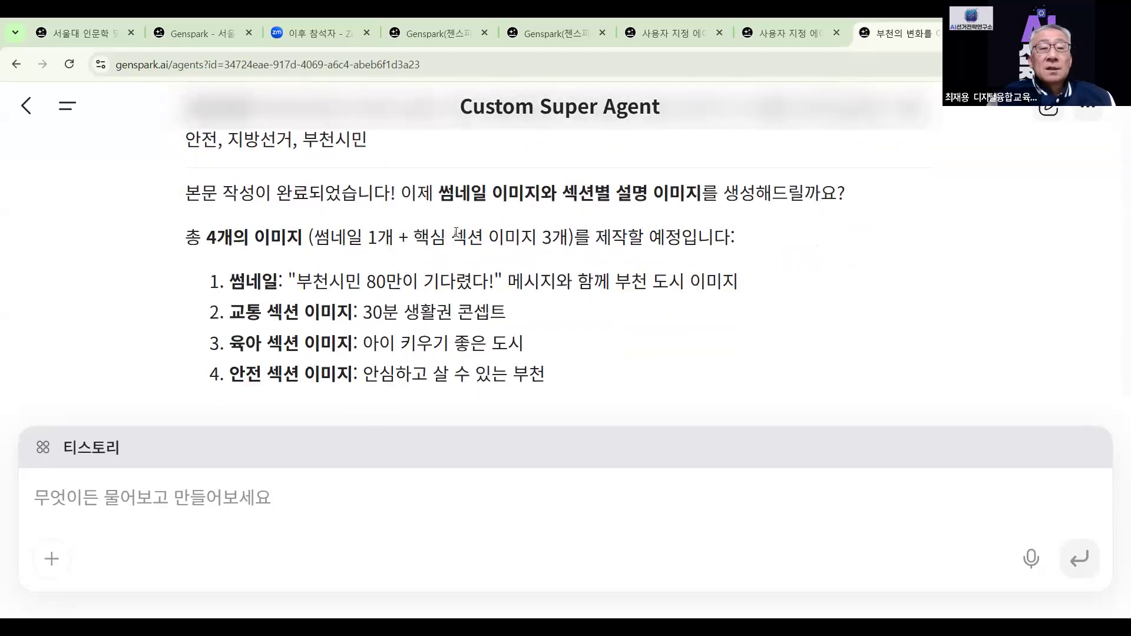
scroll(457, 233, down, 1)
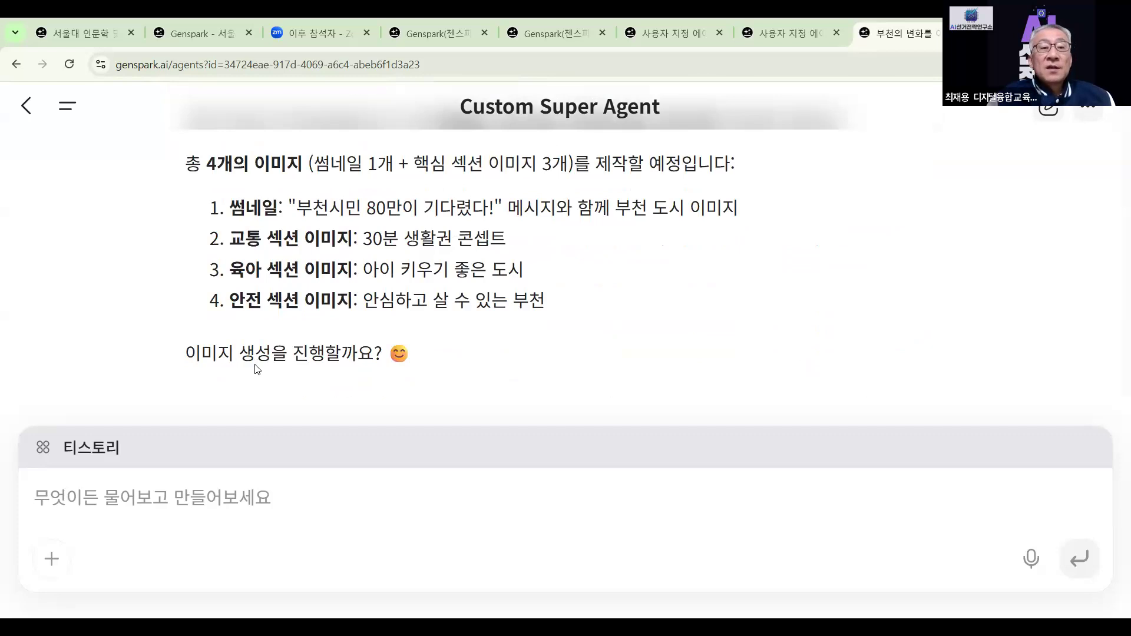
Reply '네' twice to approve the thumbnail and three section images
click(234, 516)
text(네)
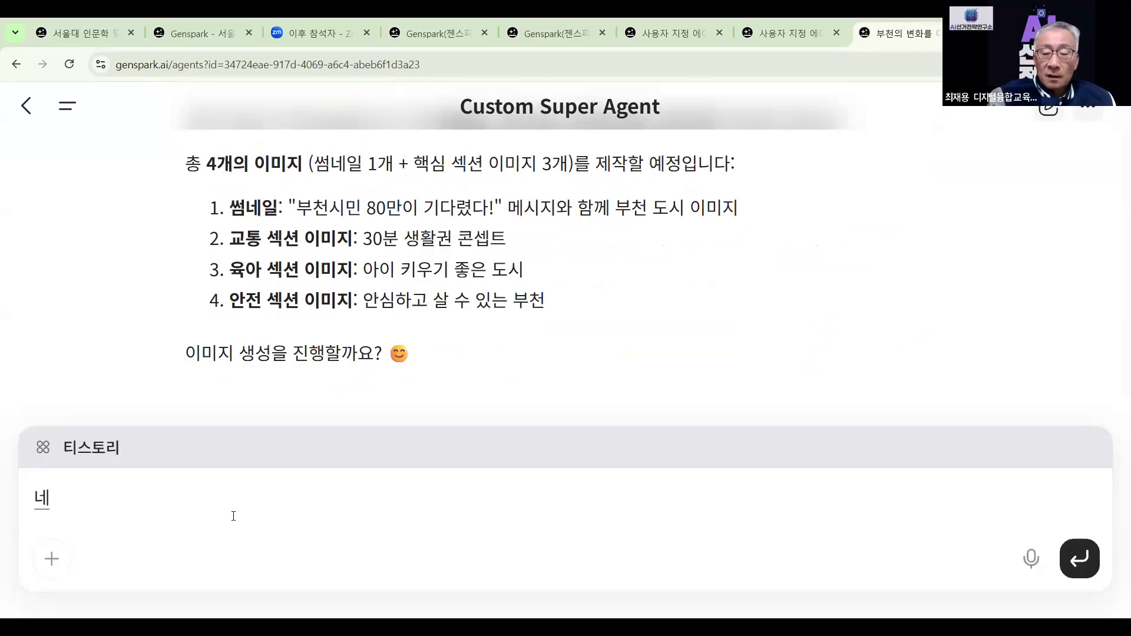
key(Return)
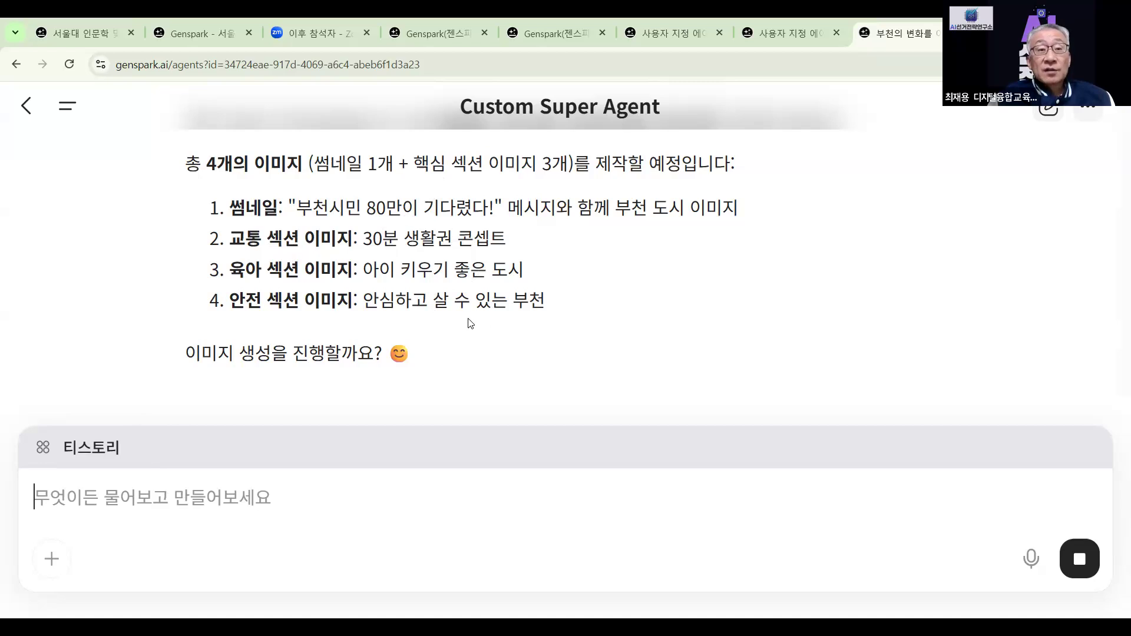
text(네)
key(Return)
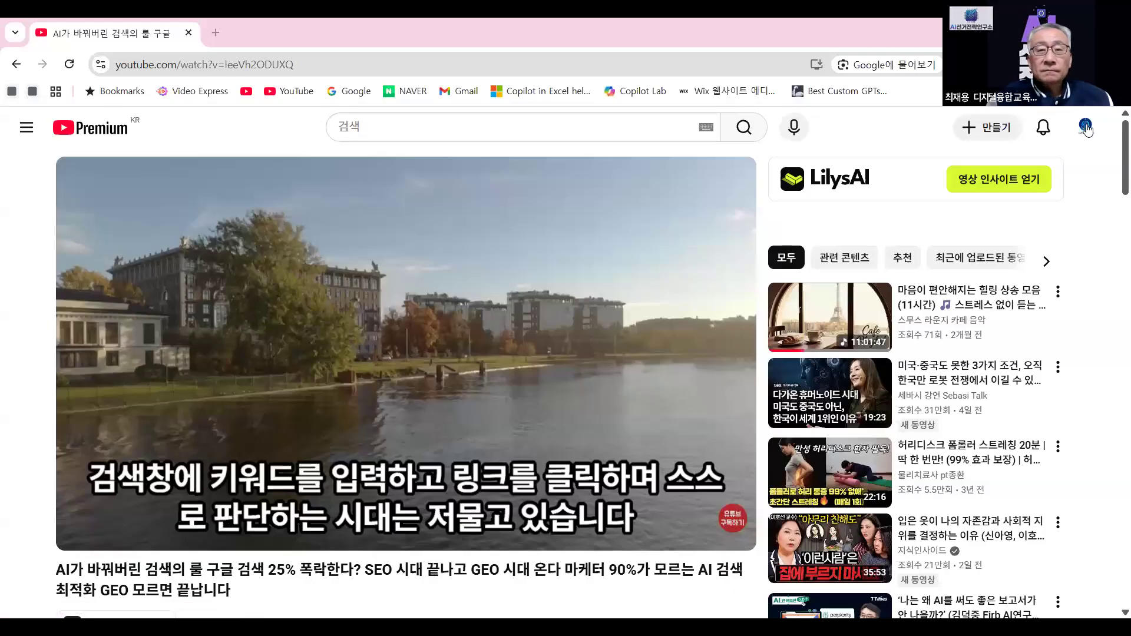
Choose 내 채널 보기 from the profile menu and scroll down to the channel's videos
click(1086, 127)
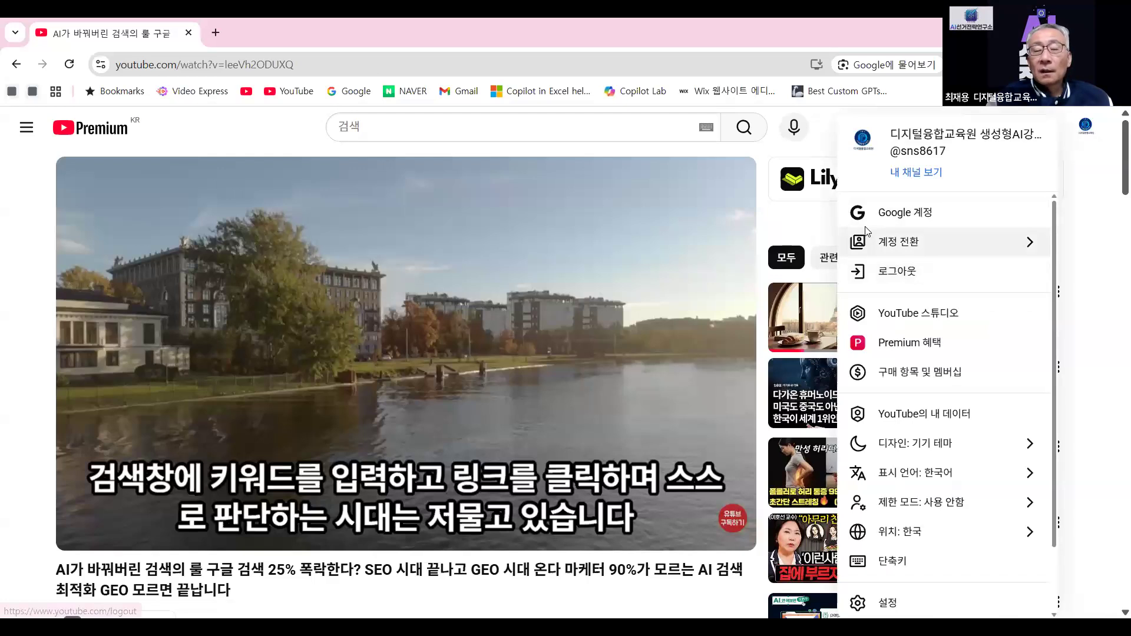
click(917, 174)
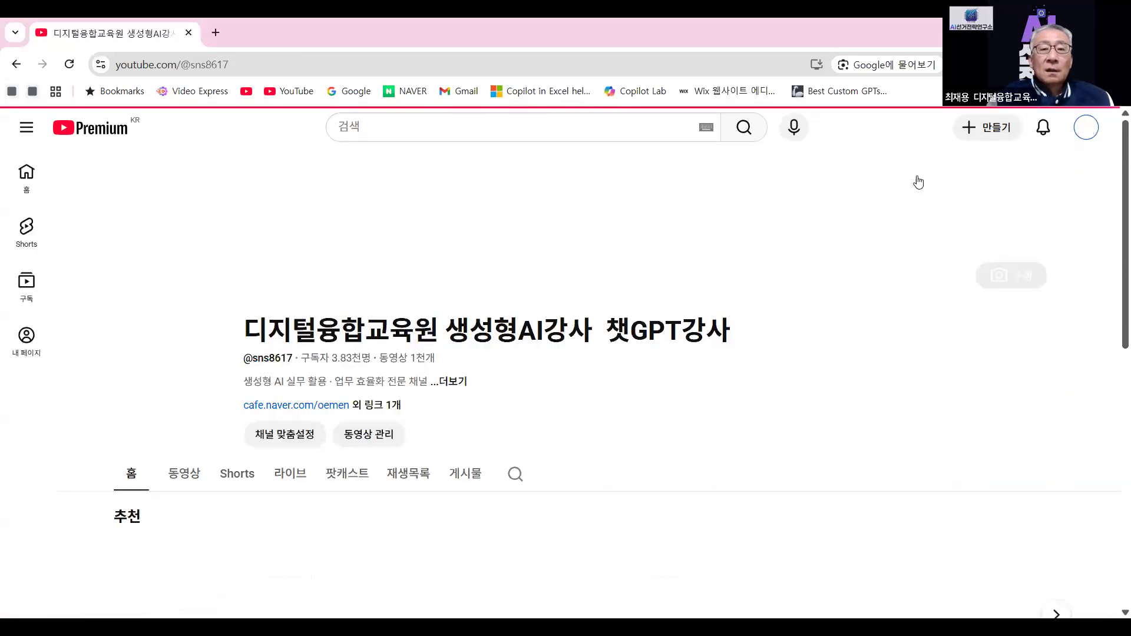
scroll(538, 369, down, 2)
scroll(538, 366, down, 5)
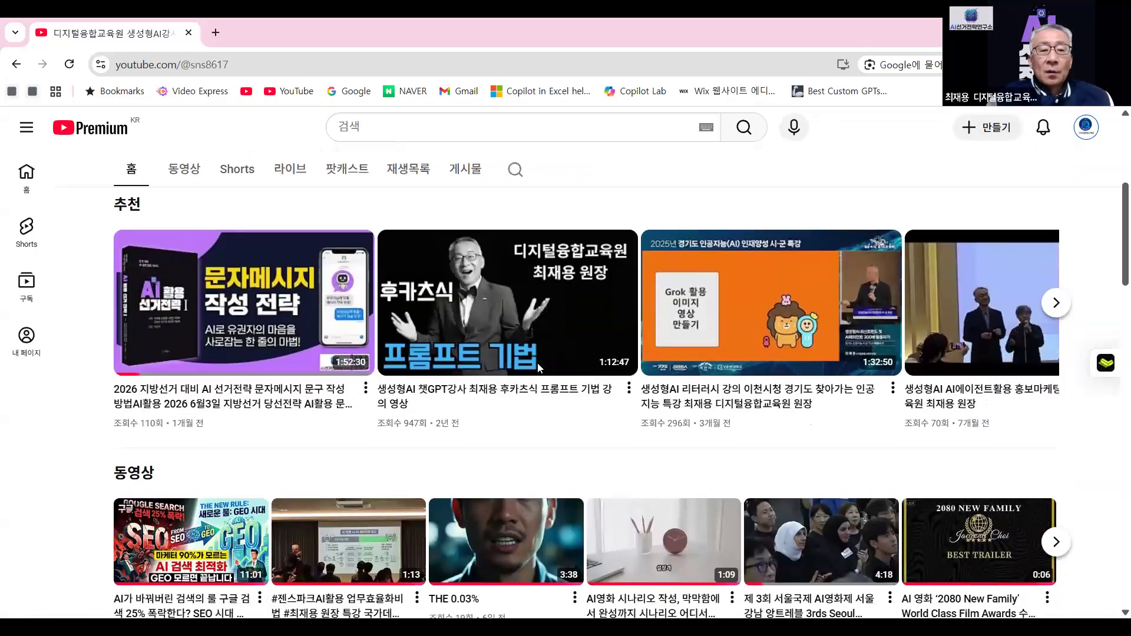